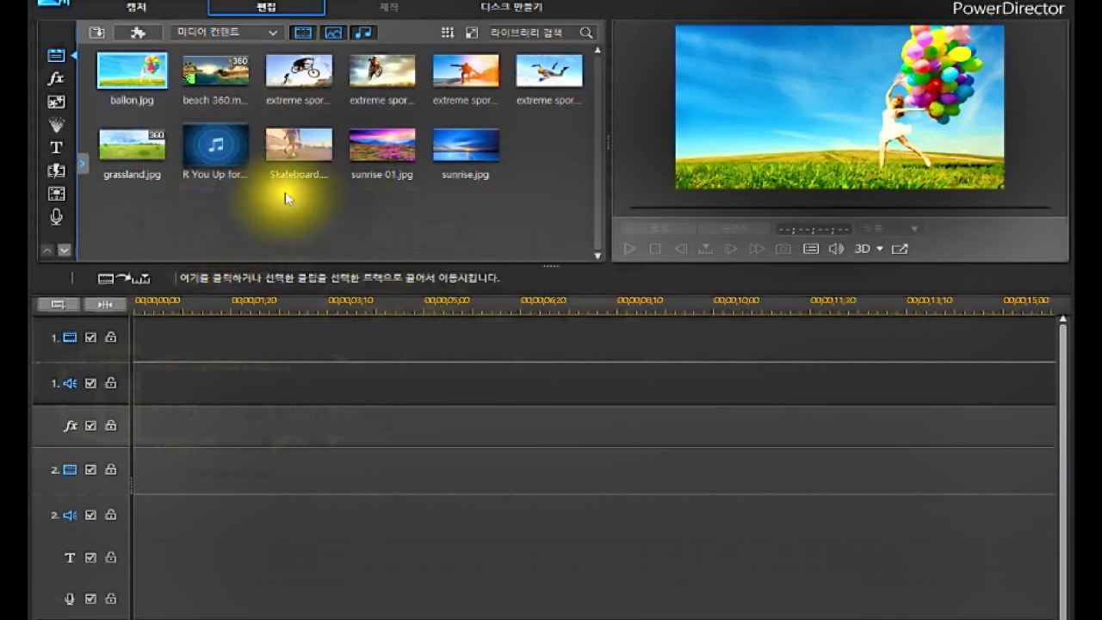
Step: Place the Skateboard video at the start of video track 1
left_click(301, 152)
left_click_drag(301, 151, 120, 378)
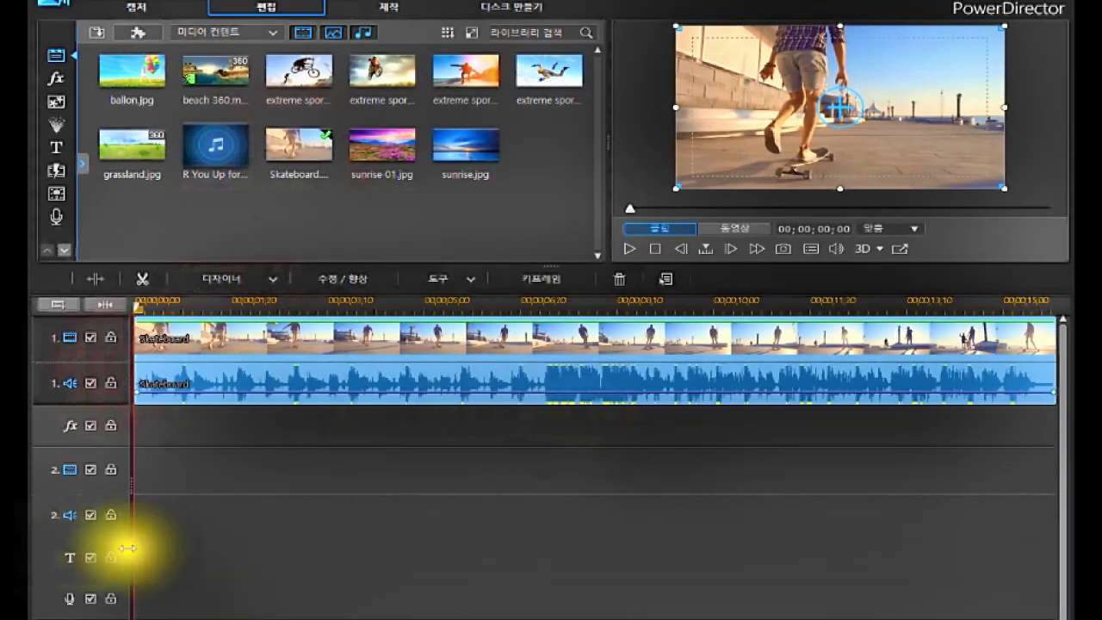
Step: Select the title track and display all content (모든 컨텐트) in the title template library
left_click(71, 556)
left_click(82, 549)
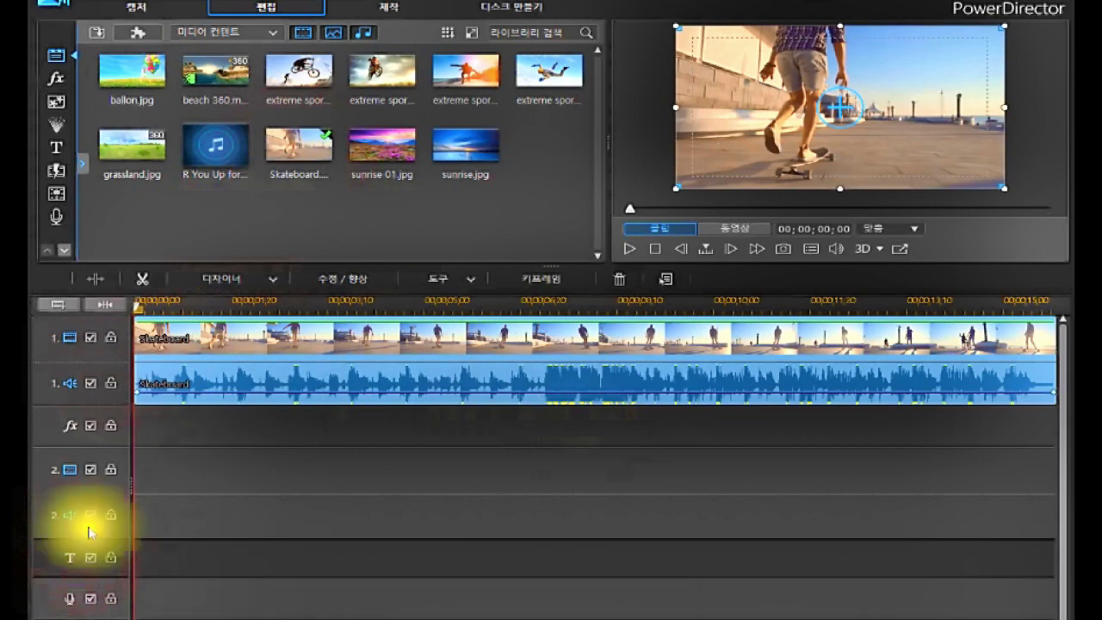
left_click(56, 148)
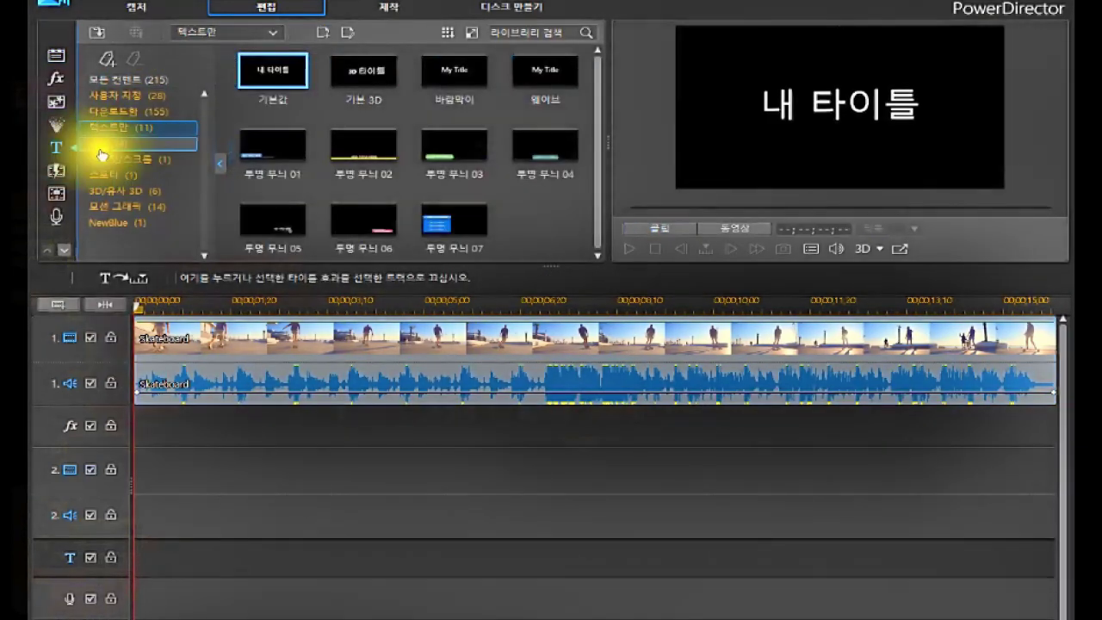
left_click(142, 83)
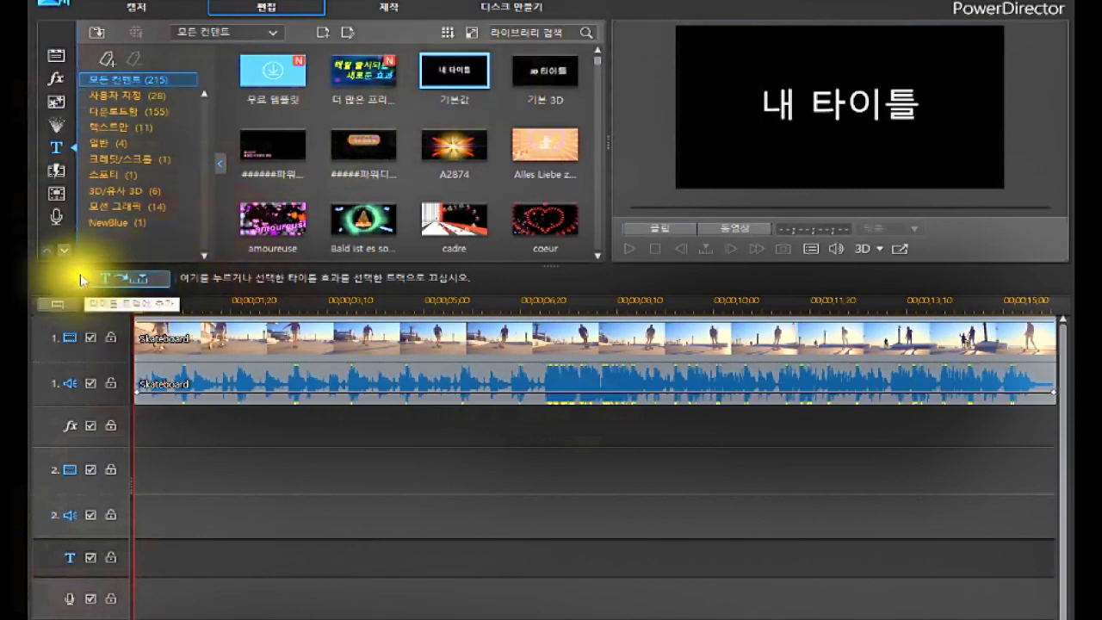
Step: Add the default title (기본값) to the start of the title track, and delete it again
left_click(138, 282)
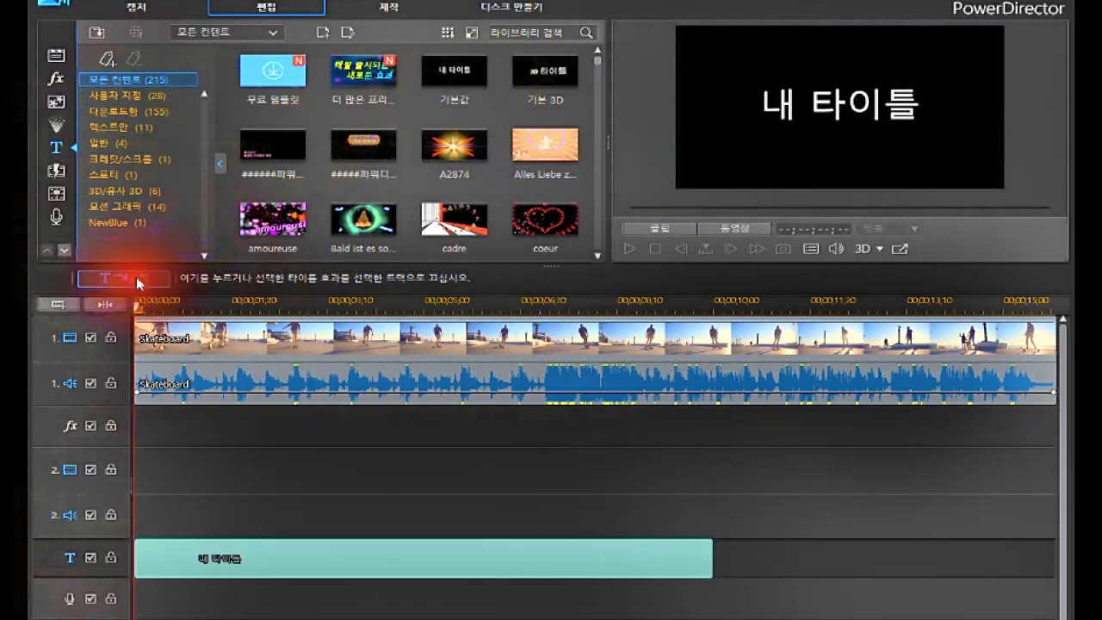
left_click(207, 561)
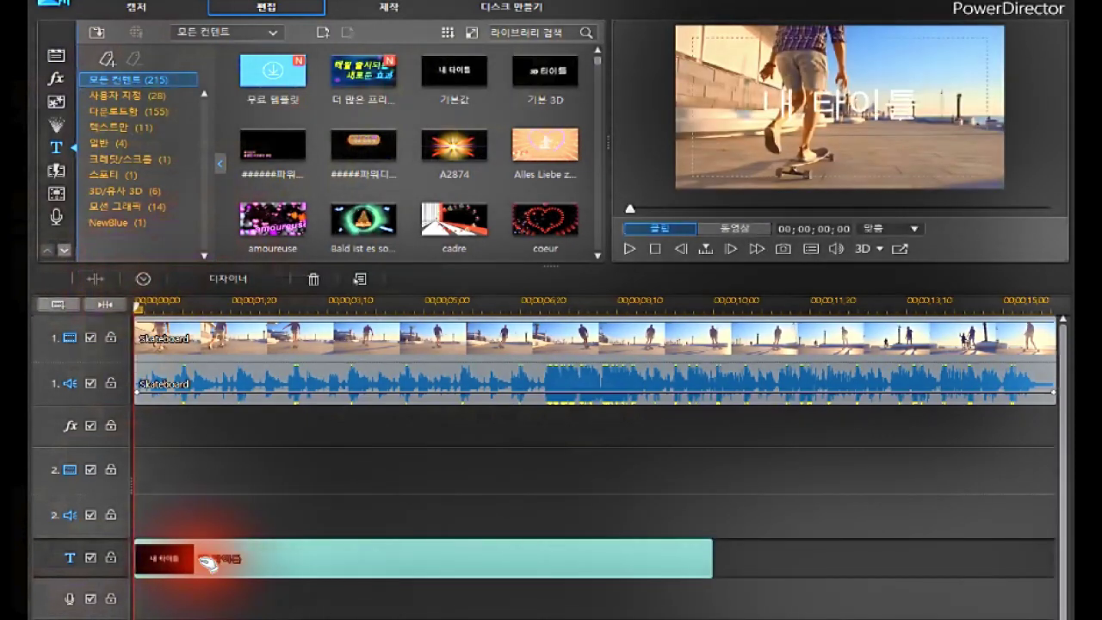
left_click(101, 549)
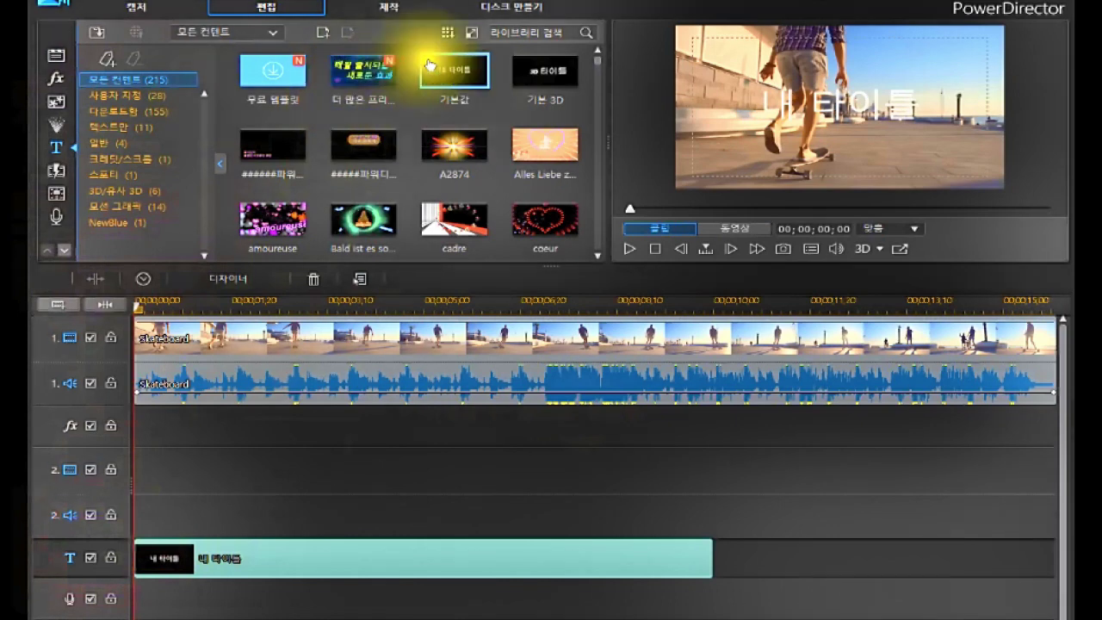
left_click(455, 69)
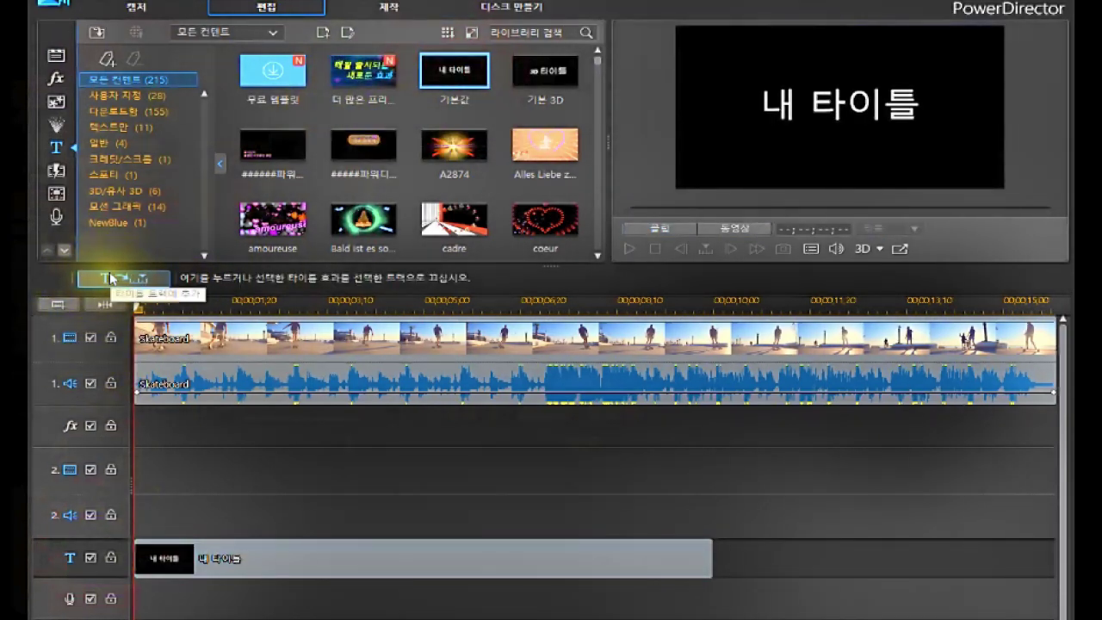
left_click(189, 558)
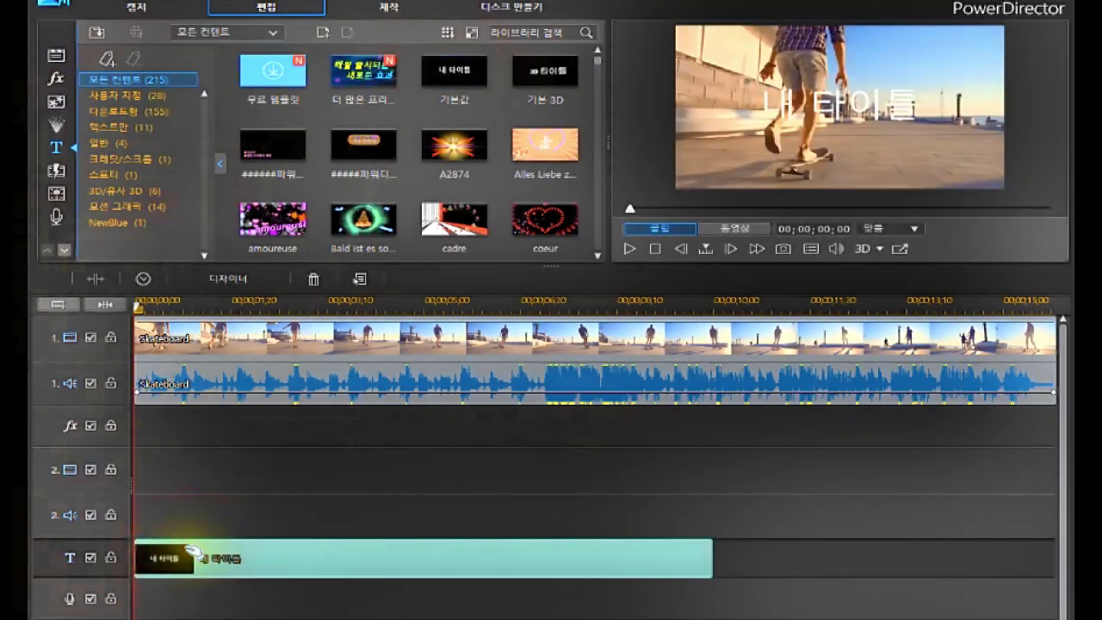
key("Delete")
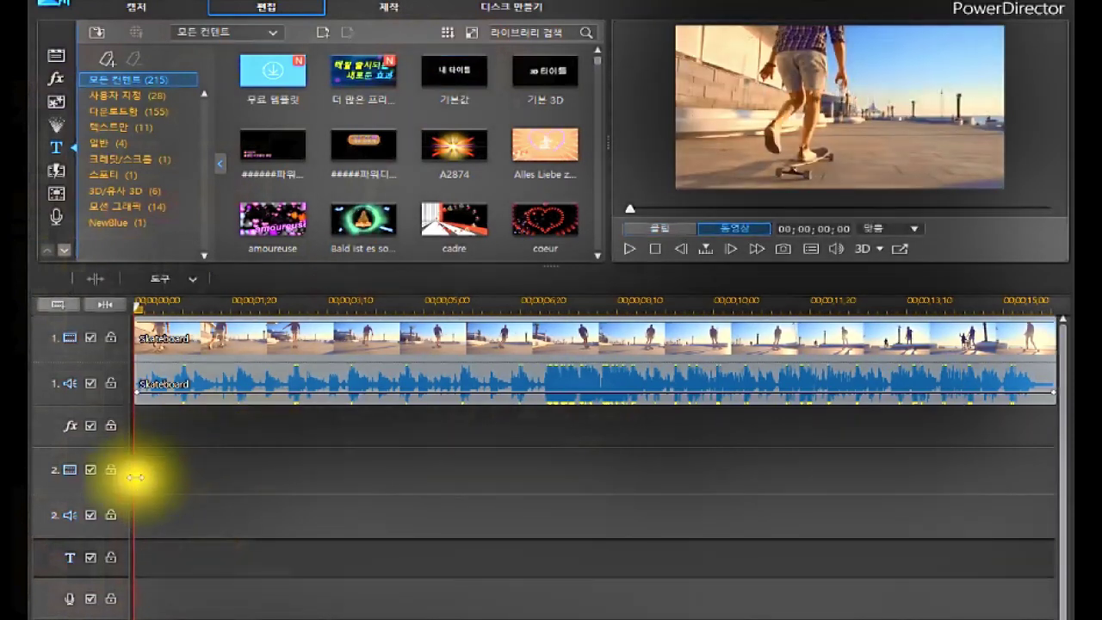
Step: Add the default title (기본값) to the start of video track 2, and remove it again
left_click(97, 454)
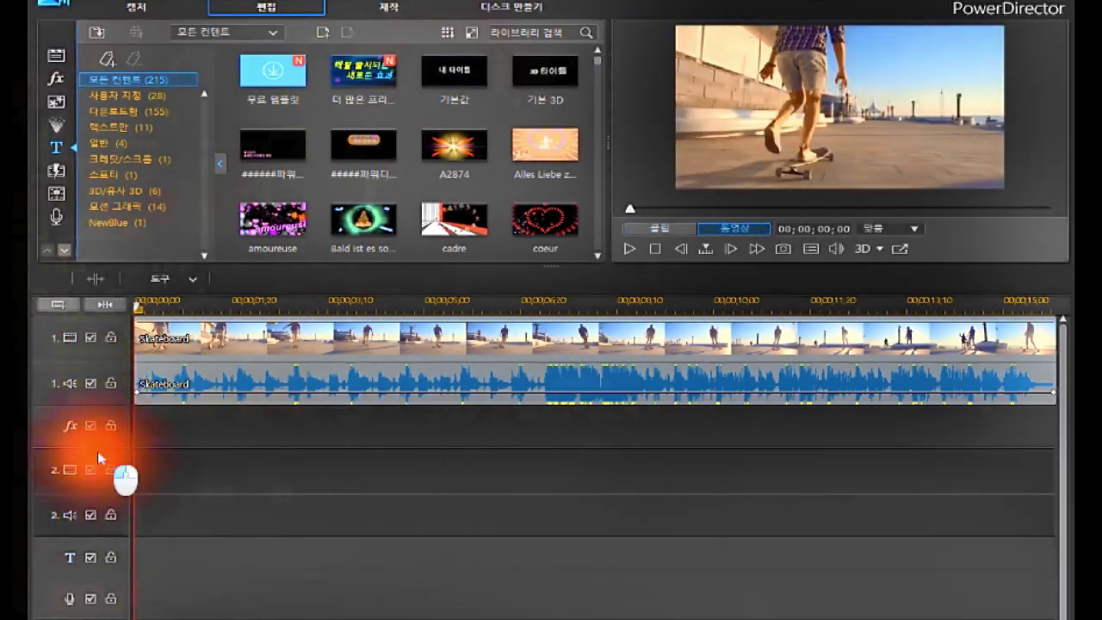
left_click(441, 82)
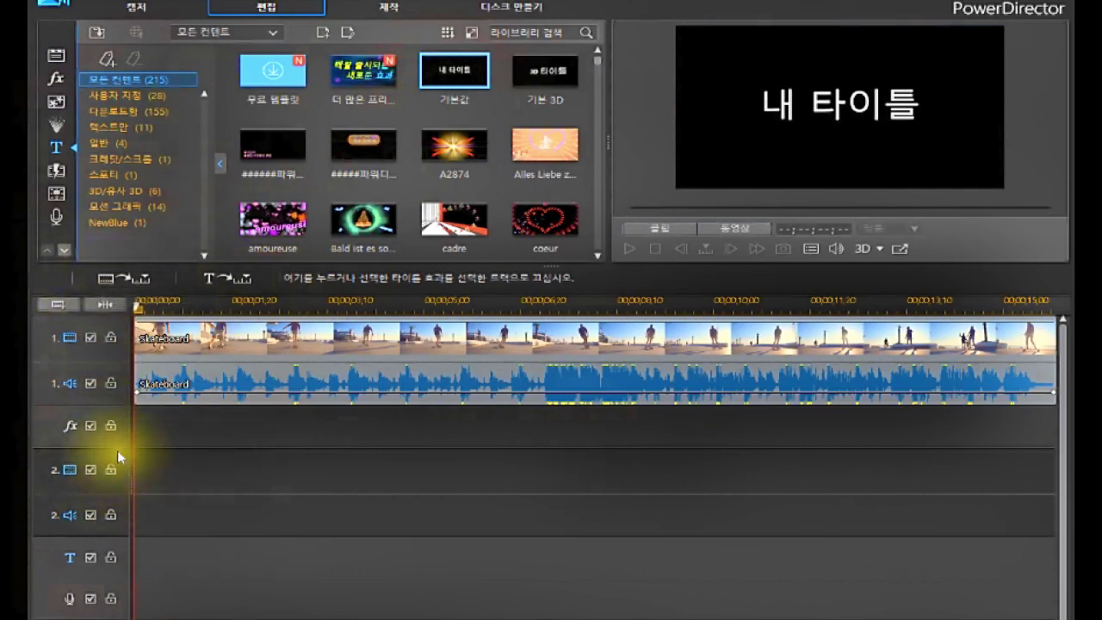
left_click(133, 281)
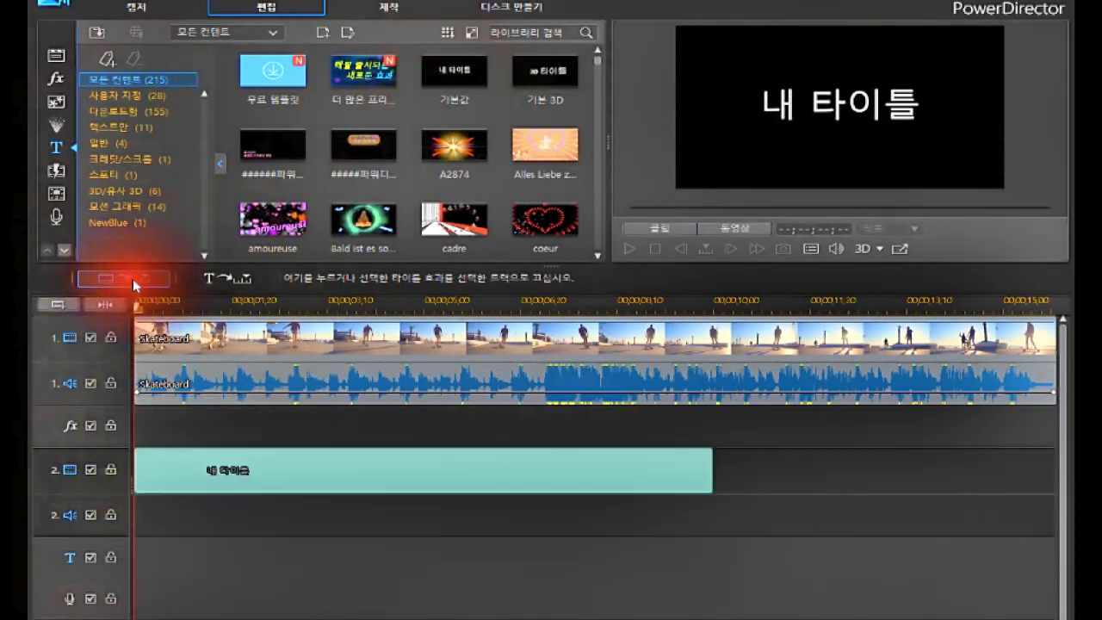
left_click(101, 490)
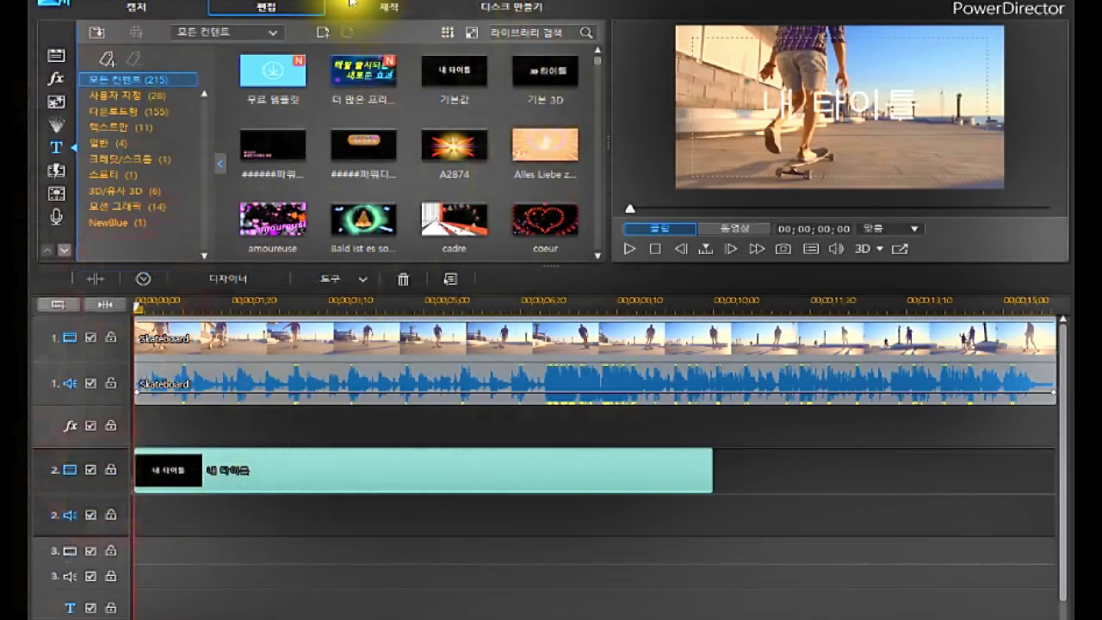
key("Delete")
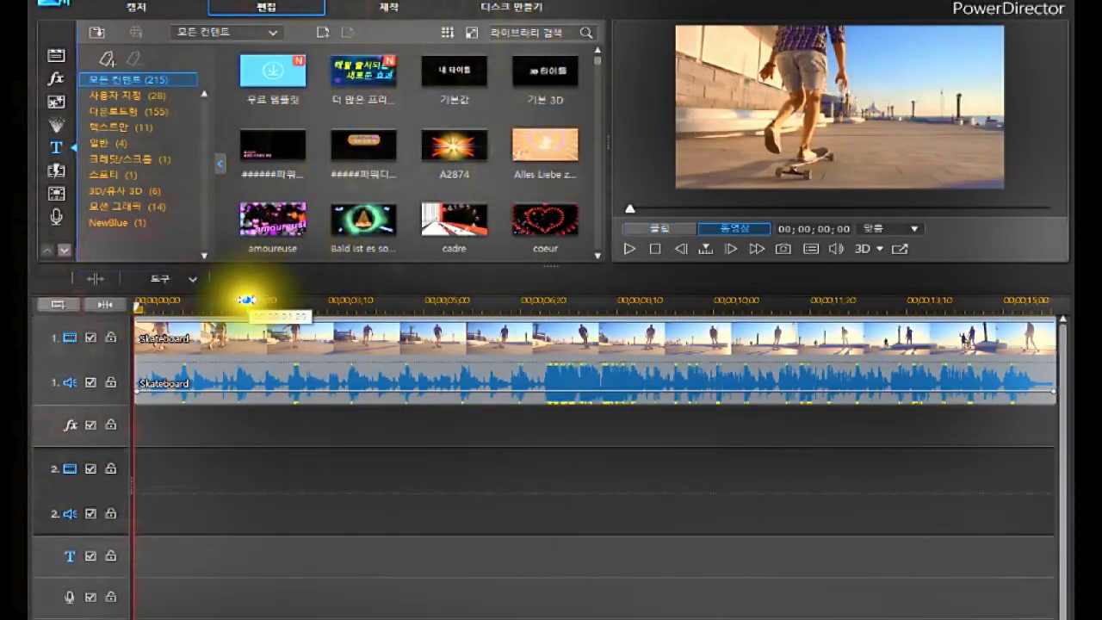
Step: Add the default title (기본값) to the start of the title track and select the title clip
left_click(449, 87)
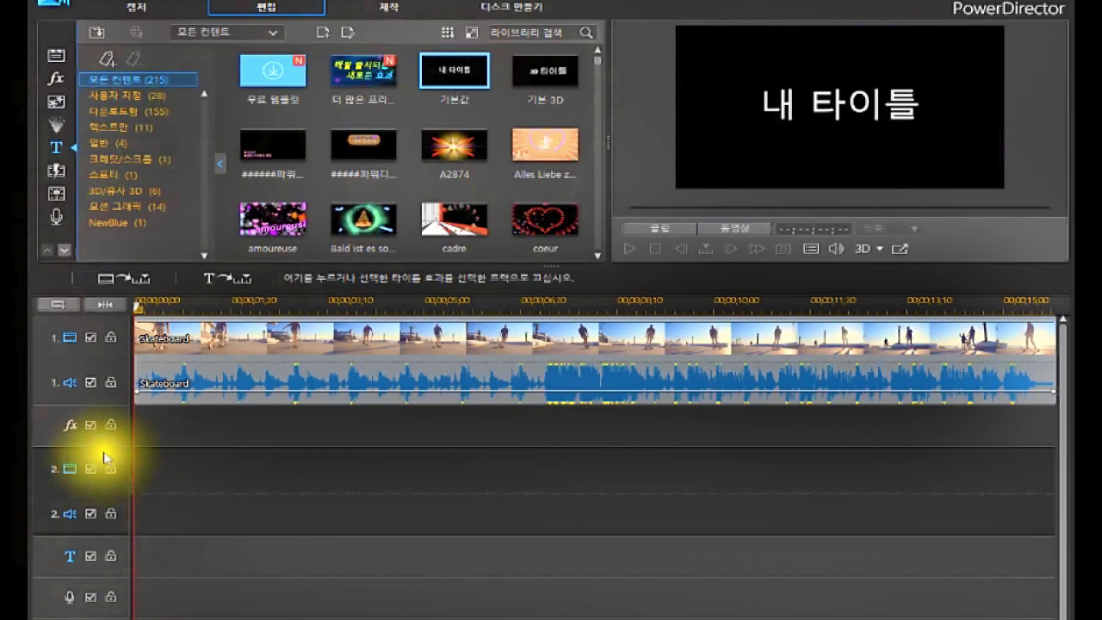
left_click(221, 277)
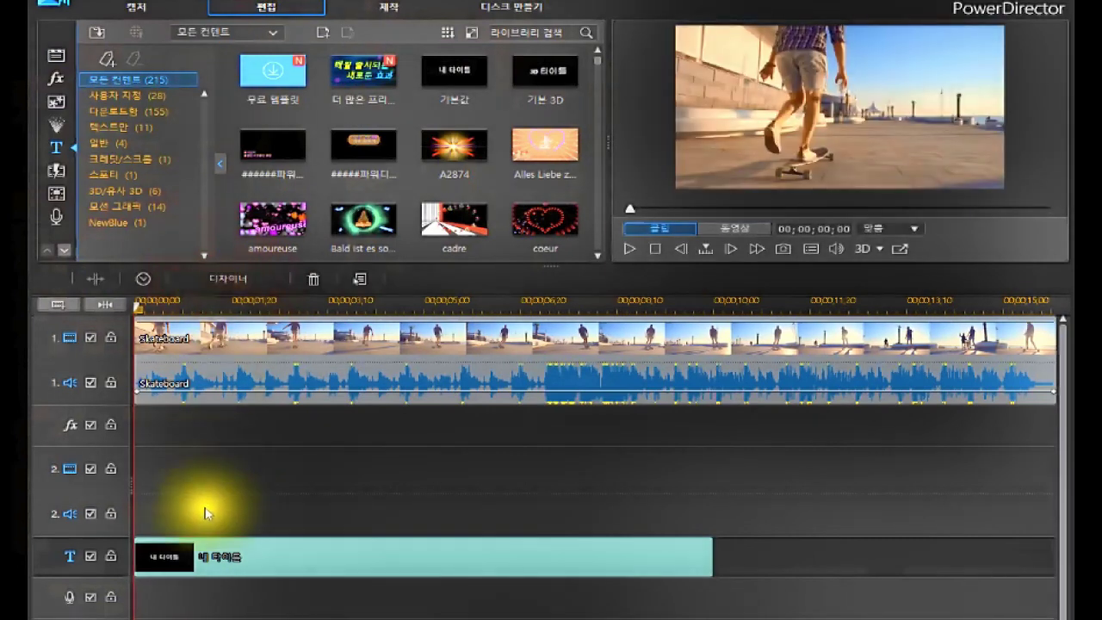
left_click(226, 560)
left_click(225, 560)
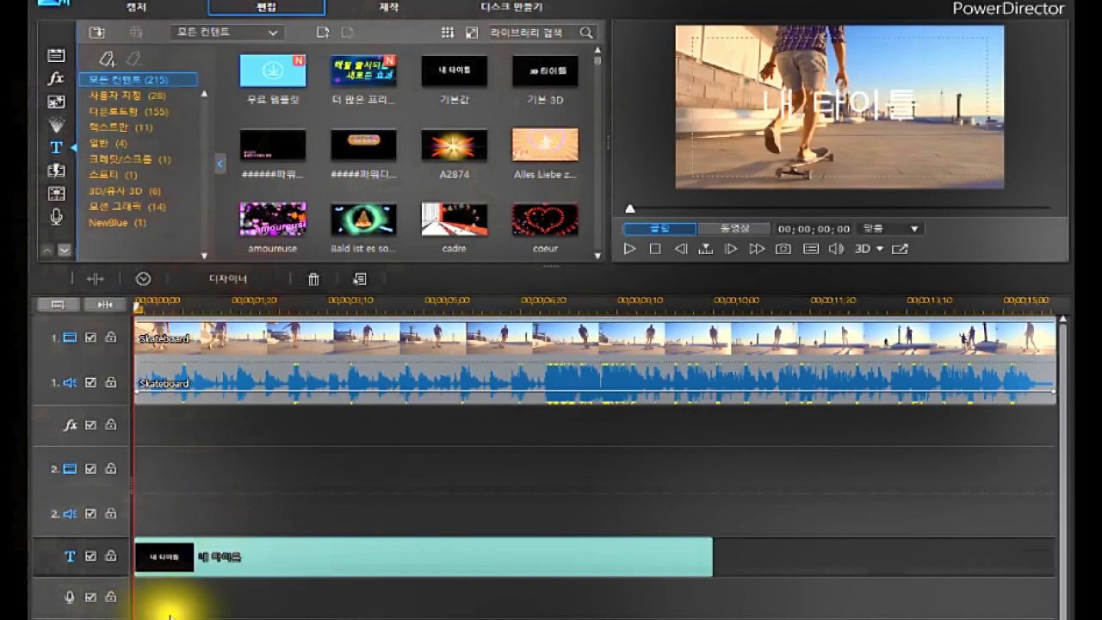
left_click(649, 570)
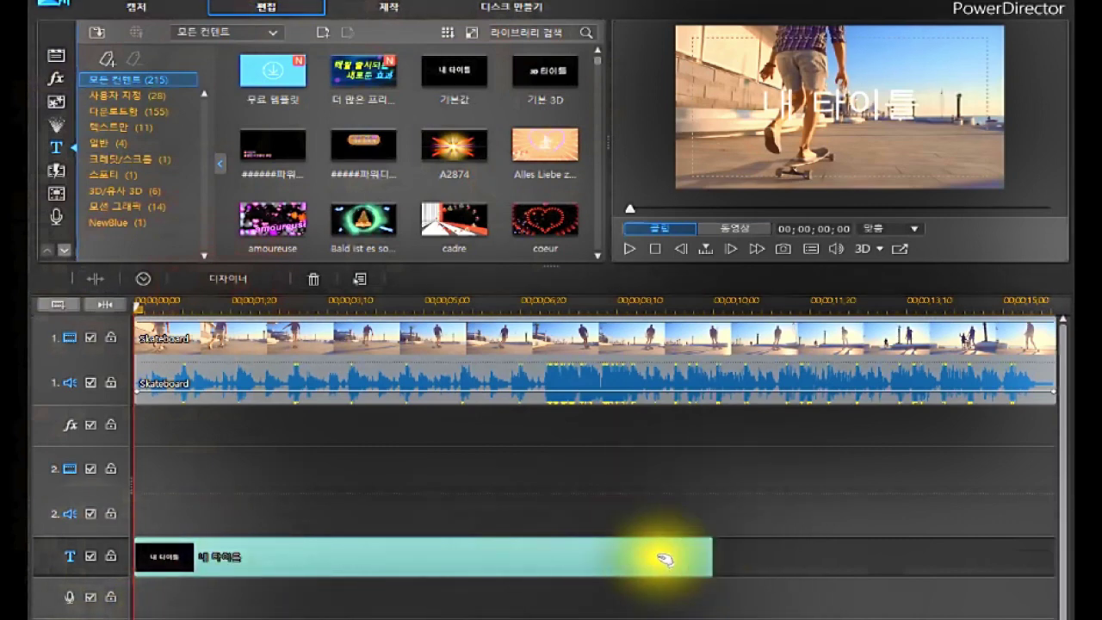
left_click(101, 303)
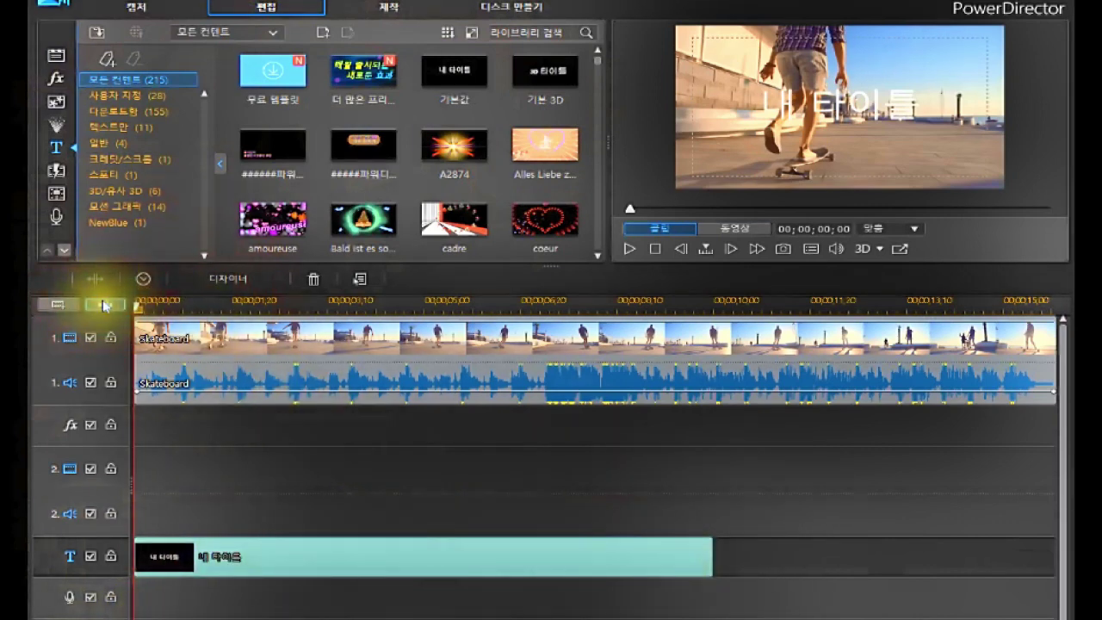
left_click(719, 228)
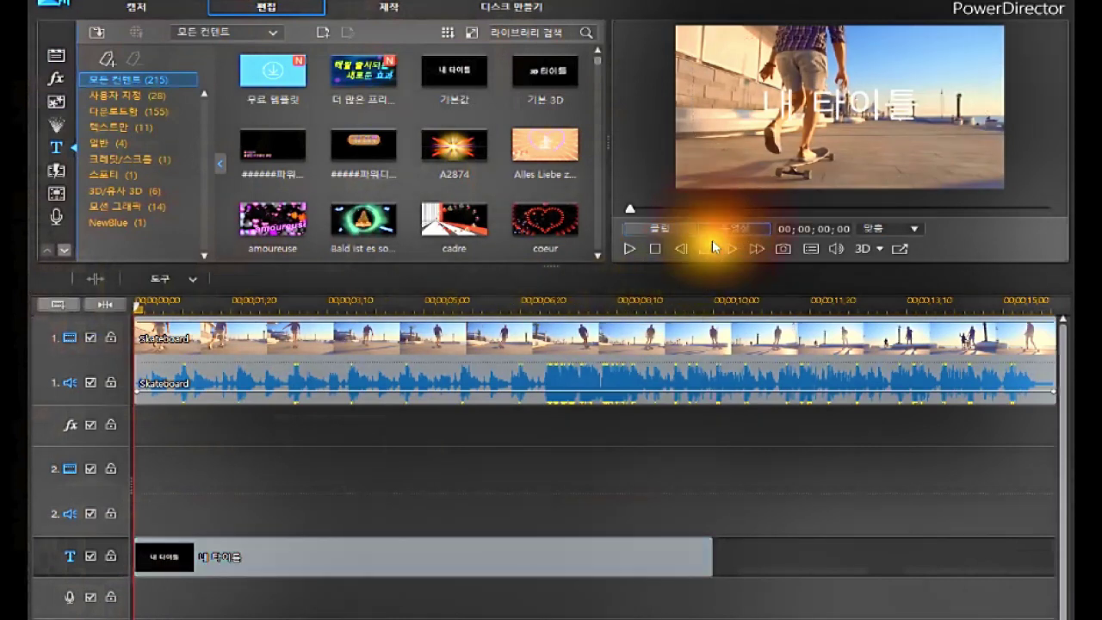
left_click(657, 576)
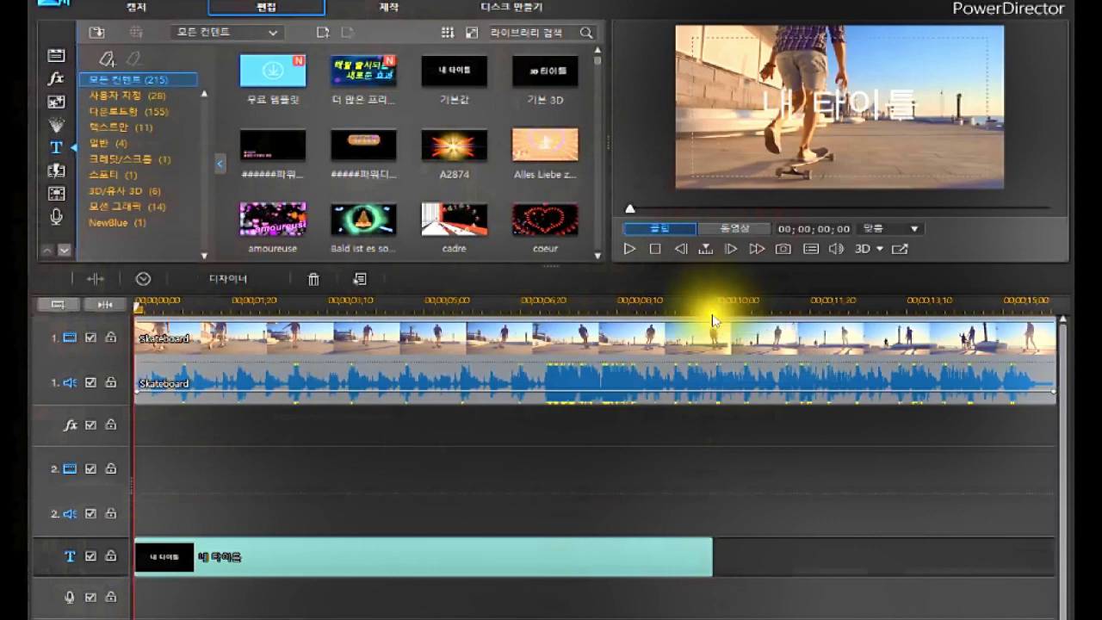
Step: Split the Skateboard clip at 00;00;10;00, where the title clip ends
left_click_drag(712, 305, 714, 305)
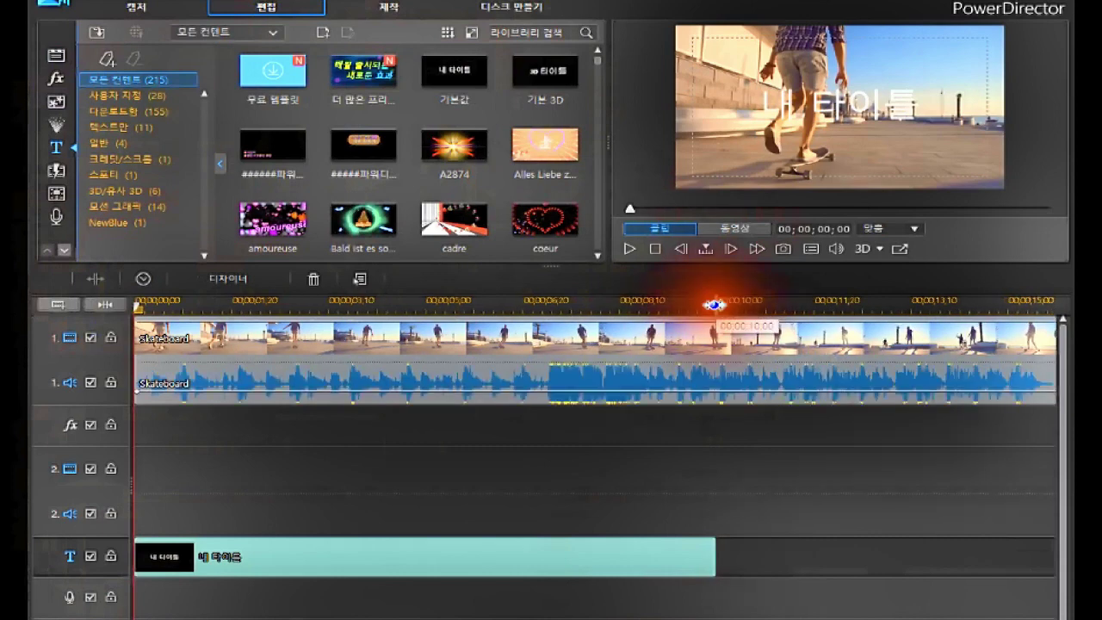
left_click(718, 306)
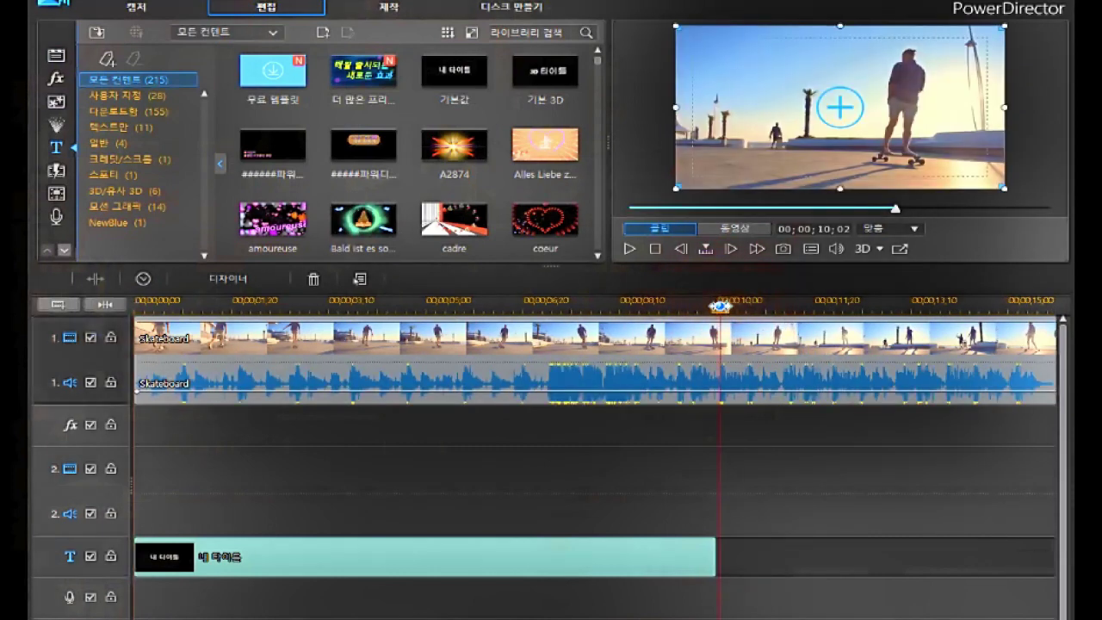
left_click(718, 320)
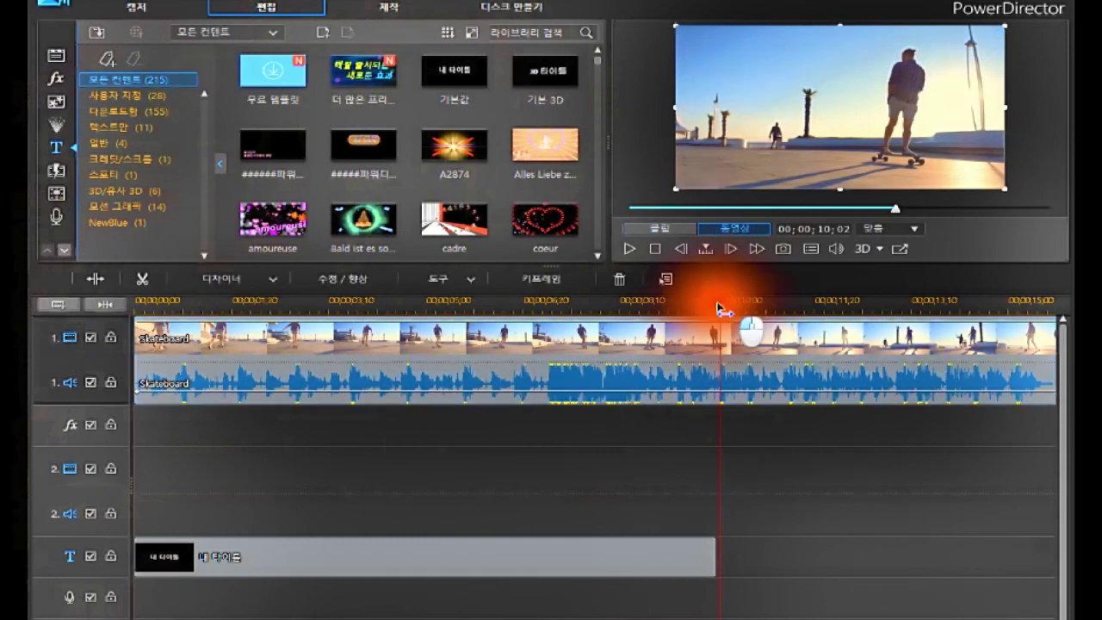
left_click(713, 319)
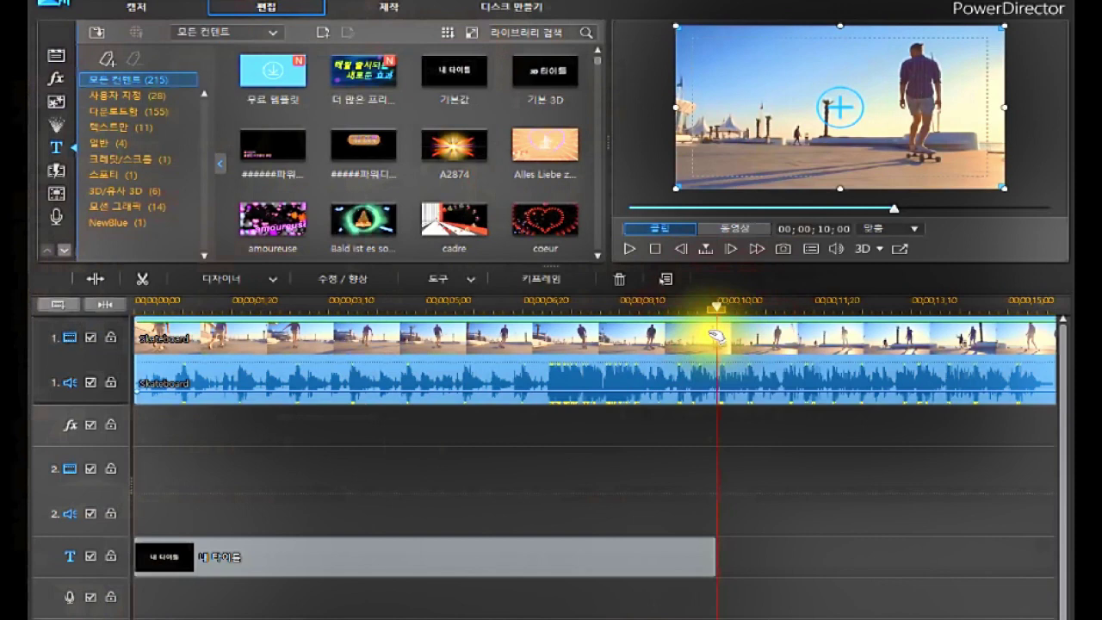
left_click(95, 280)
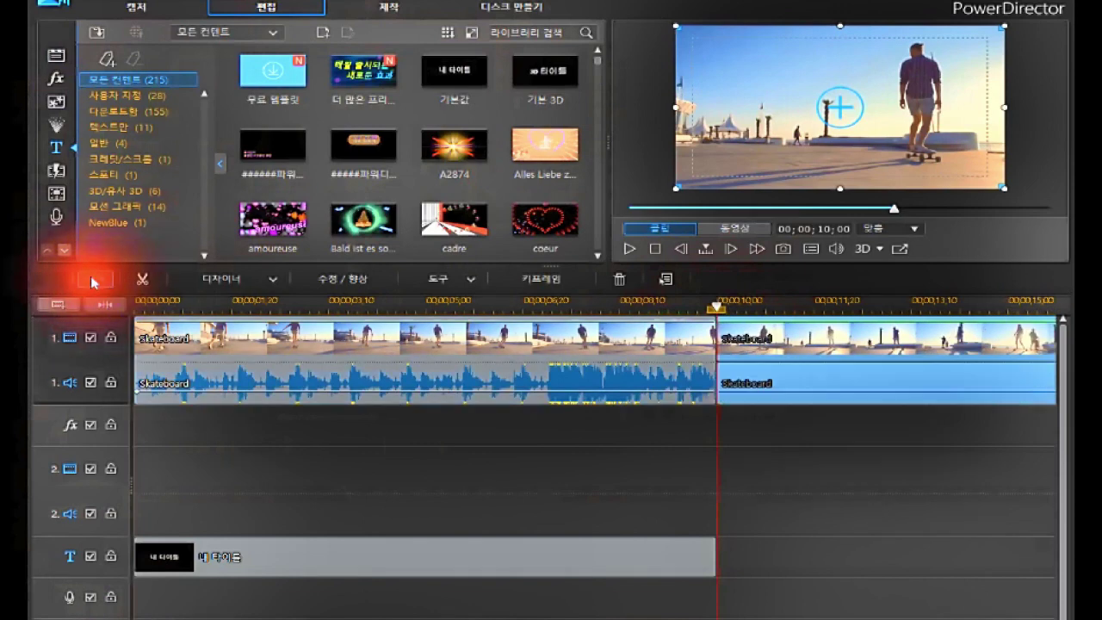
Step: Delete the Skateboard segment after the split and return the playhead to the start of the timeline
left_click(796, 354)
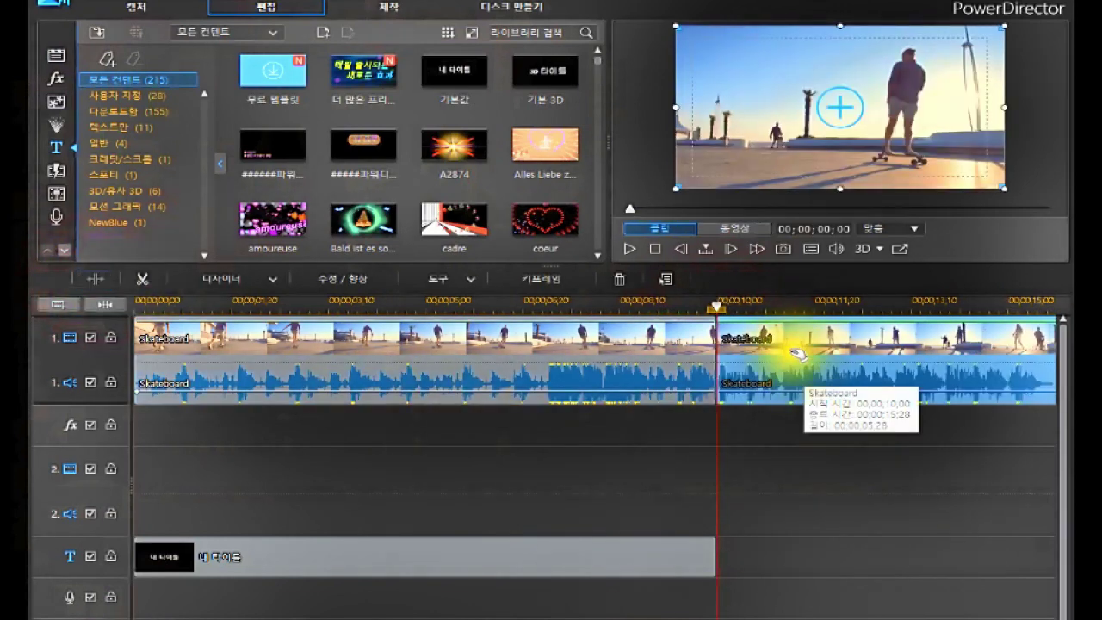
left_click_drag(799, 338, 842, 352)
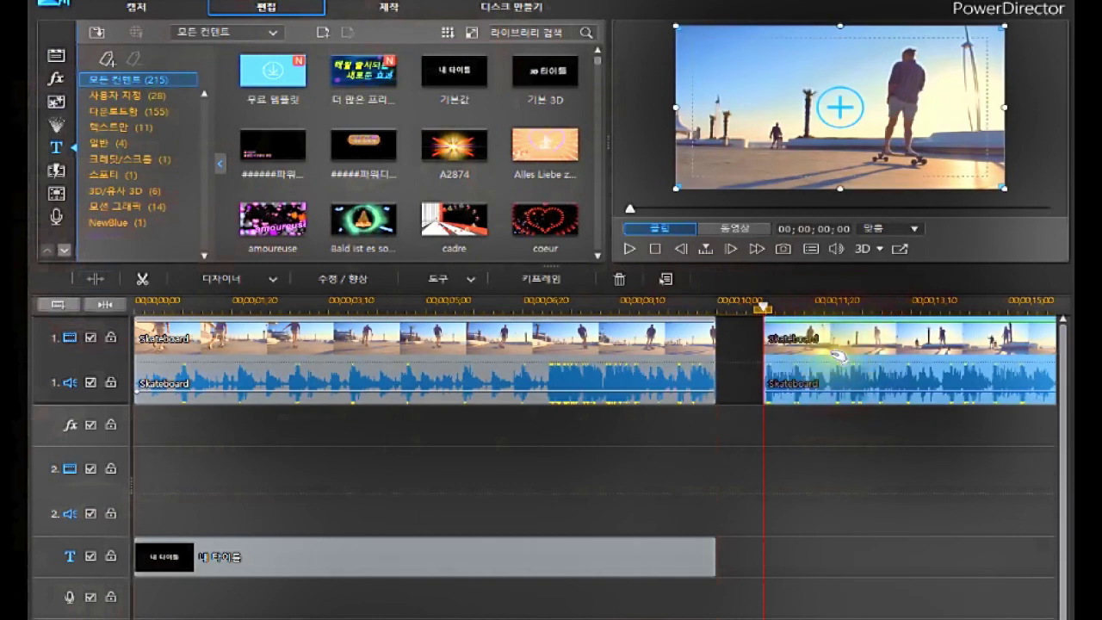
key("Delete")
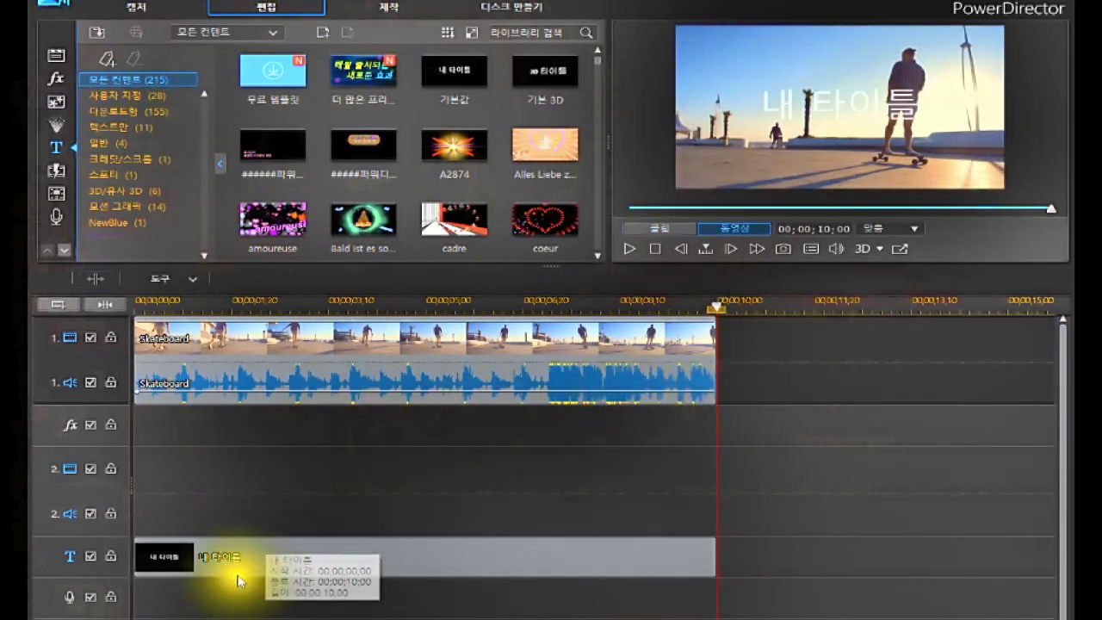
left_click(655, 249)
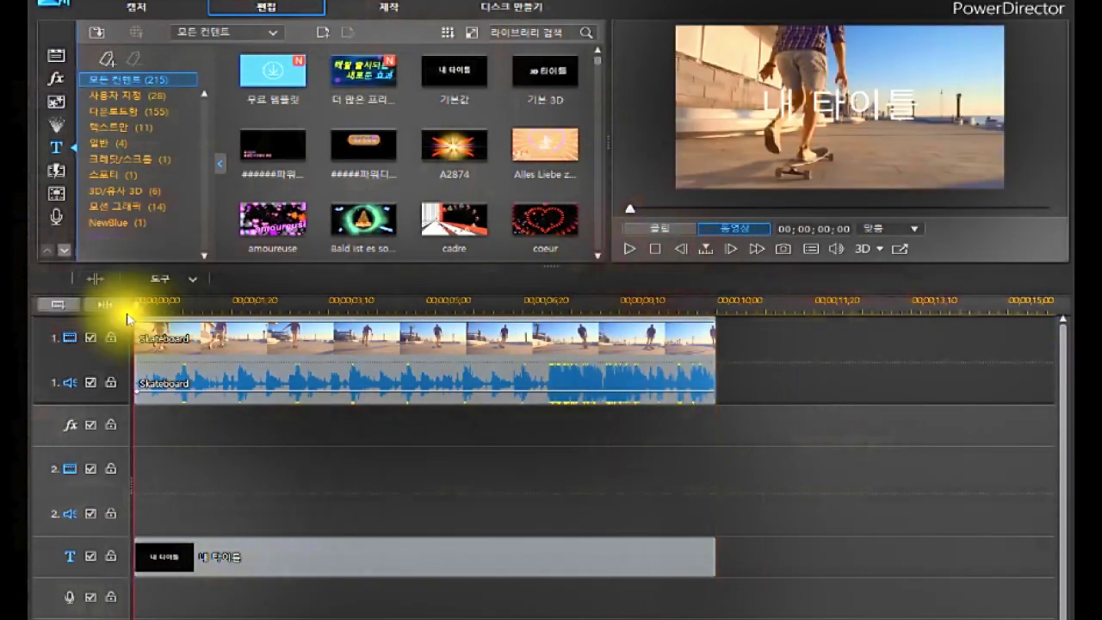
left_click(103, 305)
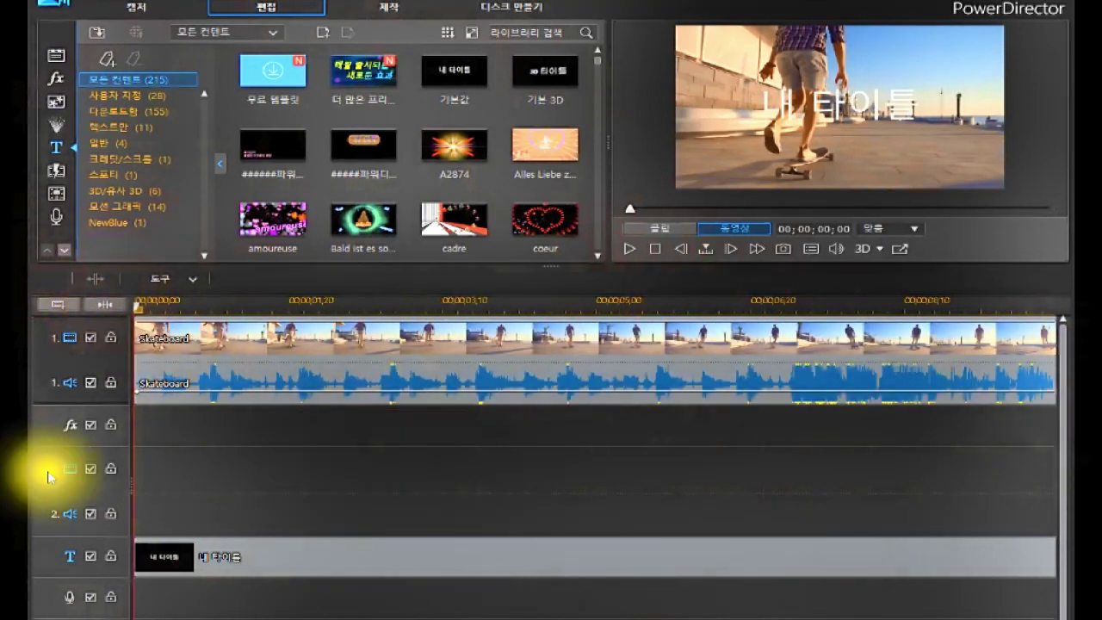
left_click(116, 398)
left_click_drag(117, 384, 117, 361)
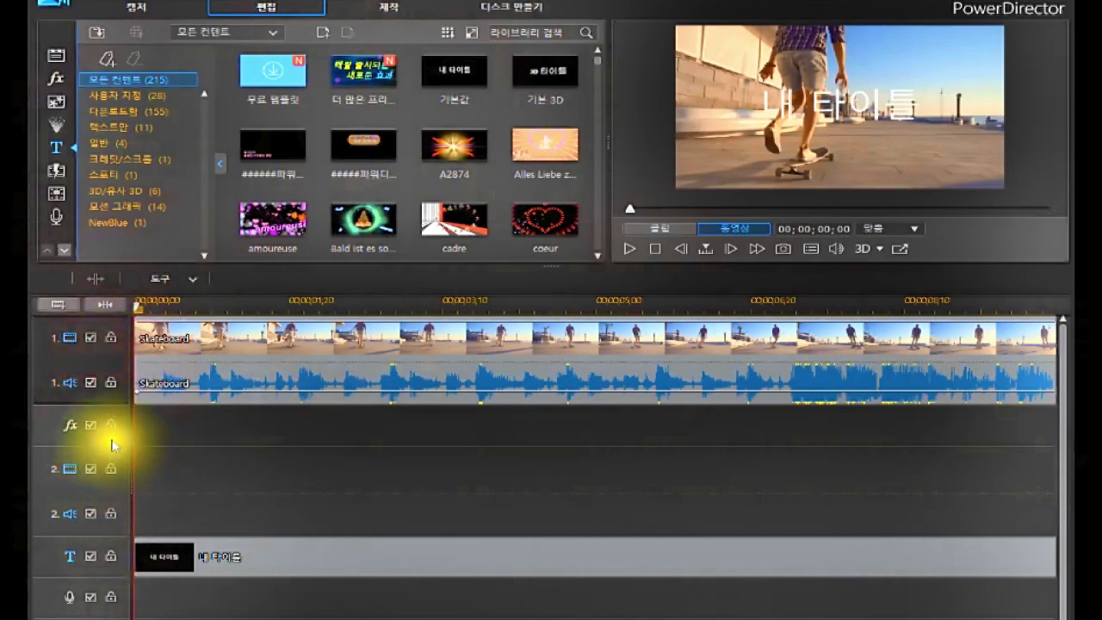
left_click(113, 445)
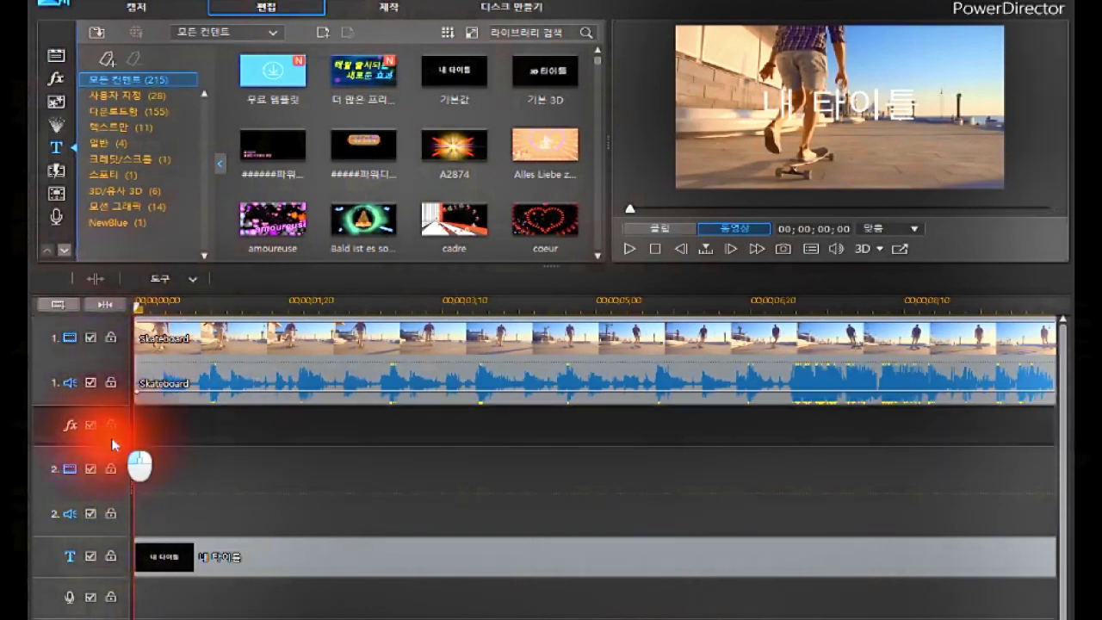
Step: Select the title clip on the title track and open it in the title designer (디자이너)
left_click(245, 559)
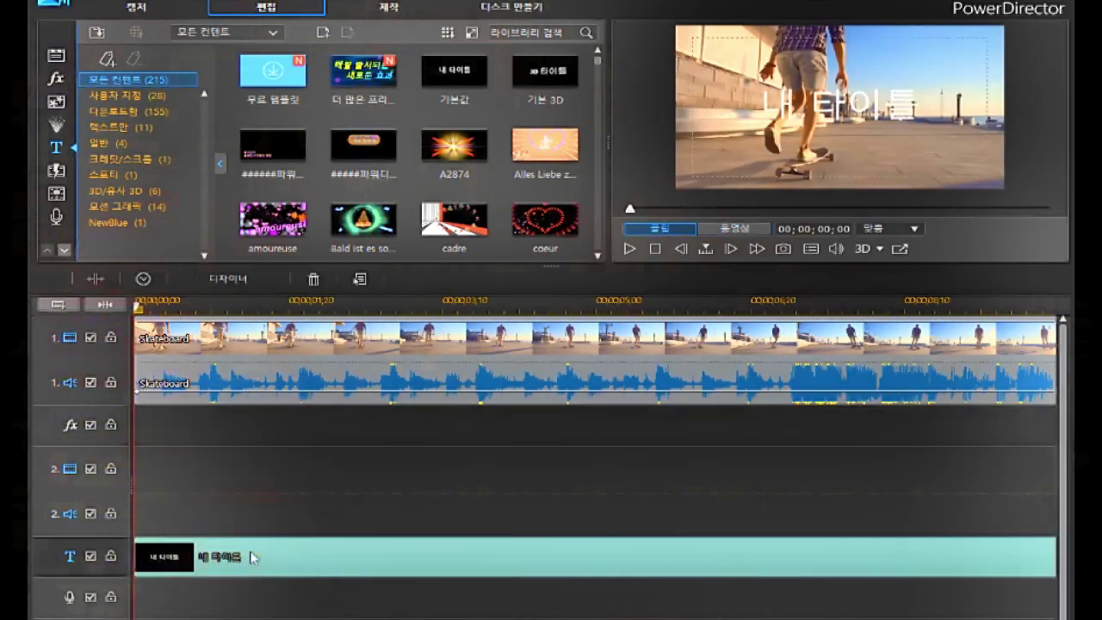
left_click(253, 557)
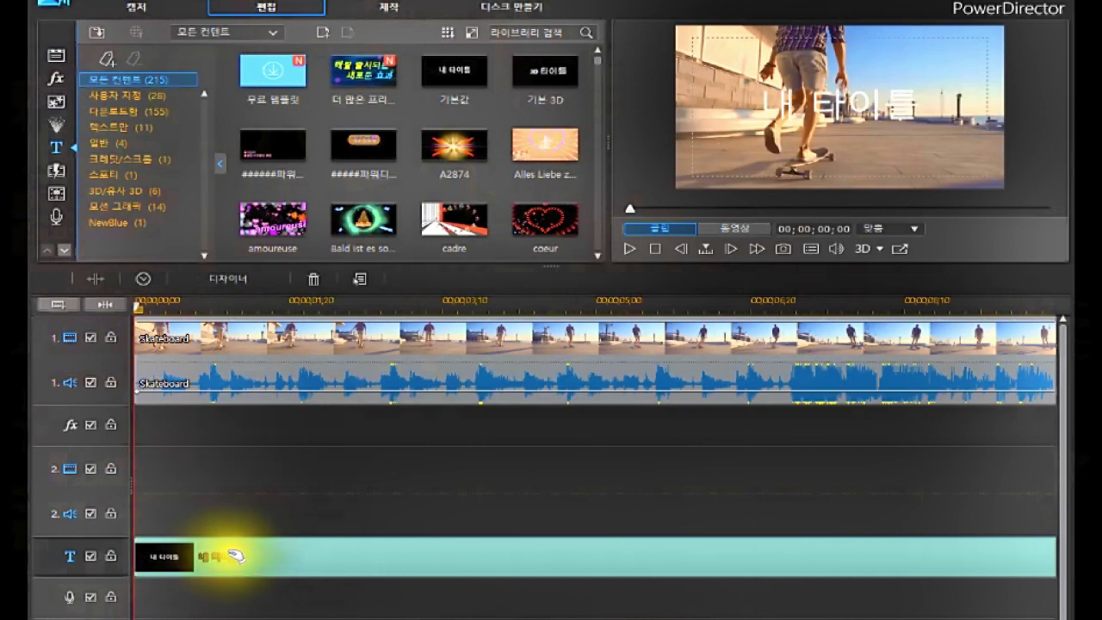
left_click(238, 553)
right_click(258, 558)
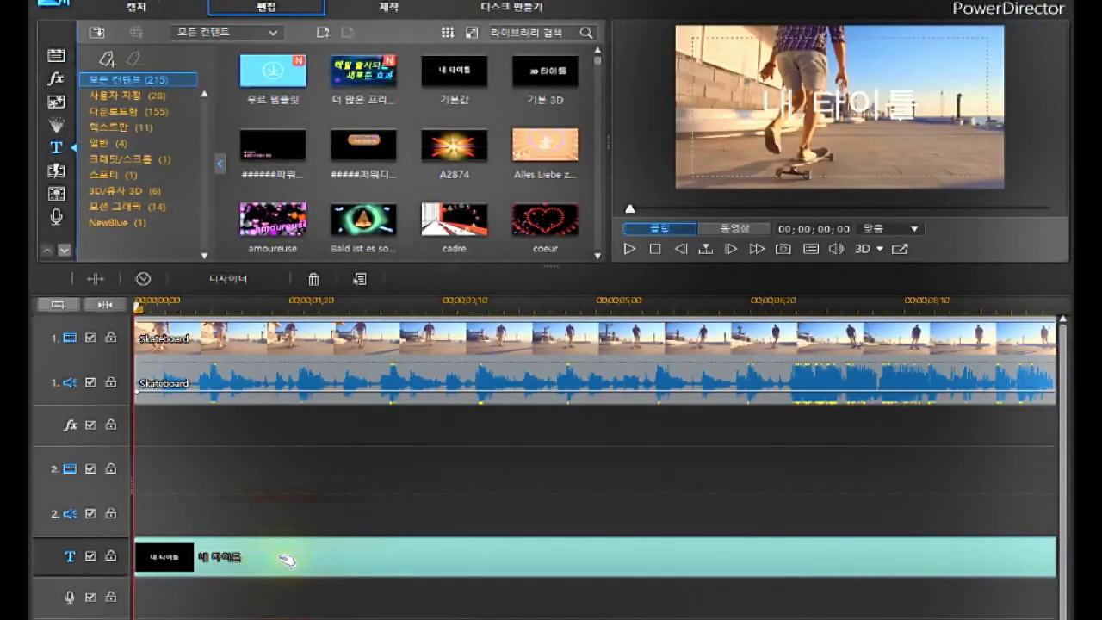
left_click(231, 278)
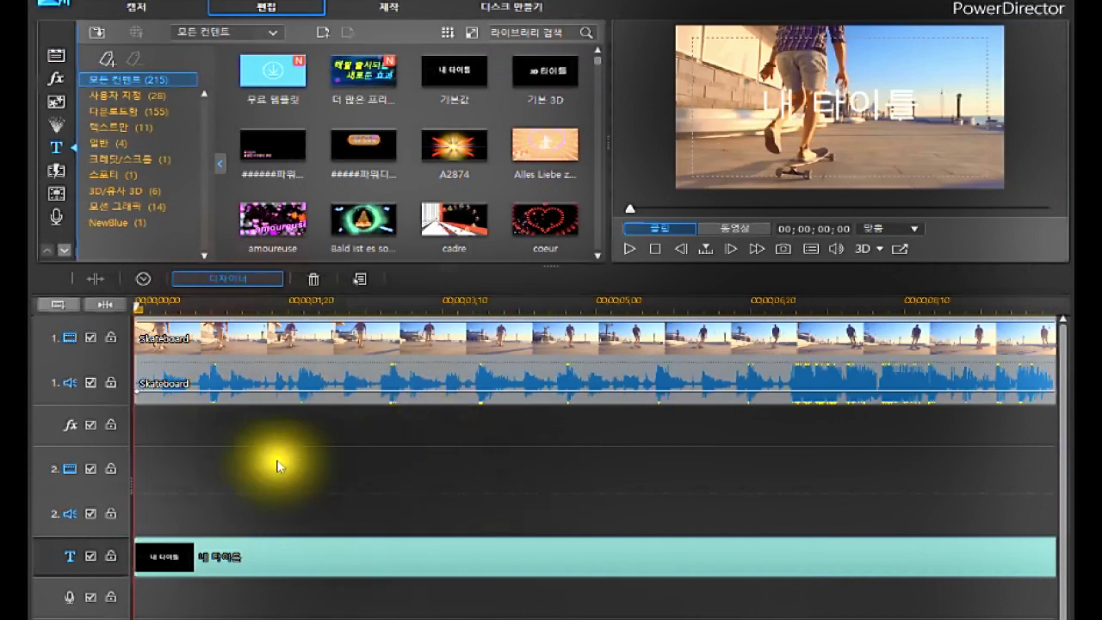
left_click(233, 278)
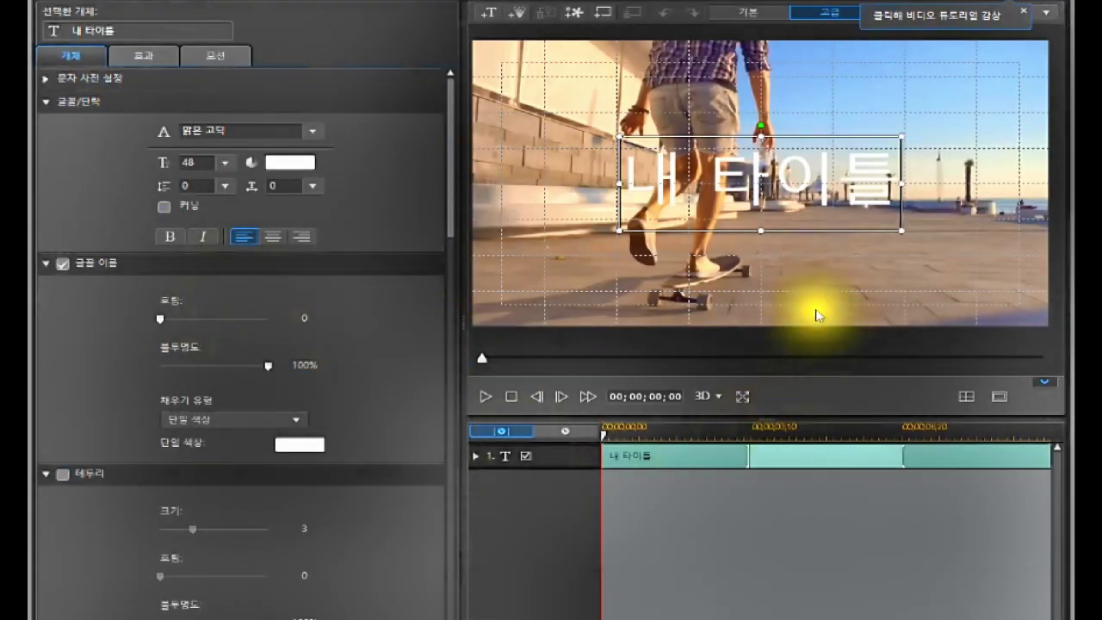
Step: Replace the title text with 스케이트보드 and 취미생활 on two lines, and move the text box up into the upper middle of the frame
double_click(664, 183)
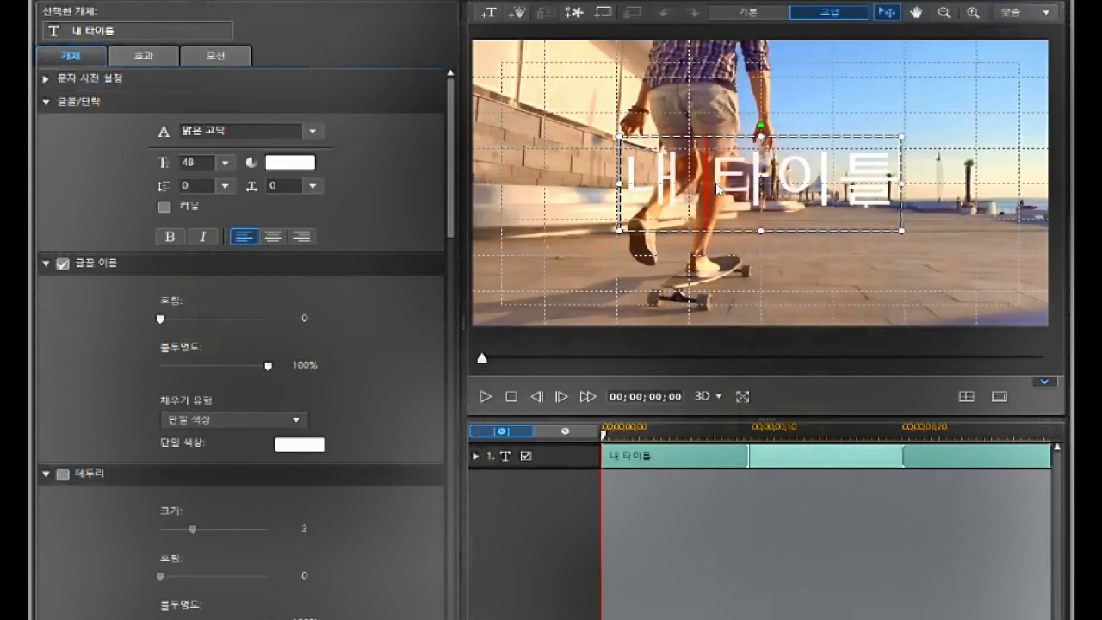
left_click_drag(627, 180, 910, 186)
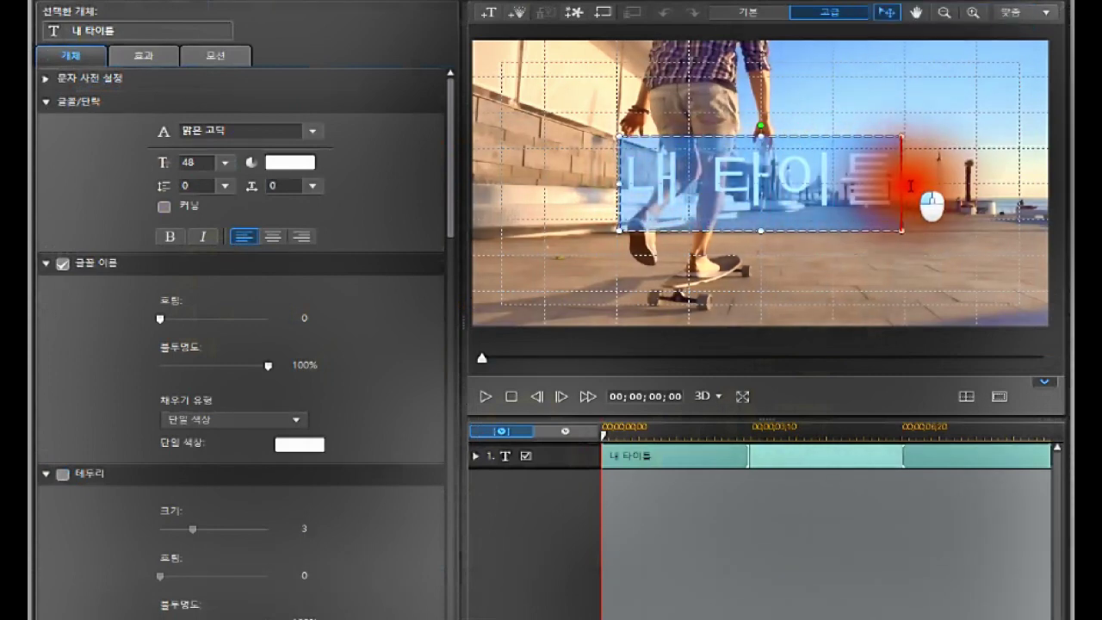
key("Delete")
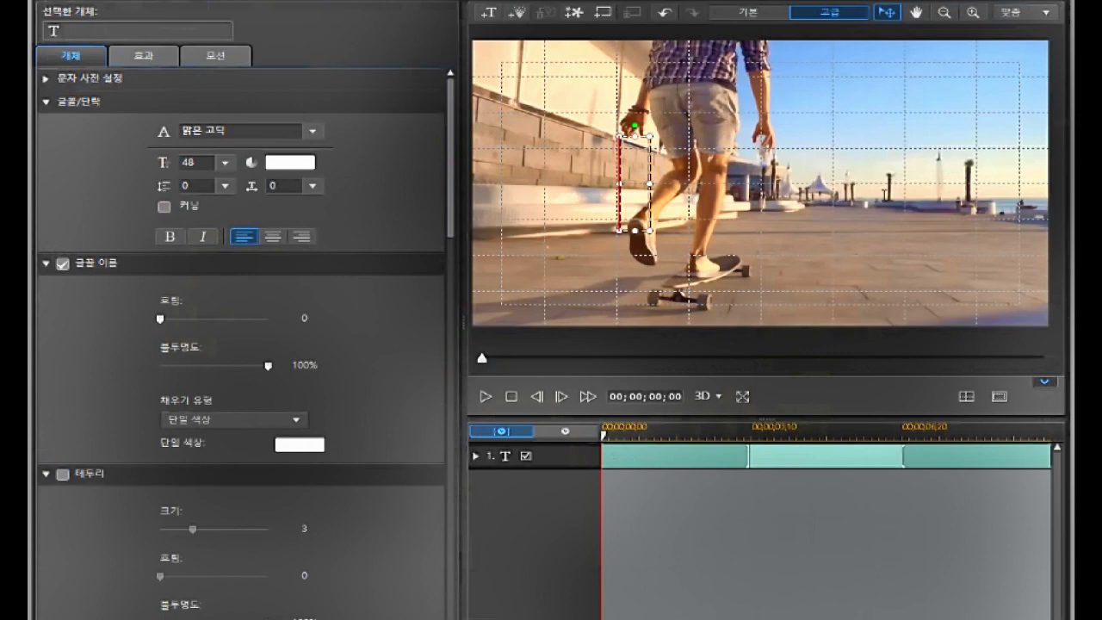
type("ㅡ케이트")
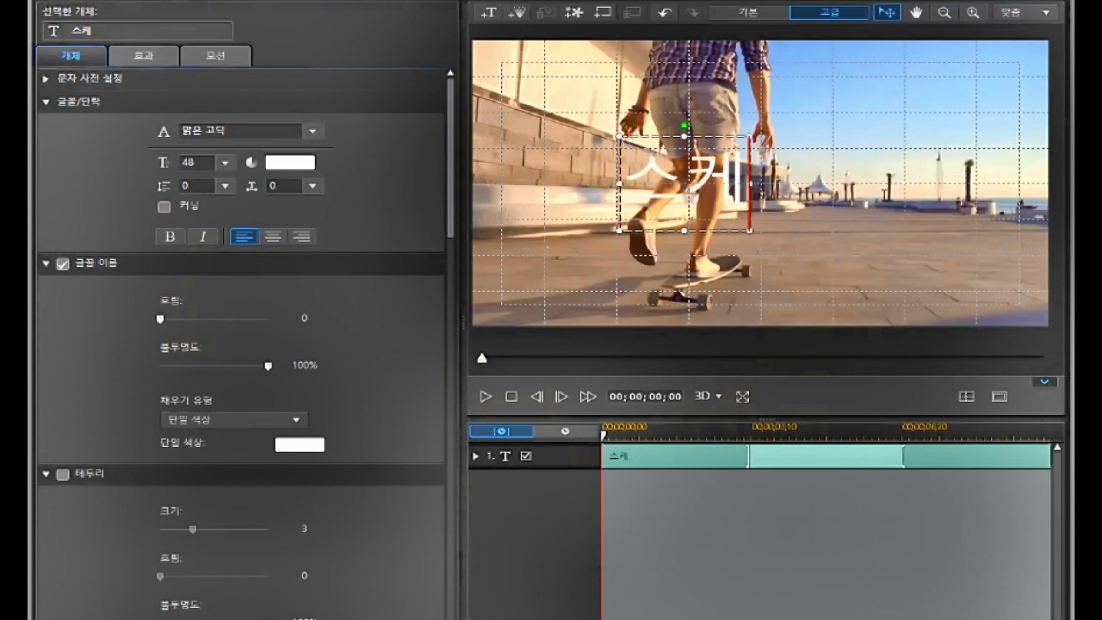
type("보")
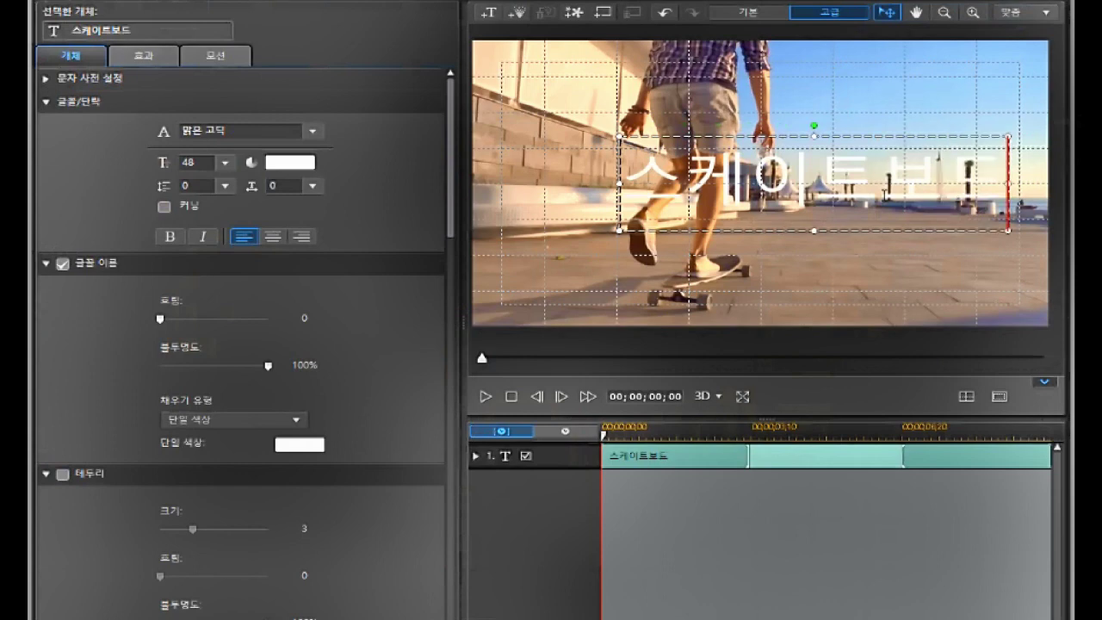
type("드")
key("Return")
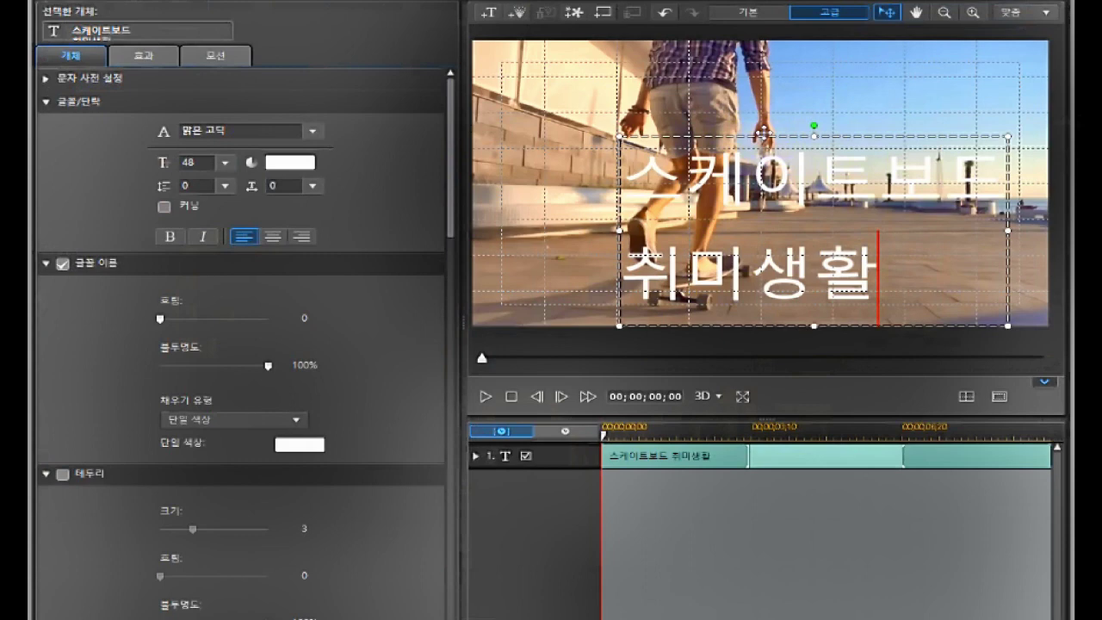
left_click(763, 132)
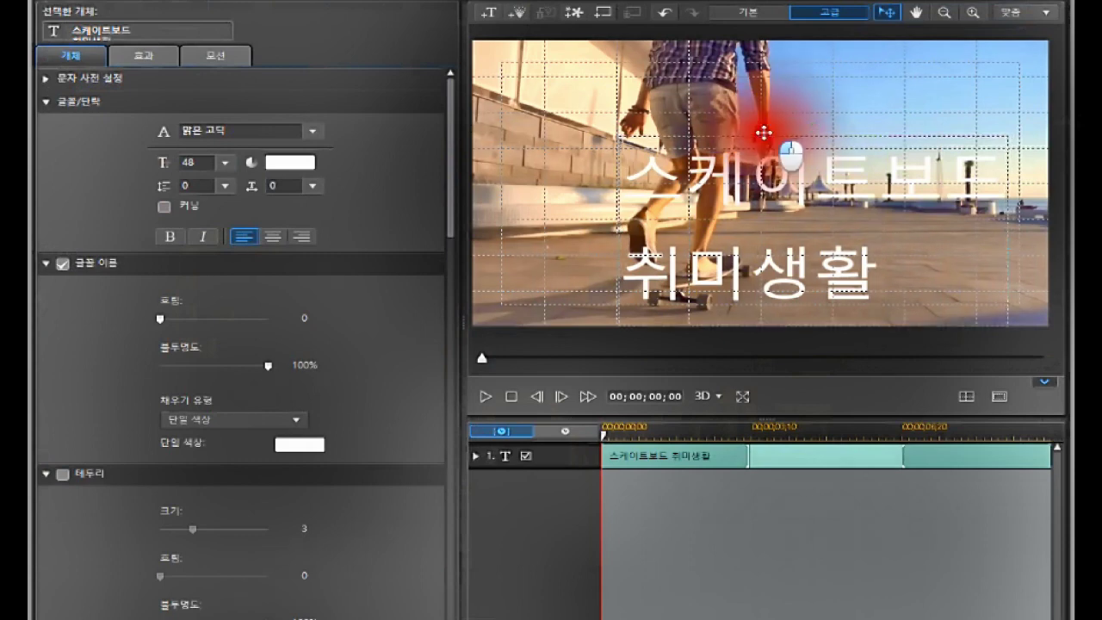
left_click_drag(763, 132, 697, 62)
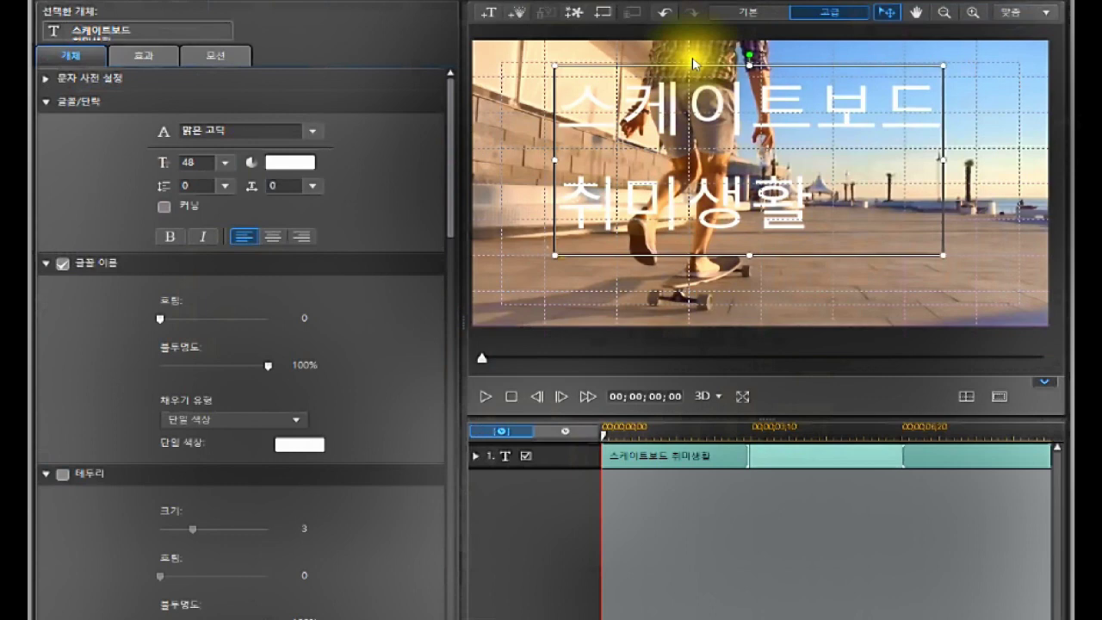
Step: Set the title's font to 굴림 and its size to 36
left_click(314, 133)
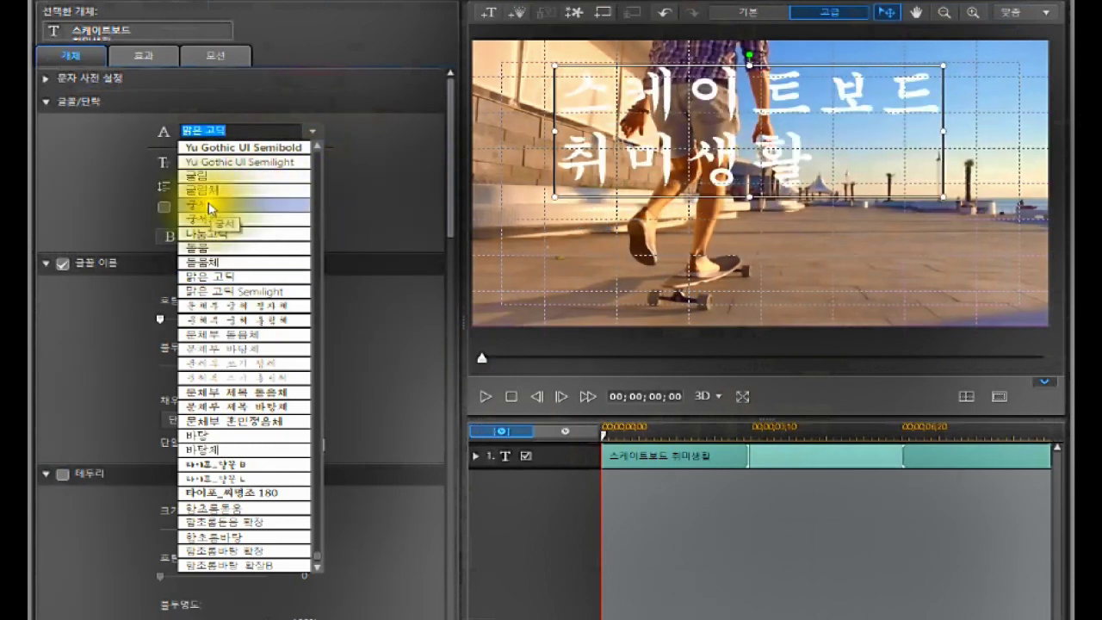
left_click(208, 177)
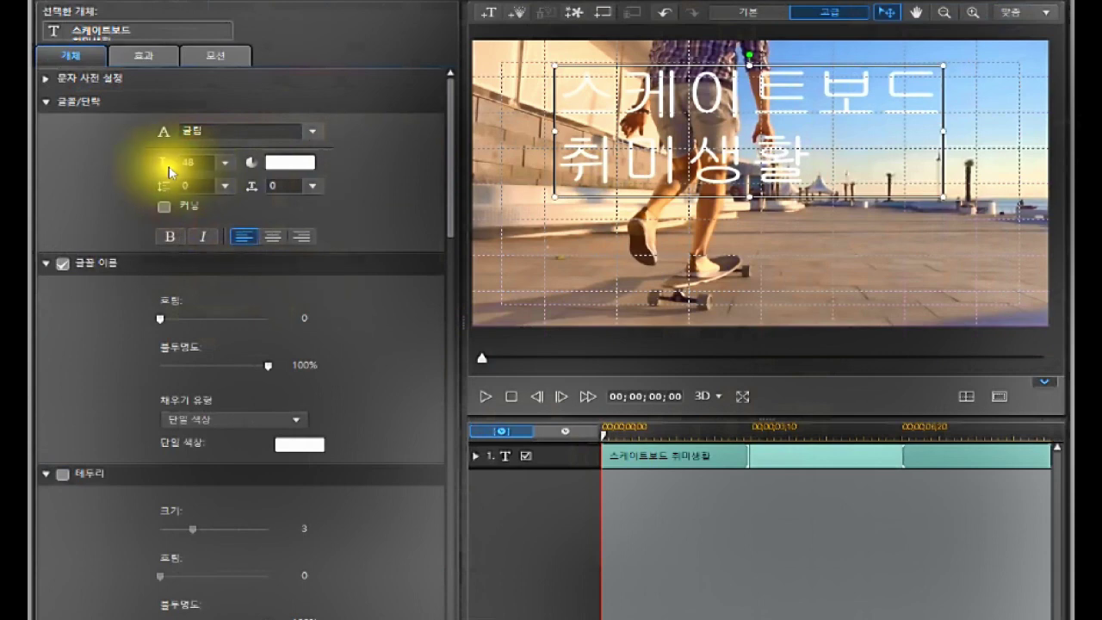
left_click(223, 160)
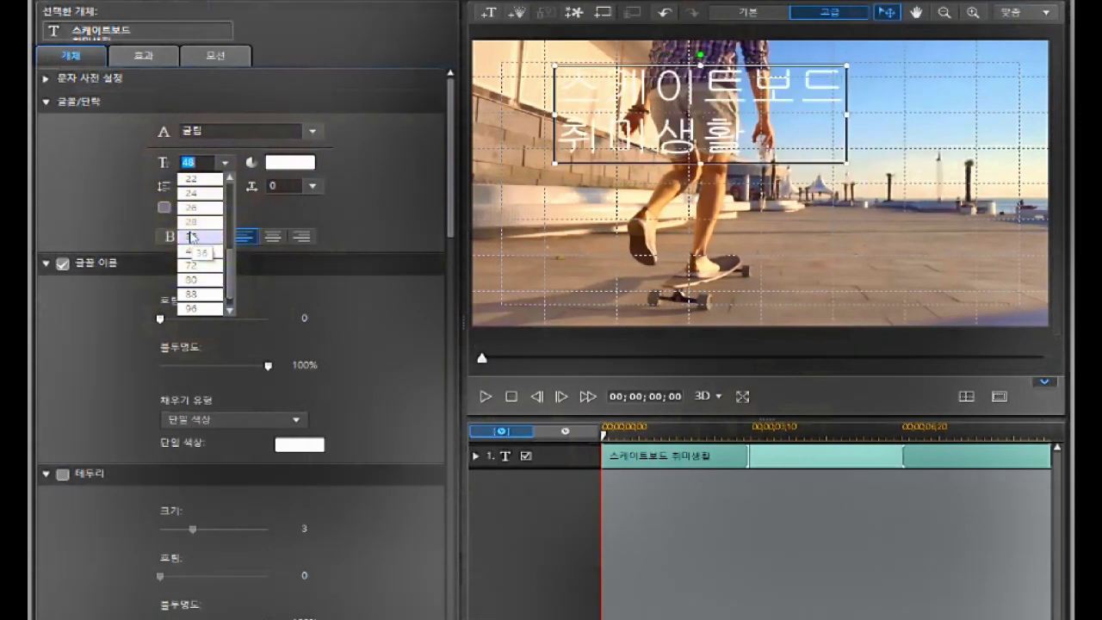
left_click(191, 235)
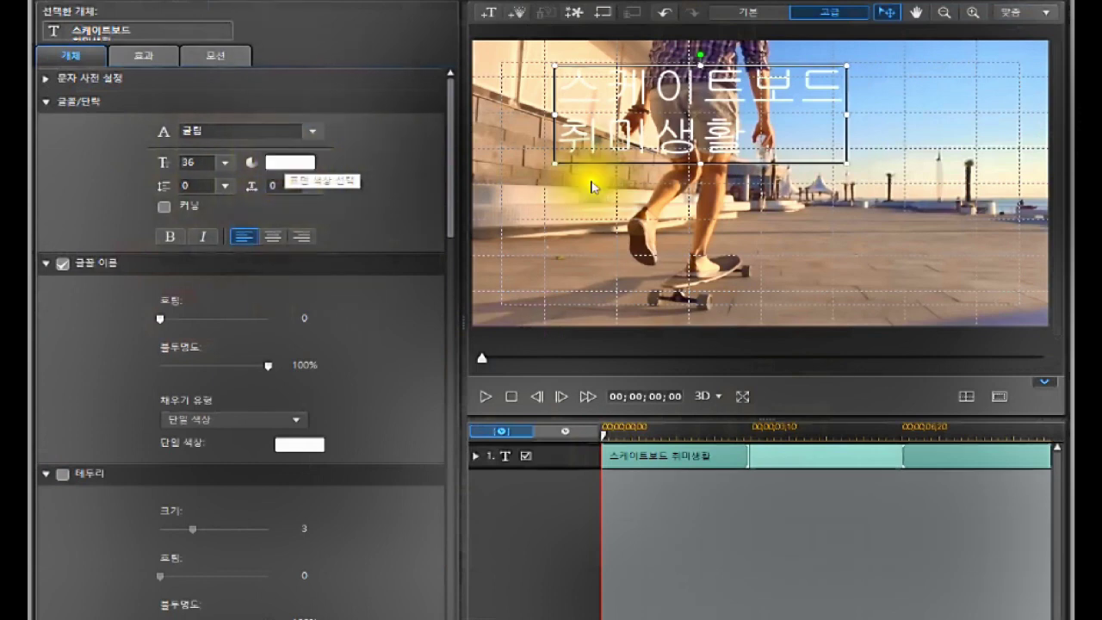
Step: Change the title's font colour to yellow (255, 255, 0)
left_click(290, 161)
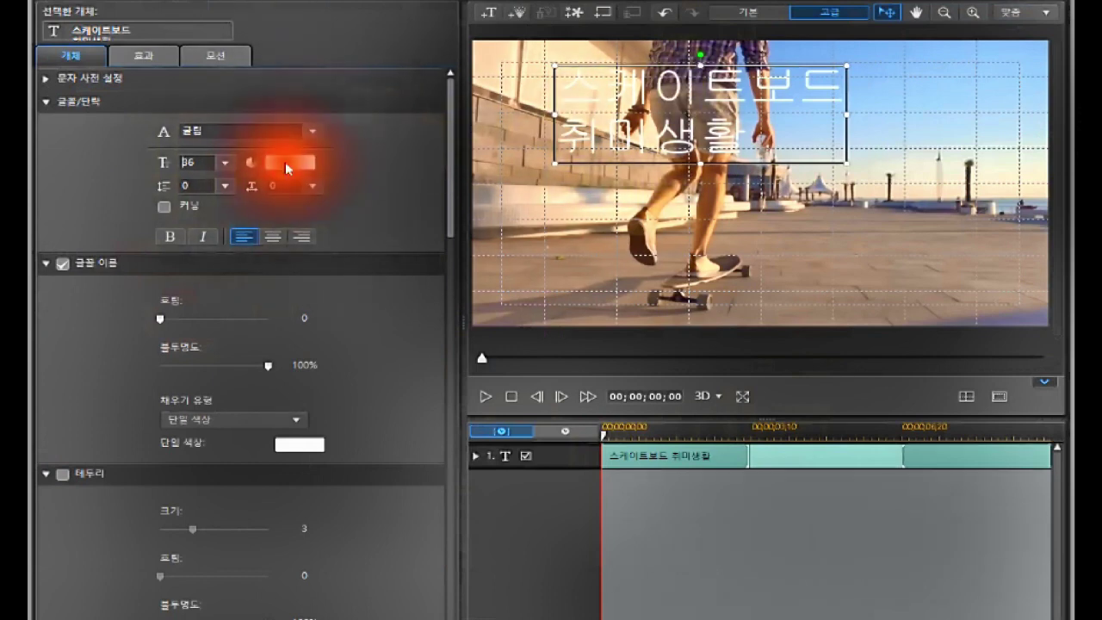
left_click(382, 253)
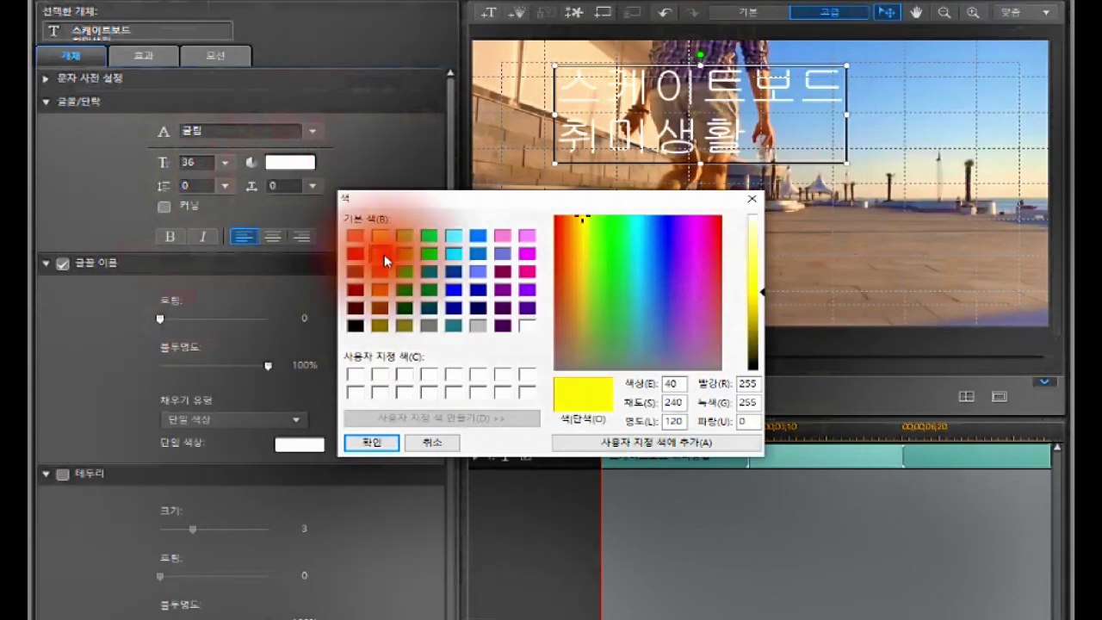
left_click(365, 439)
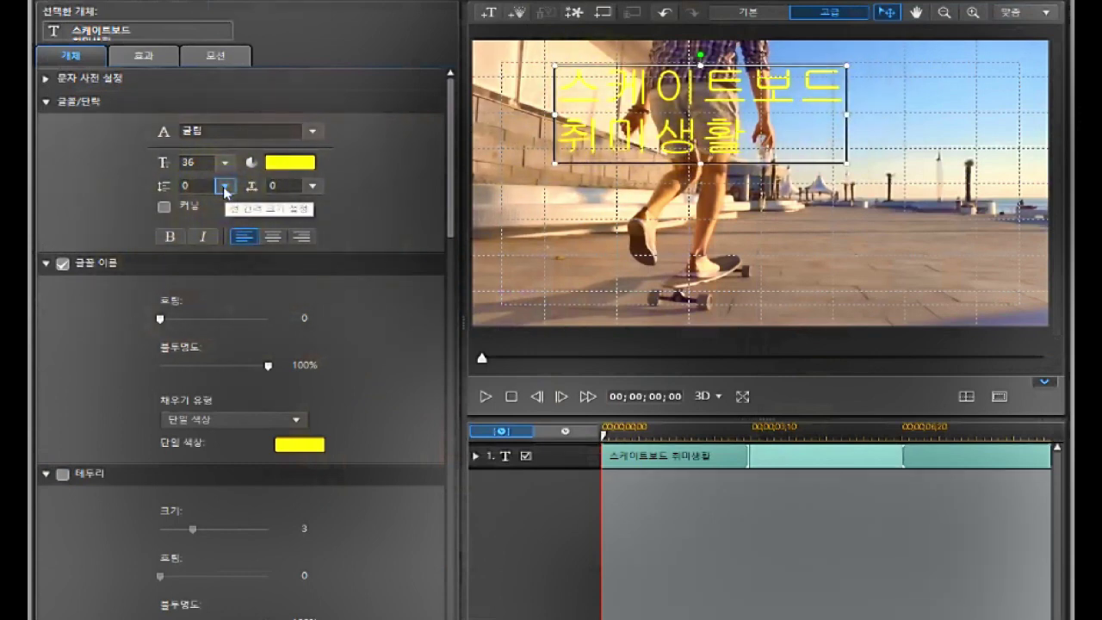
Step: Try line spacings such as 11, 26 and -14 on the two-line title, and set the spacing back to 0
left_click(642, 61)
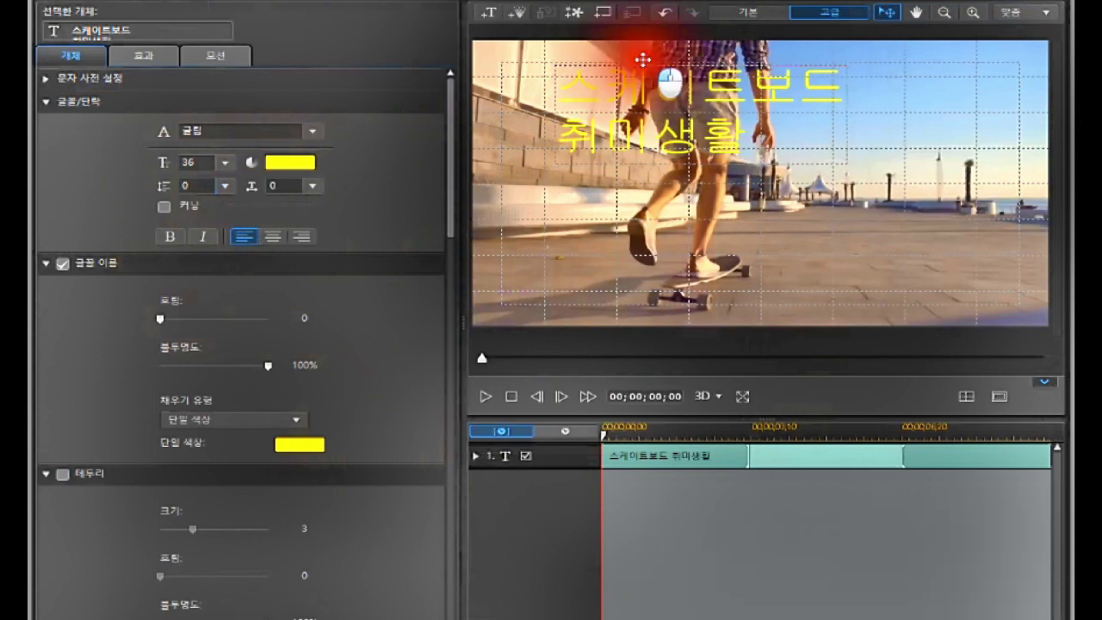
left_click(225, 185)
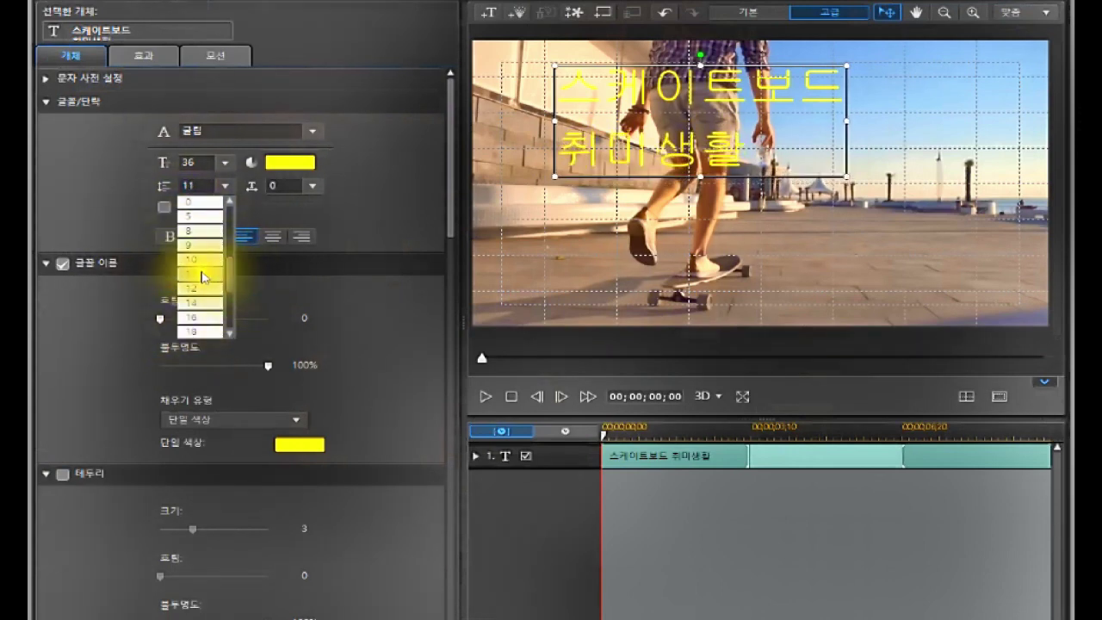
left_click_drag(231, 280, 234, 310)
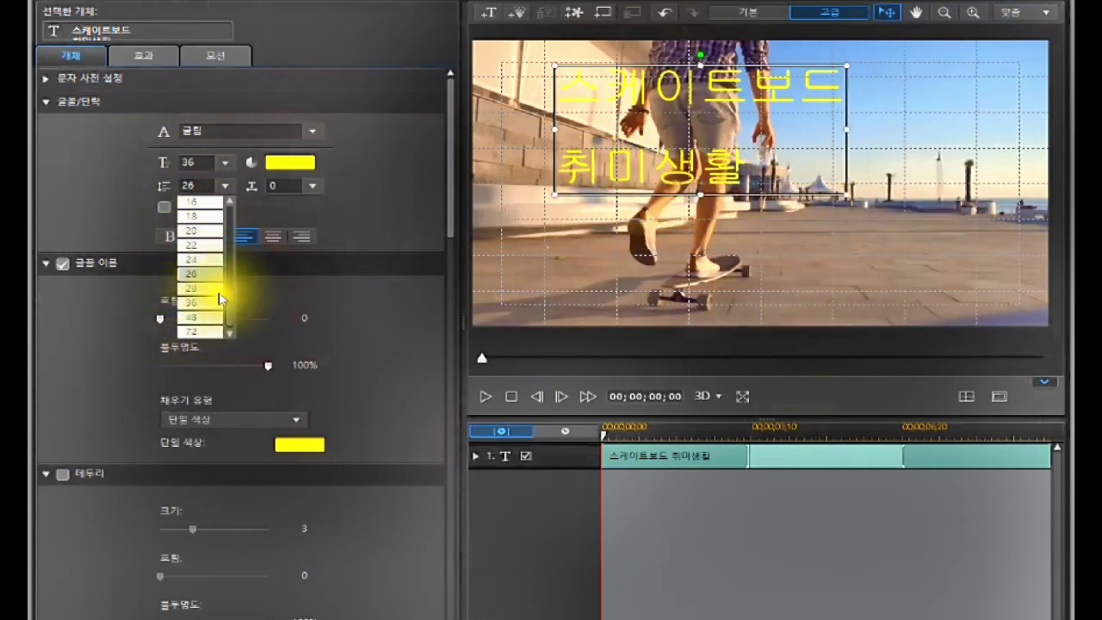
left_click_drag(230, 302, 215, 274)
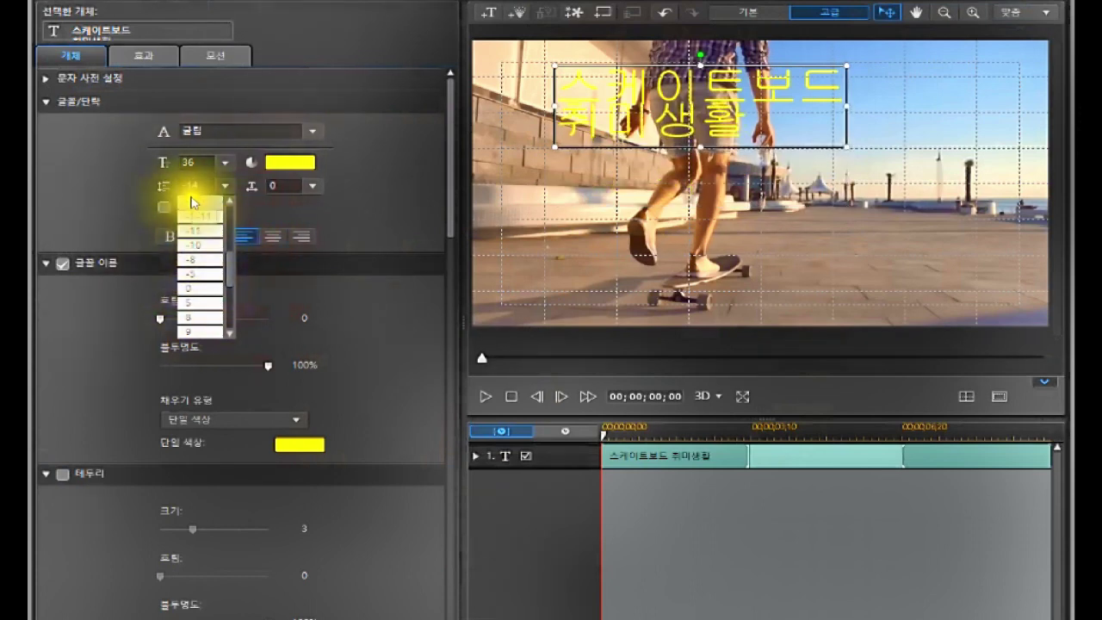
left_click(201, 294)
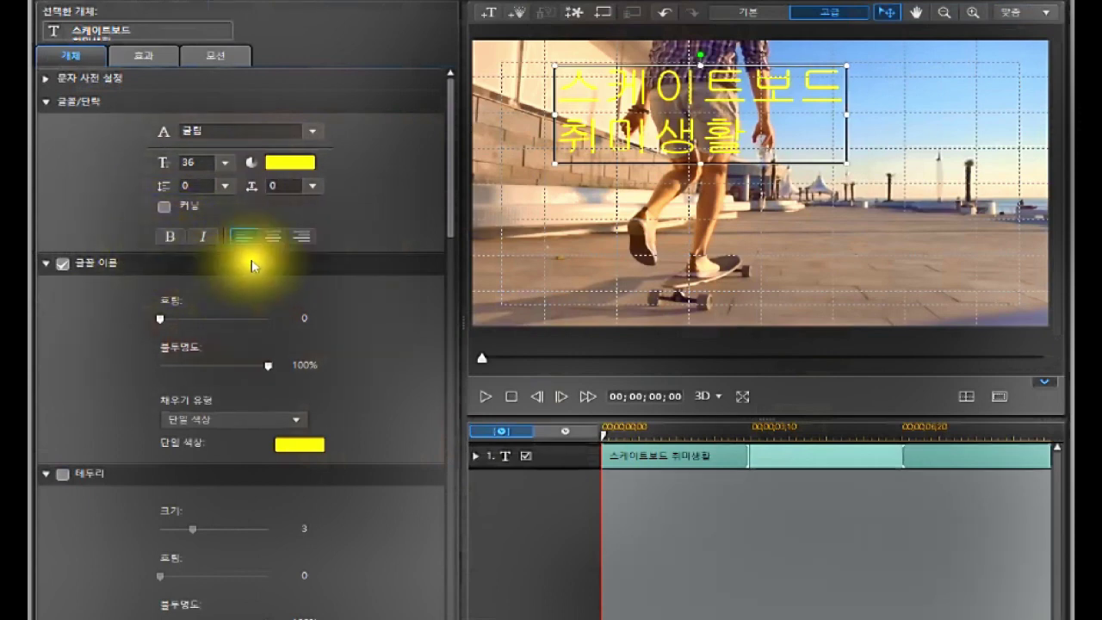
Step: Make the title text bold, and try italic before removing it again
left_click(171, 238)
left_click(170, 238)
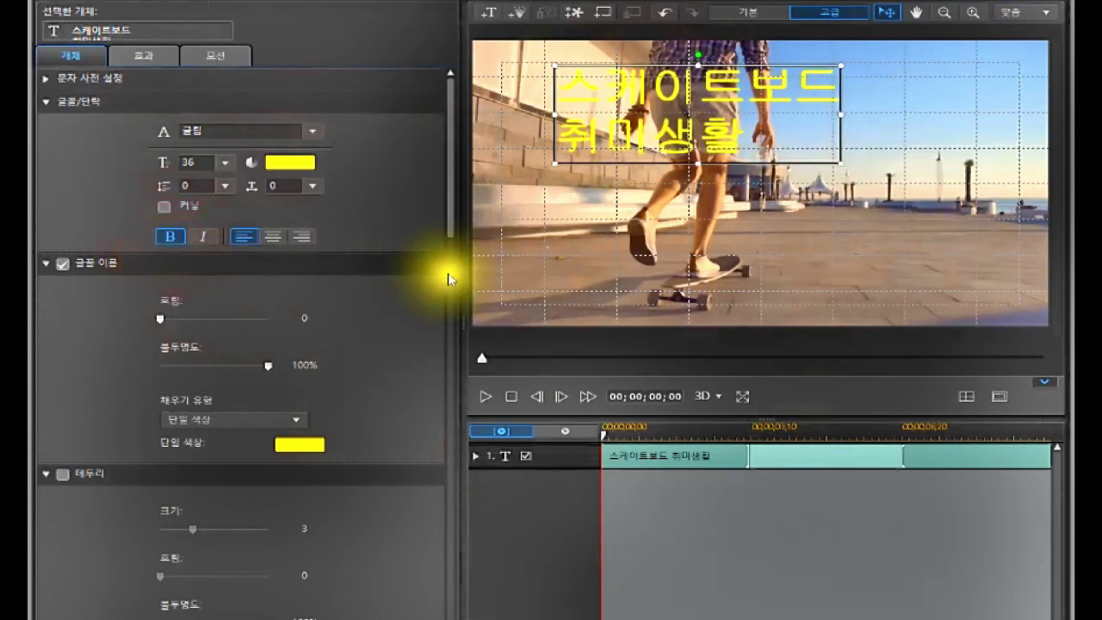
left_click(170, 238)
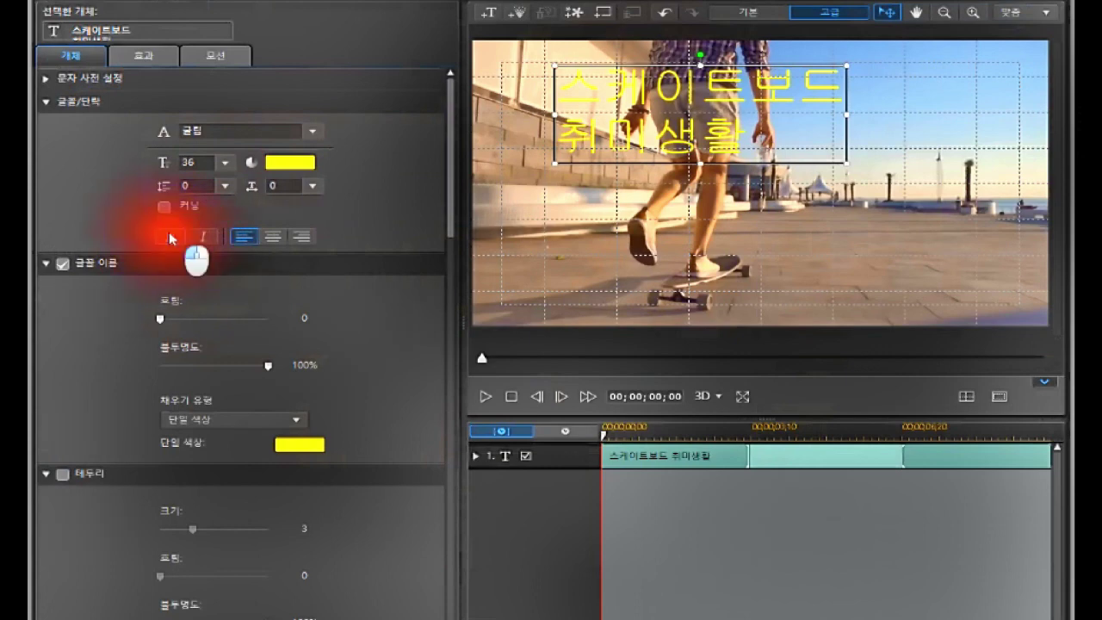
left_click(170, 237)
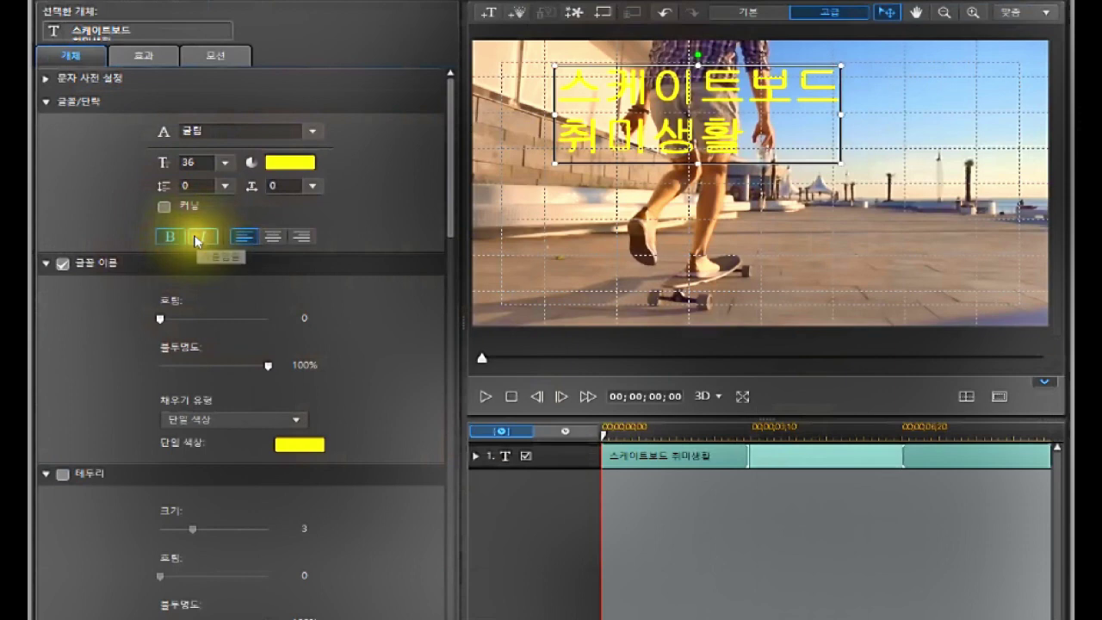
left_click(202, 237)
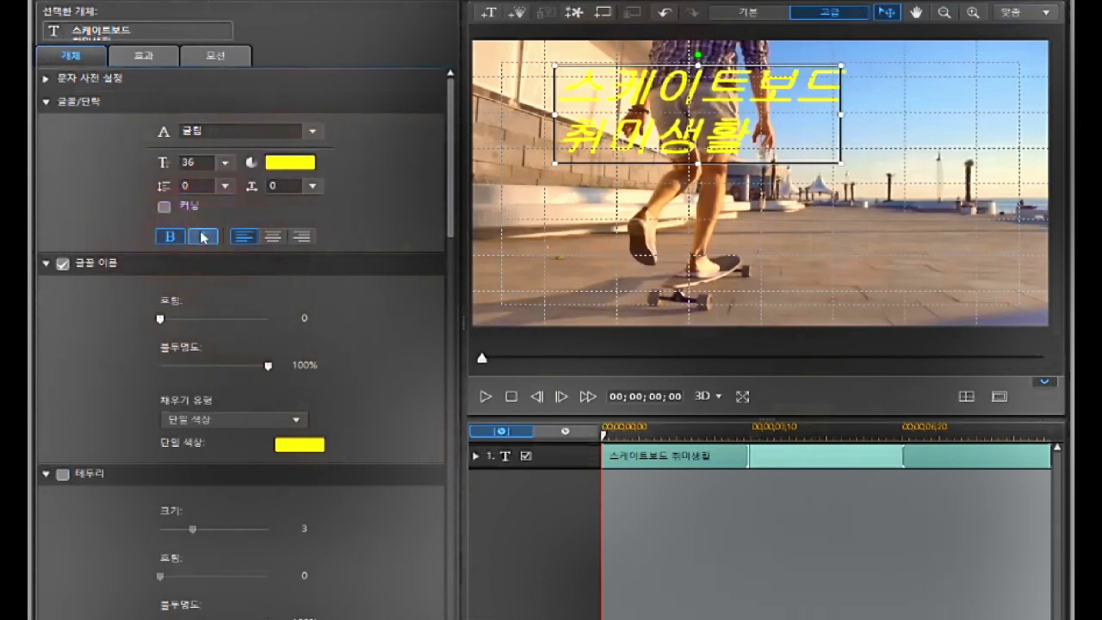
left_click(202, 238)
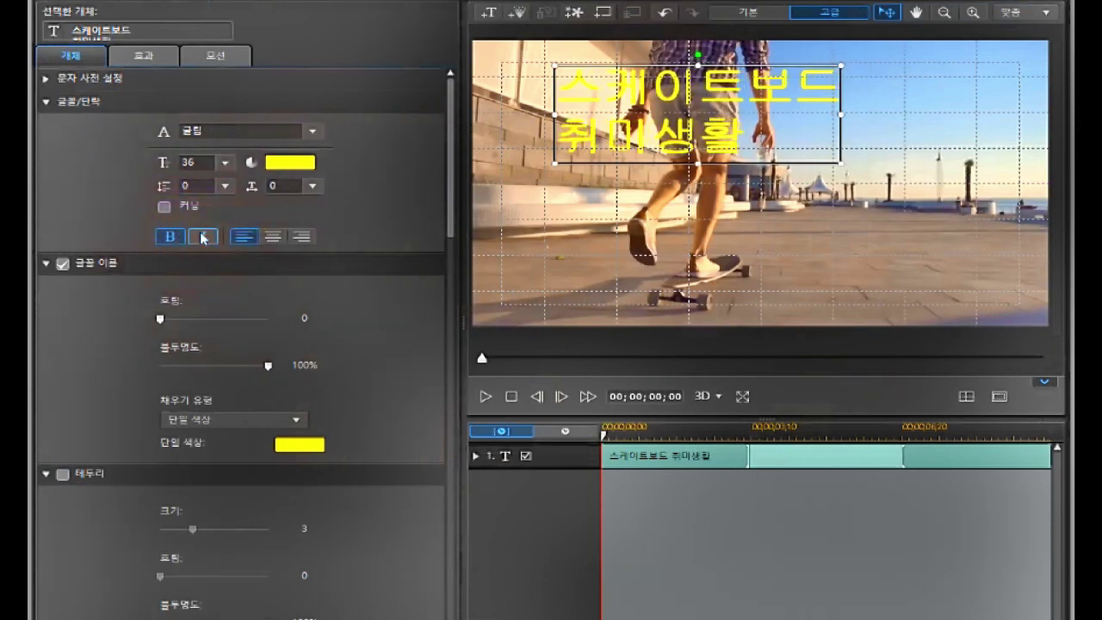
Step: Try left and centre alignment on the title text, and set it to right-aligned
left_click(241, 235)
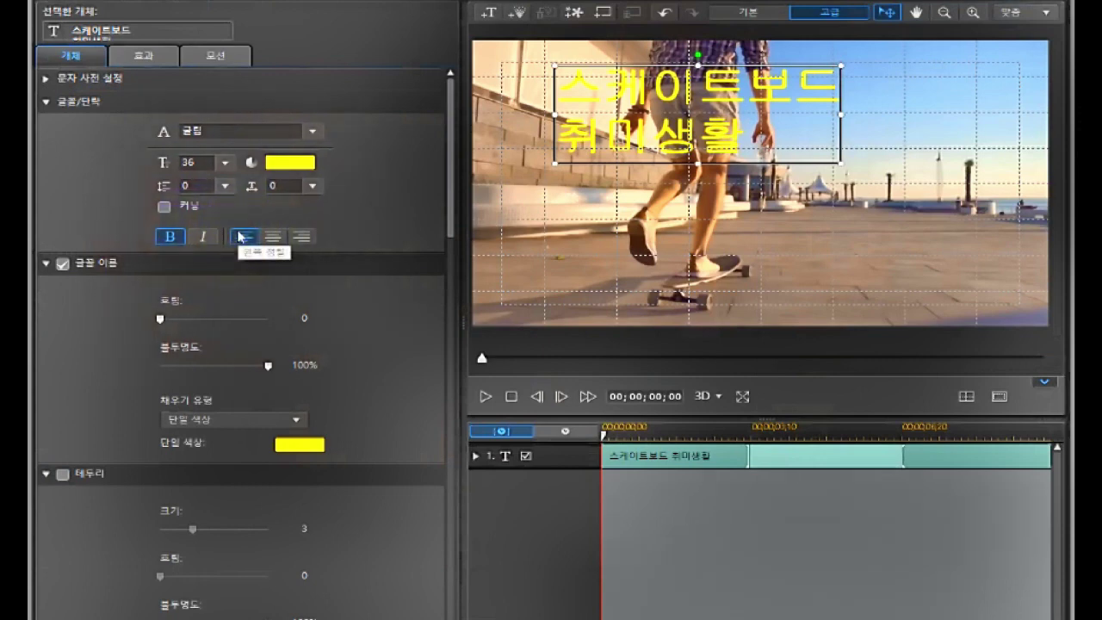
left_click(241, 236)
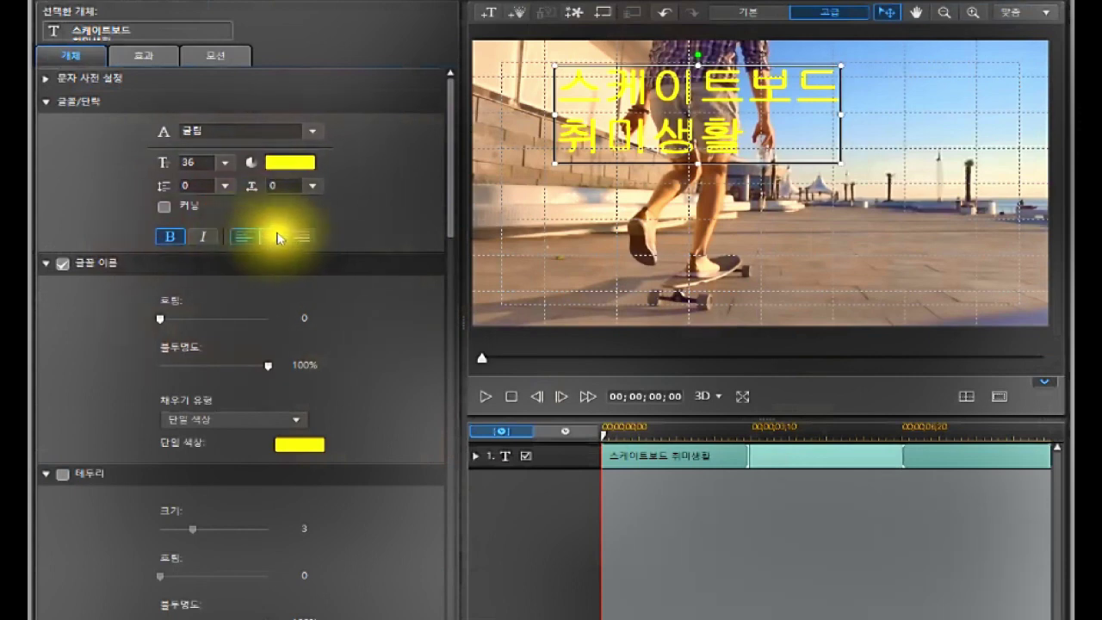
left_click(272, 236)
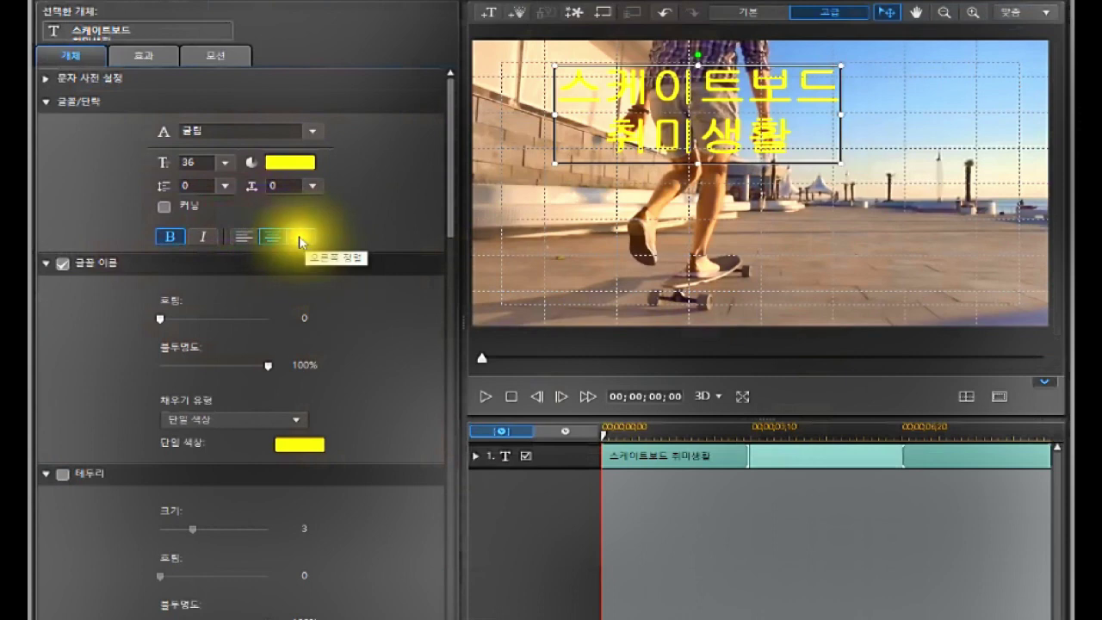
left_click(301, 240)
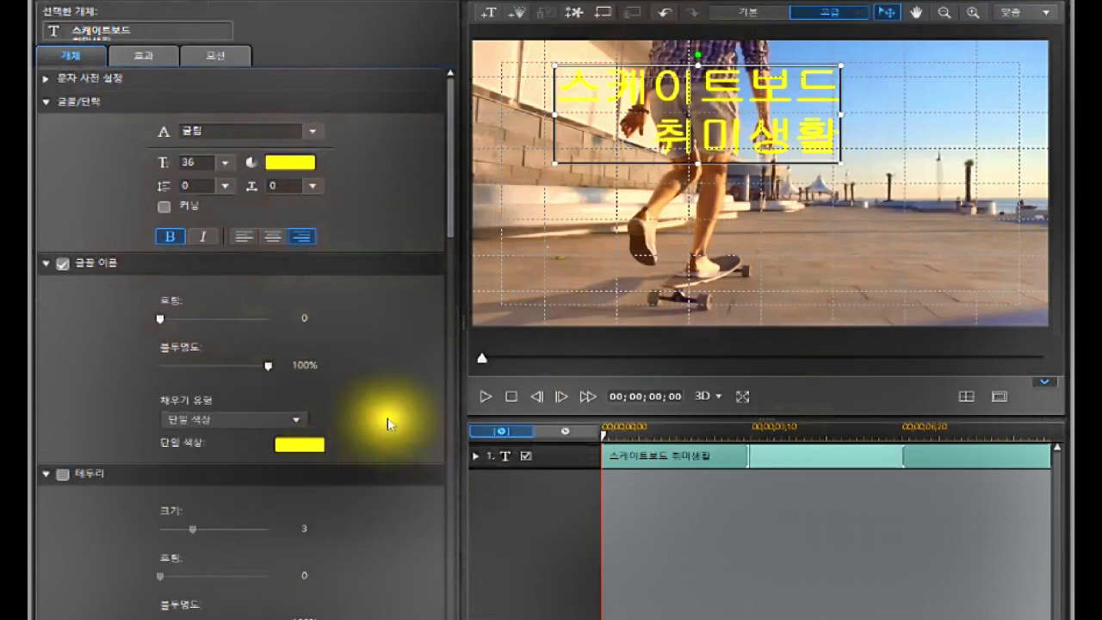
Step: Try a blur of 3 and the opacity adjustment on the font face, and restore them to 0 and 100%
left_click_drag(161, 325, 166, 349)
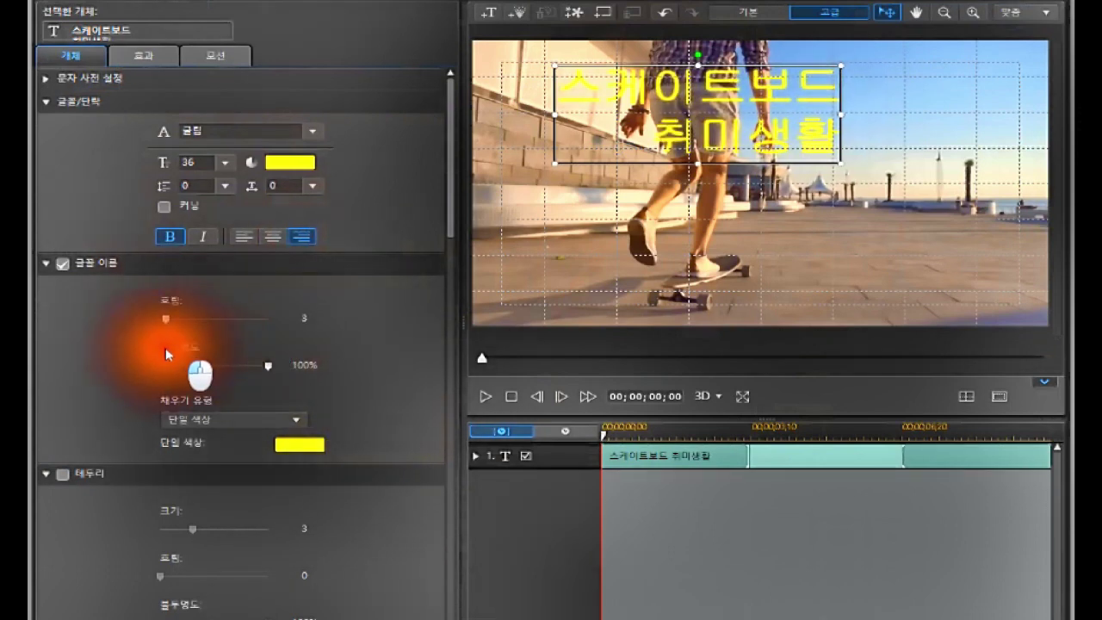
left_click(270, 368)
left_click_drag(270, 369, 359, 381)
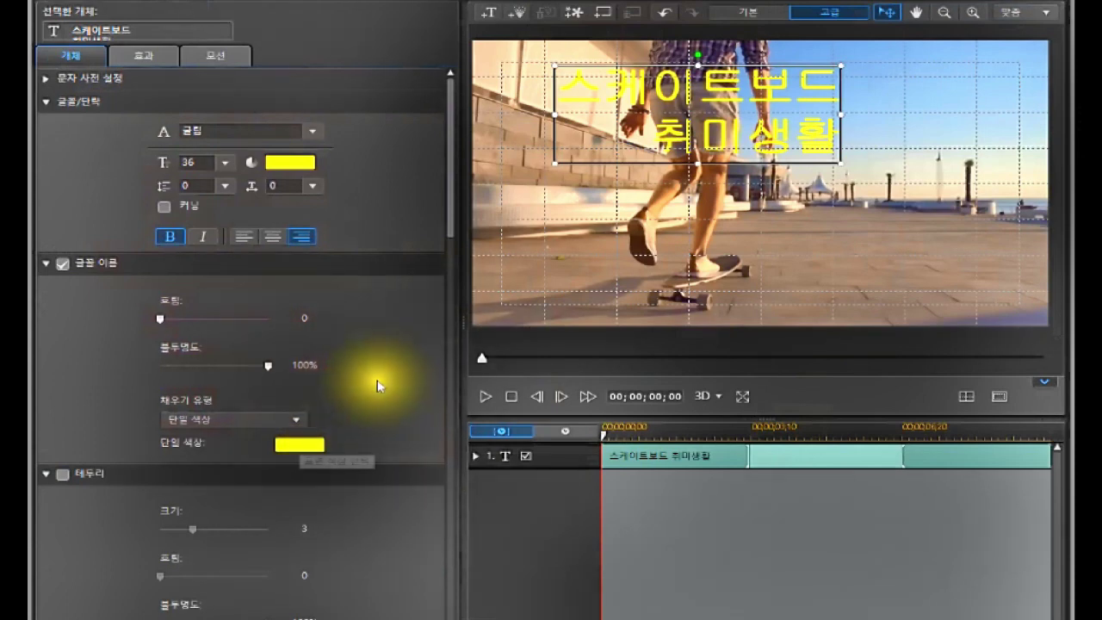
Step: Try blue as the font face's single fill colour, and set it back to yellow (255, 255, 0)
scroll(381, 381, "down", 1)
left_click(298, 403)
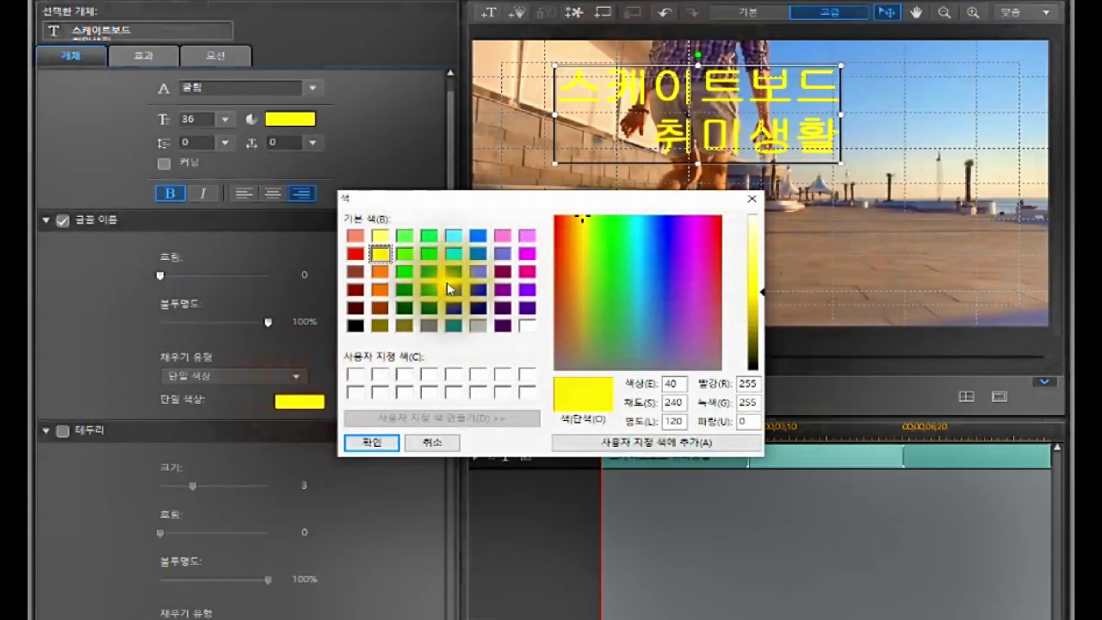
left_click(454, 289)
left_click(365, 441)
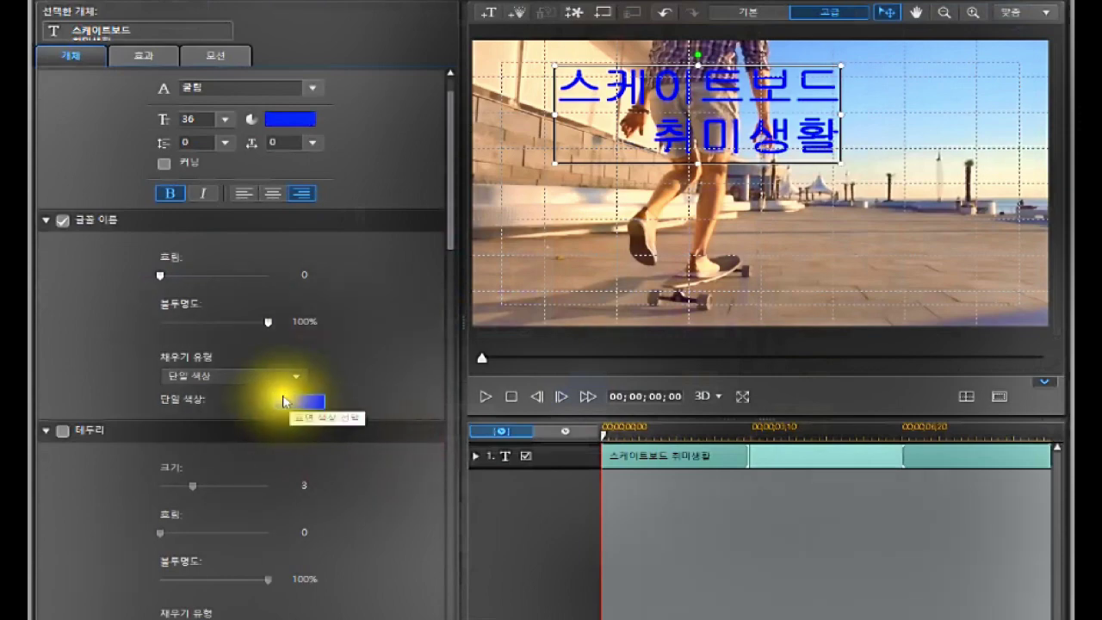
left_click(301, 402)
left_click(378, 256)
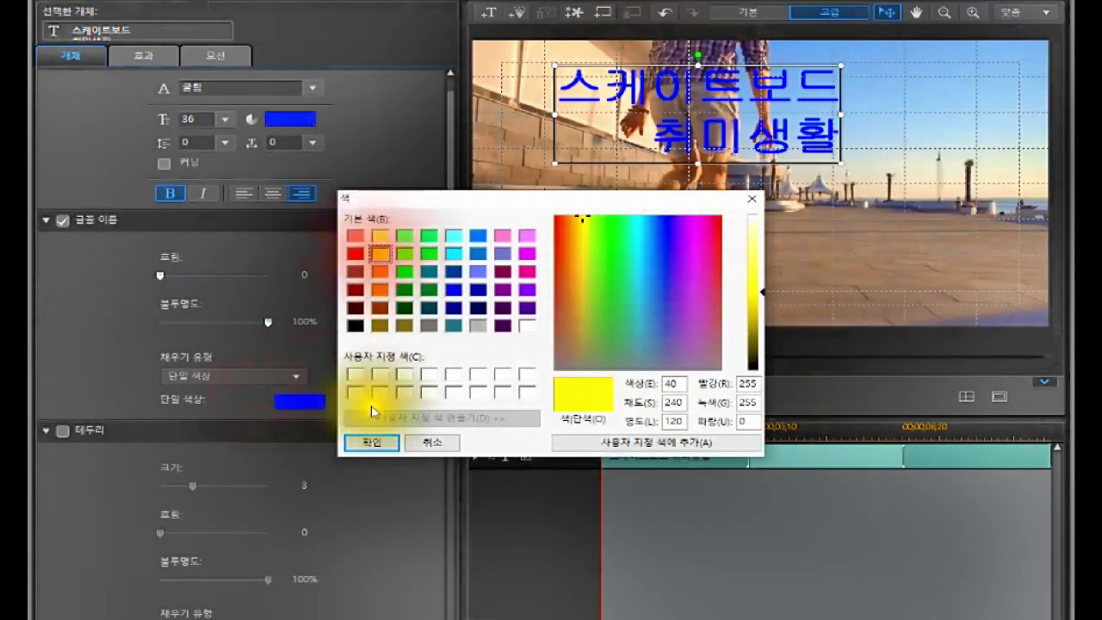
left_click(365, 441)
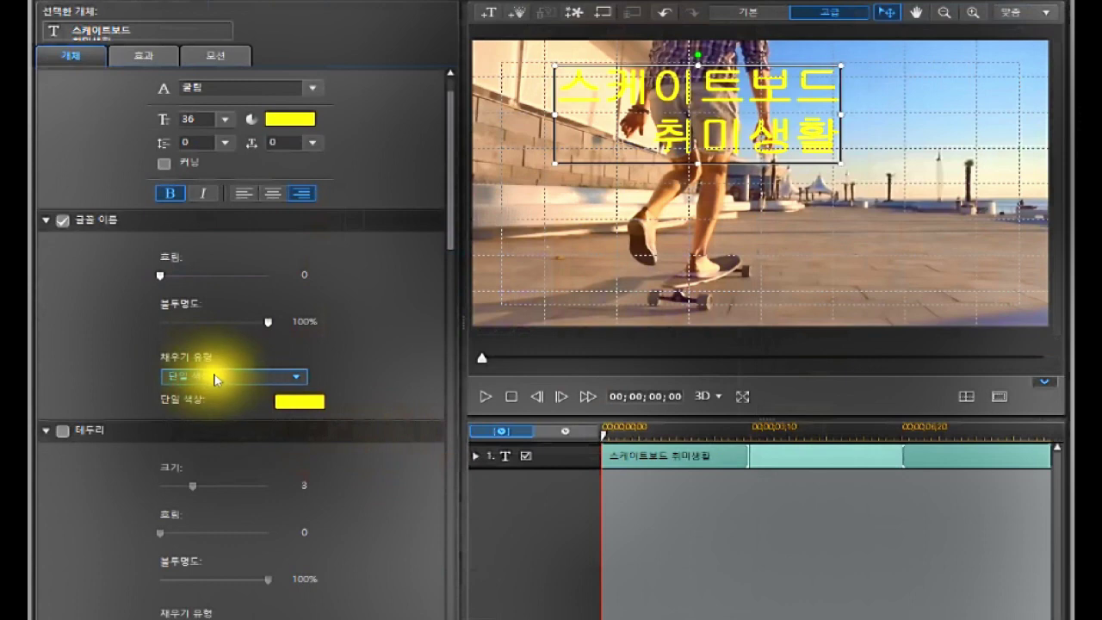
Step: Change the font face fill to a 2-colour gradient starting in purple (128, 0, 255) and ending in yellow (255, 255, 0)
left_click(299, 379)
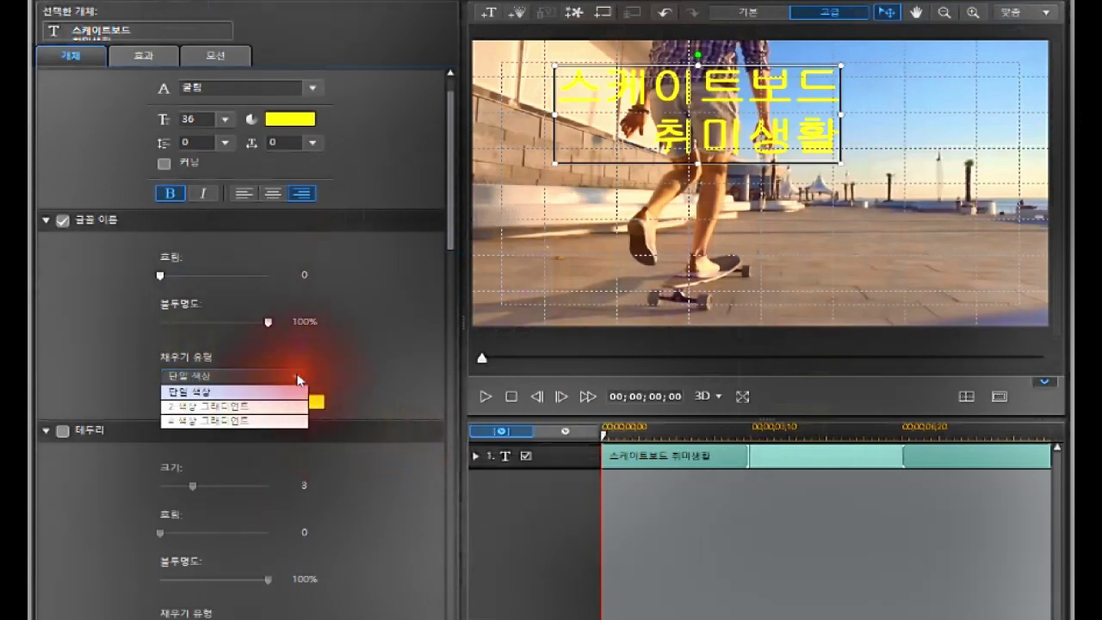
left_click(234, 410)
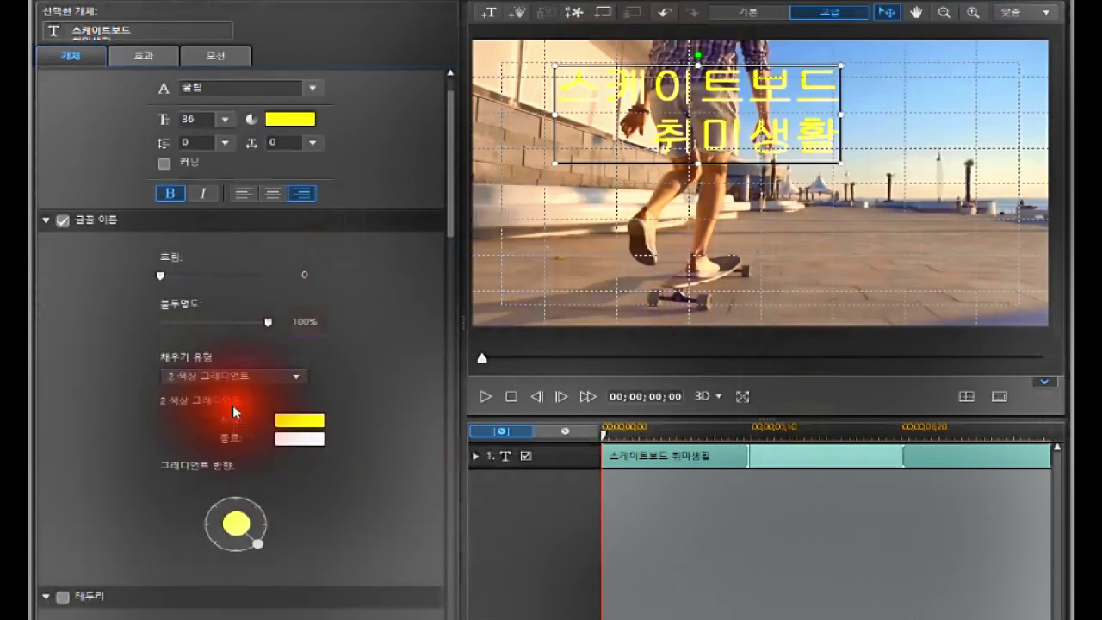
left_click(298, 440)
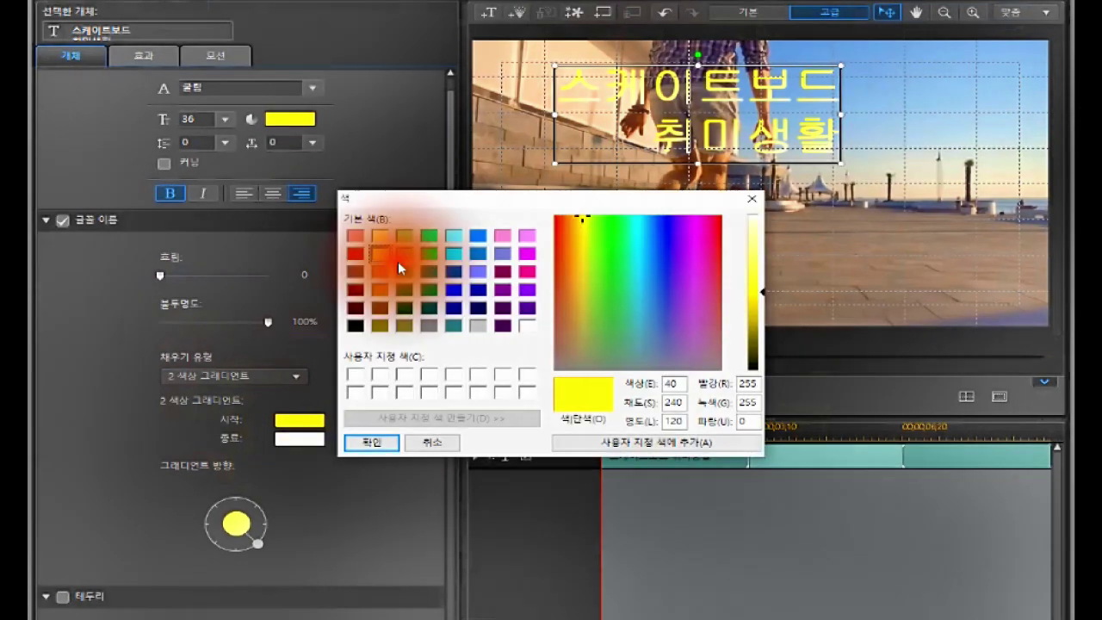
left_click(527, 292)
left_click(371, 442)
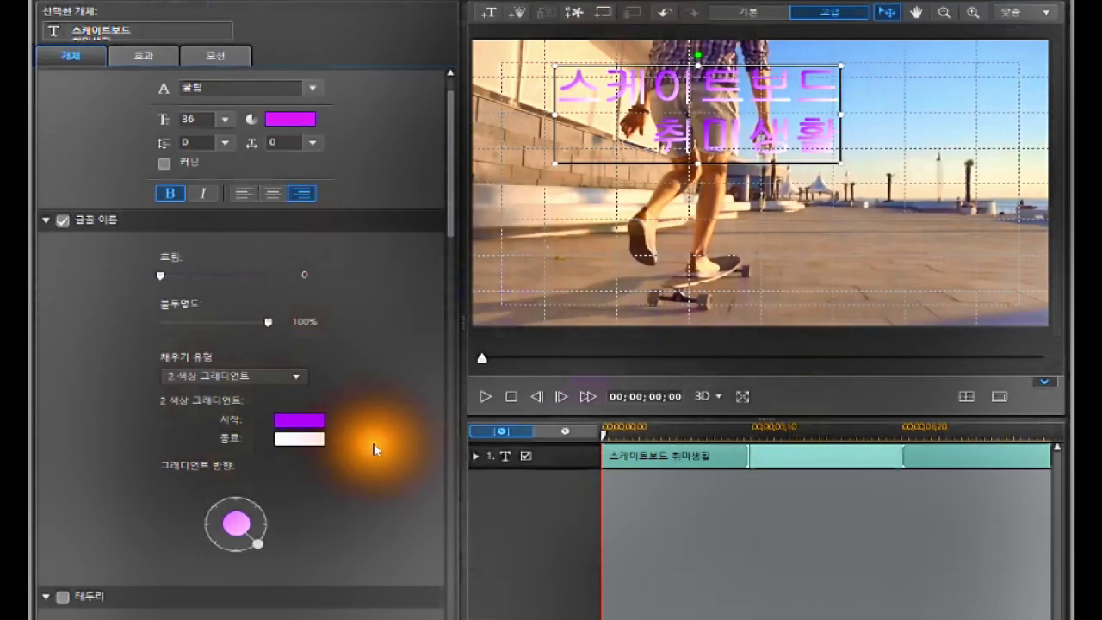
left_click(294, 438)
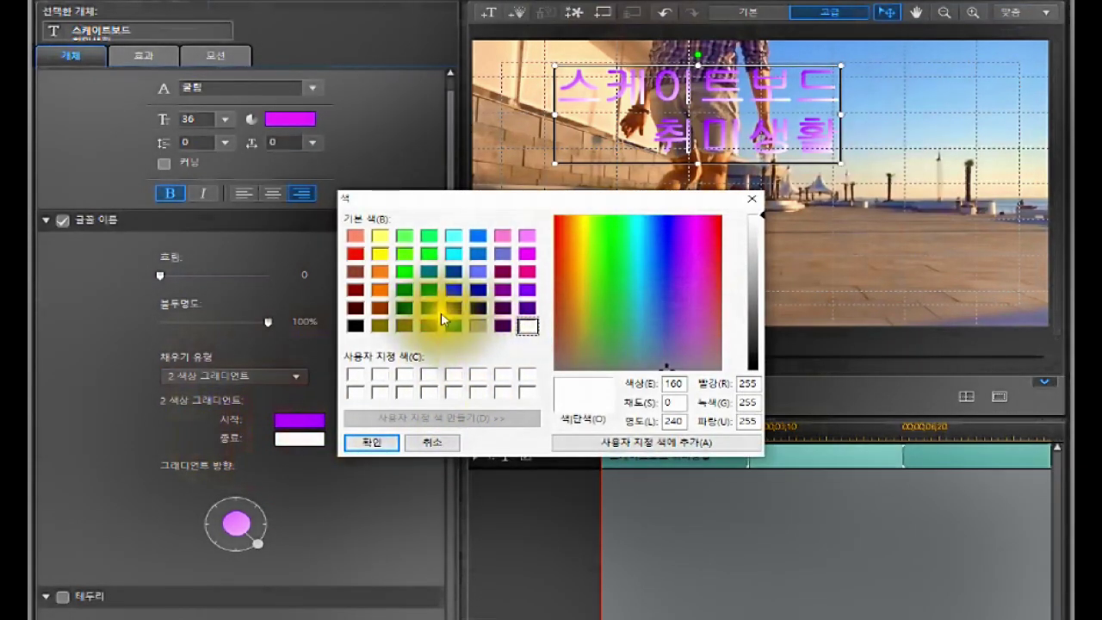
left_click(380, 253)
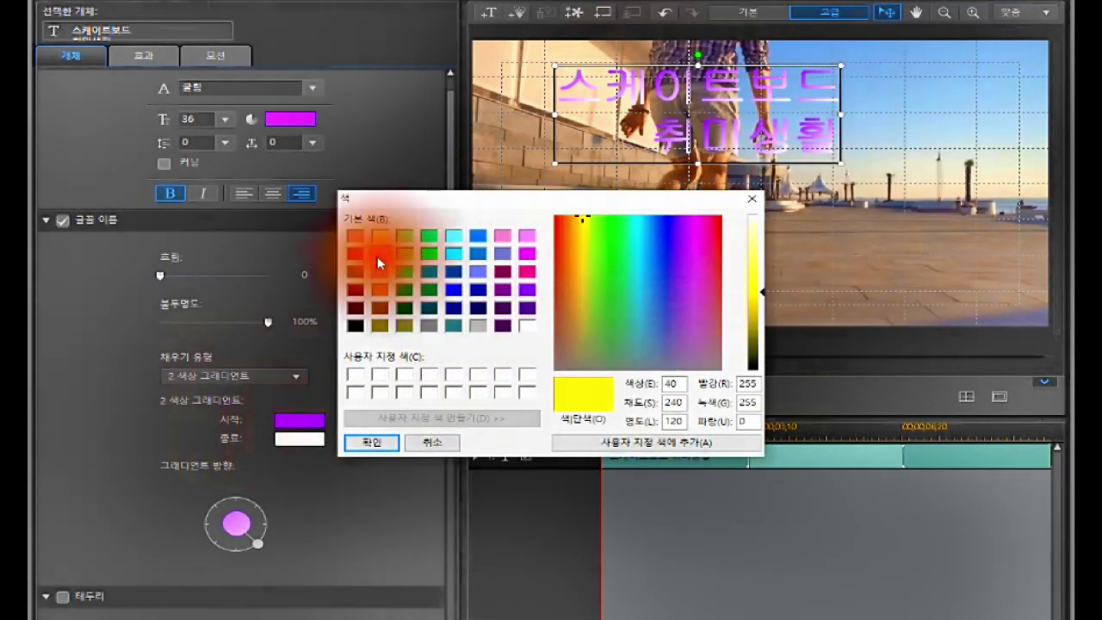
left_click(367, 442)
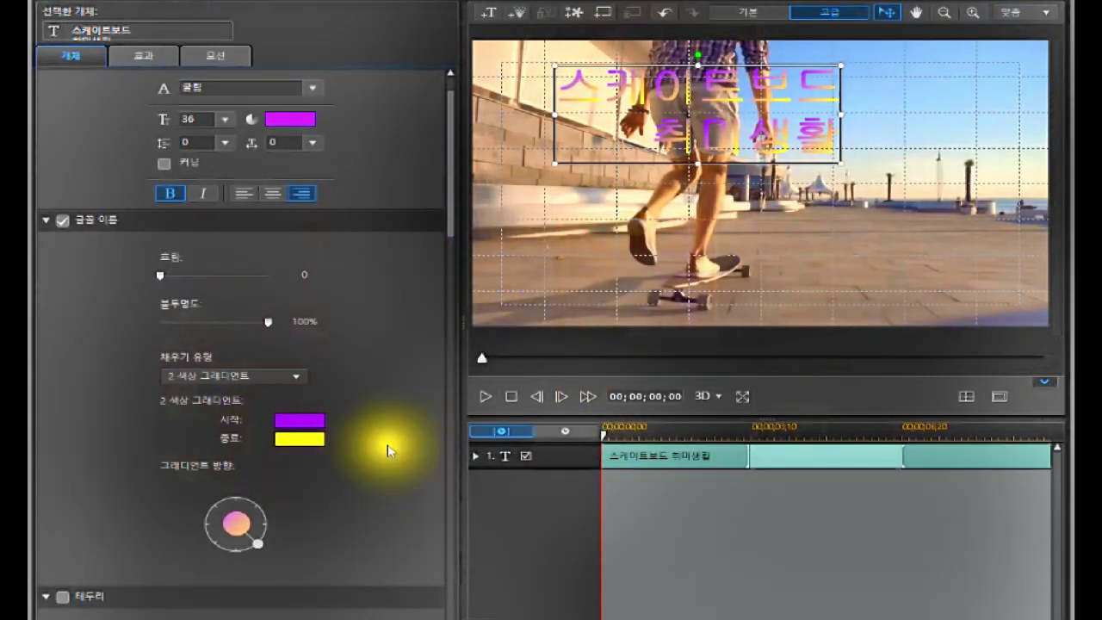
Step: Try several directions for the 2-colour gradient, and point it toward the lower left
left_click(257, 547)
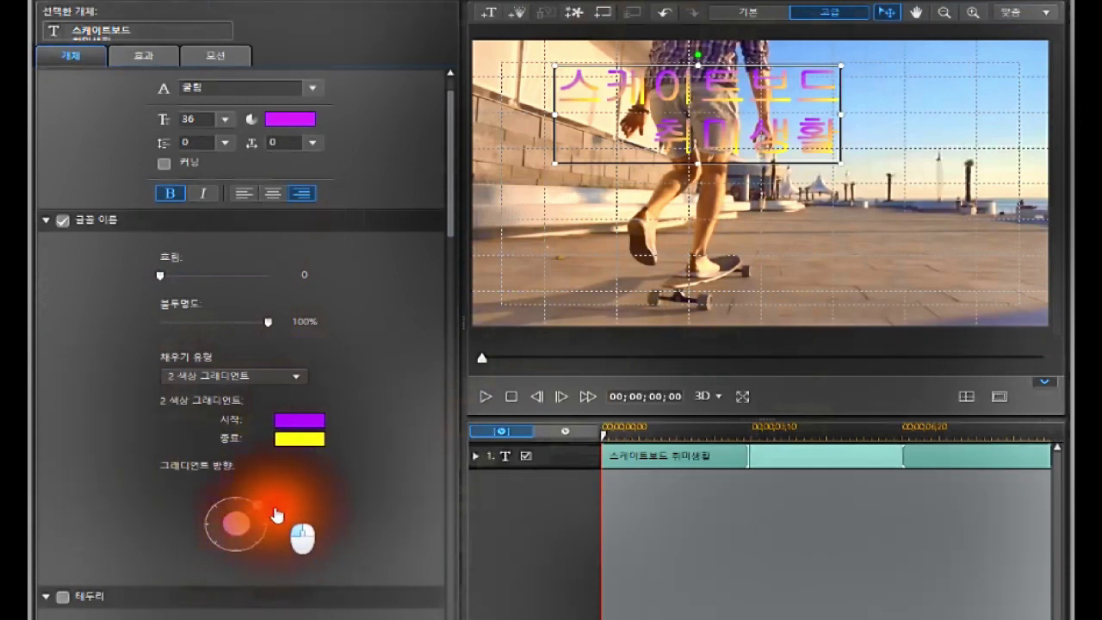
left_click_drag(276, 515, 196, 485)
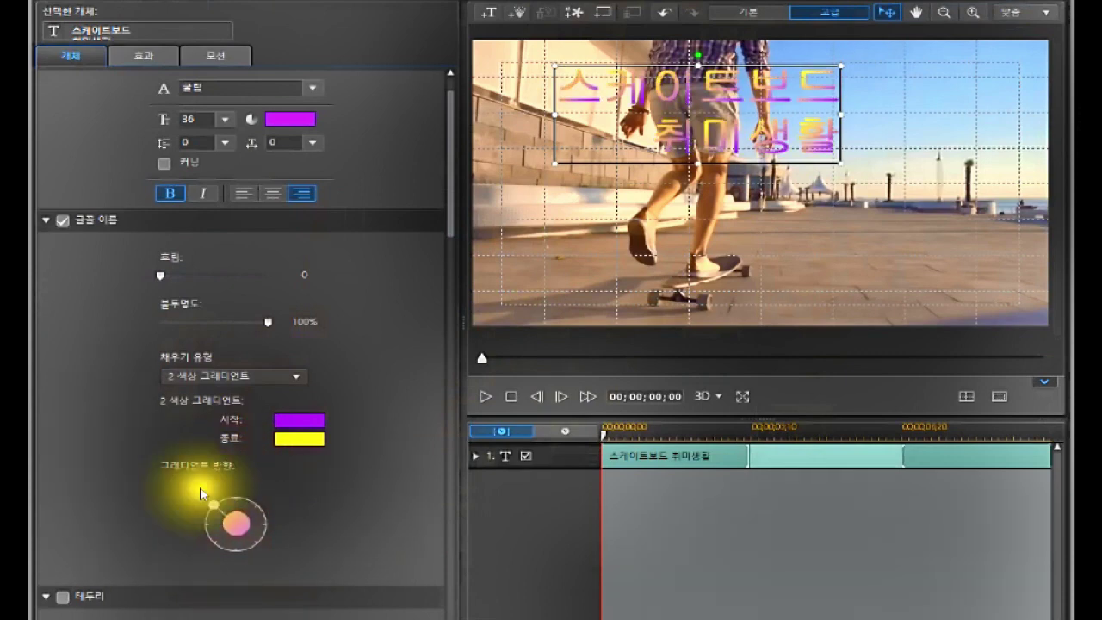
left_click(208, 511)
left_click(210, 513)
left_click_drag(202, 532, 196, 581)
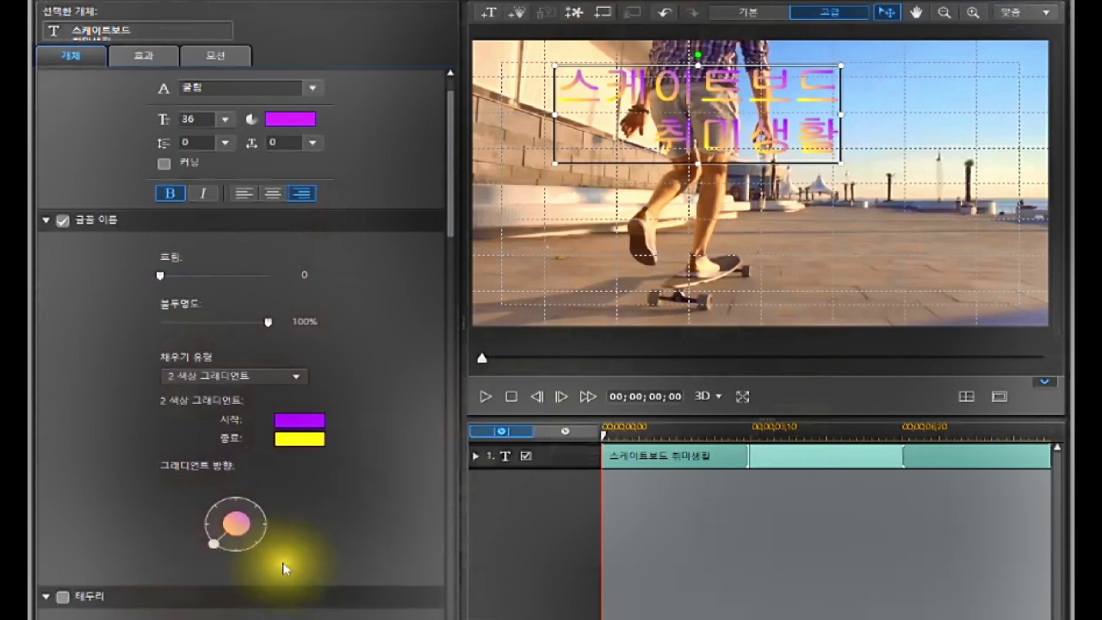
Step: Change the fill type to a 4-colour gradient and set its upper-left corner to yellow (255, 255, 0)
left_click(299, 372)
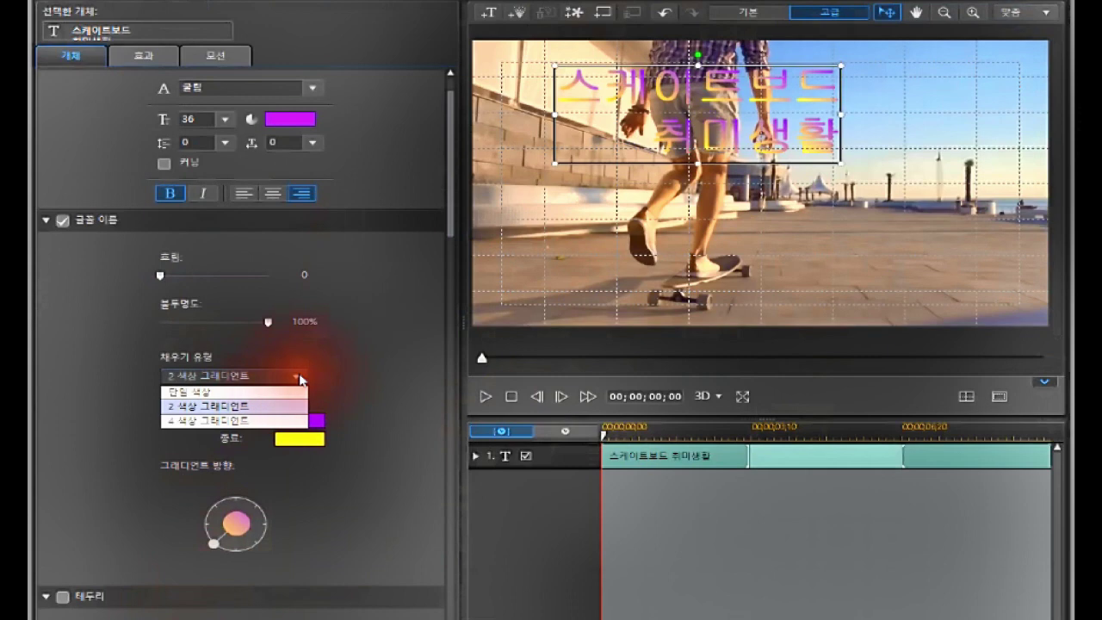
left_click(255, 421)
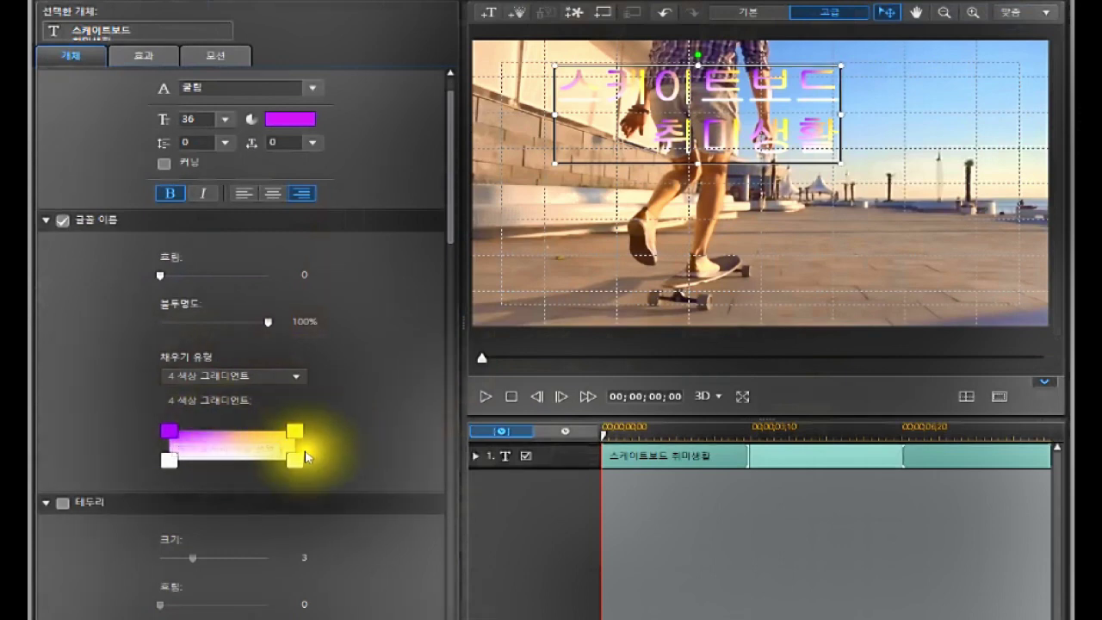
left_click_drag(295, 430, 157, 467)
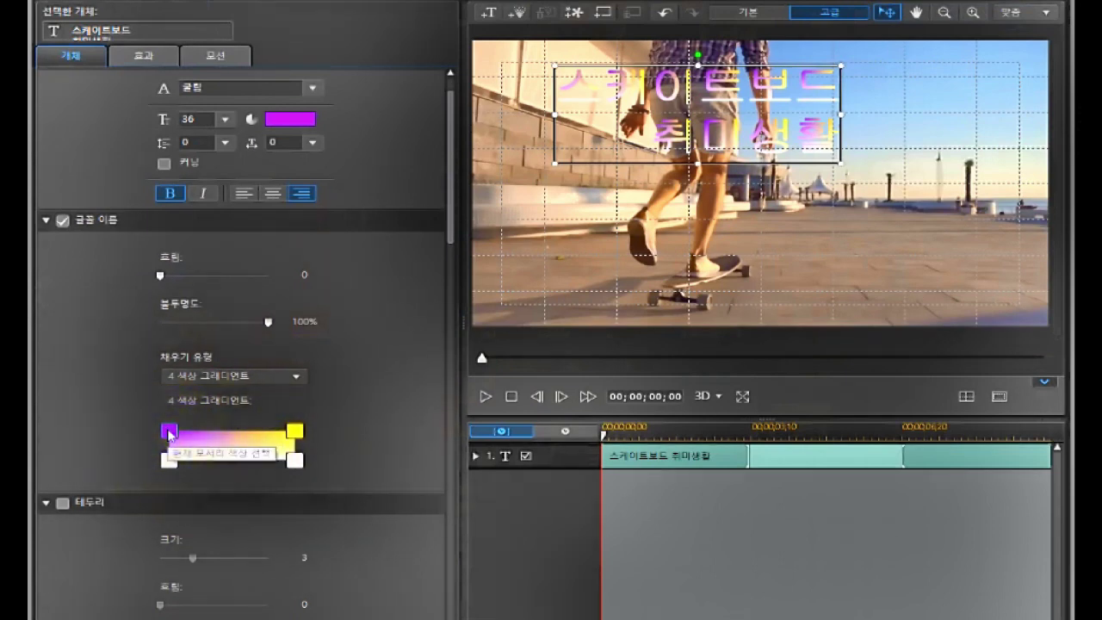
left_click(168, 430)
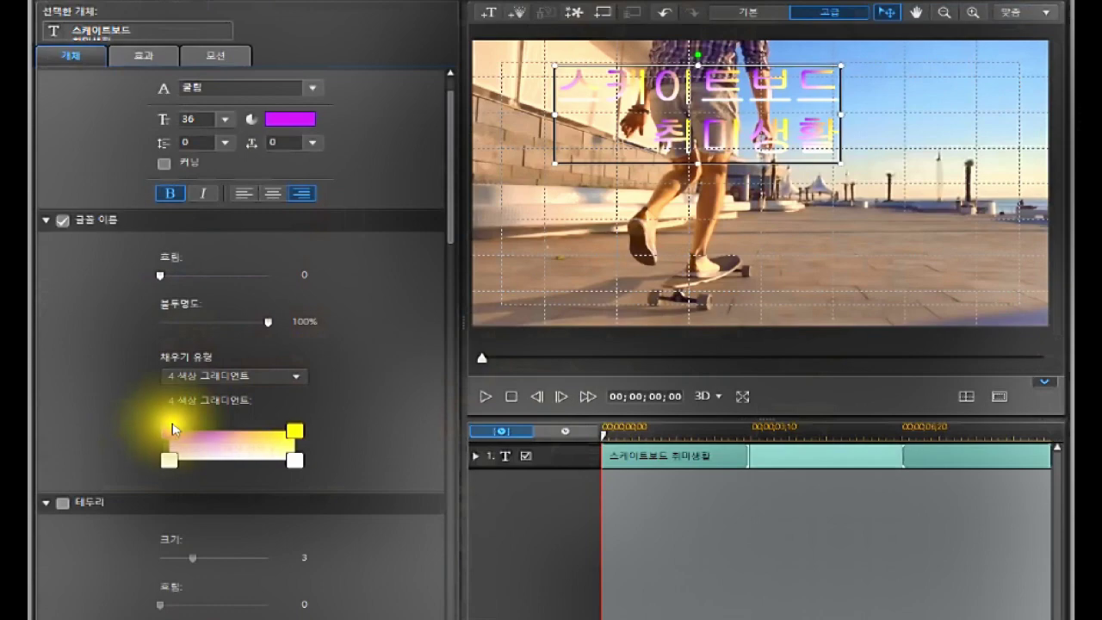
left_click(170, 431)
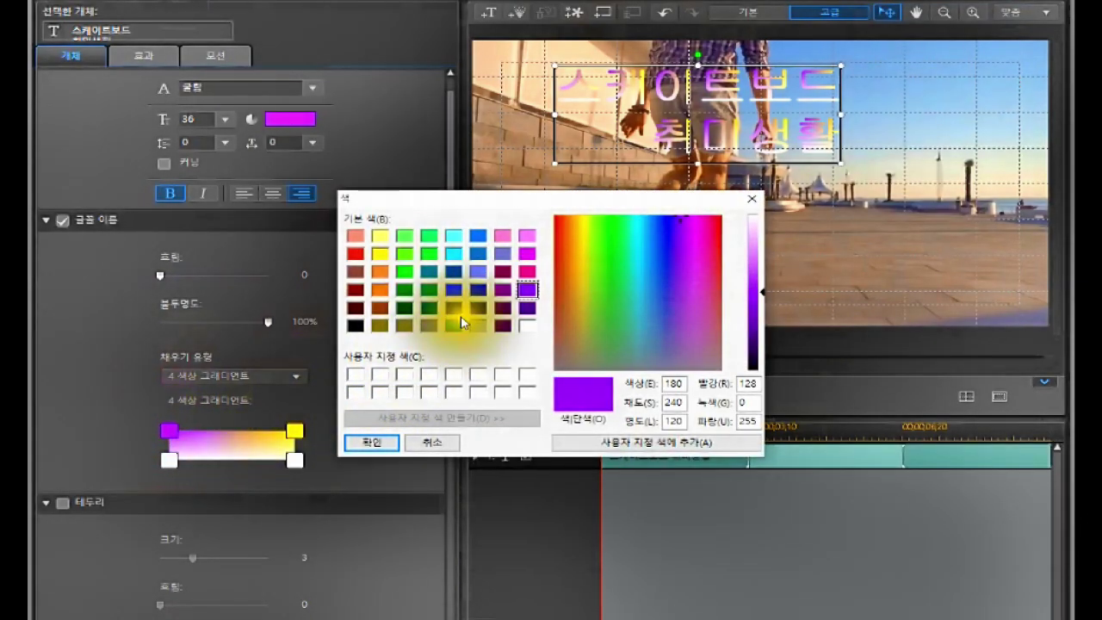
left_click(380, 254)
left_click(371, 442)
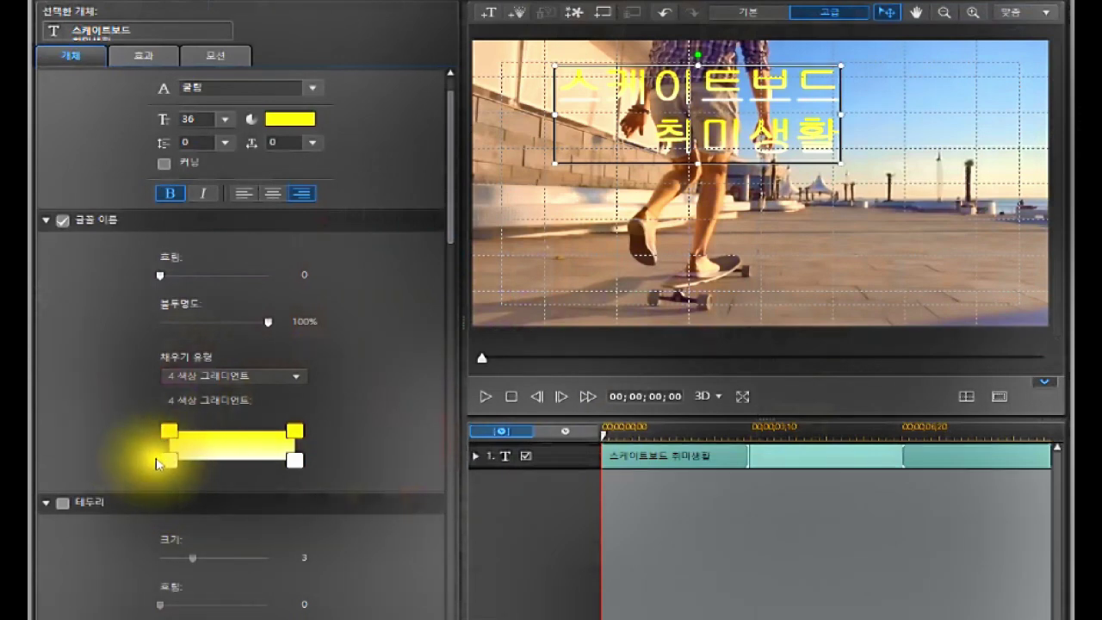
Step: Set the 4-colour gradient's lower-left corner to magenta (255, 0, 255) and its upper-right corner to blue
left_click(167, 460)
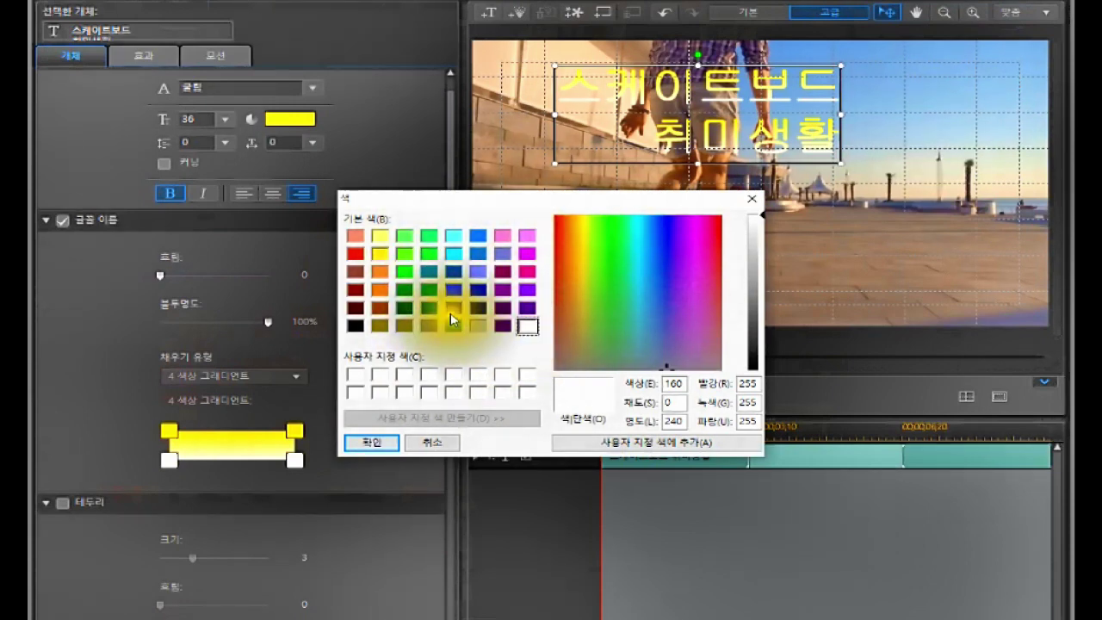
left_click(526, 253)
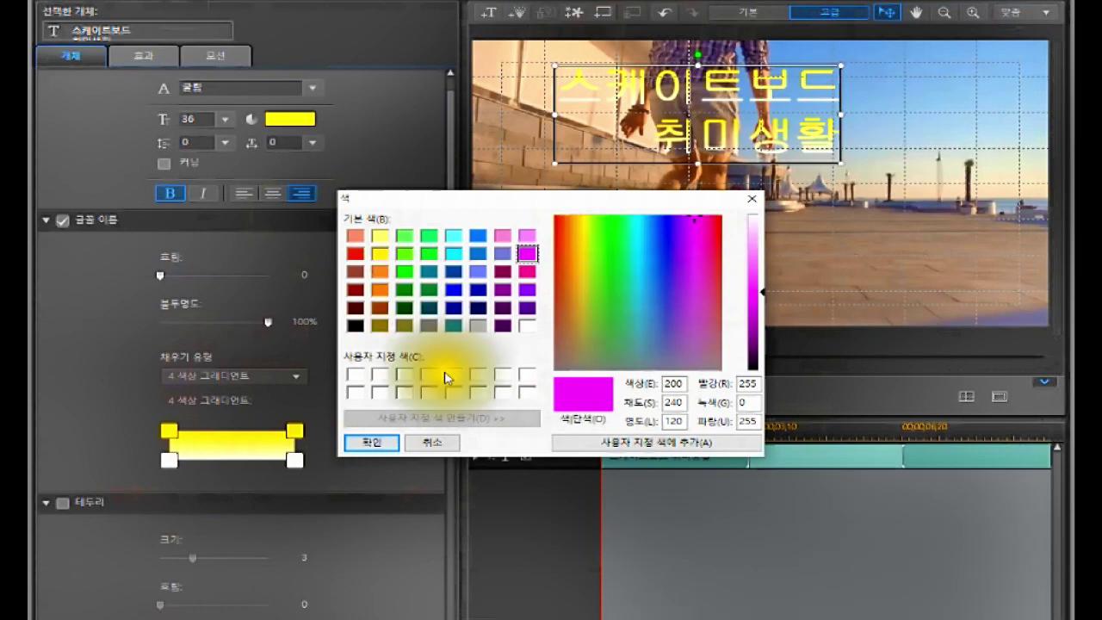
left_click(370, 443)
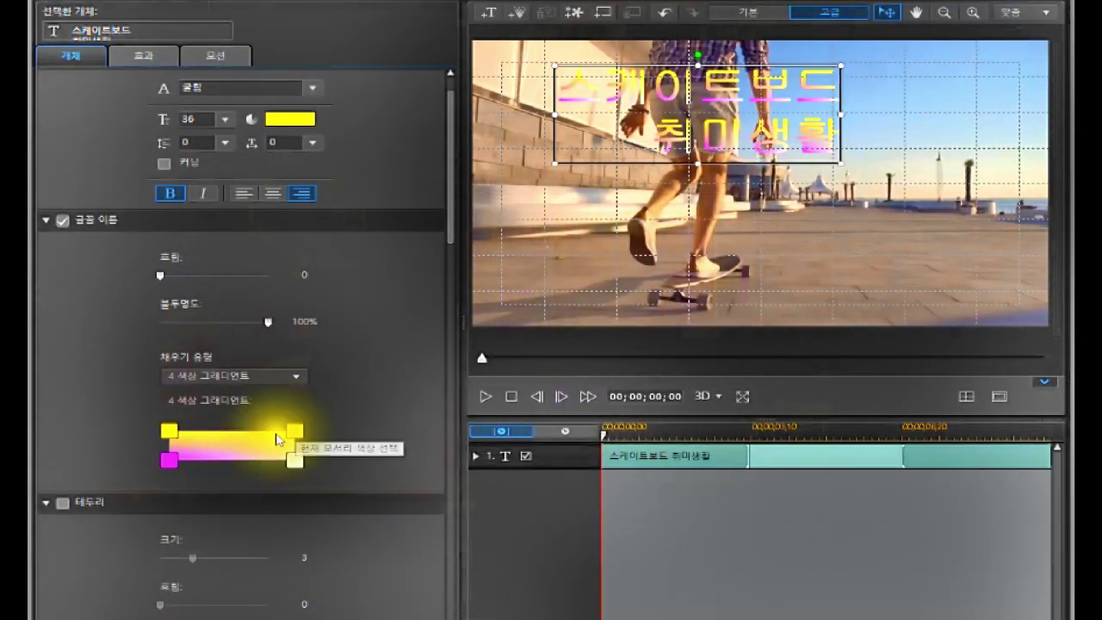
left_click(293, 433)
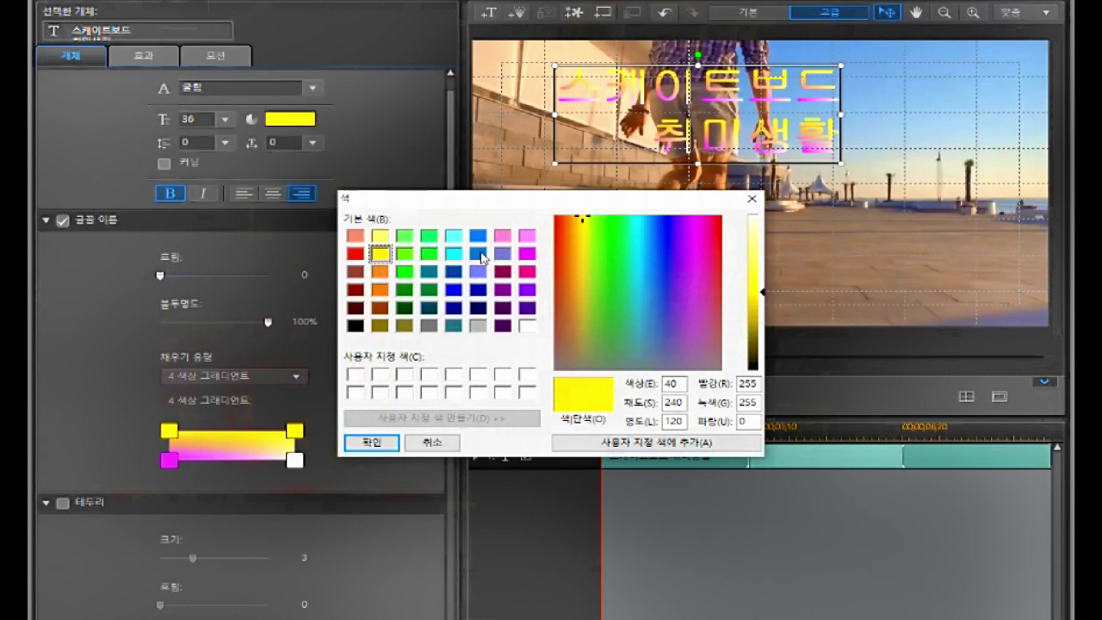
double_click(482, 258)
Step: Set the lower-right corner of the 4-colour gradient to red
left_click(297, 459)
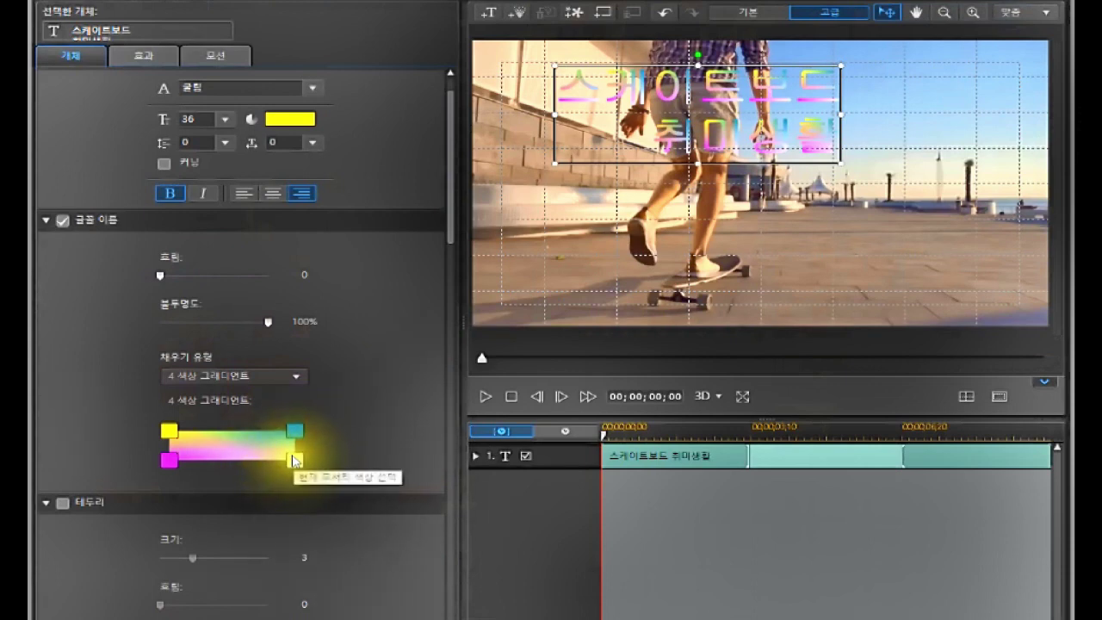
left_click(295, 459)
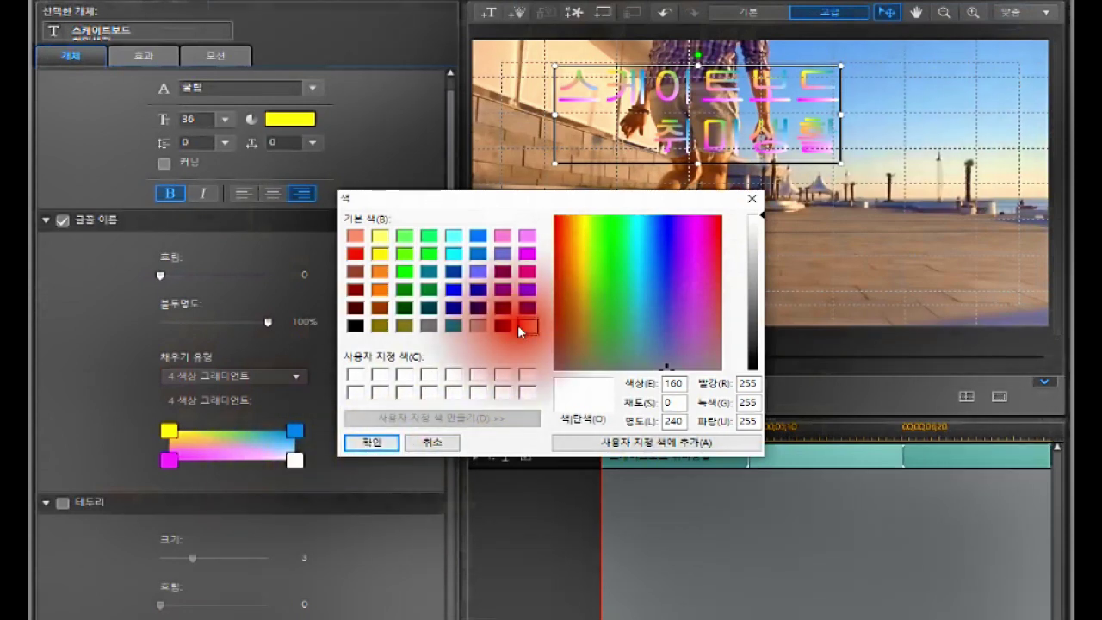
left_click(354, 253)
left_click(379, 449)
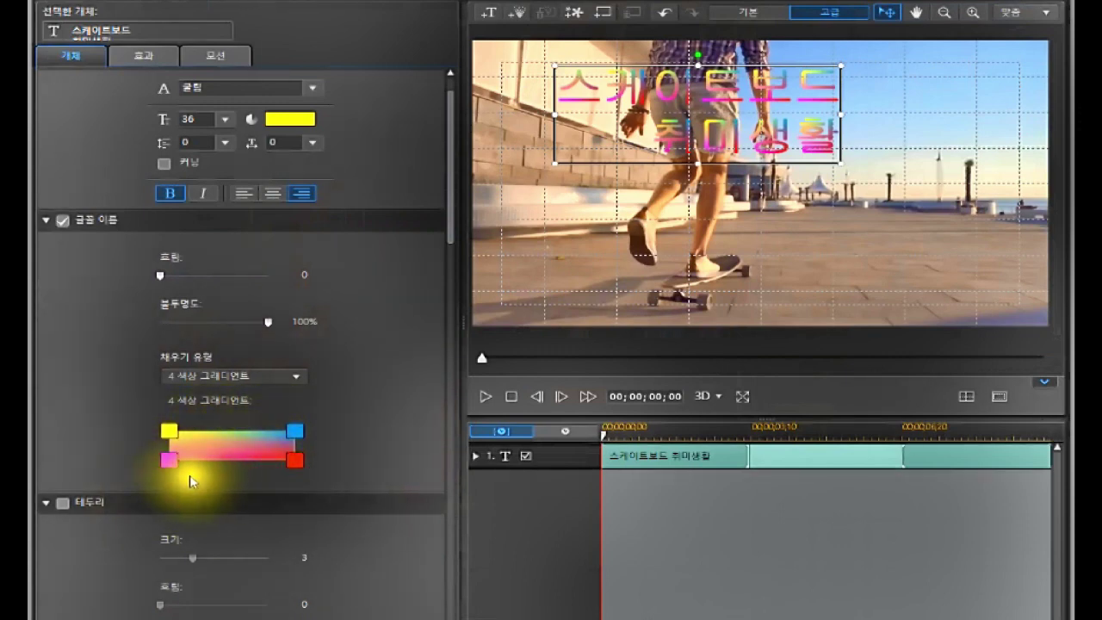
Step: Return the fill type to the 2-colour gradient, with its direction pointing toward the lower left
left_click(296, 379)
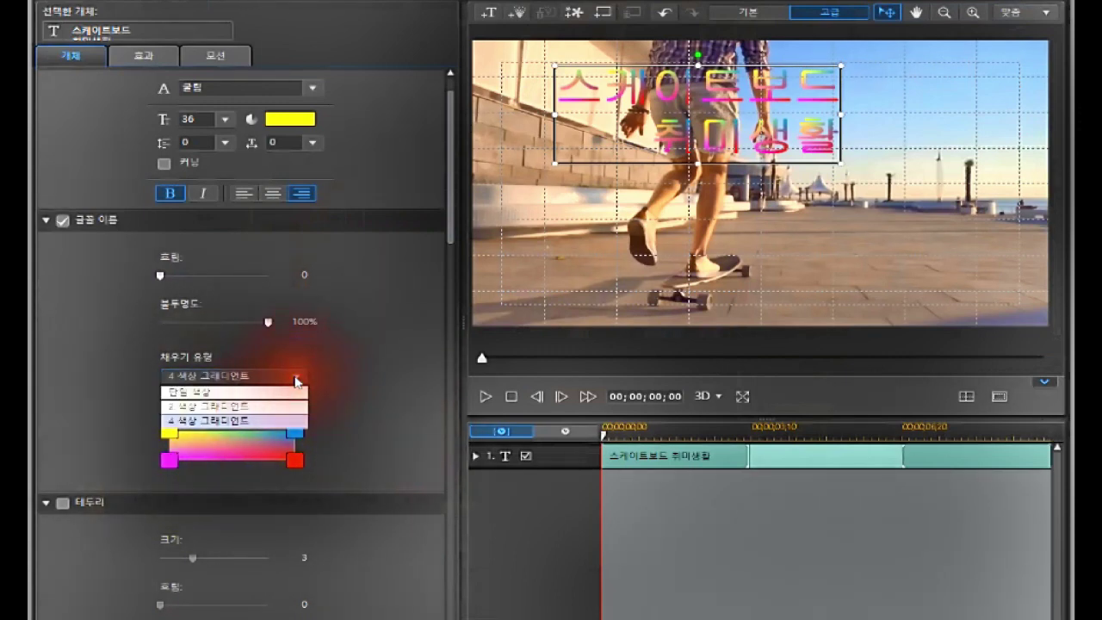
left_click(259, 405)
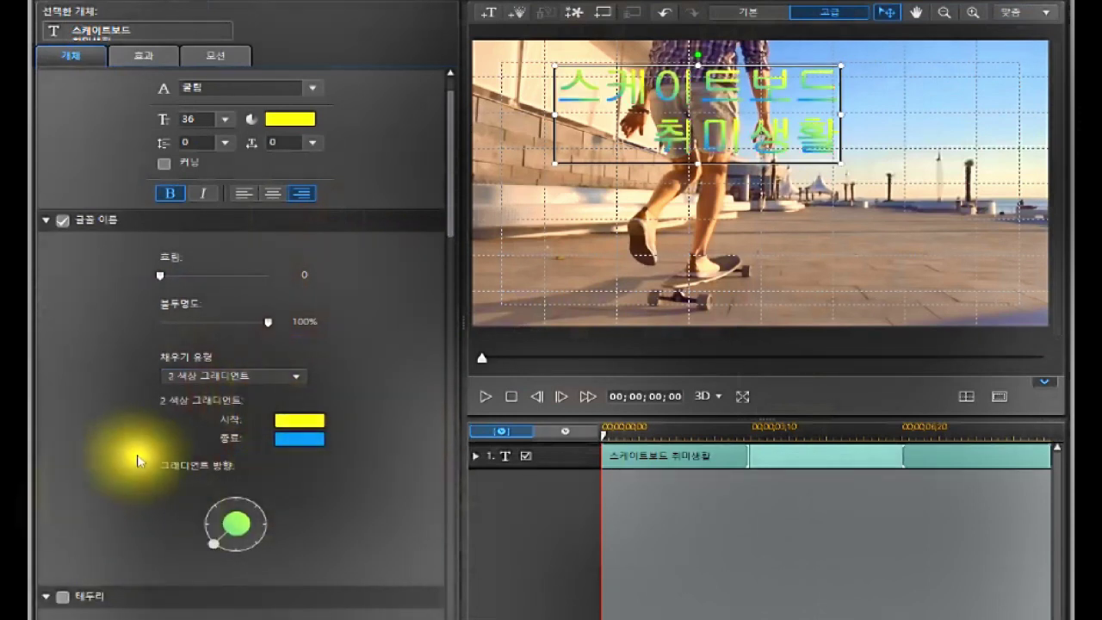
left_click_drag(213, 544, 195, 562)
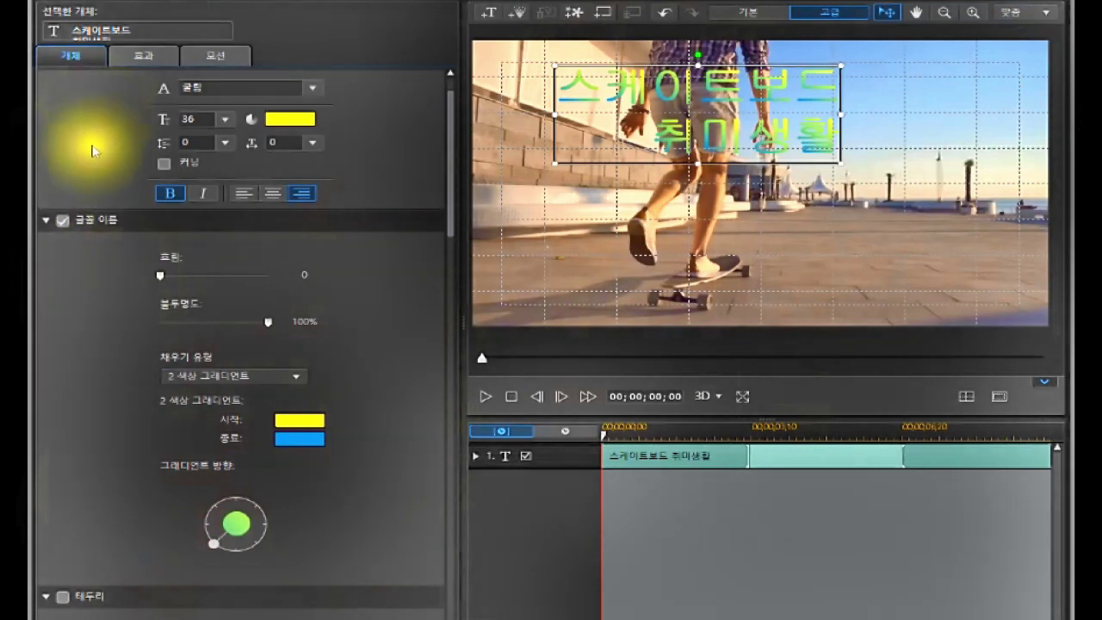
Step: Collapse the font face settings so that the border settings follow directly beneath
left_click(41, 219)
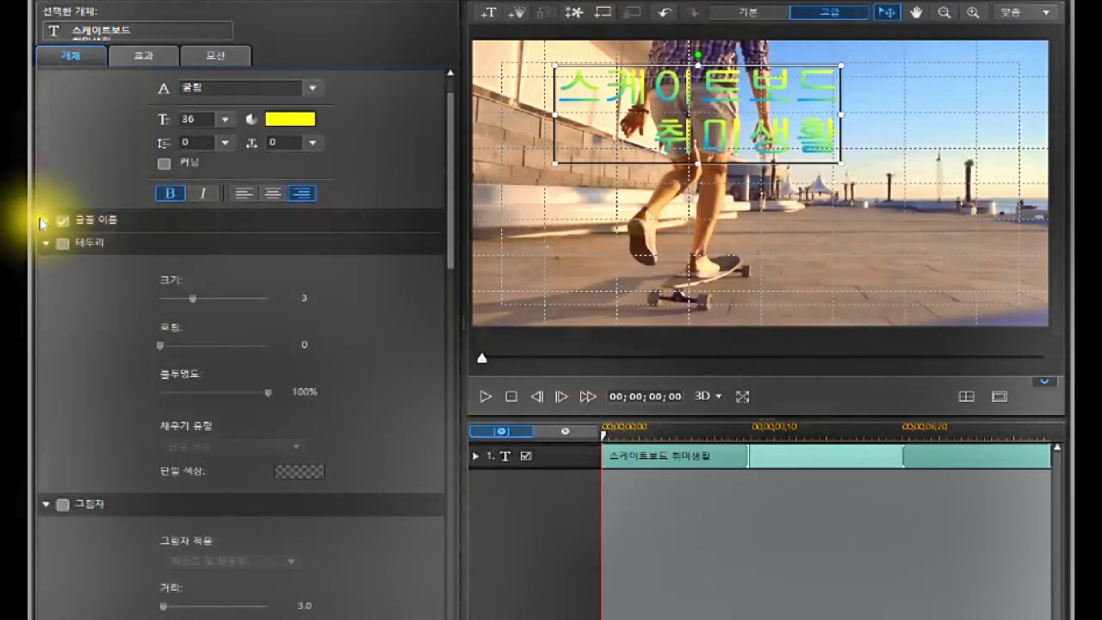
left_click(41, 220)
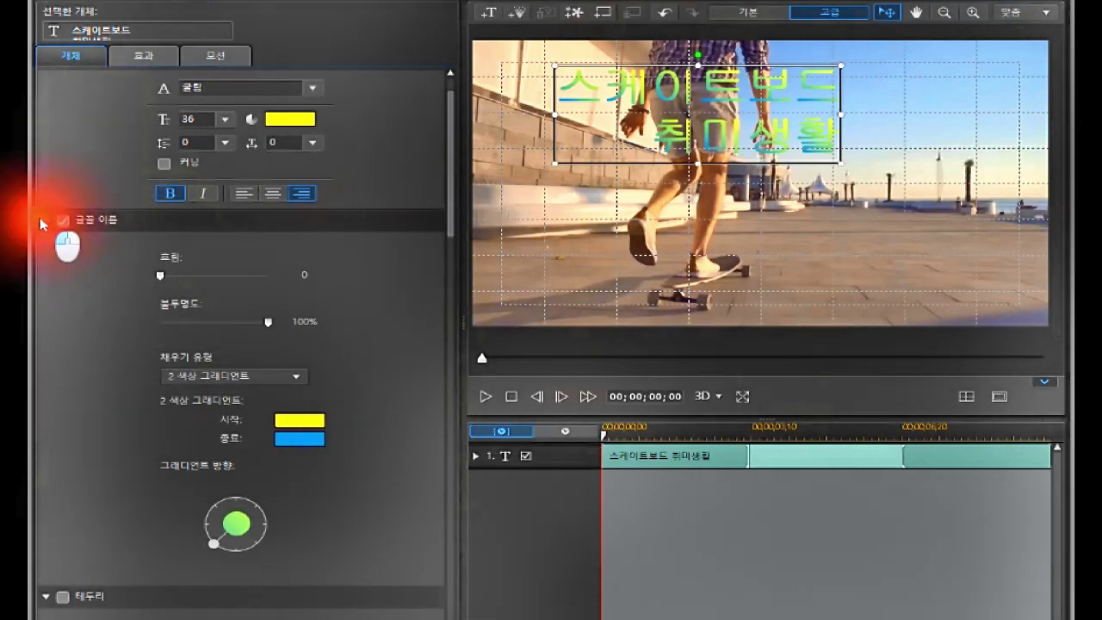
left_click(41, 219)
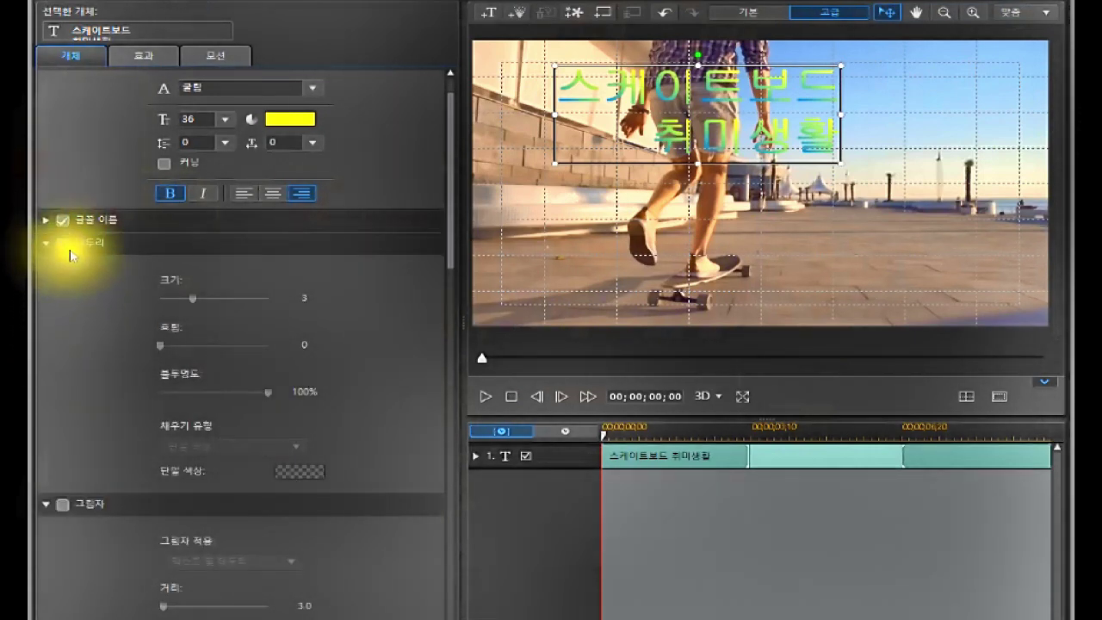
Step: Turn on the border for the title text and keep its settings expanded
left_click(45, 245)
left_click(48, 249)
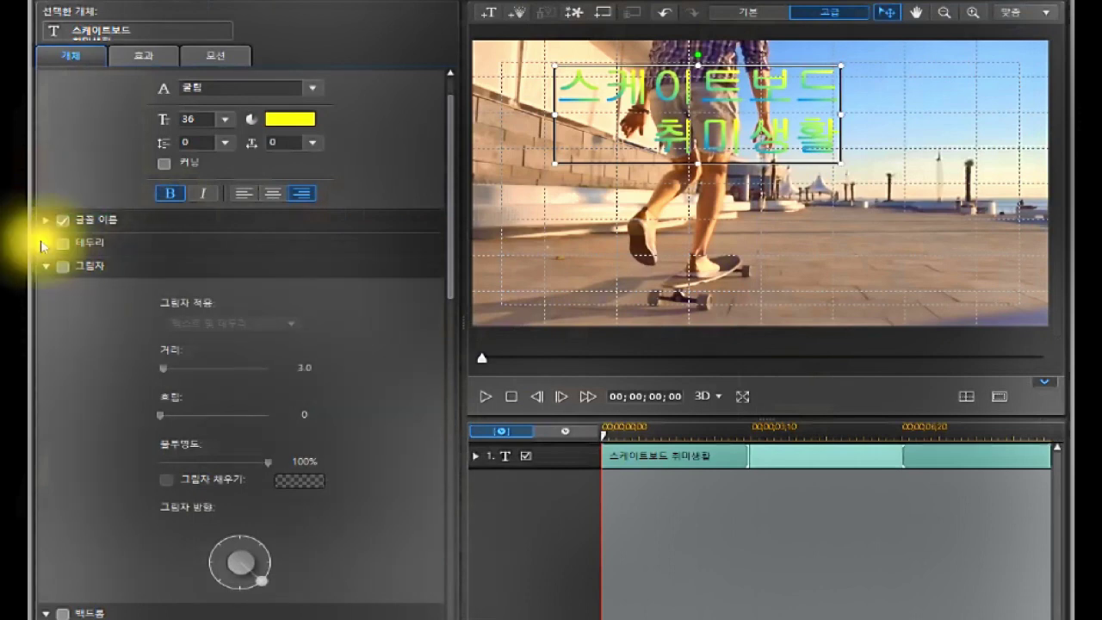
left_click(43, 243)
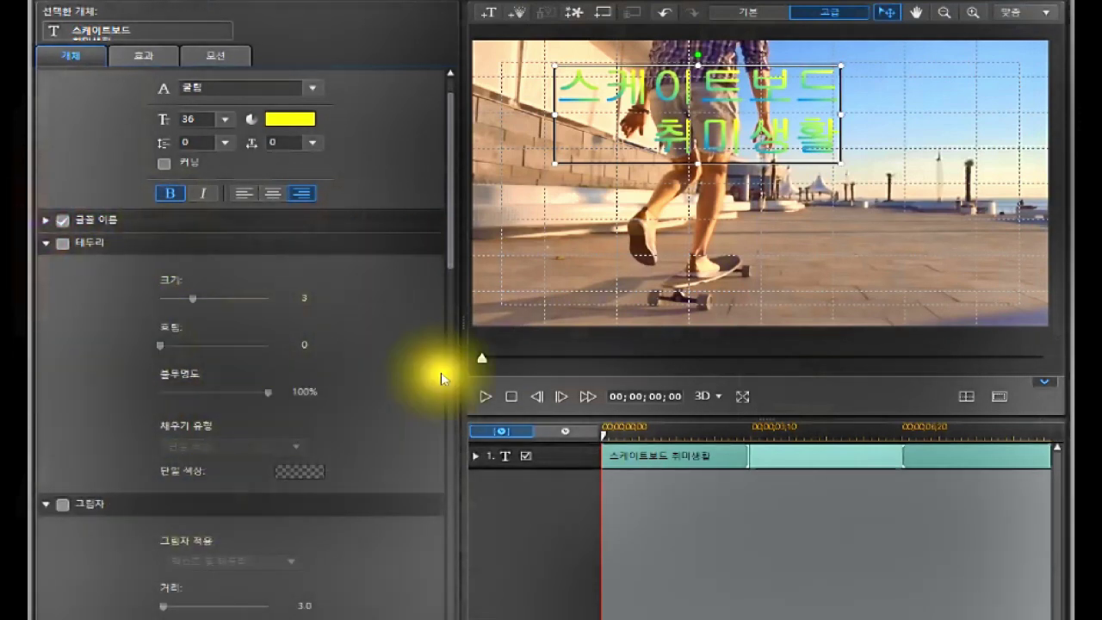
left_click(63, 248)
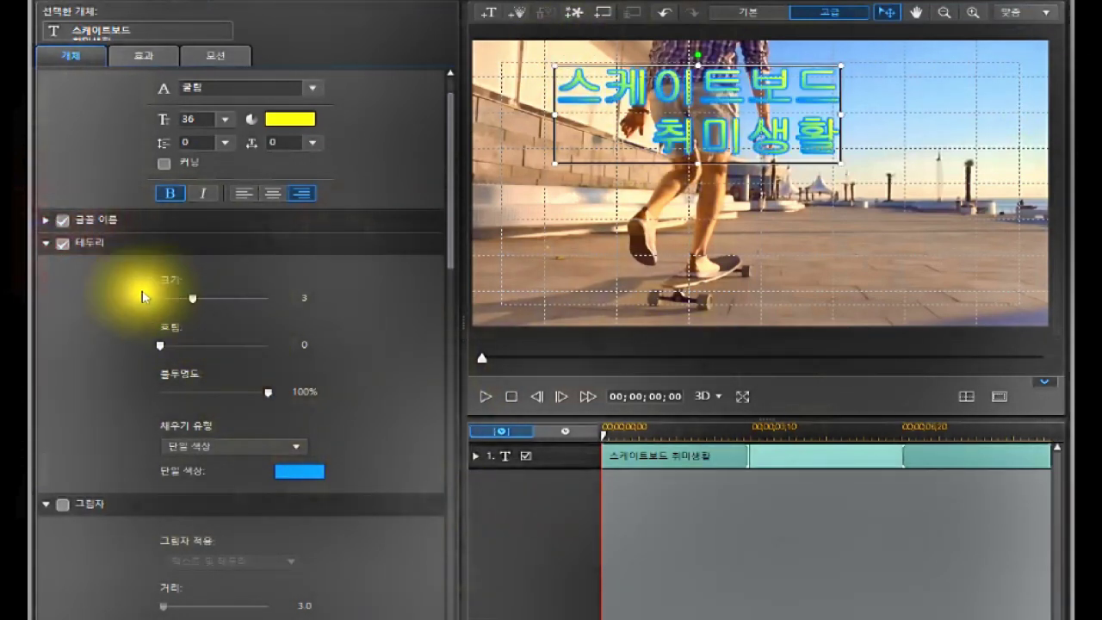
Step: Try other border size, blur and opacity values and return them to 3, 0 and 100%
mouse_move(193, 300)
left_mouse_down()
mouse_move(179, 295)
mouse_move(194, 298)
mouse_move(152, 315)
mouse_move(263, 299)
mouse_move(193, 316)
left_mouse_up()
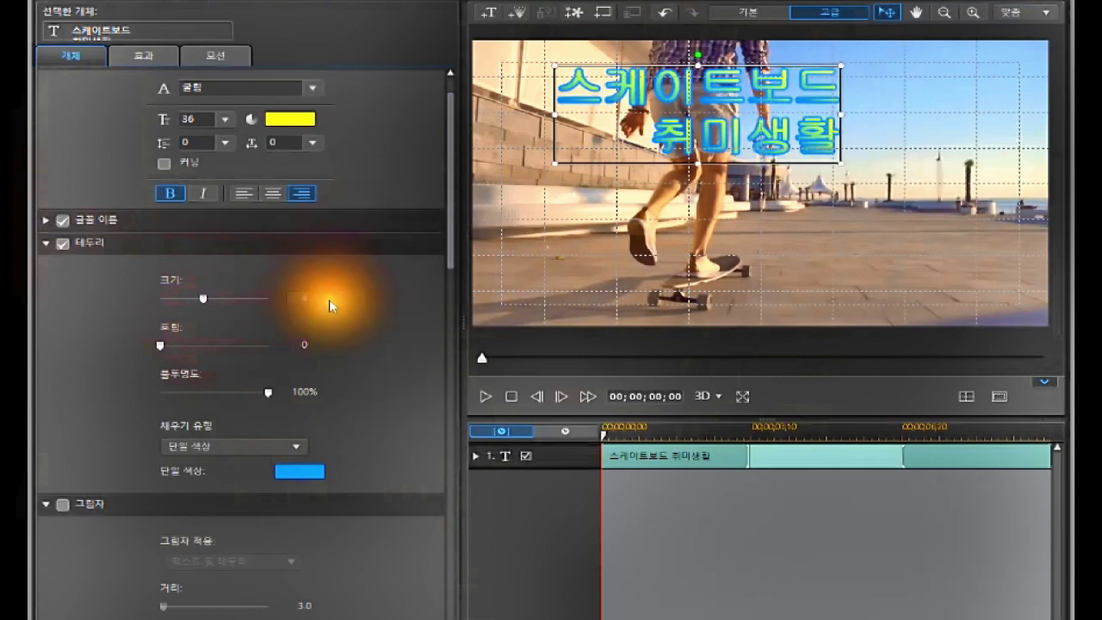
left_click(329, 303)
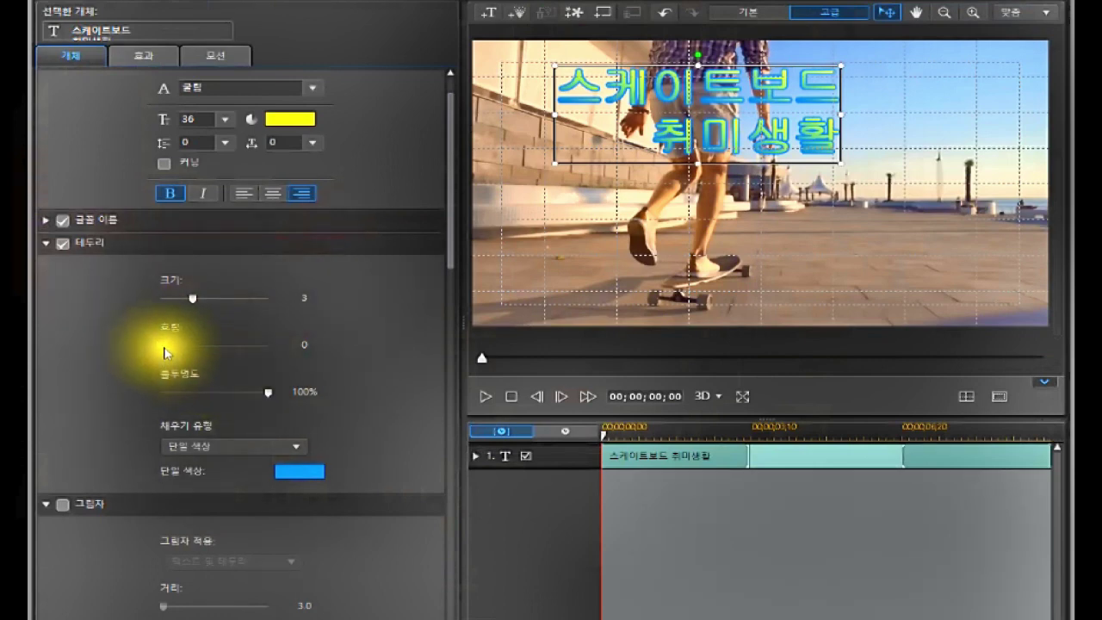
left_click_drag(165, 346, 142, 377)
mouse_move(268, 391)
left_mouse_down()
mouse_move(153, 402)
mouse_move(287, 398)
left_mouse_up()
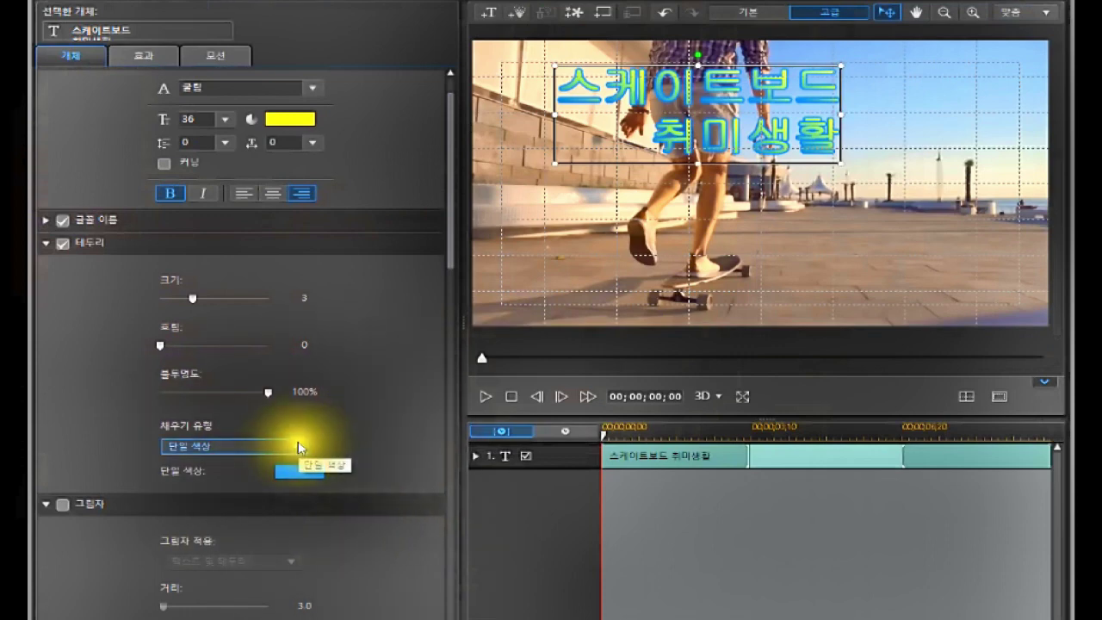
Step: Set the border's solid colour to dark blue from the basic colours
left_click(306, 472)
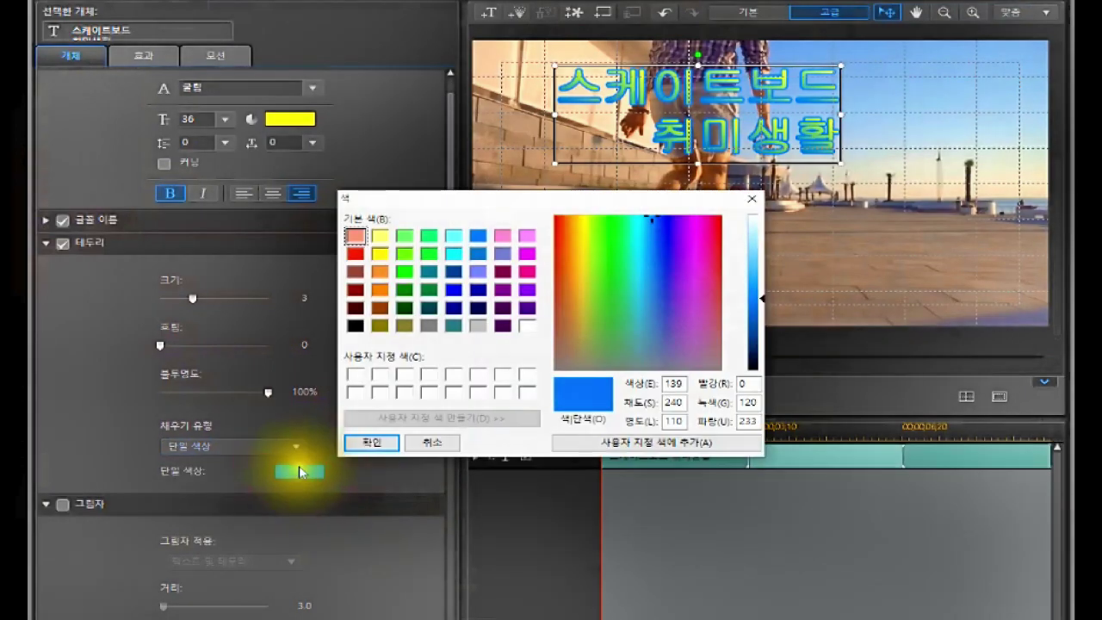
left_click(454, 307)
left_click(372, 441)
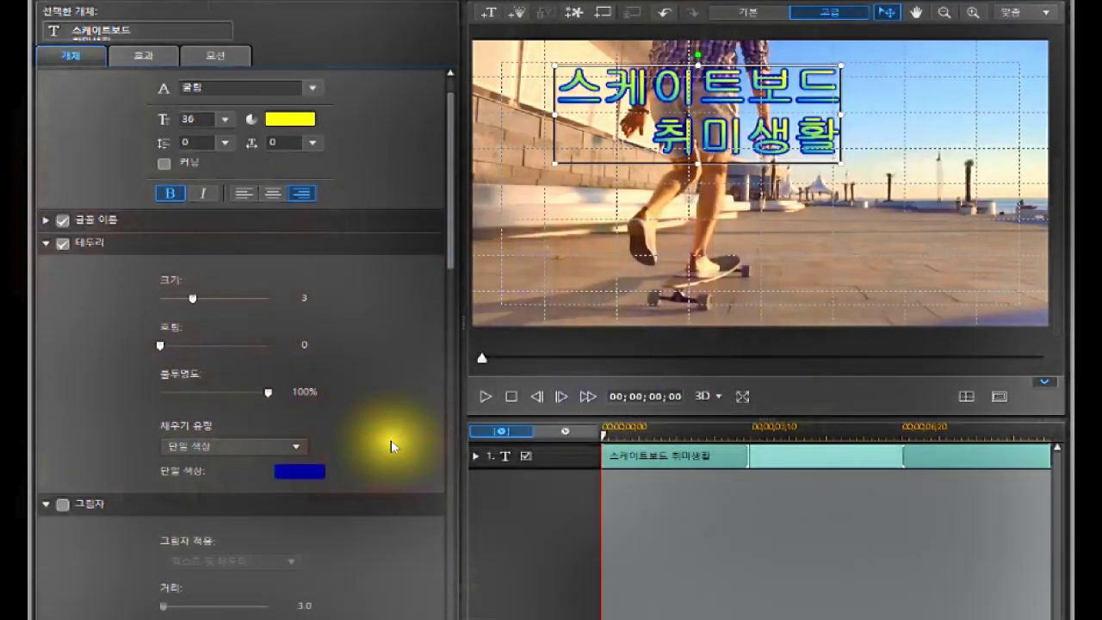
Step: Try the 2-colour and 4-colour gradient fill types on the border and return it to a solid colour
left_click(288, 447)
left_click(255, 475)
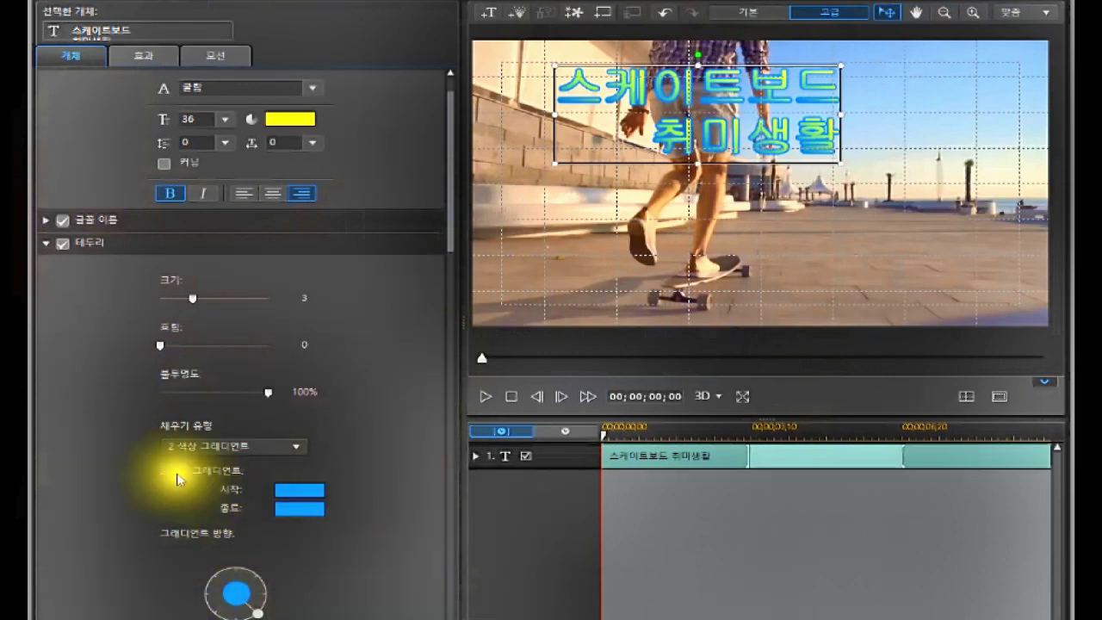
left_click(293, 446)
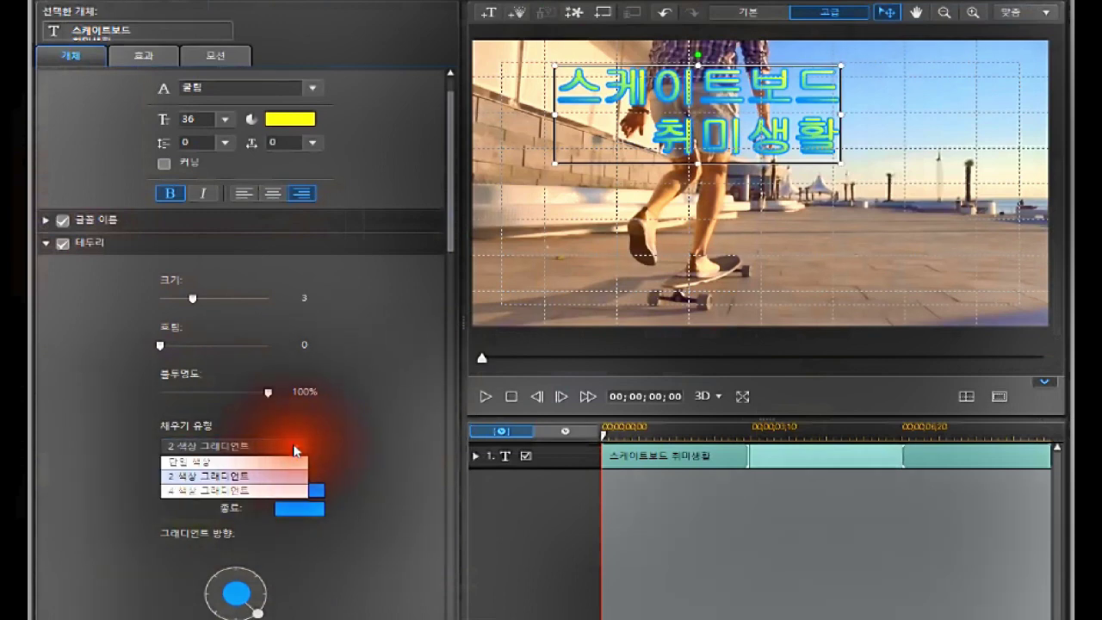
left_click(242, 492)
left_click(295, 448)
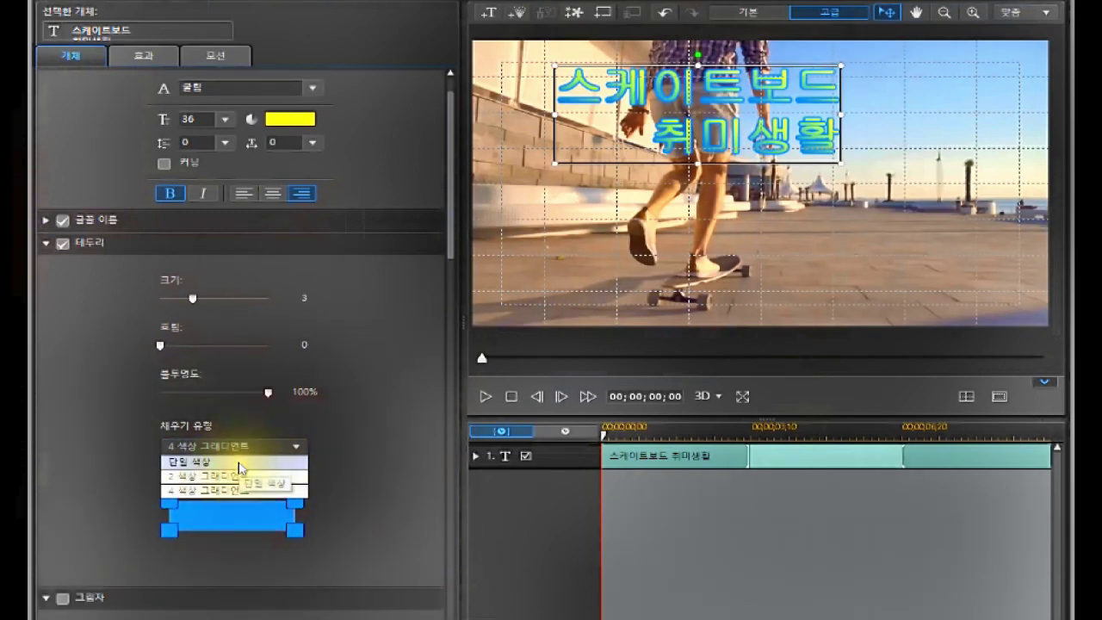
left_click(239, 462)
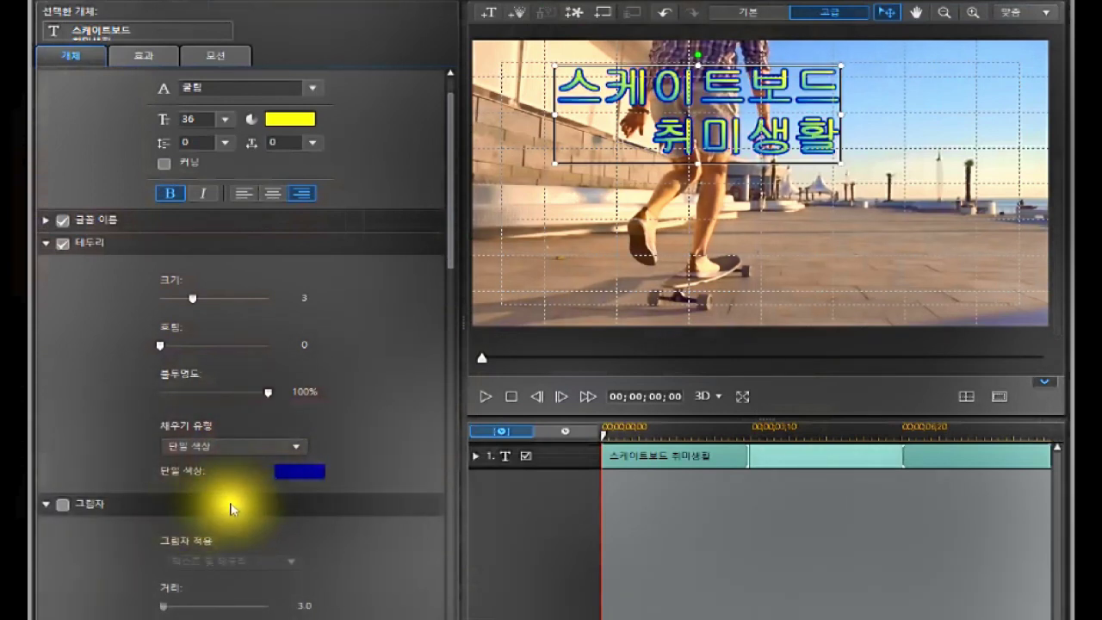
Step: Collapse the border settings and turn on the title's shadow, applied to both text and border
left_click(45, 244)
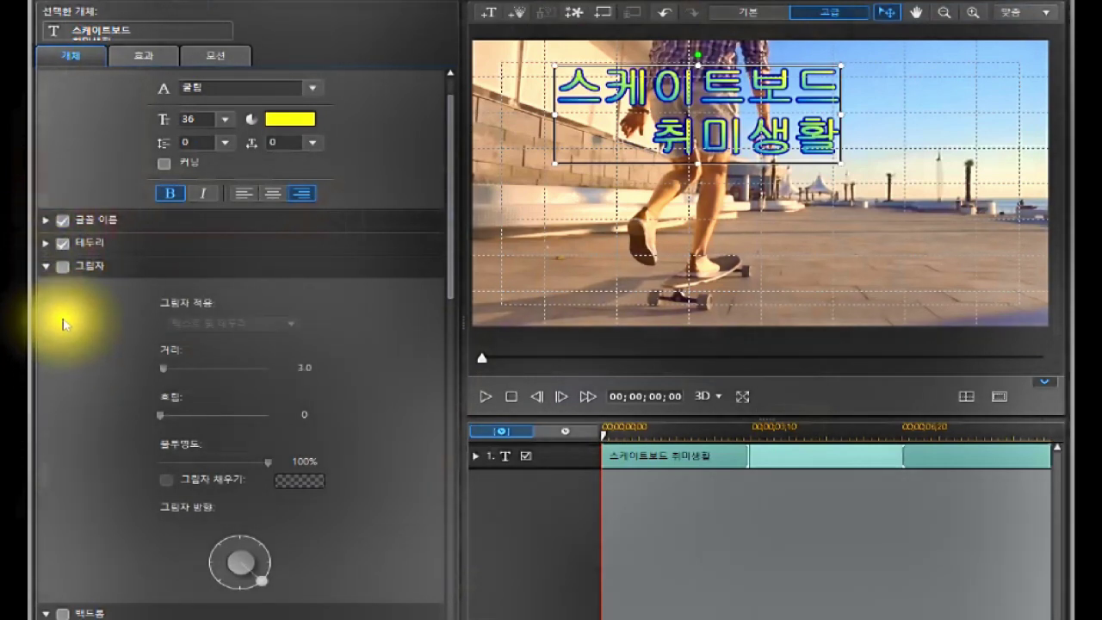
left_click(57, 266)
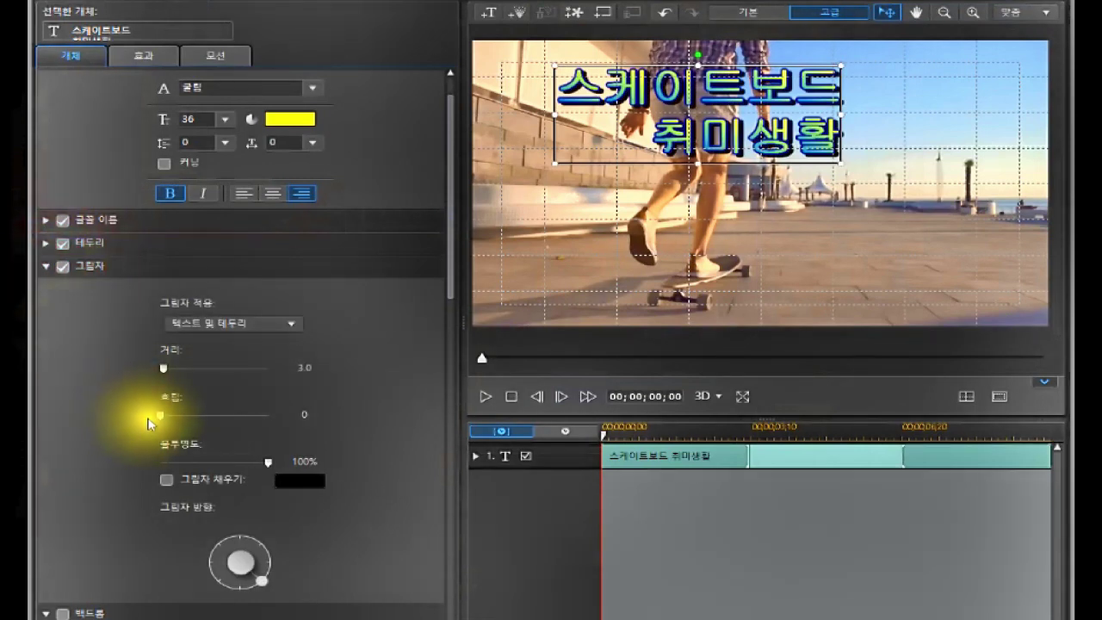
left_click(286, 323)
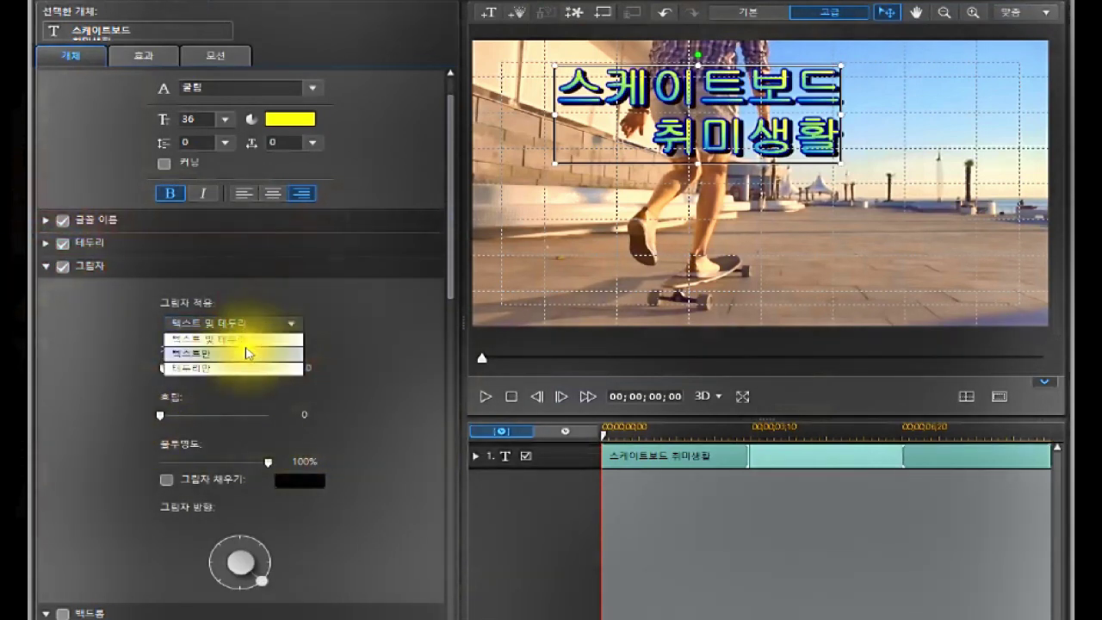
left_click(229, 375)
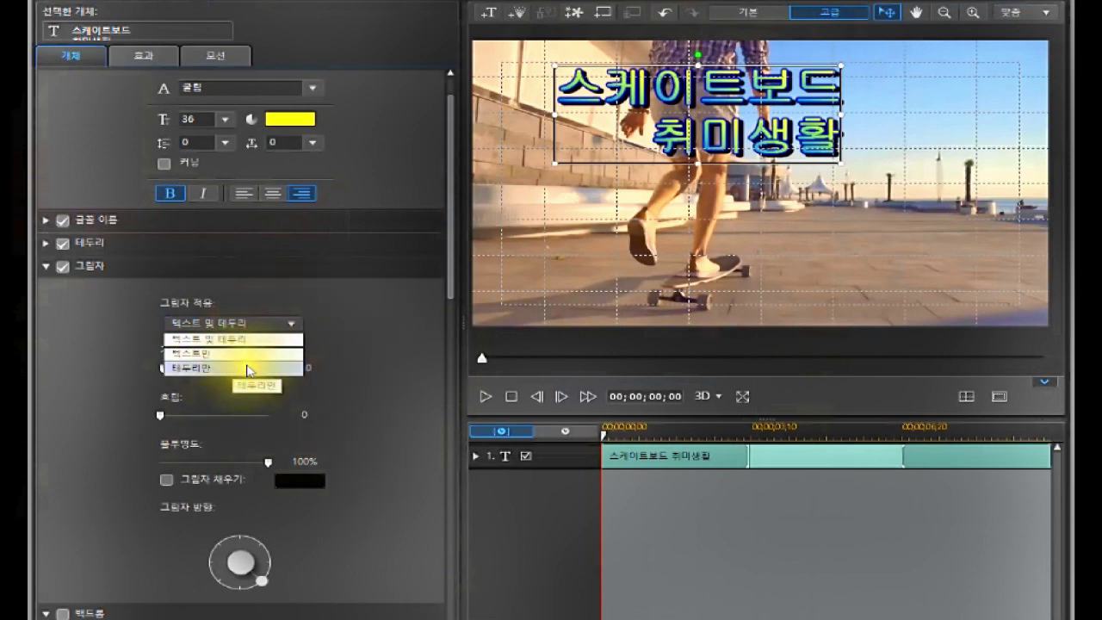
left_click(272, 341)
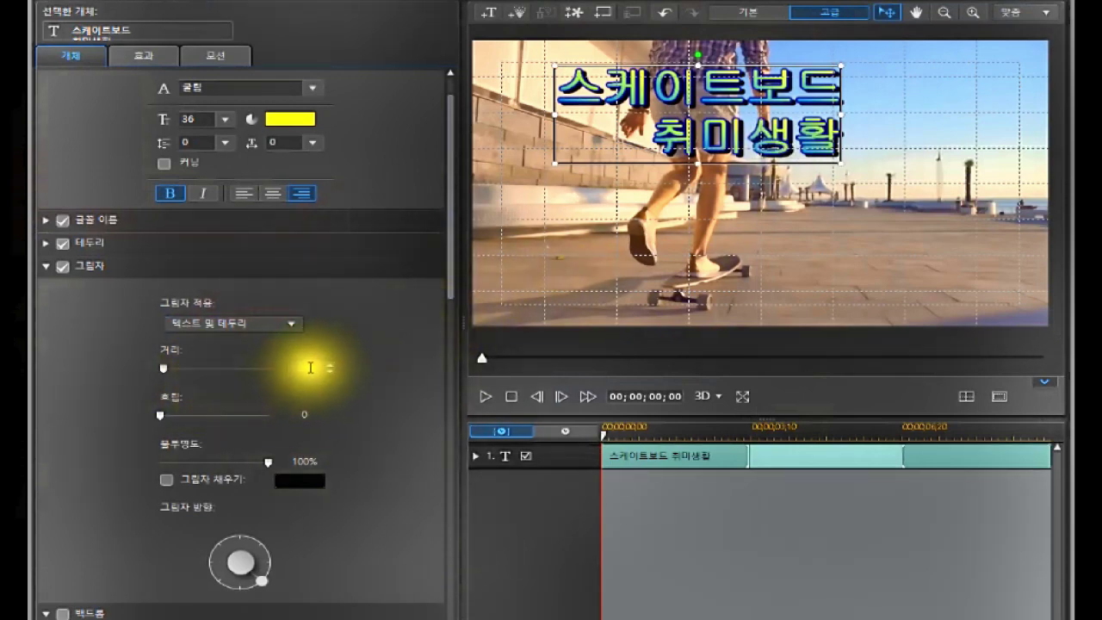
Step: Try a shadow distance of 90.2 and other small values, and return the distance to 3.0
left_click_drag(160, 371, 252, 375)
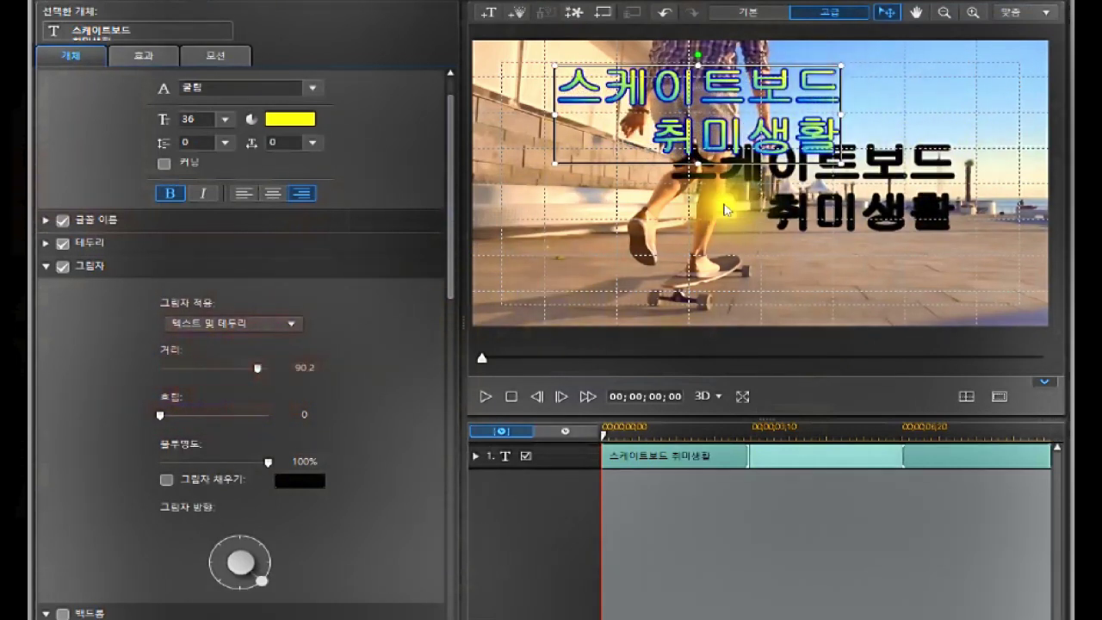
left_click_drag(252, 372, 158, 382)
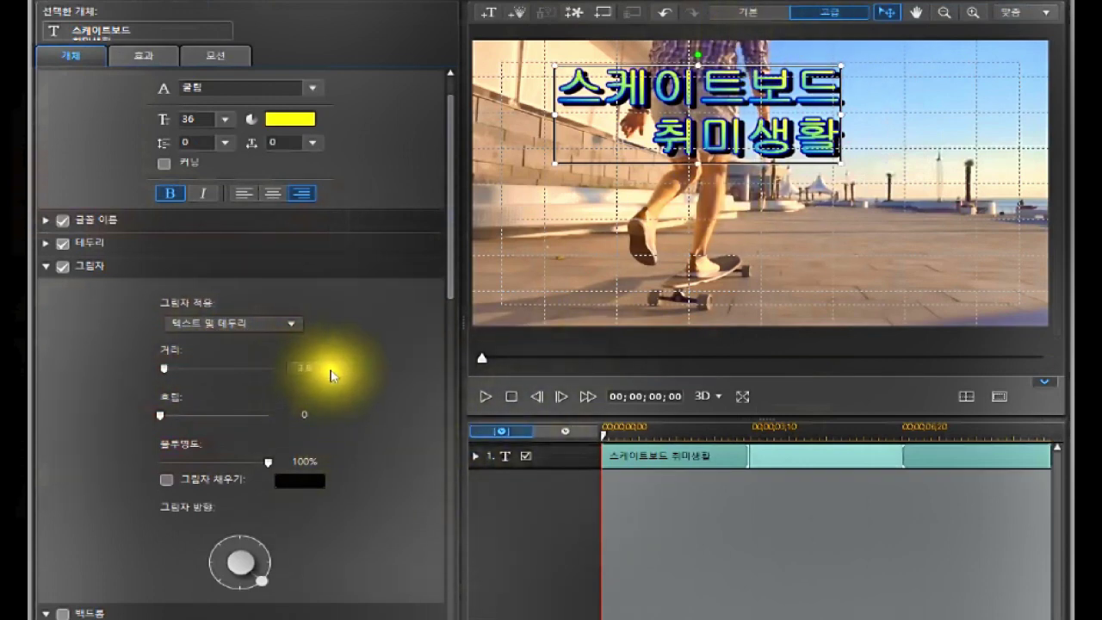
left_click(330, 368)
type("4")
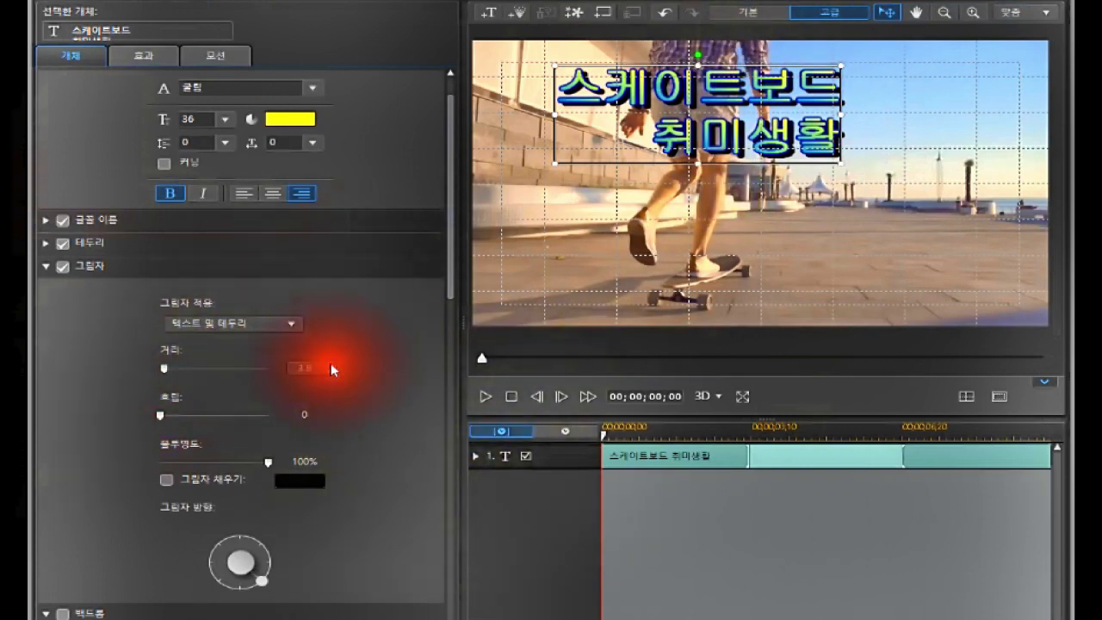
left_click(327, 369)
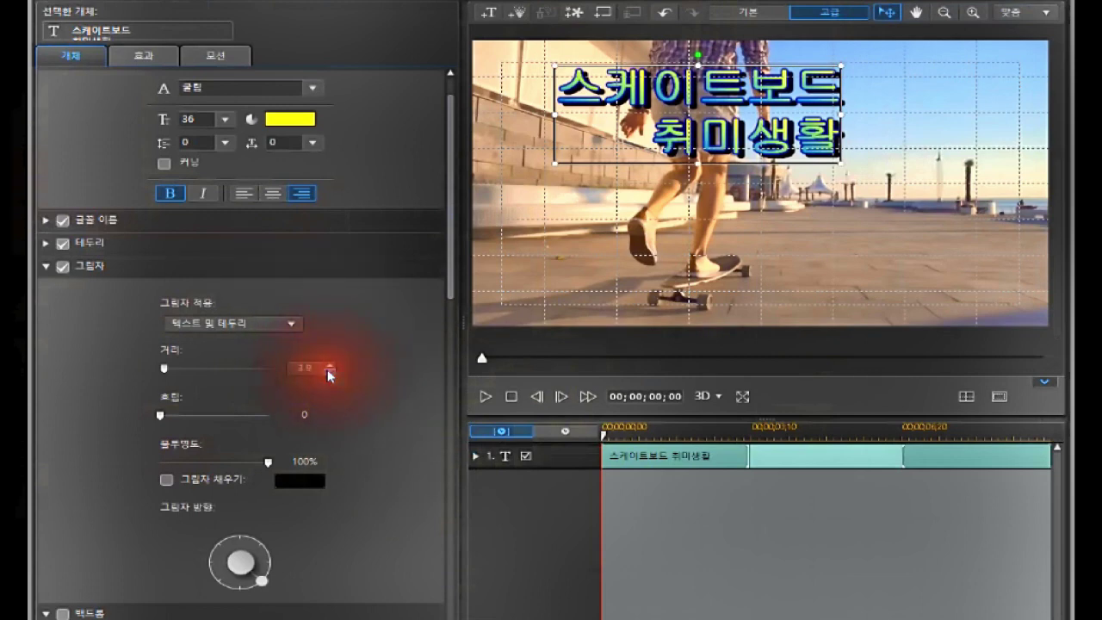
left_click_drag(313, 368, 276, 367)
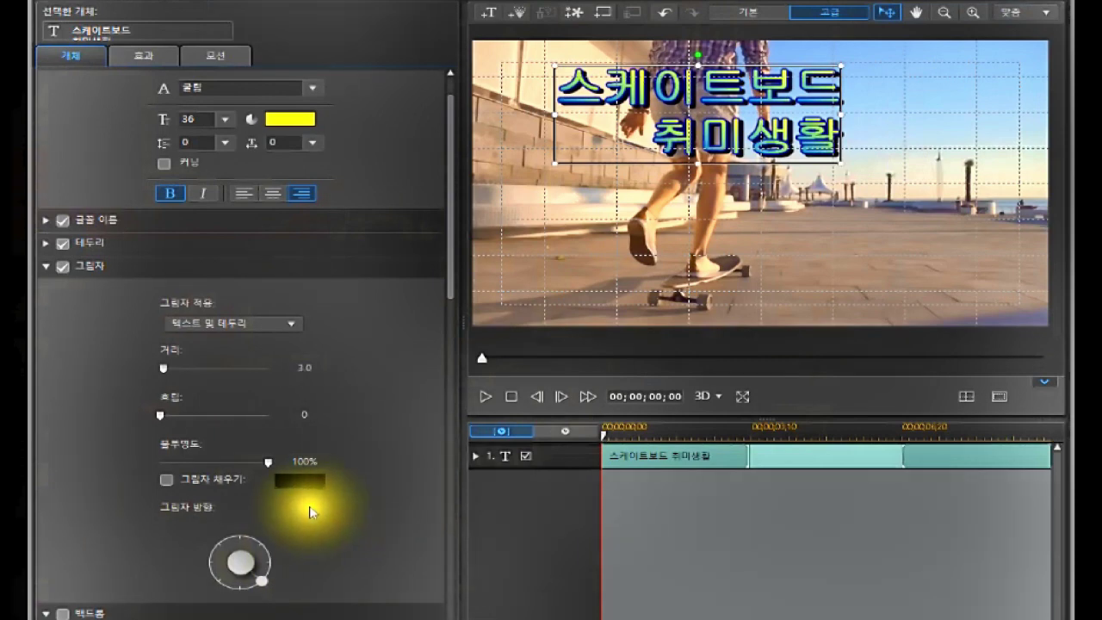
Step: Turn on the shadow fill, trying magenta (255, 0, 255) as the shadow colour and returning it to black
scroll(295, 514, "down", 1)
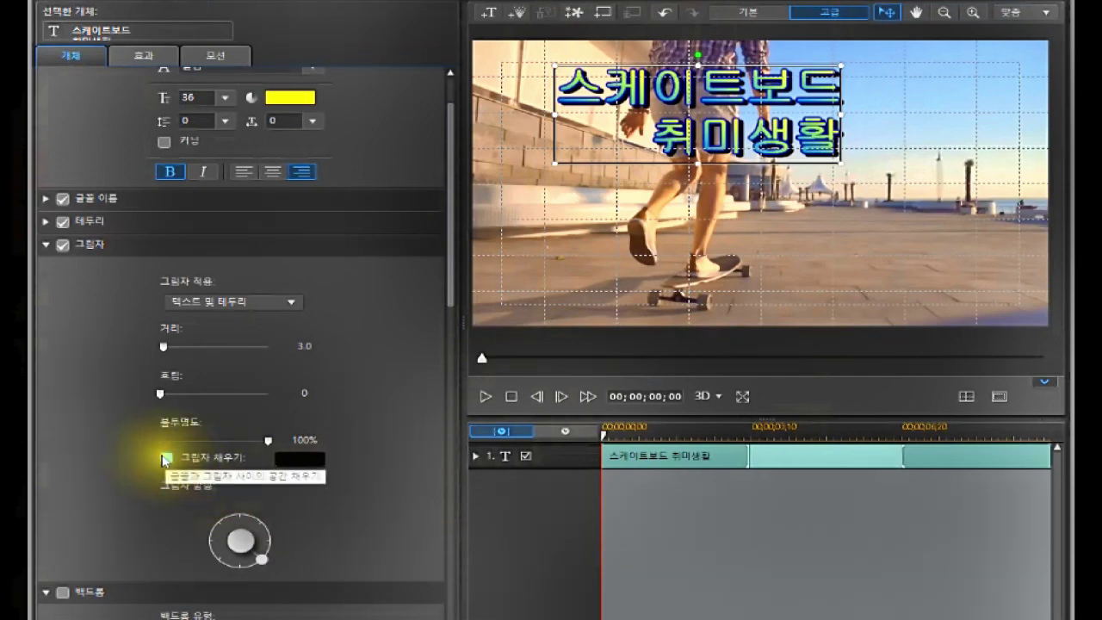
left_click(165, 458)
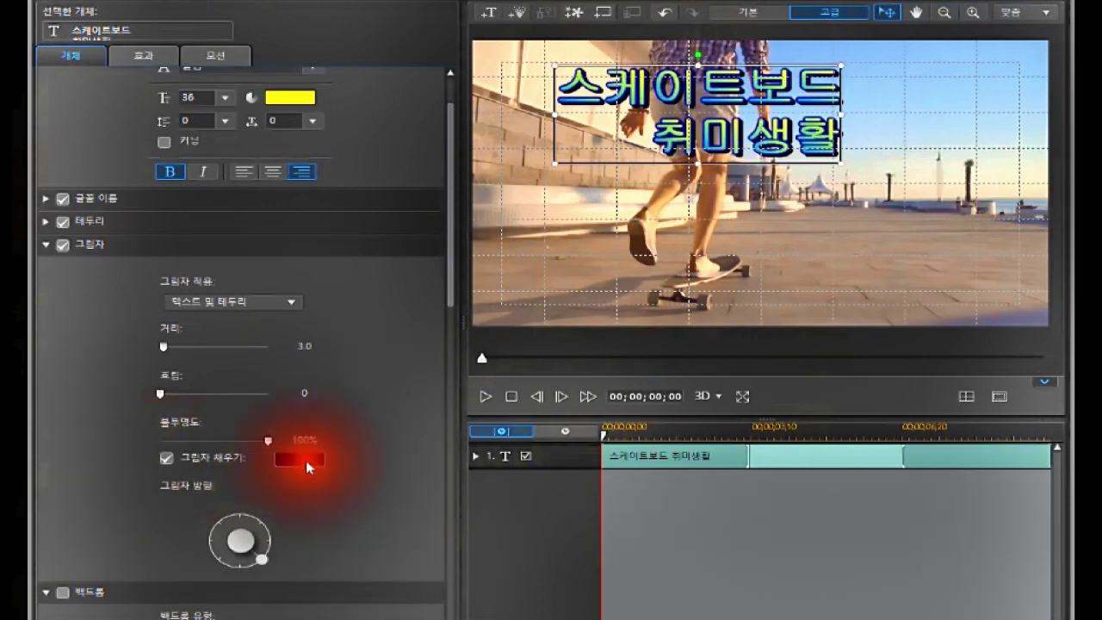
left_click(306, 460)
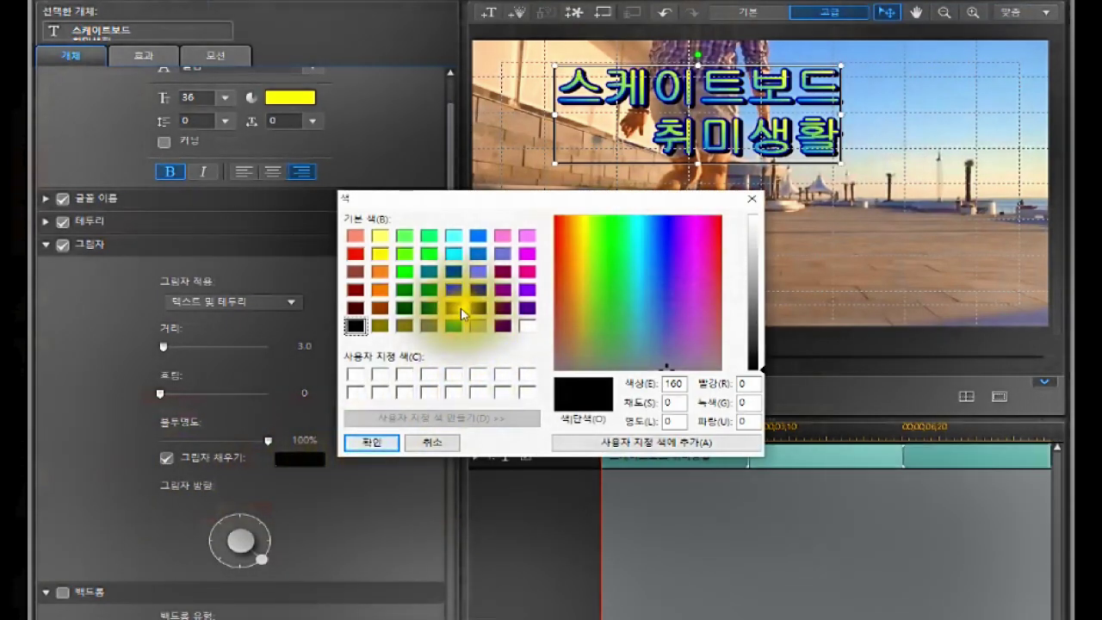
left_click(527, 254)
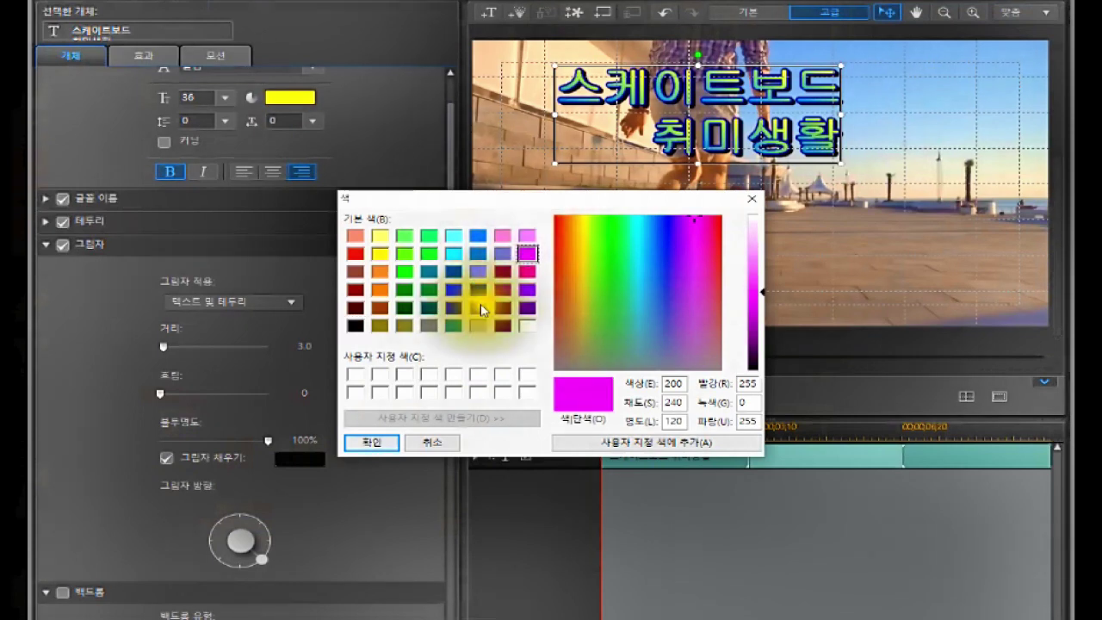
left_click(366, 440)
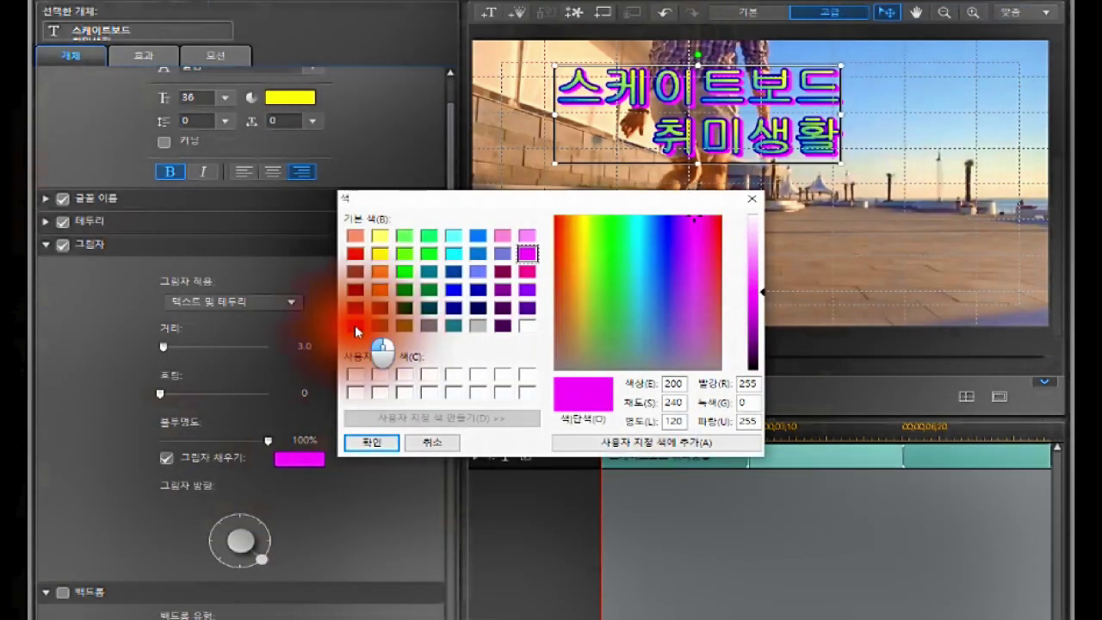
left_click(371, 442)
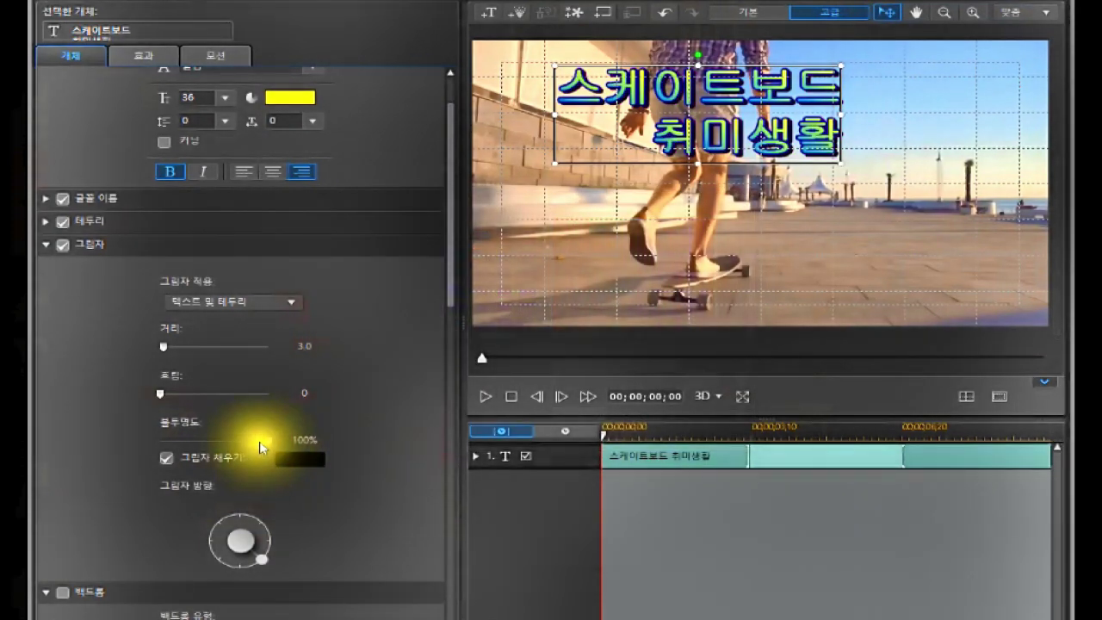
Step: Set the shadow's opacity to 80% and turn its direction to almost straight down, slightly toward the right
left_click_drag(269, 437, 244, 451)
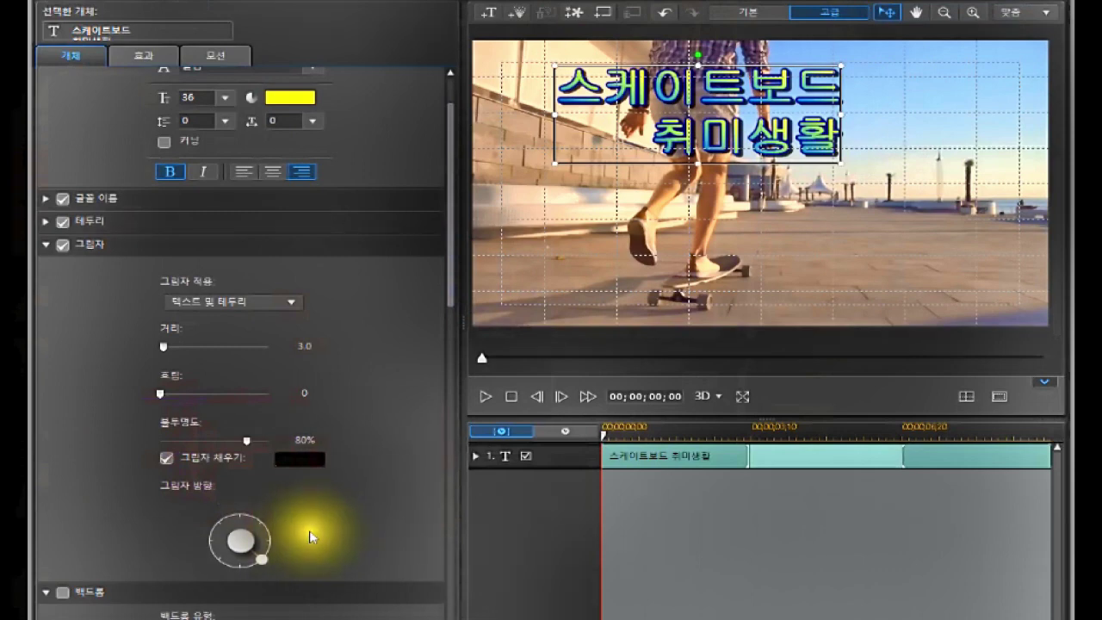
scroll(311, 536, "down", 1)
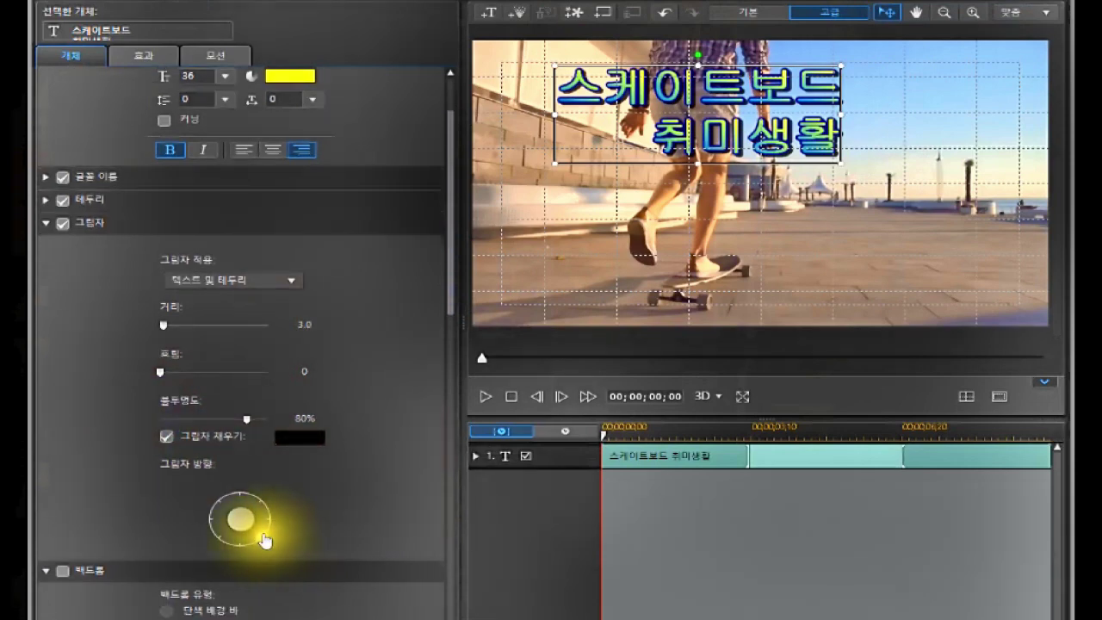
mouse_move(264, 540)
left_mouse_down()
mouse_move(275, 516)
mouse_move(212, 492)
mouse_move(214, 516)
mouse_move(281, 525)
mouse_move(217, 502)
mouse_move(277, 482)
mouse_move(182, 507)
mouse_move(241, 538)
mouse_move(263, 522)
mouse_move(250, 541)
mouse_move(274, 530)
left_mouse_up()
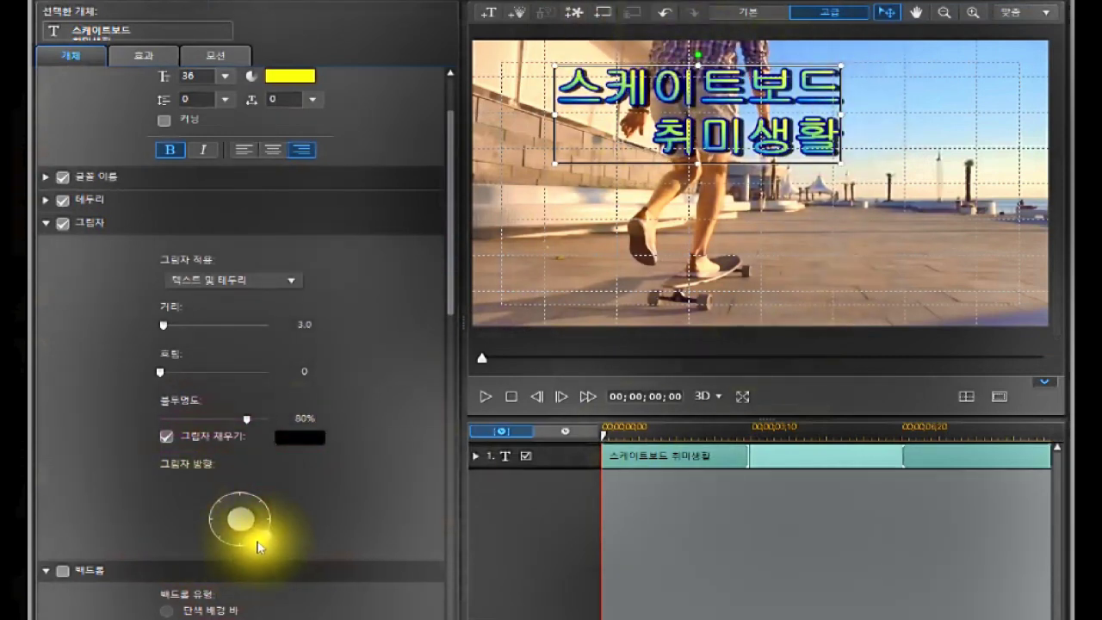
mouse_move(268, 542)
left_mouse_down()
mouse_move(266, 505)
mouse_move(214, 496)
mouse_move(190, 514)
mouse_move(196, 532)
mouse_move(253, 551)
left_mouse_up()
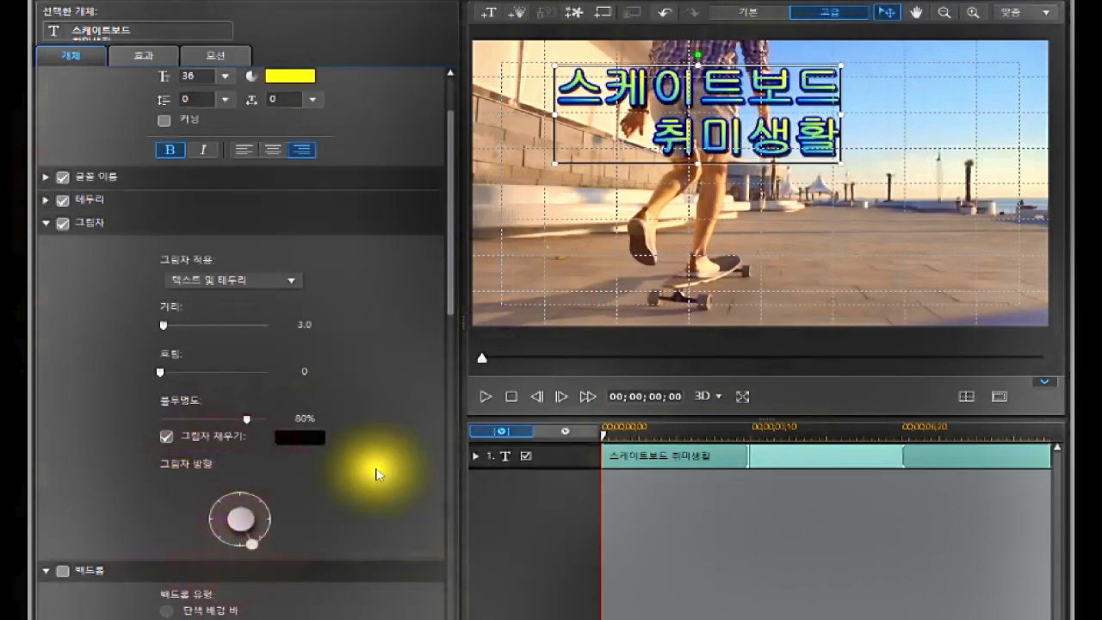
Step: Turn on the backdrop behind the title text
scroll(376, 469, "down", 1)
scroll(377, 469, "down", 4)
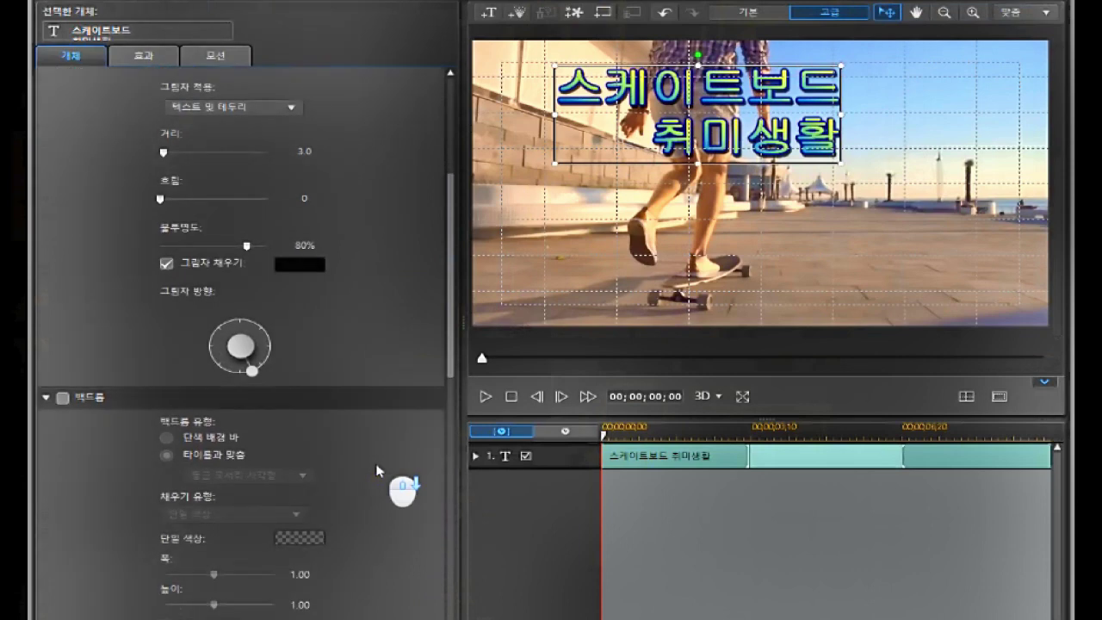
scroll(377, 470, "down", 1)
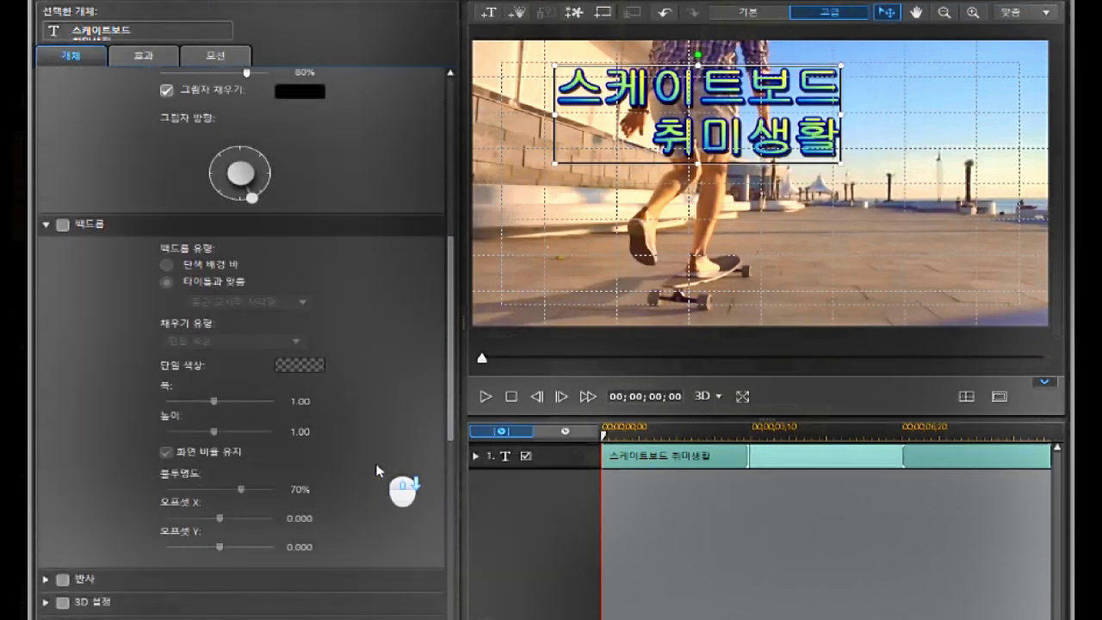
left_click(62, 225)
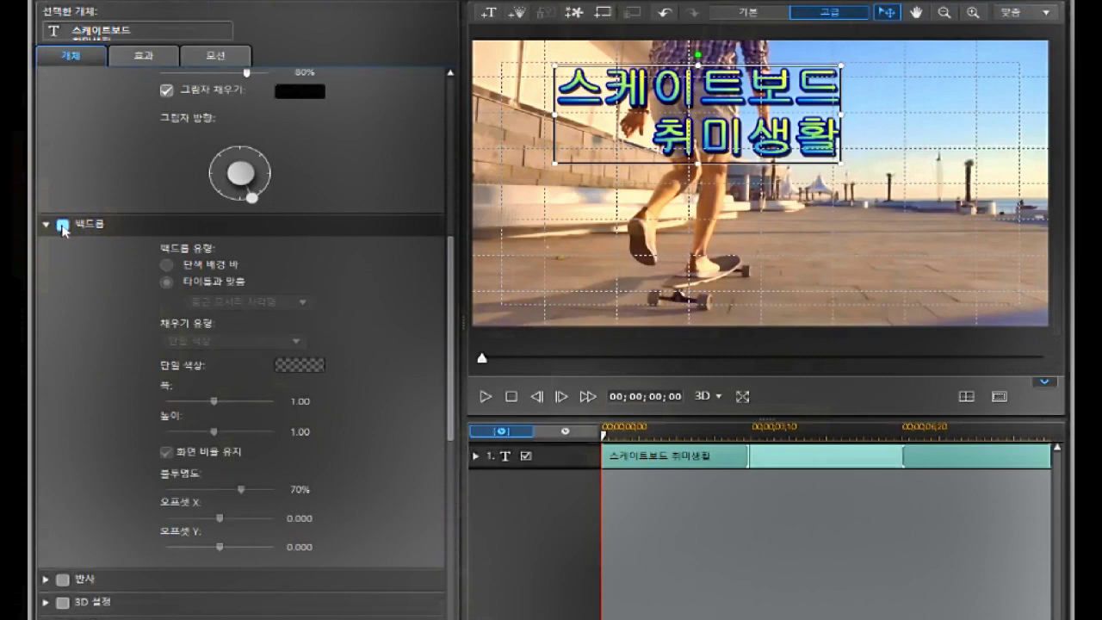
Step: Turn on the title's backdrop, try the solid background bar type, and return to the fit-to-title type
left_click(63, 226)
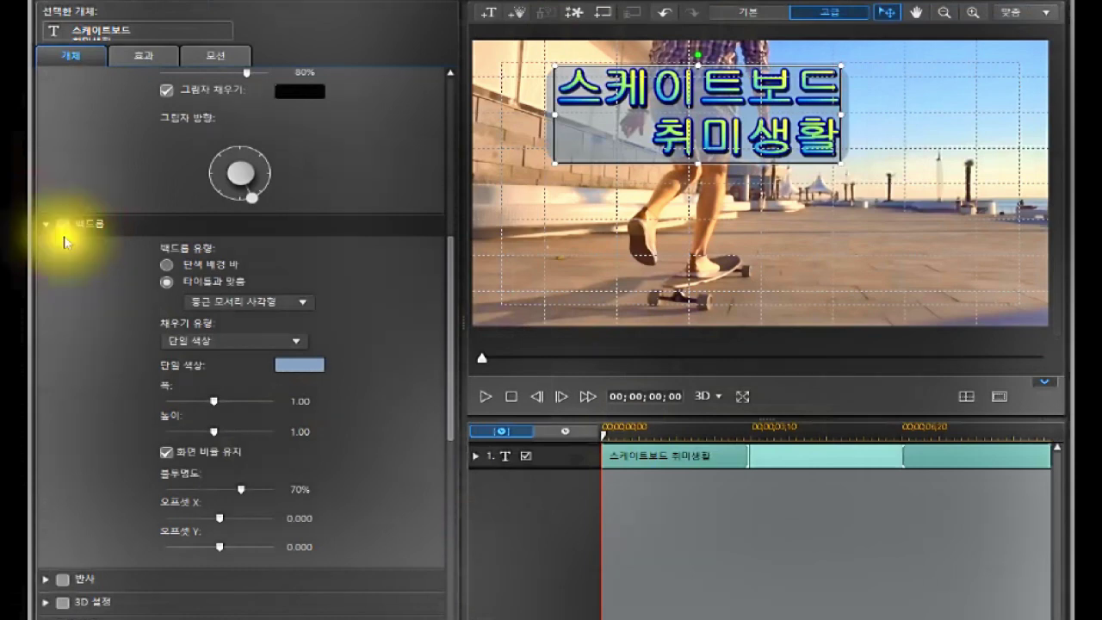
left_click(145, 60)
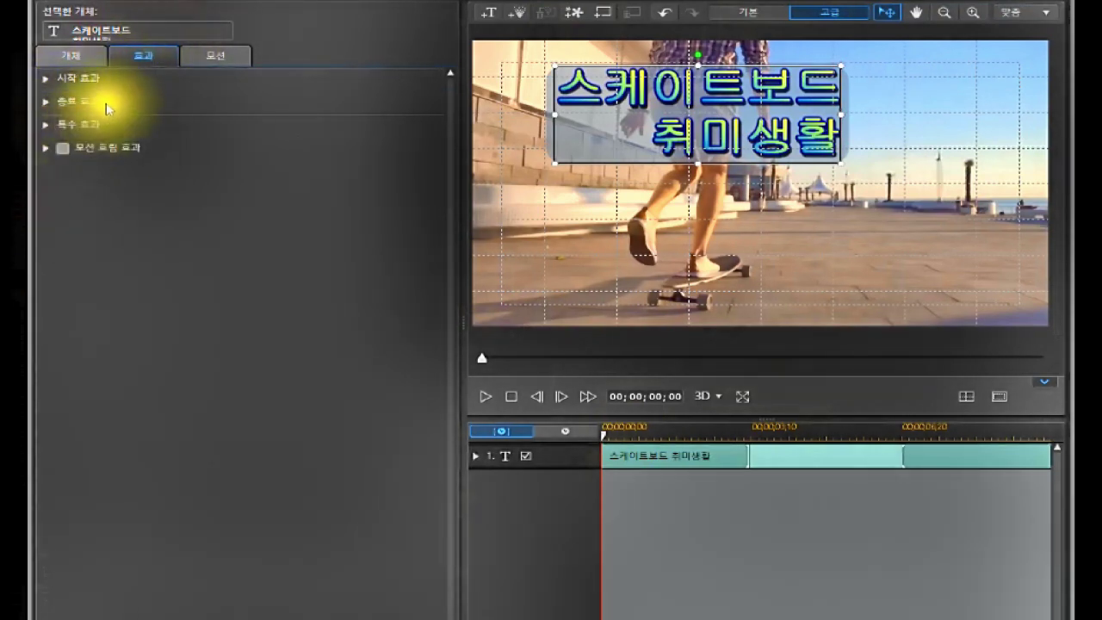
left_click(73, 57)
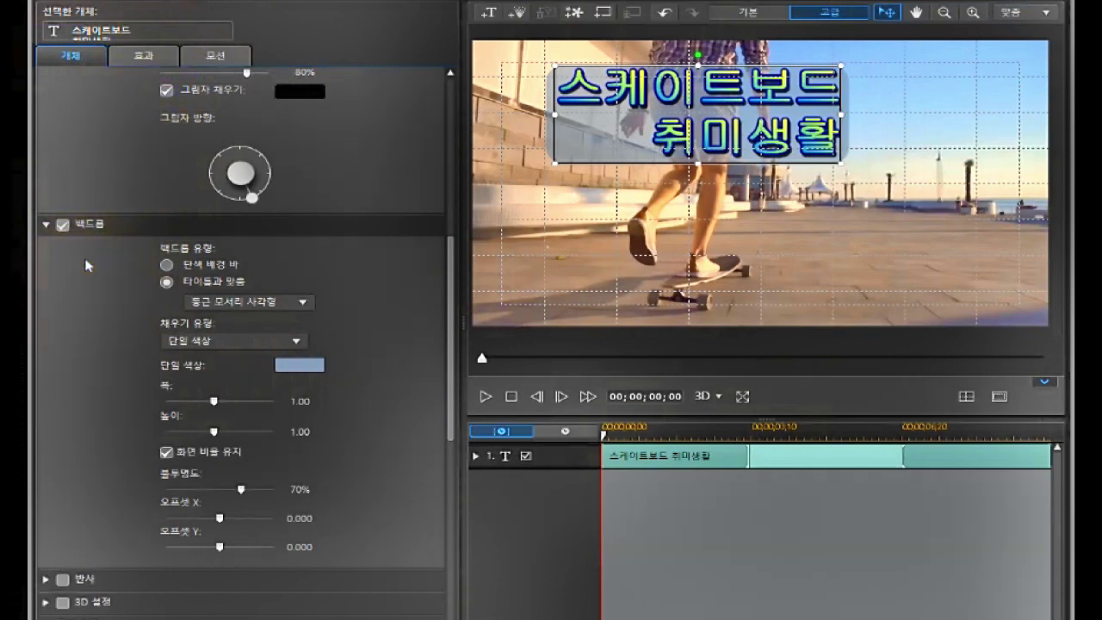
left_click(168, 264)
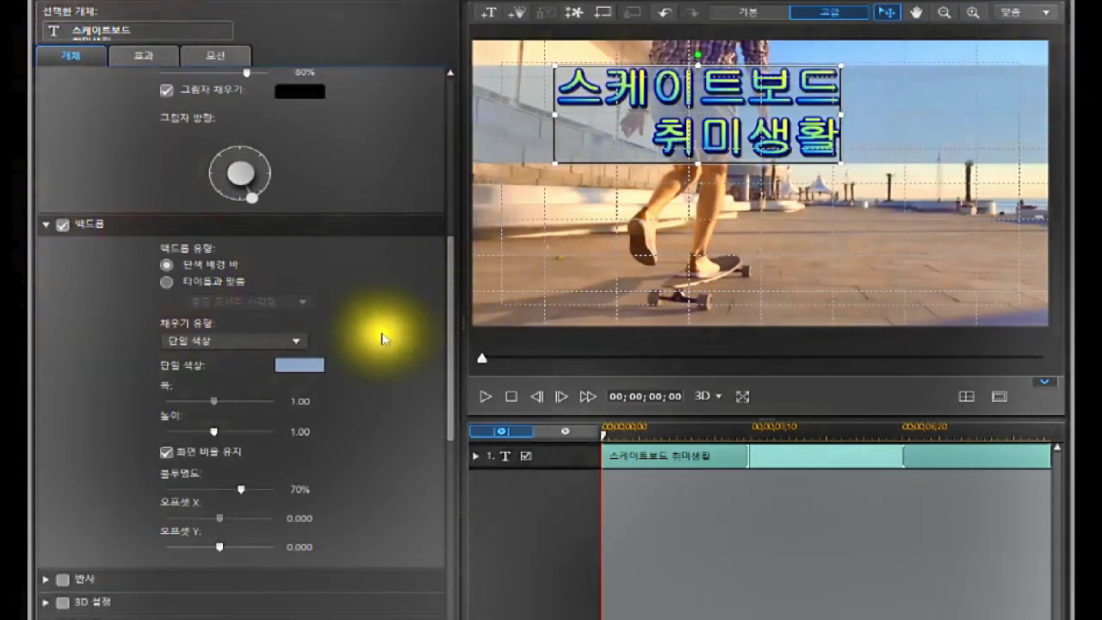
left_click(167, 281)
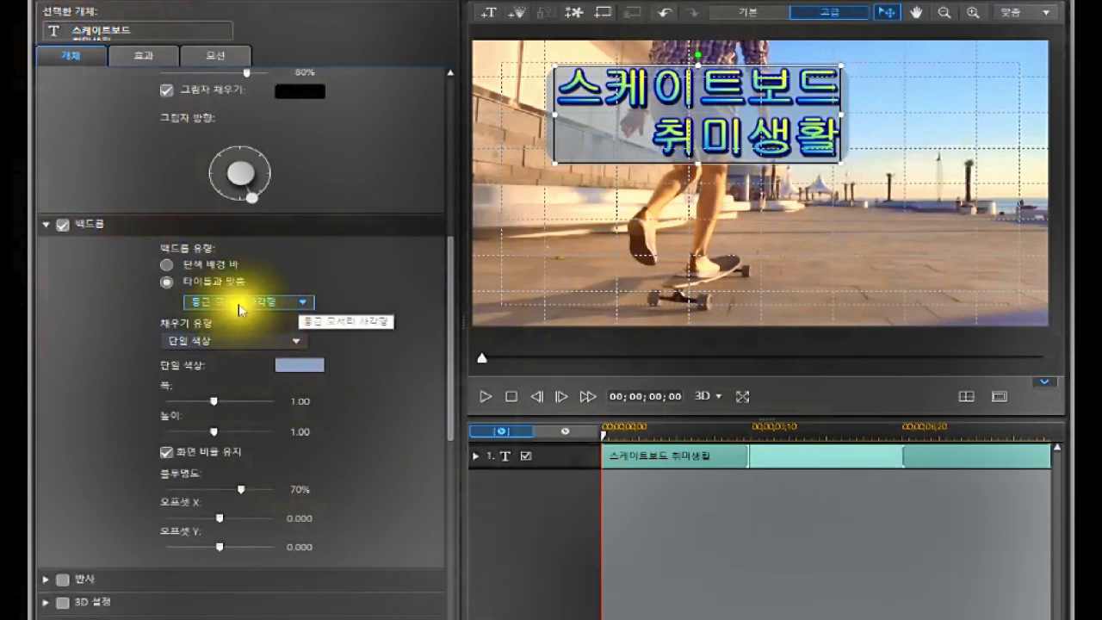
Step: Set the backdrop shape to ellipse and move the title down and right, toward the middle of the frame
left_click(311, 302)
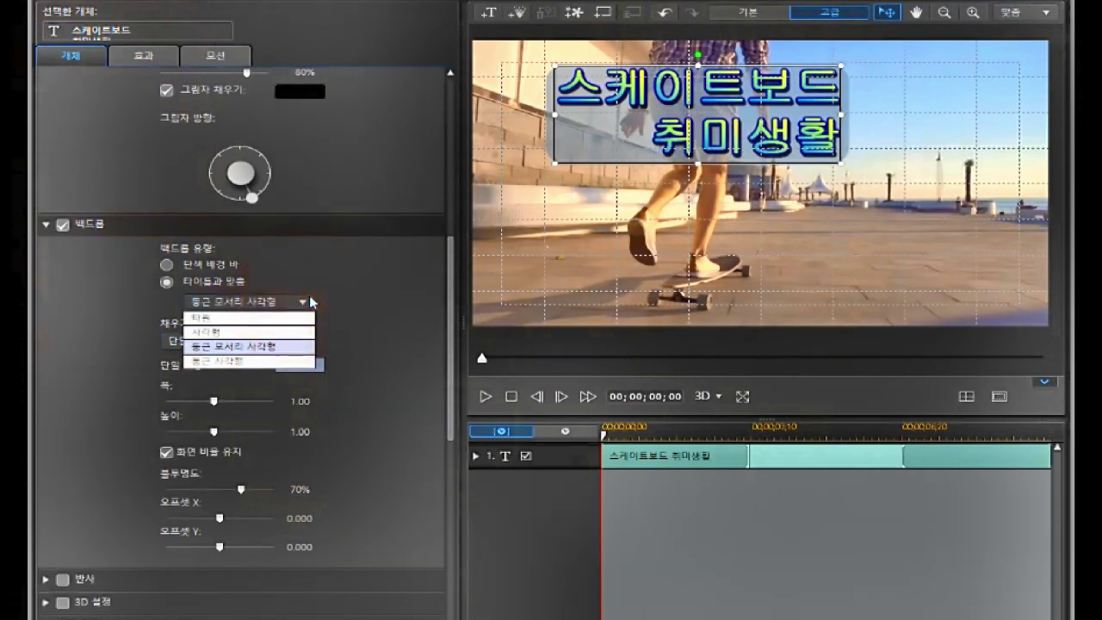
left_click(255, 320)
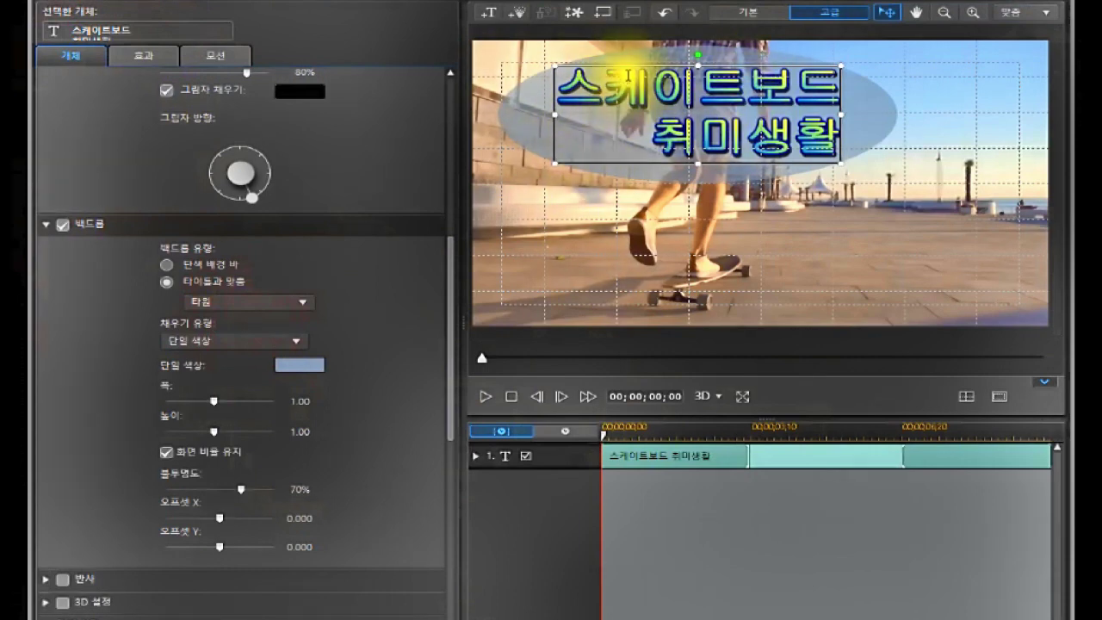
left_click_drag(640, 59, 699, 106)
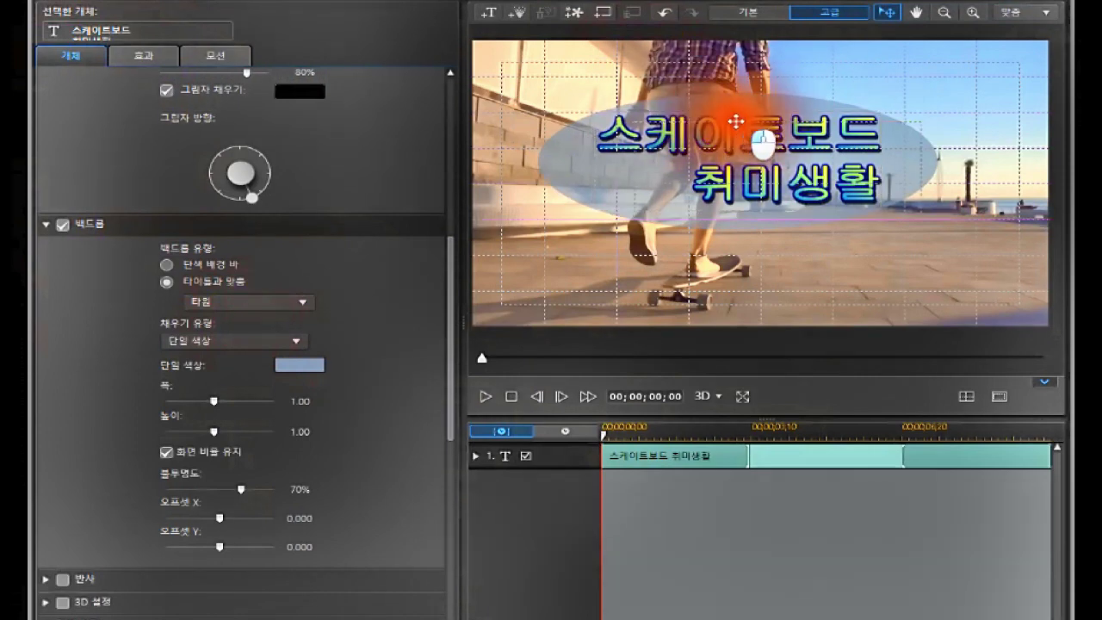
left_click_drag(706, 118, 745, 128)
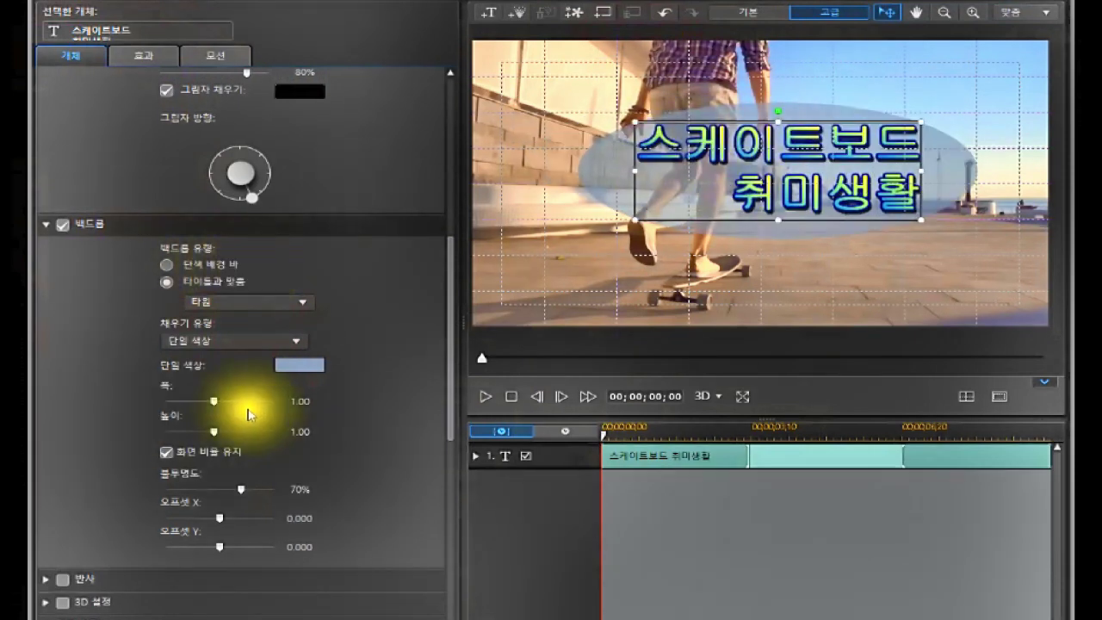
Step: Try the rectangle, rounded-corner rectangle and round rectangle backdrop shapes, and return to the ellipse
left_click(301, 307)
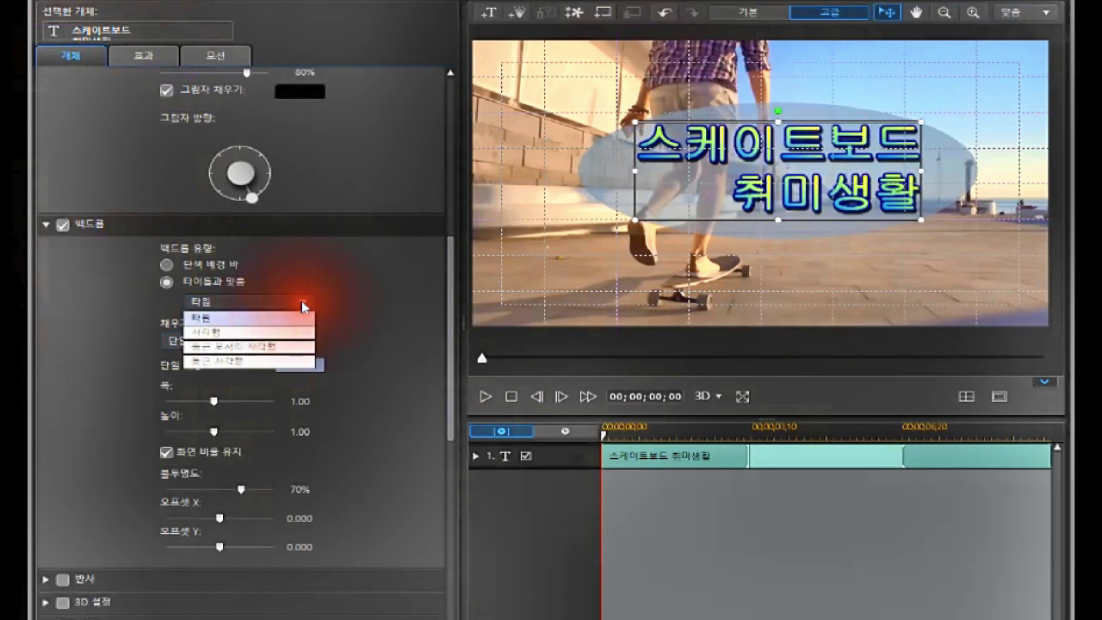
left_click(252, 329)
left_click(301, 308)
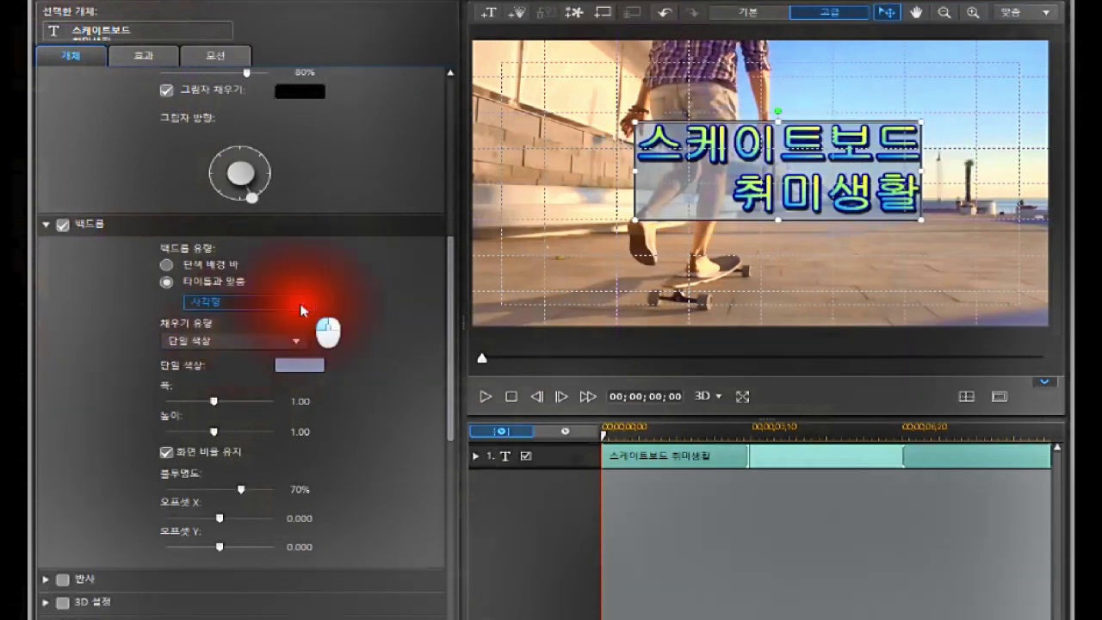
left_click(272, 344)
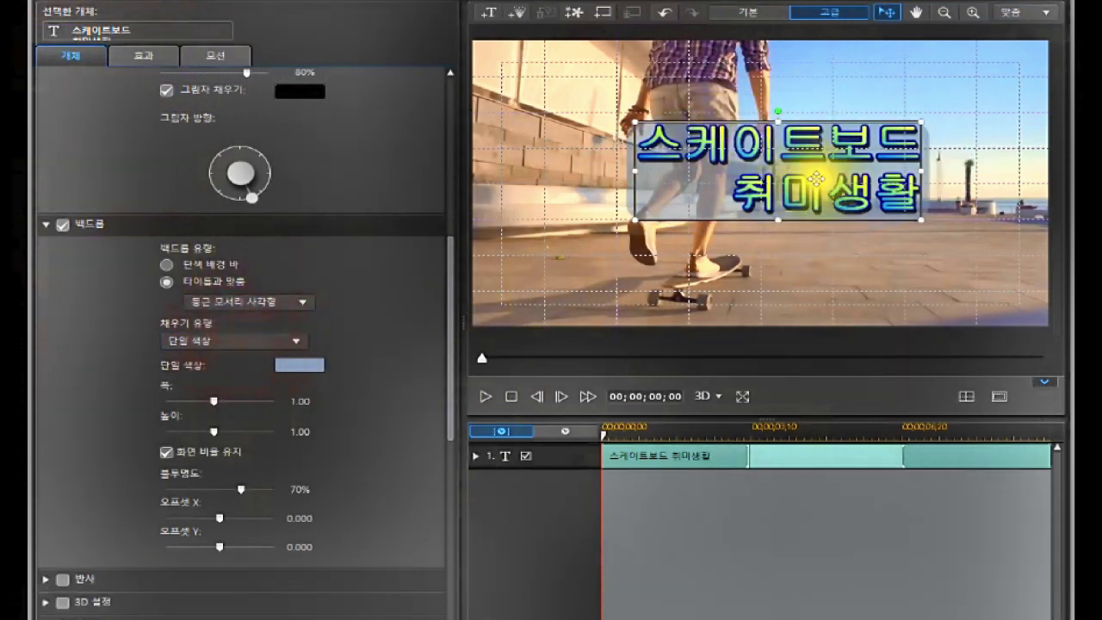
left_click(304, 302)
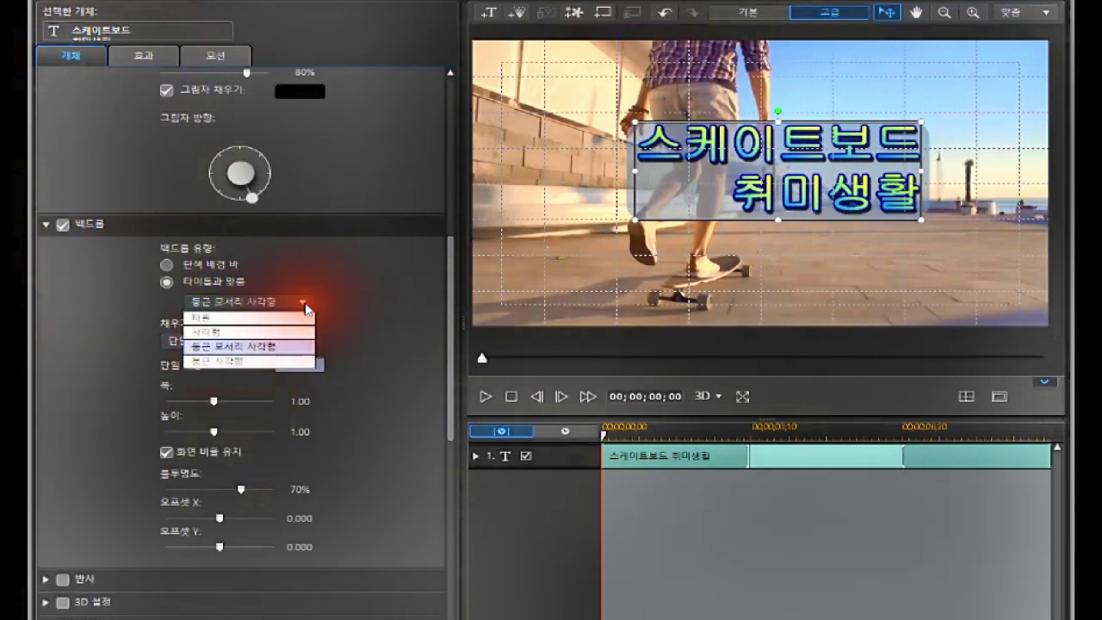
left_click(252, 360)
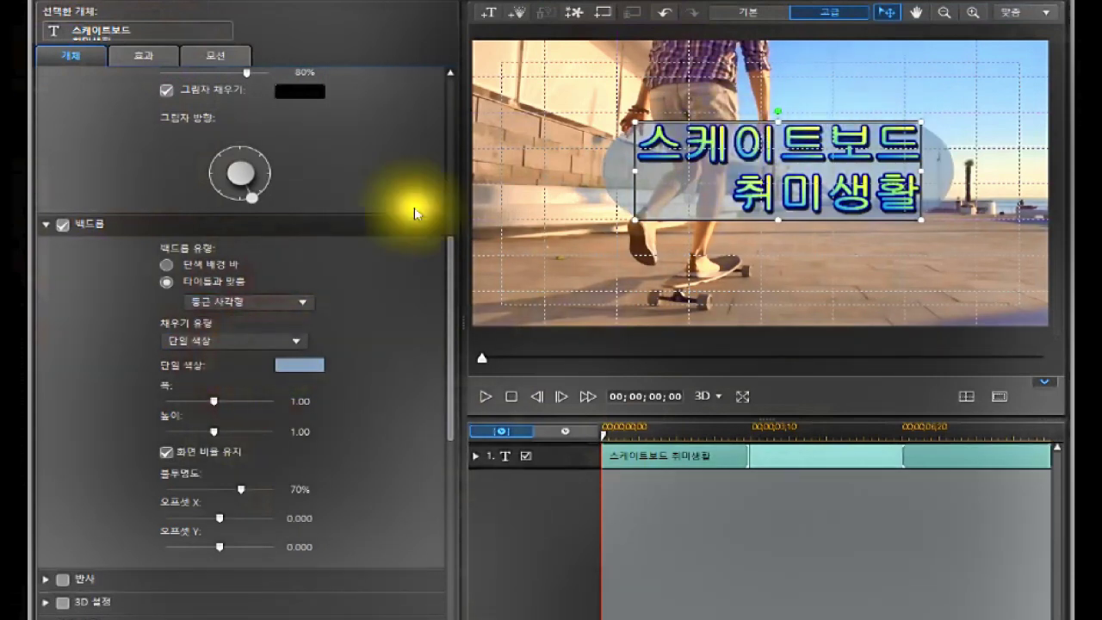
left_click(297, 303)
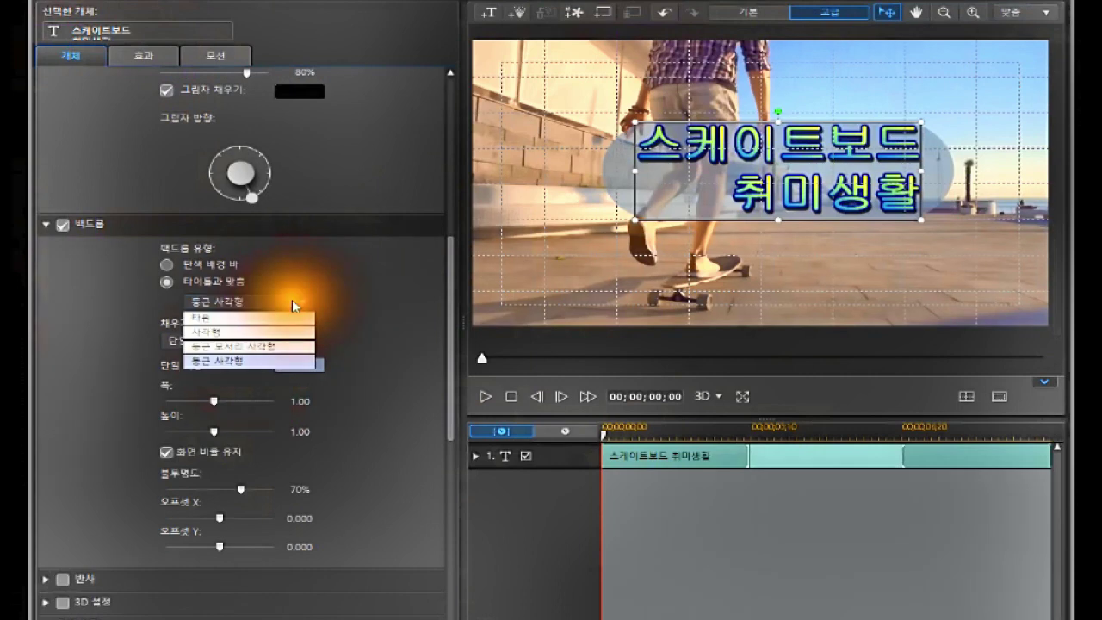
left_click(260, 314)
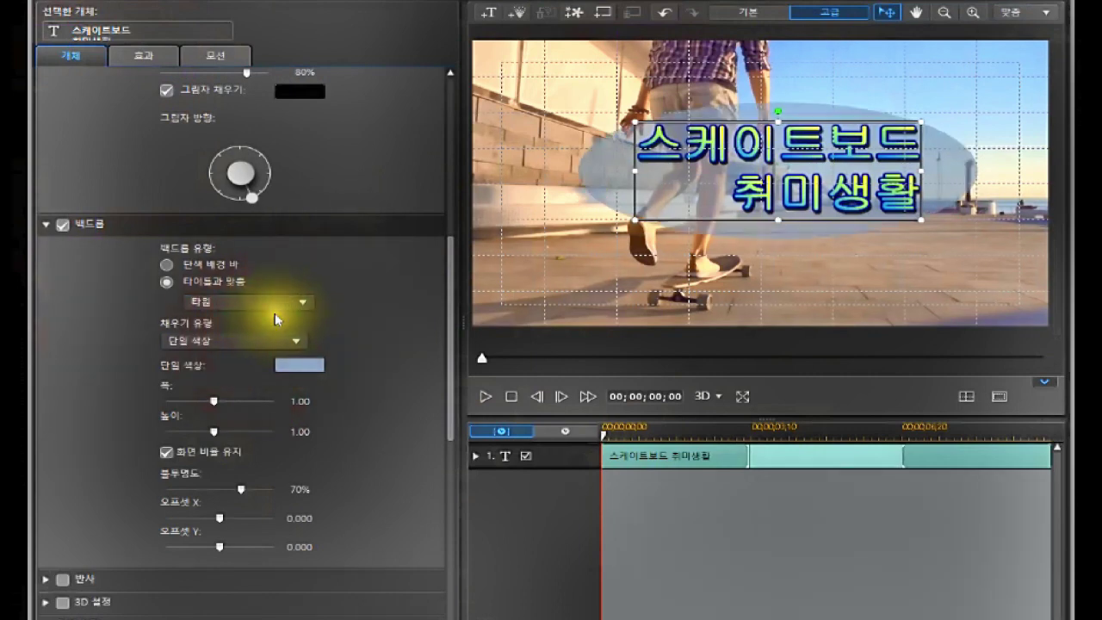
Step: Set the backdrop's solid colour to violet (128, 0, 255)
left_click(297, 365)
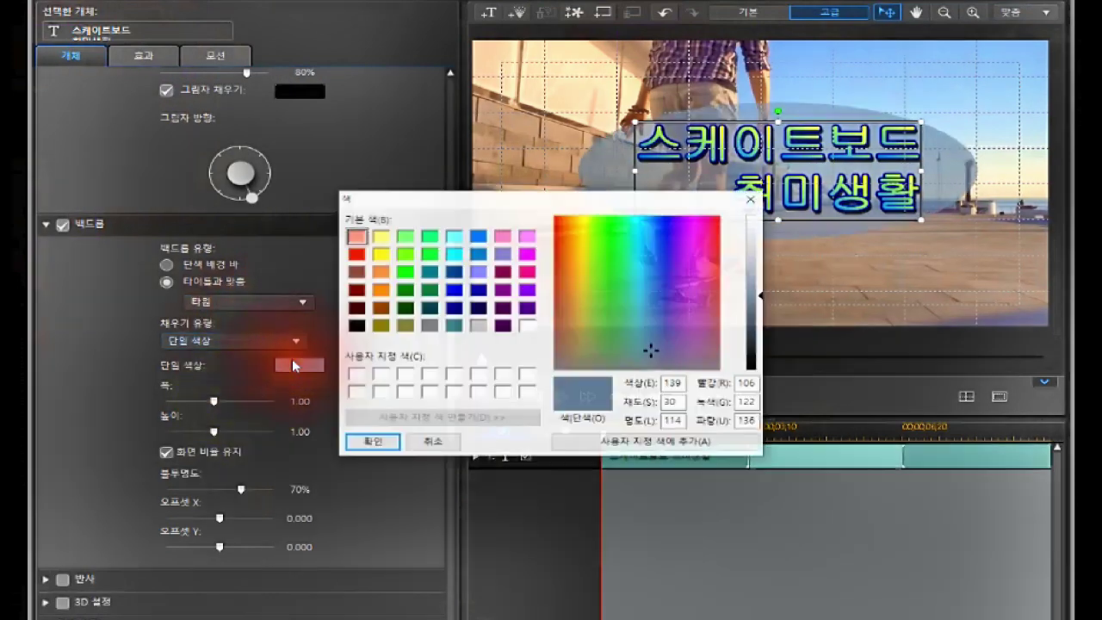
left_click(527, 289)
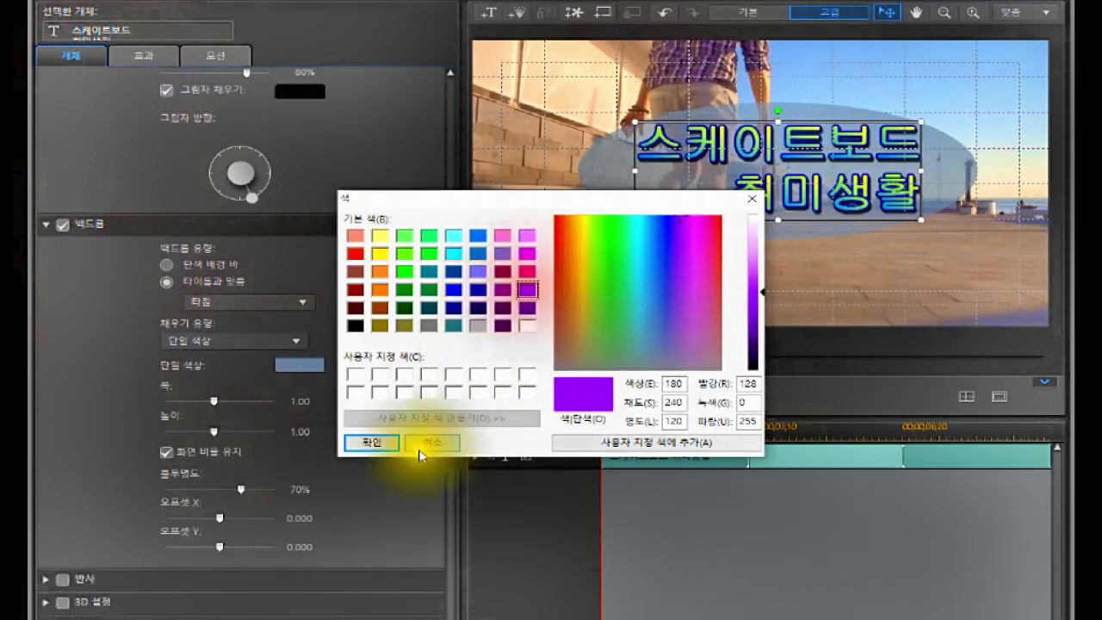
left_click(371, 442)
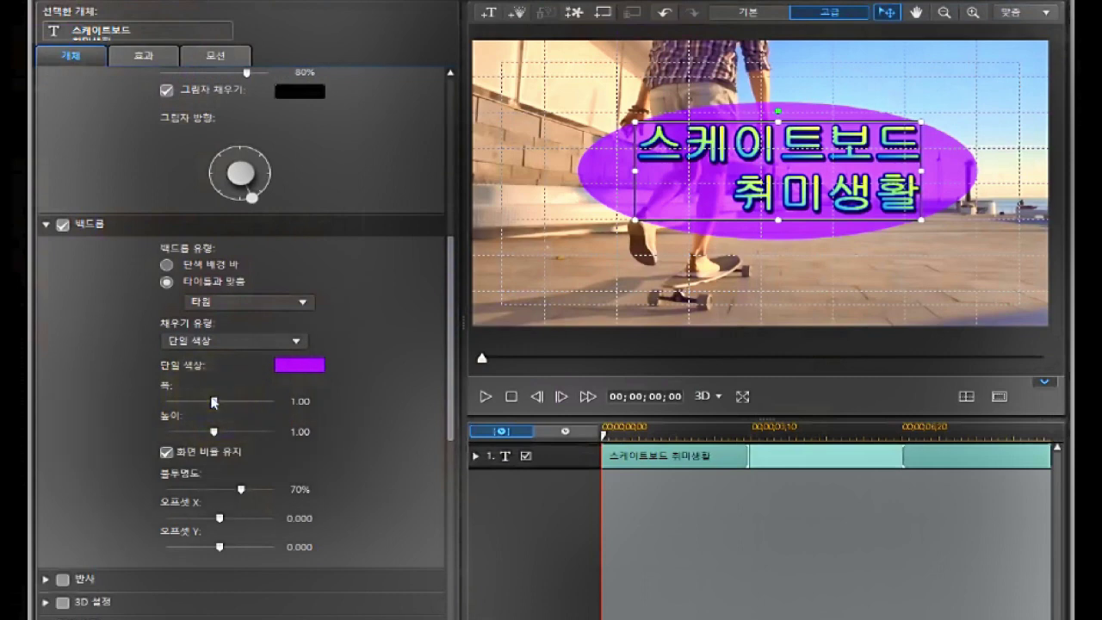
Step: Resize the backdrop to width 1.18 and height 1.01, unlocking the aspect ratio to change the proportions and locking it again
mouse_move(212, 402)
left_mouse_down()
mouse_move(186, 404)
mouse_move(249, 406)
mouse_move(222, 414)
left_mouse_up()
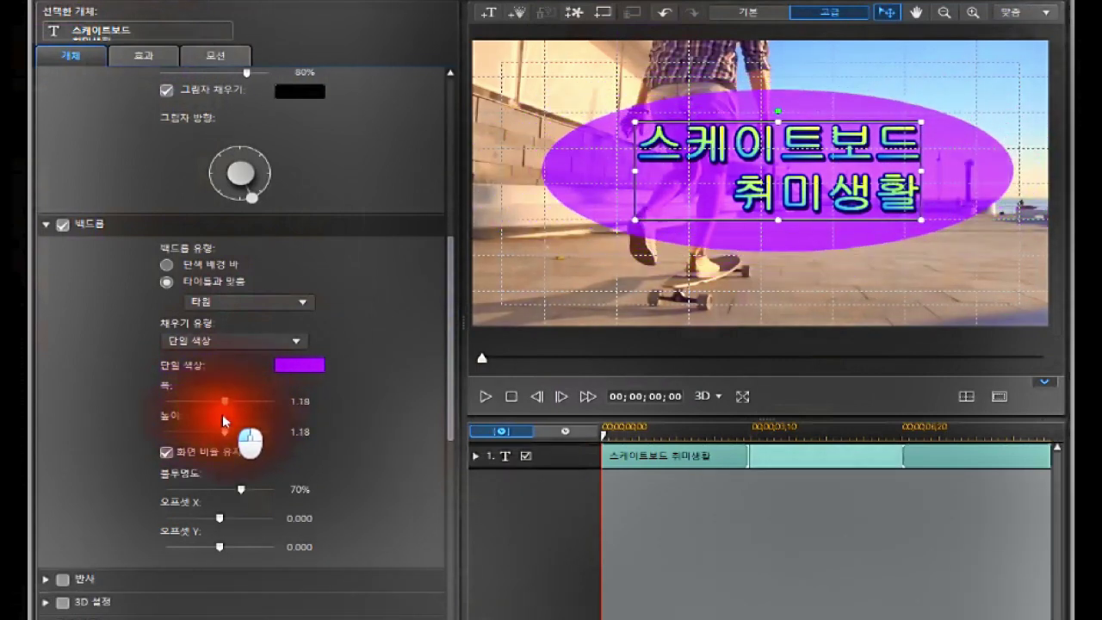
left_click(164, 456)
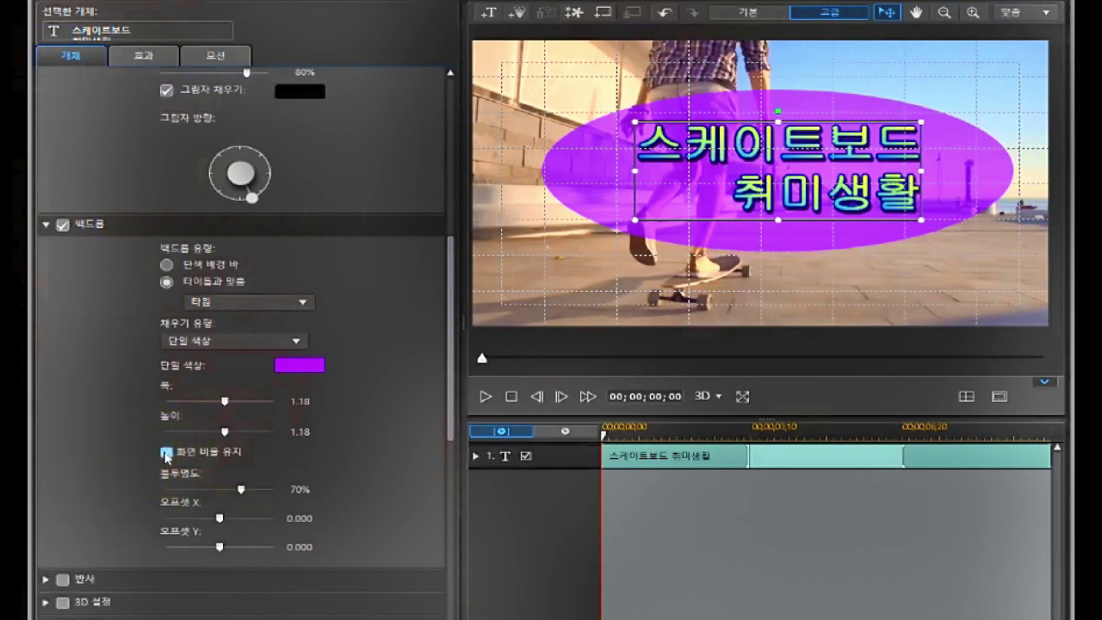
left_click(166, 455)
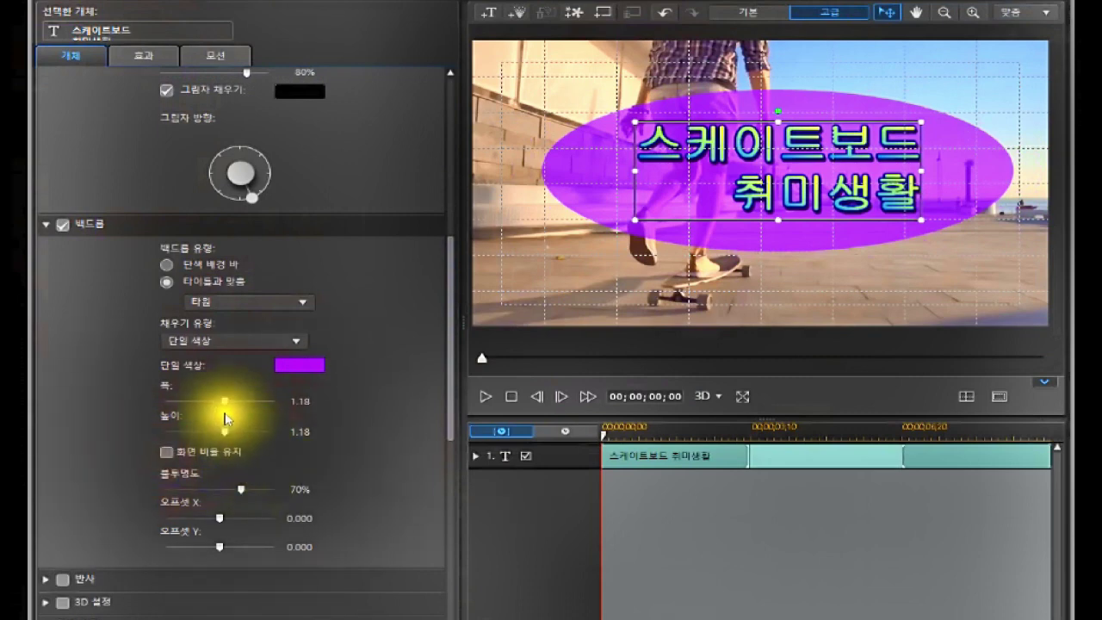
mouse_move(225, 401)
left_mouse_down()
mouse_move(239, 407)
mouse_move(226, 405)
mouse_move(220, 433)
mouse_move(200, 433)
mouse_move(244, 428)
mouse_move(219, 432)
mouse_move(201, 409)
mouse_move(227, 405)
left_mouse_up()
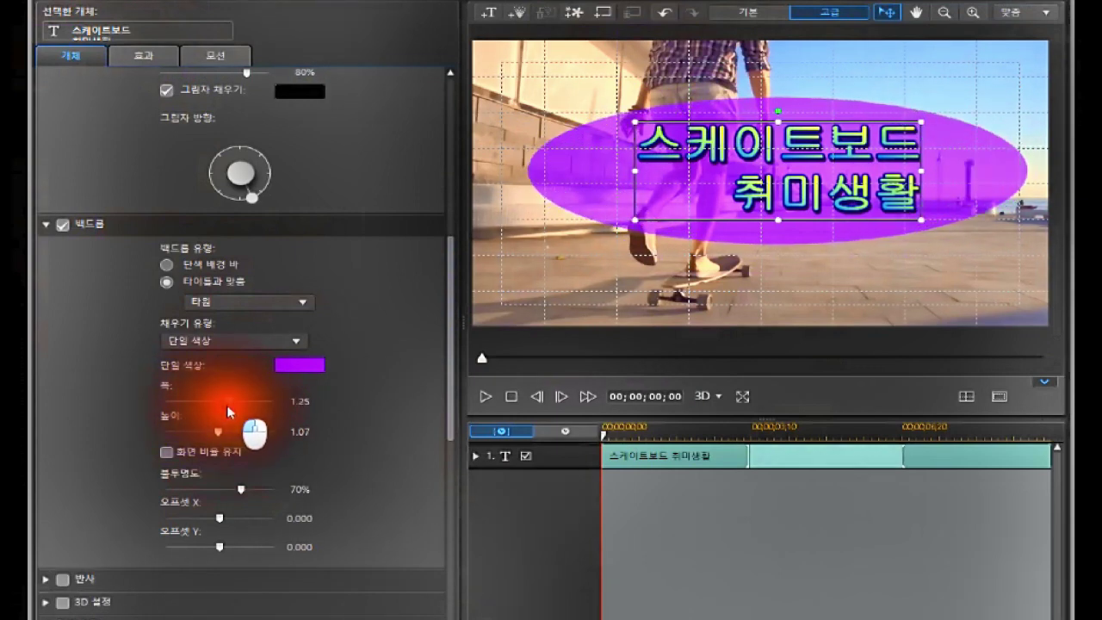
left_click(166, 453)
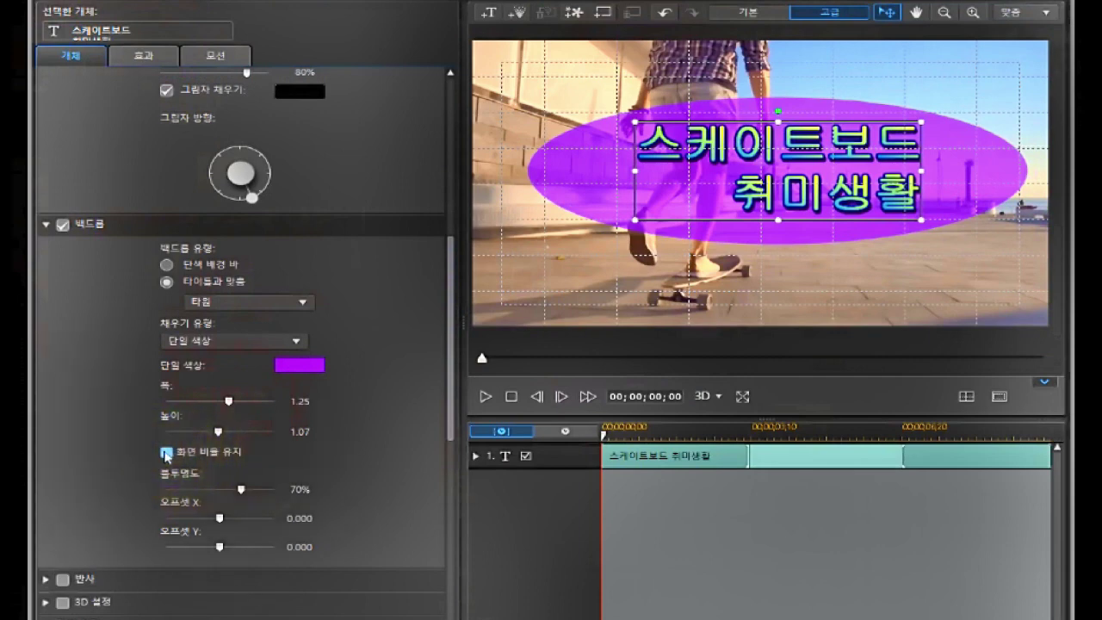
mouse_move(228, 402)
left_mouse_down()
mouse_move(239, 405)
mouse_move(221, 404)
left_mouse_up()
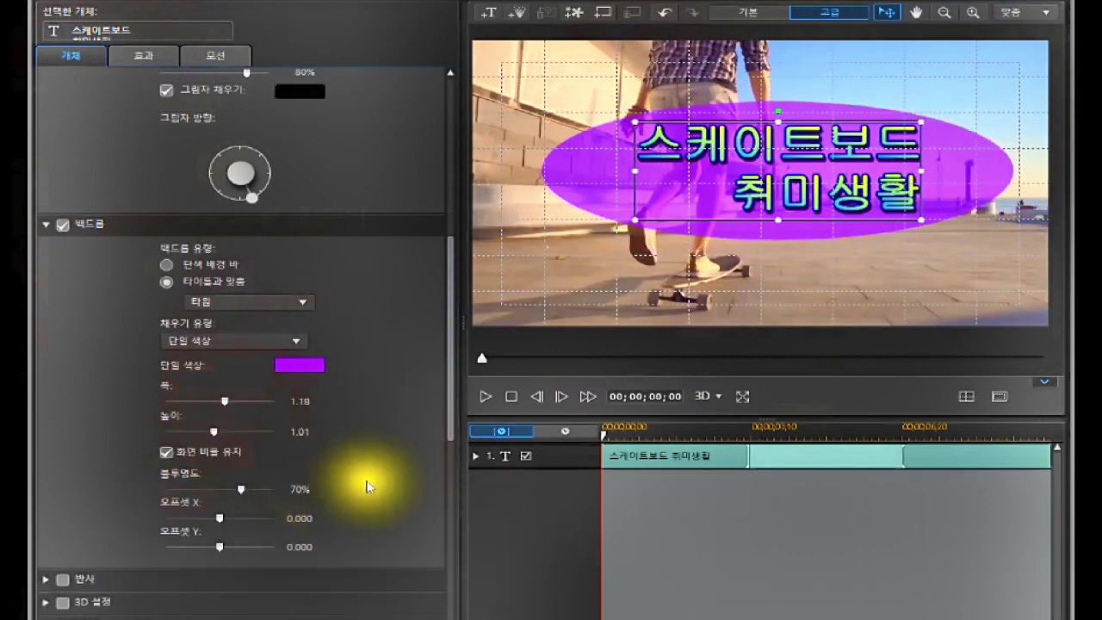
Step: Set the backdrop's opacity to 65% after trying 0%, and try its X and Y offsets, returning both to 0.000
left_click_drag(450, 394, 450, 463)
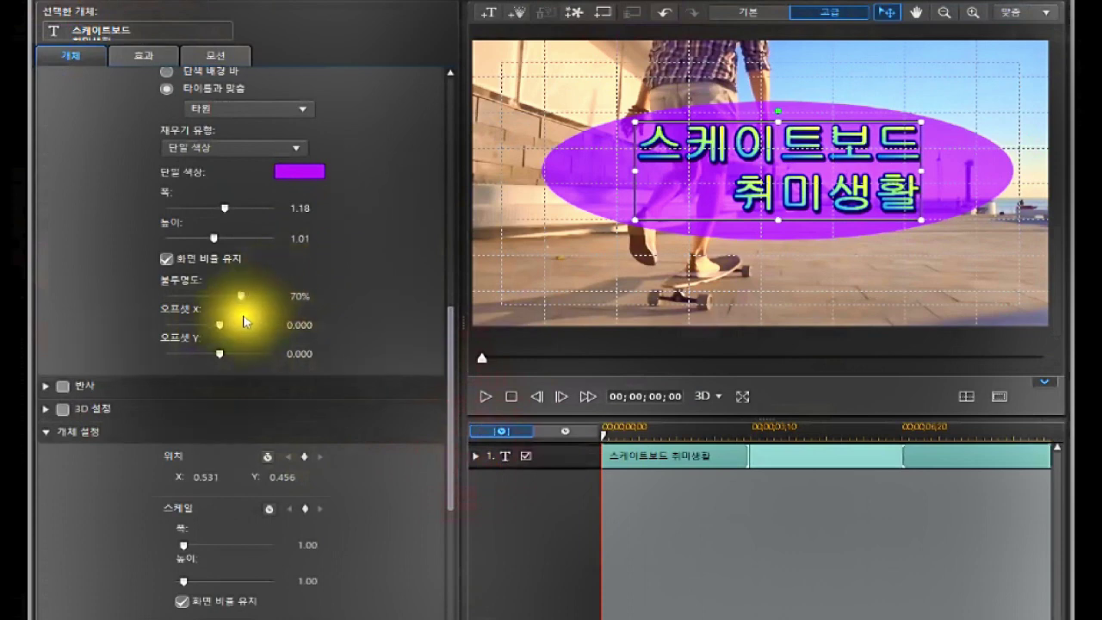
left_click_drag(239, 297, 160, 318)
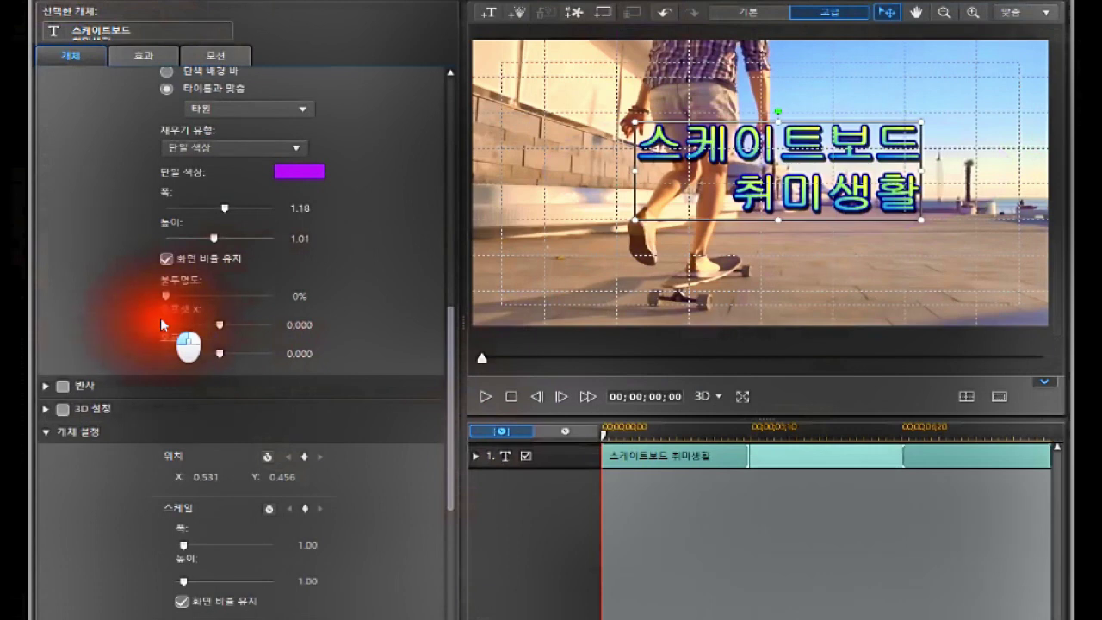
left_click_drag(160, 318, 238, 297)
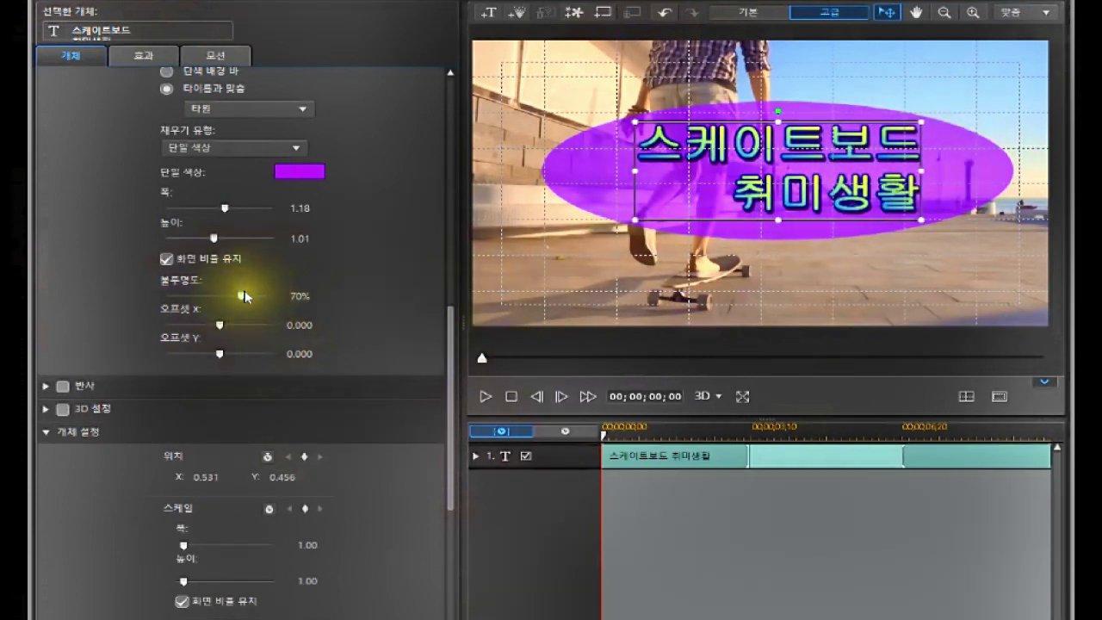
mouse_move(240, 296)
left_mouse_down()
mouse_move(283, 296)
mouse_move(219, 309)
mouse_move(233, 309)
left_mouse_up()
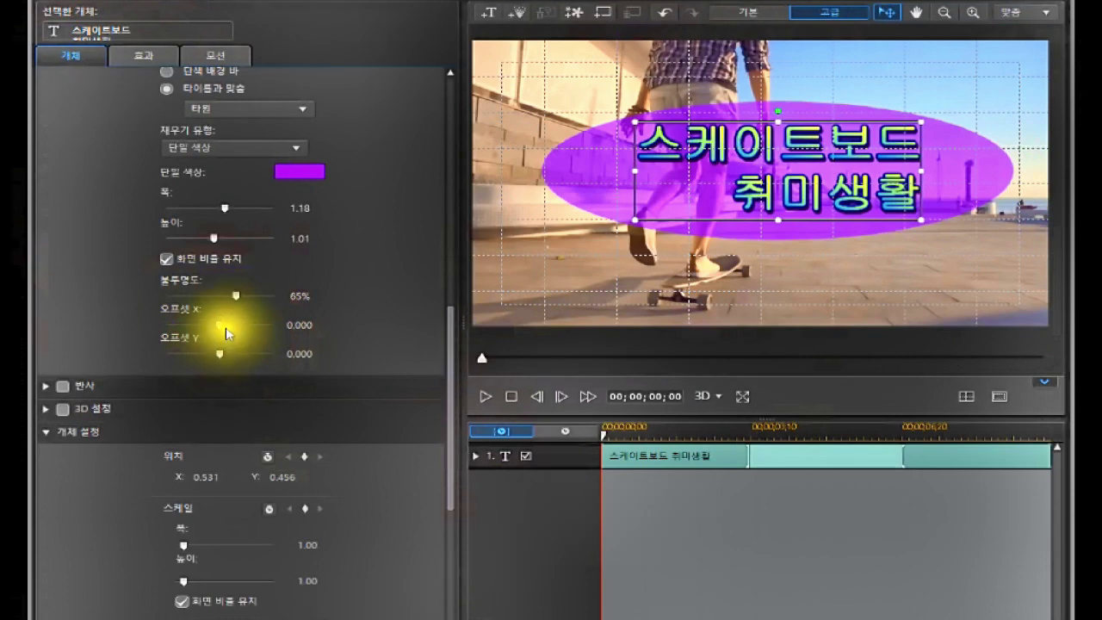
mouse_move(219, 318)
left_mouse_down()
mouse_move(235, 321)
mouse_move(188, 327)
mouse_move(219, 323)
left_mouse_up()
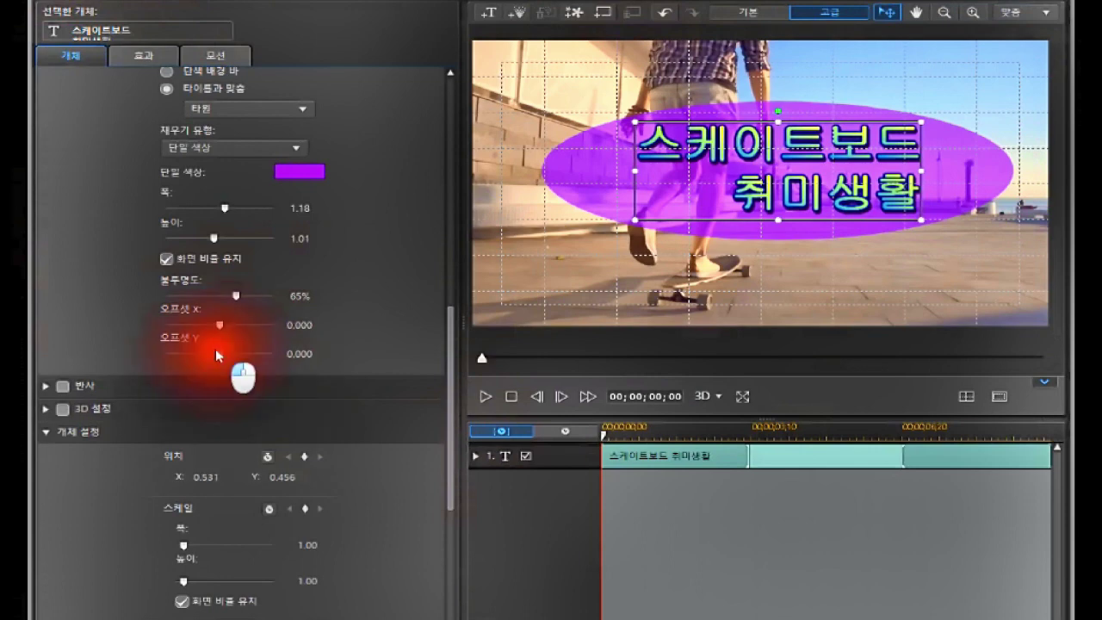
mouse_move(213, 349)
left_mouse_down()
mouse_move(185, 359)
mouse_move(235, 360)
mouse_move(215, 364)
left_mouse_up()
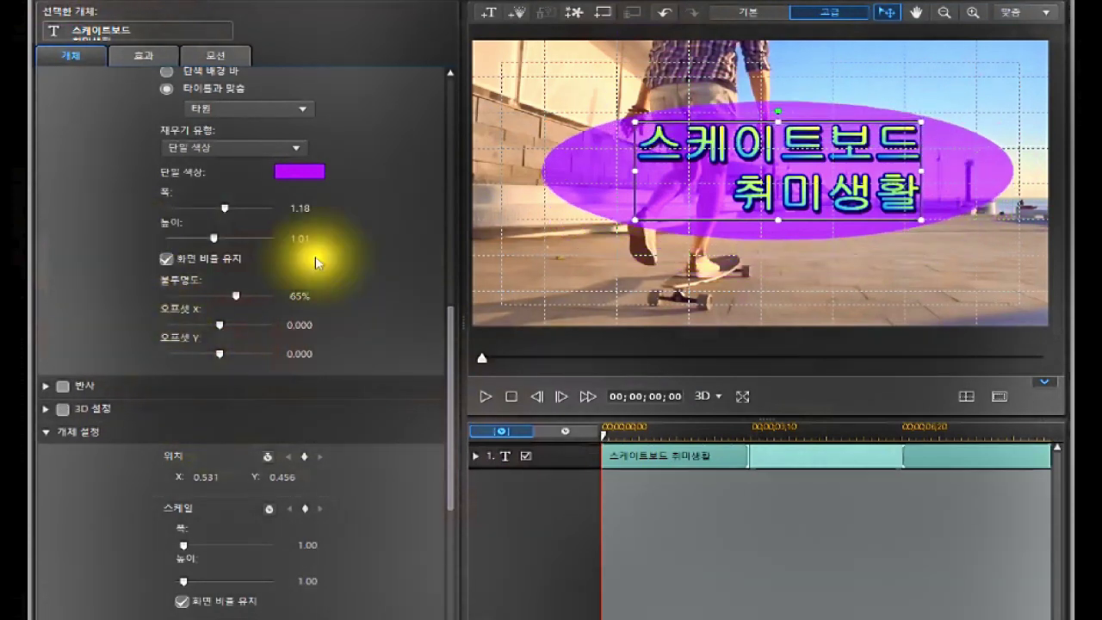
Step: Collapse the backdrop settings and expand the reflection settings
left_click_drag(450, 400, 447, 333)
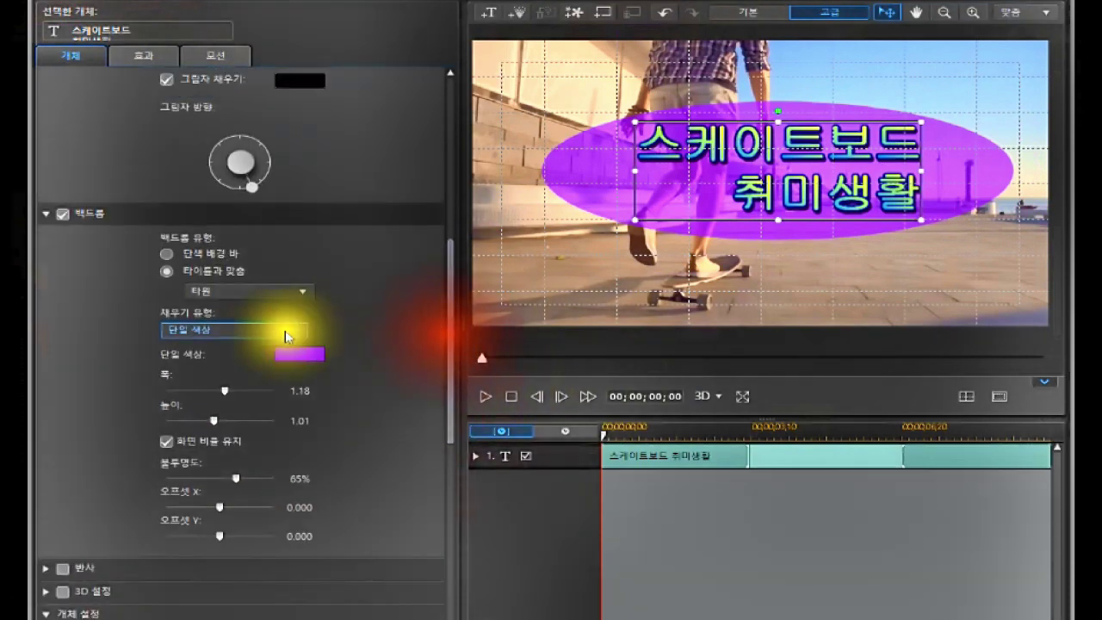
left_click(61, 215)
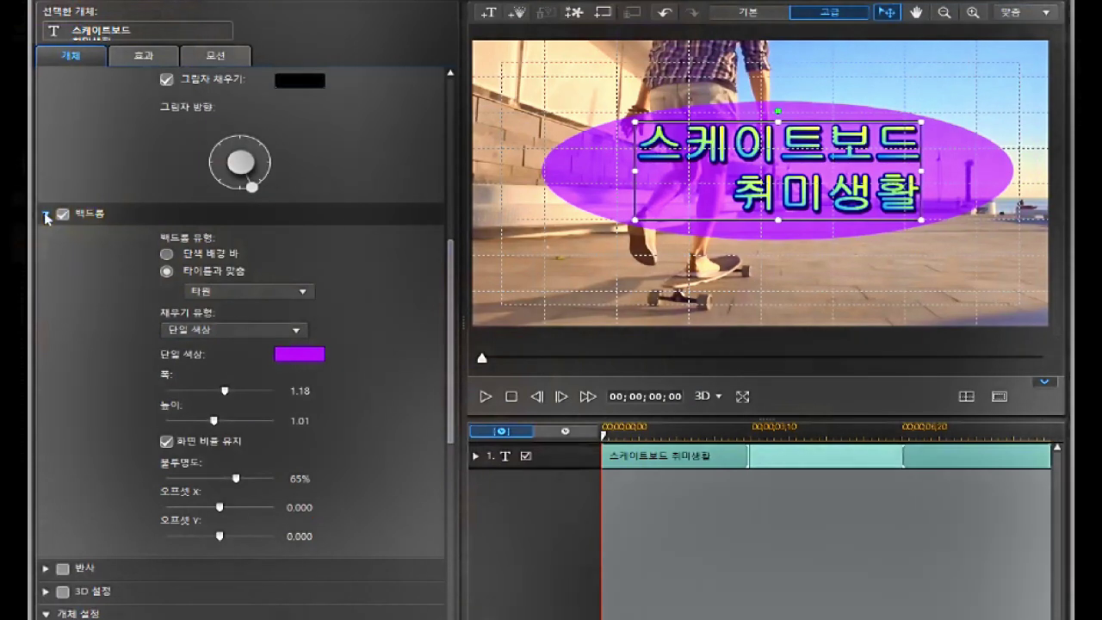
left_click(45, 215)
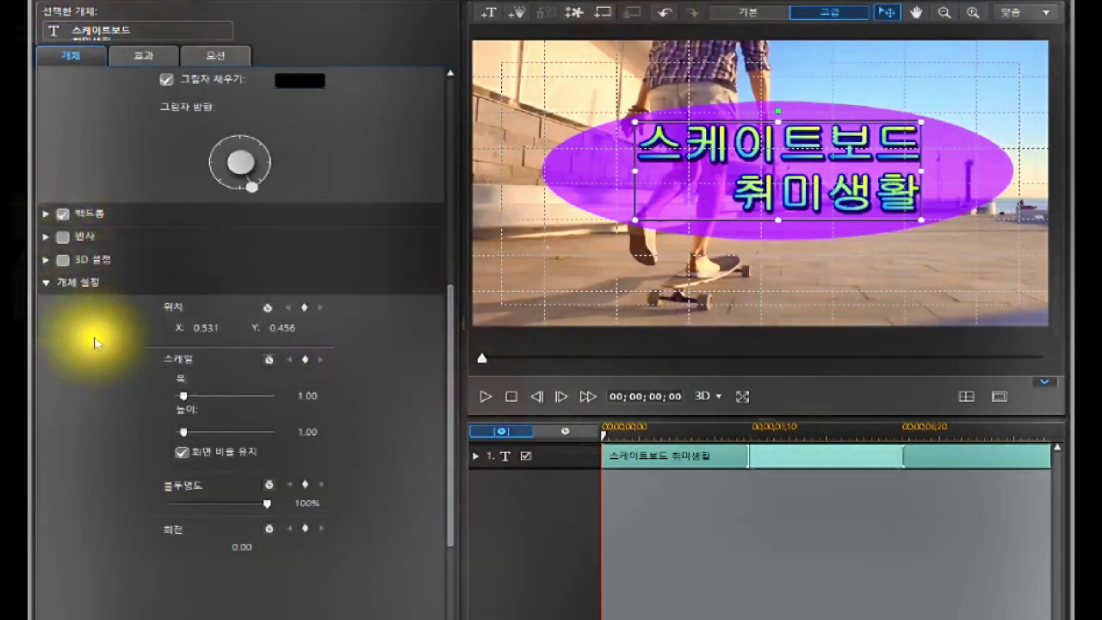
left_click(40, 235)
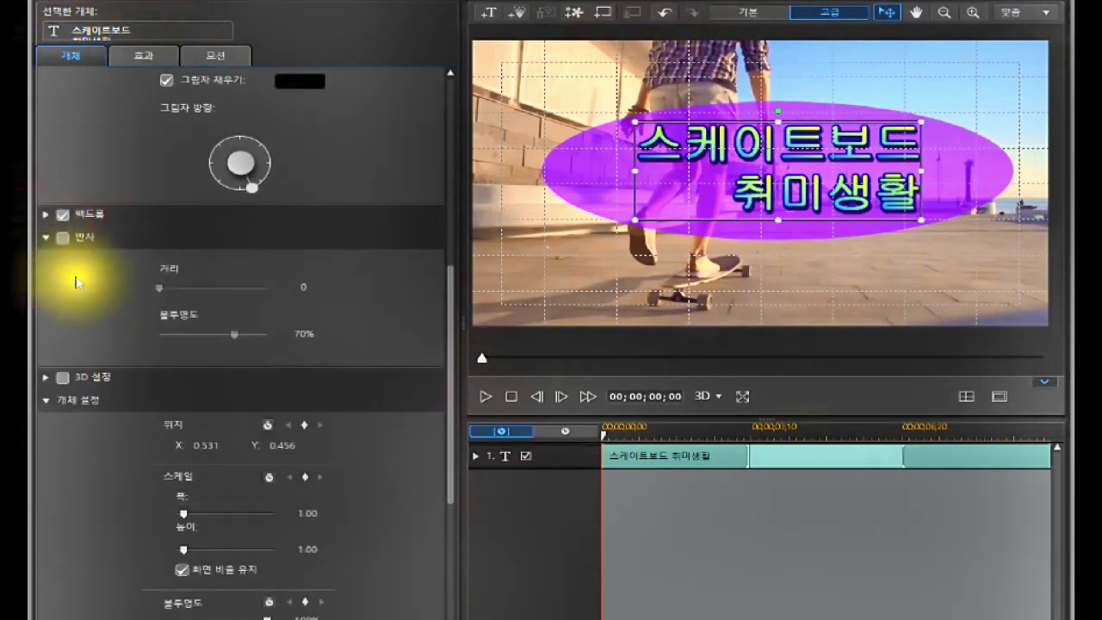
Step: Try a reflection on the title with distance 0 and 61% opacity, switch it off again and collapse its settings
left_click(62, 238)
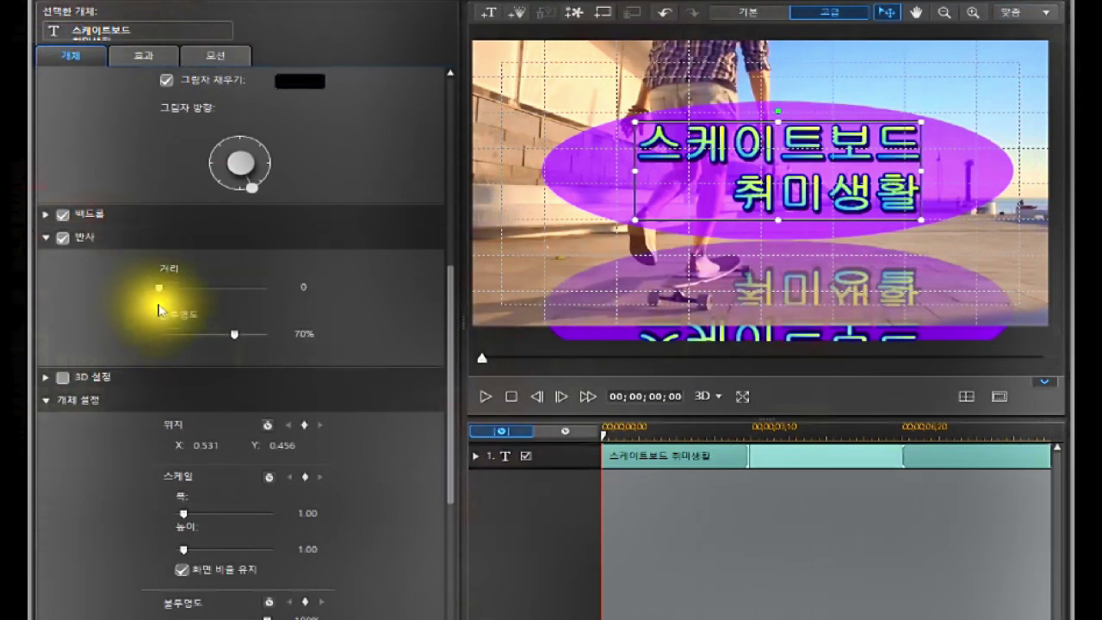
left_click(156, 285)
left_click_drag(155, 286, 153, 308)
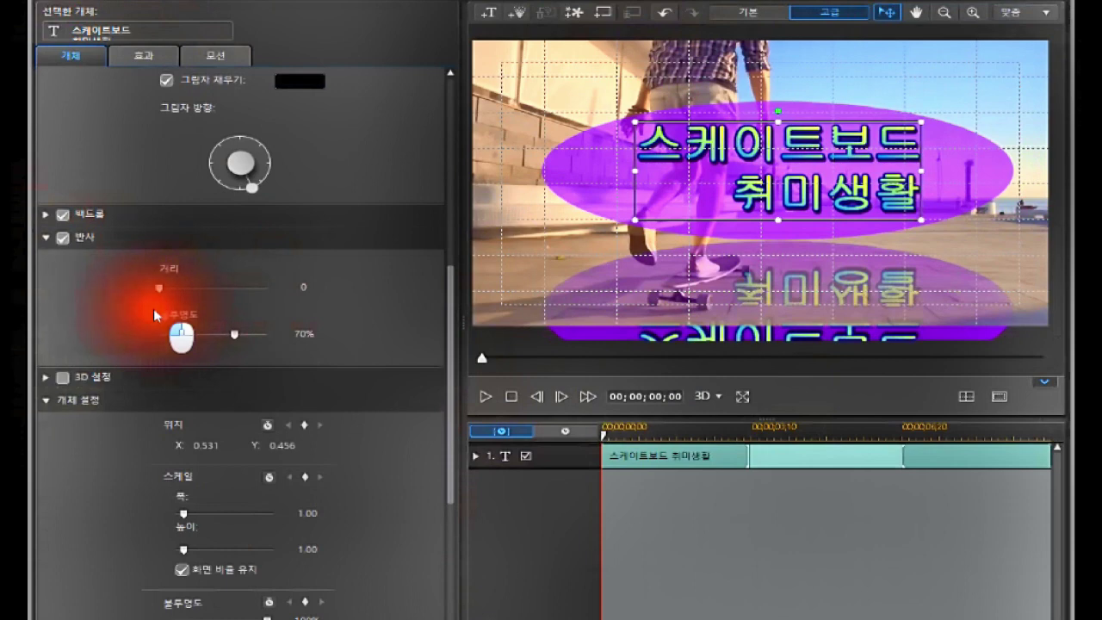
mouse_move(231, 337)
left_mouse_down()
mouse_move(283, 334)
mouse_move(200, 338)
mouse_move(221, 334)
left_mouse_up()
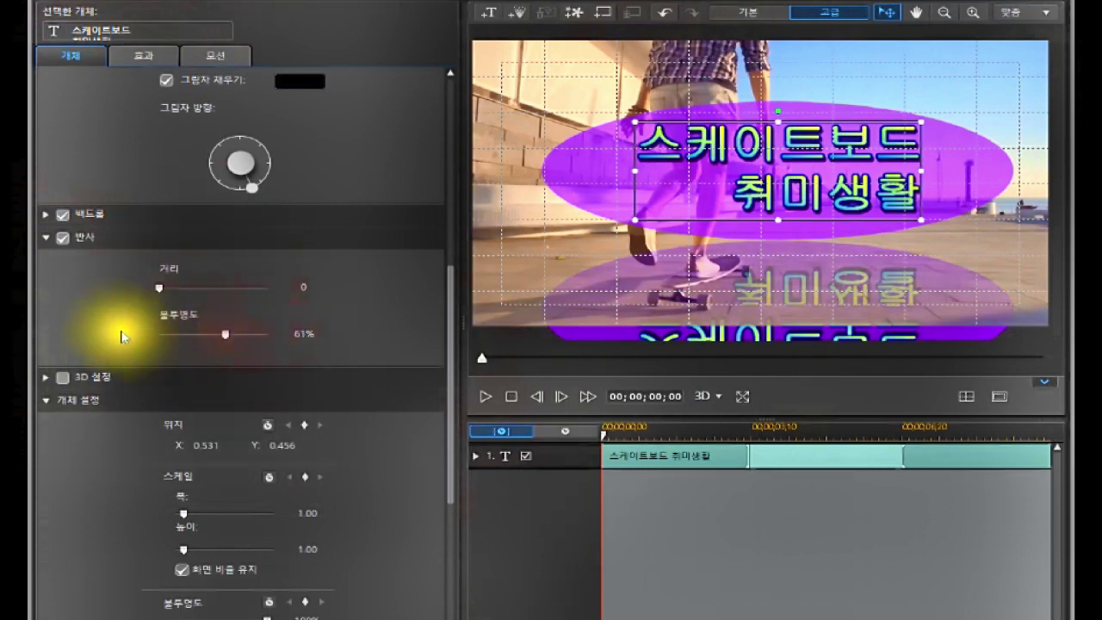
left_click(56, 237)
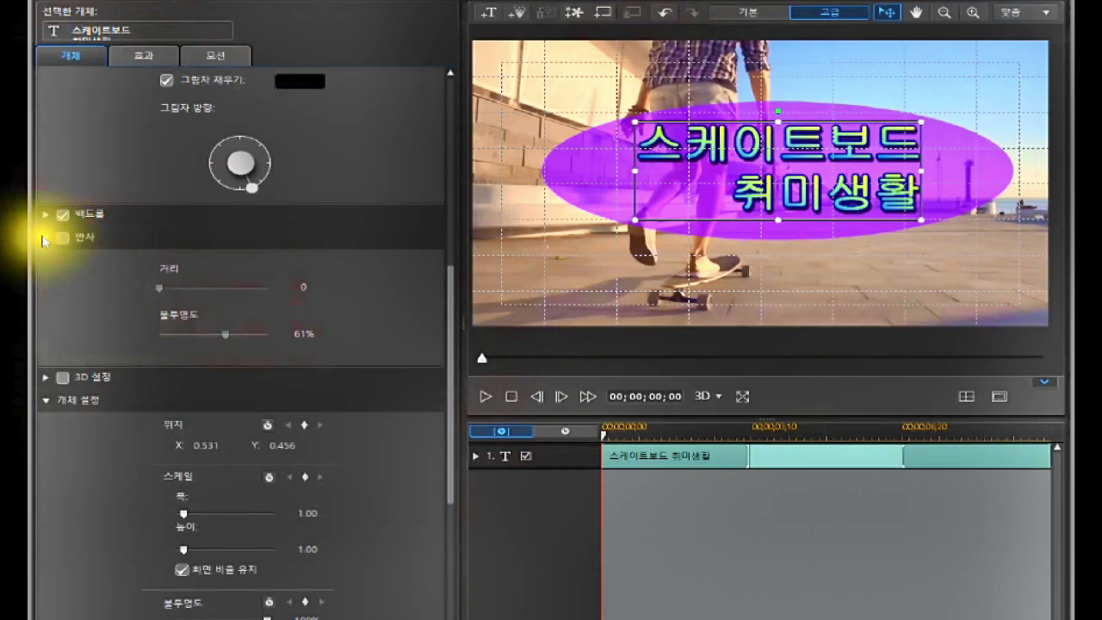
left_click(45, 240)
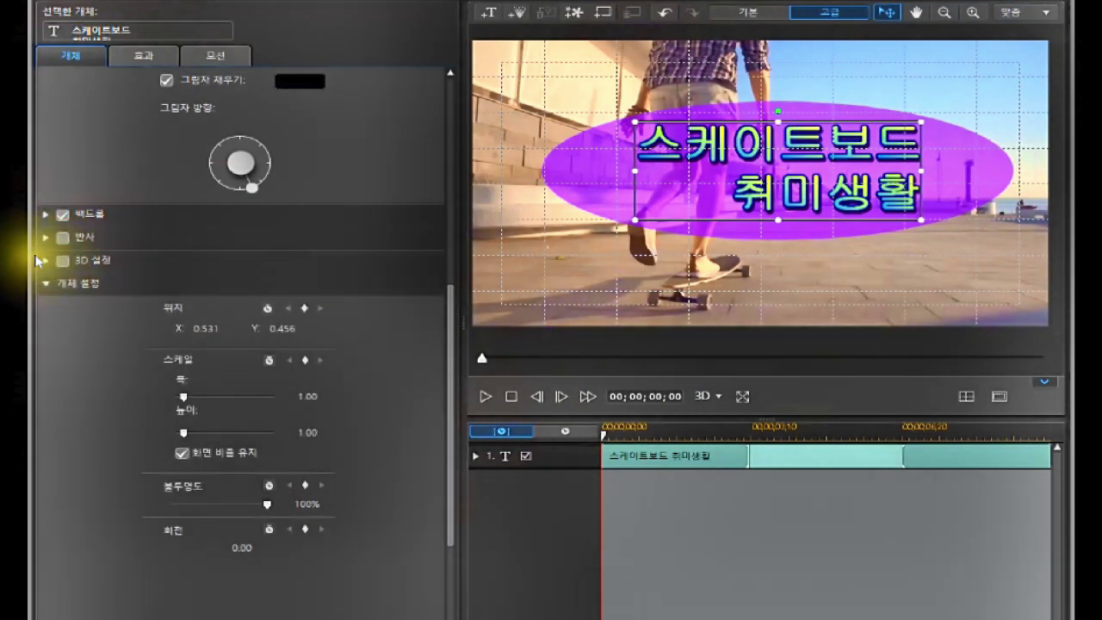
Step: Enable the title's 3D settings with a value of -5, and collapse the 3D, object and shadow settings
left_click(47, 259)
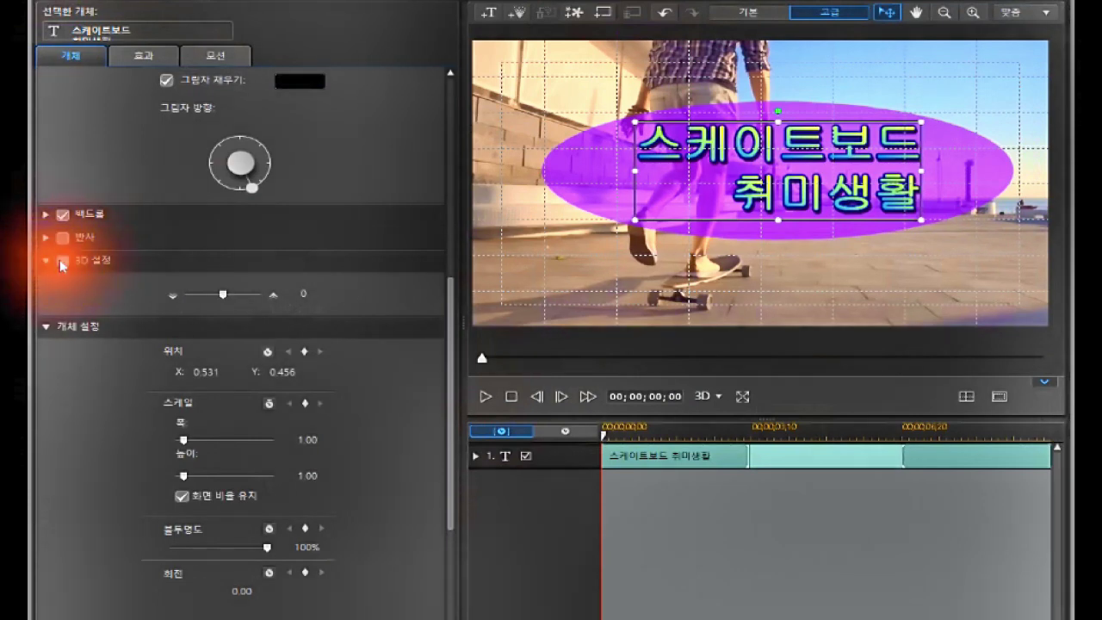
mouse_move(219, 290)
left_mouse_down()
mouse_move(278, 306)
mouse_move(202, 306)
mouse_move(258, 301)
mouse_move(208, 299)
mouse_move(230, 298)
mouse_move(221, 307)
left_mouse_up()
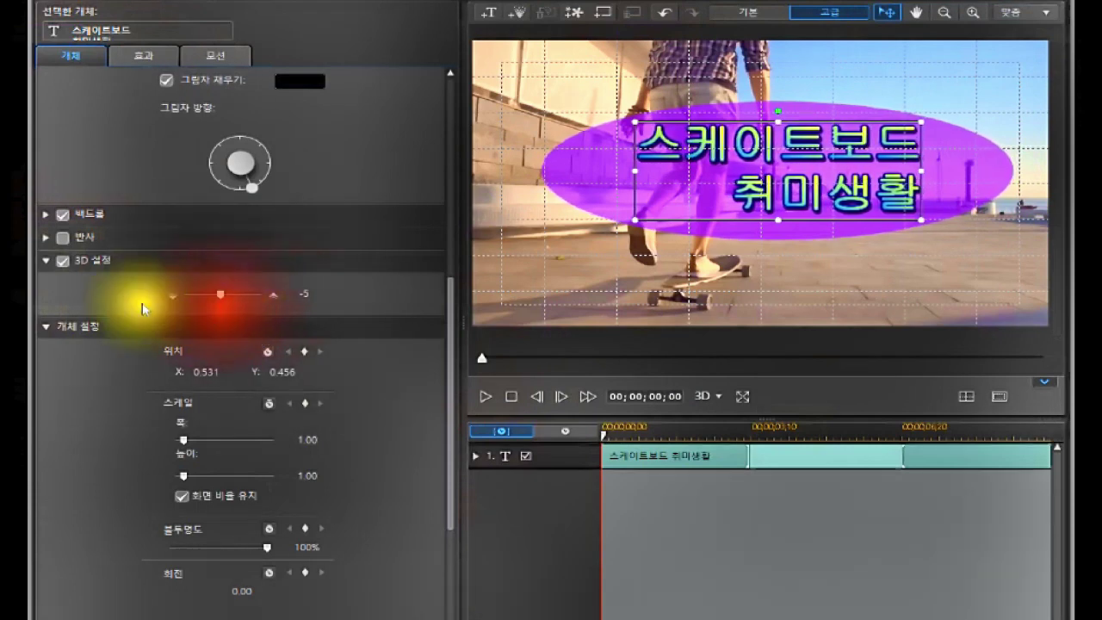
left_click(45, 261)
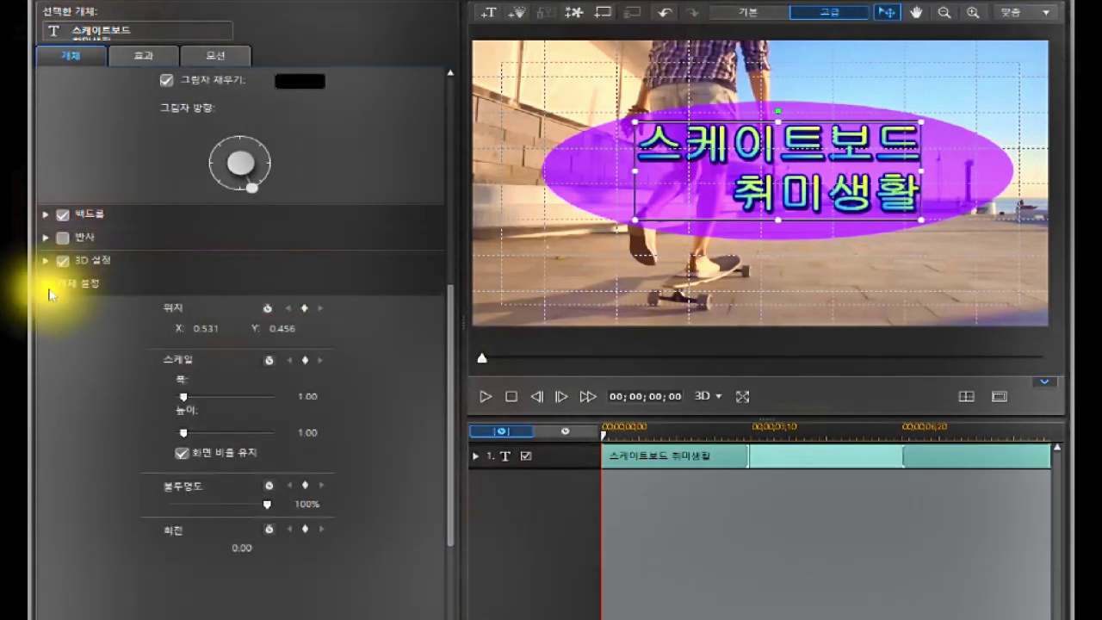
left_click(49, 284)
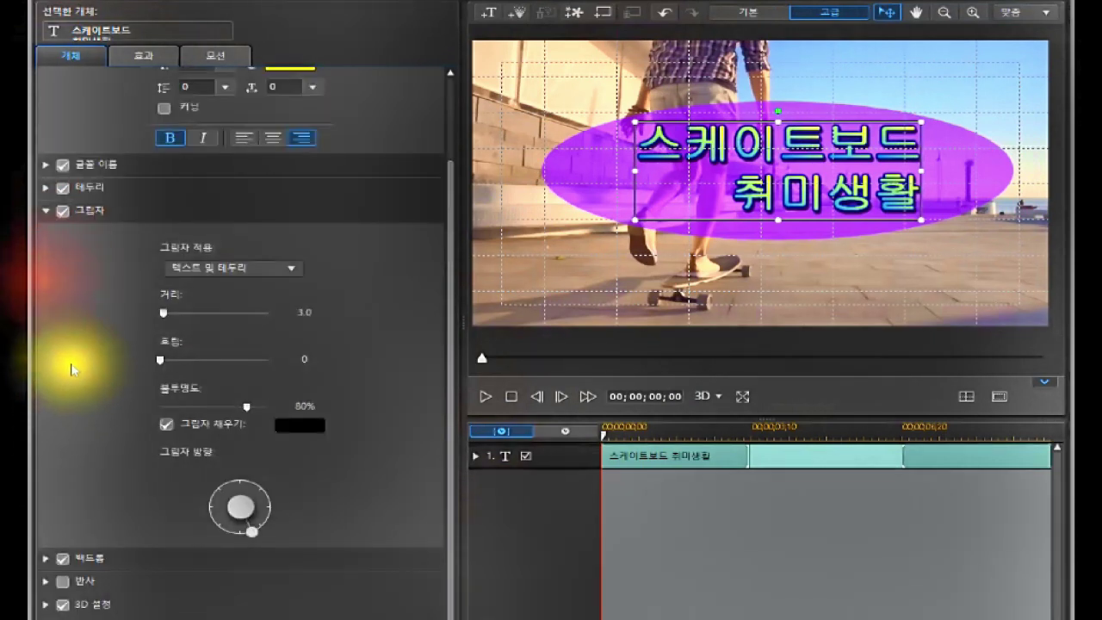
left_click(44, 206)
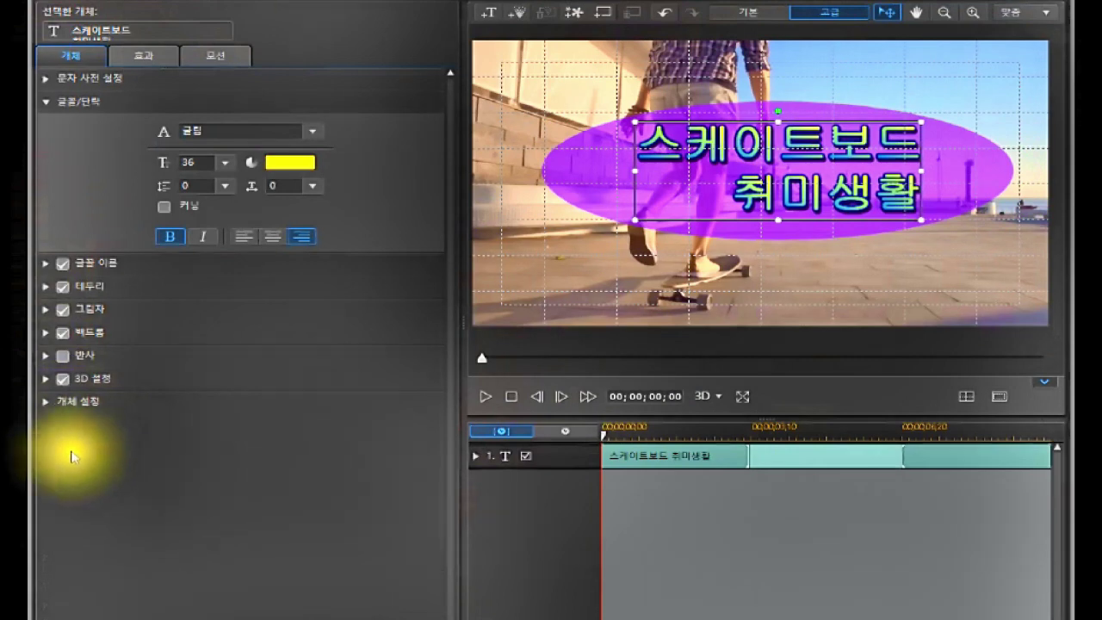
Step: Expand the object settings and set the title's position to X 0.541 and Y 0.460
left_click(43, 403)
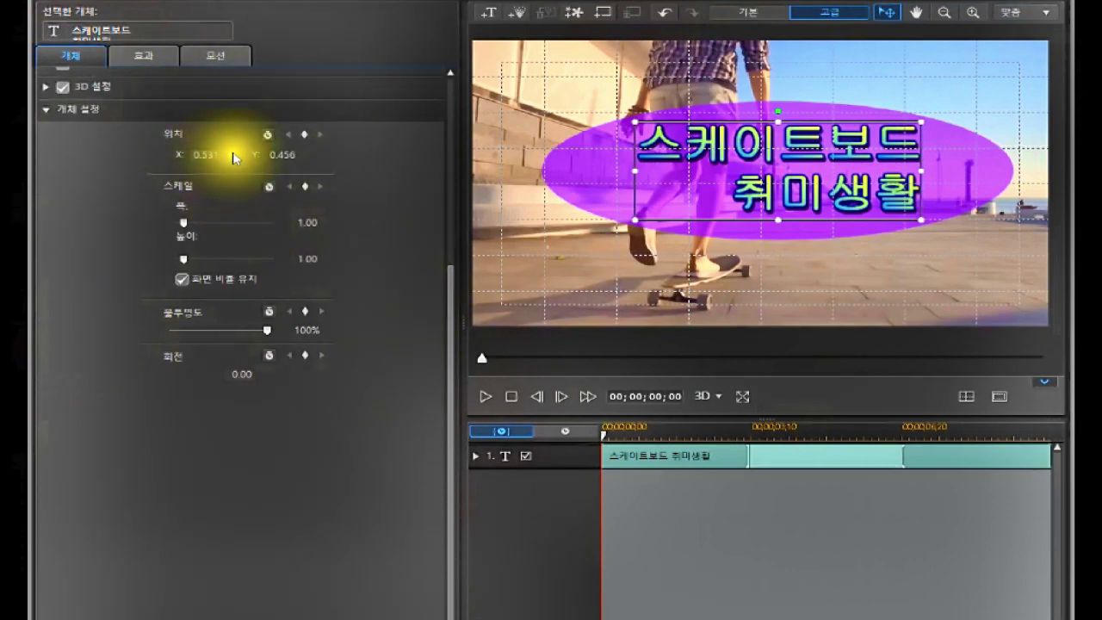
left_click(272, 153)
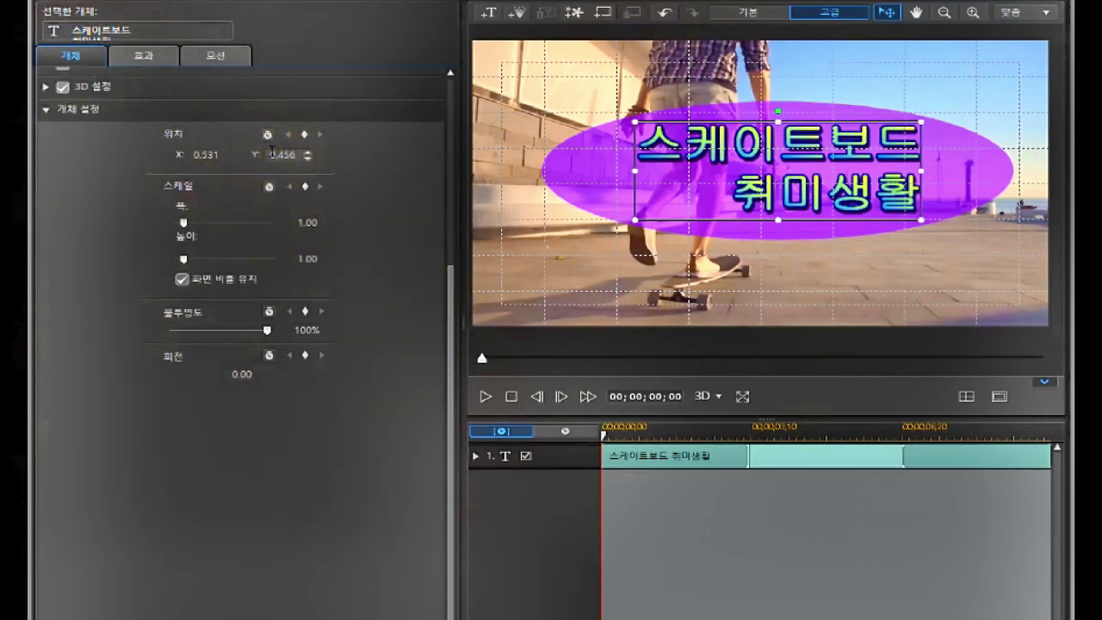
left_click(247, 153)
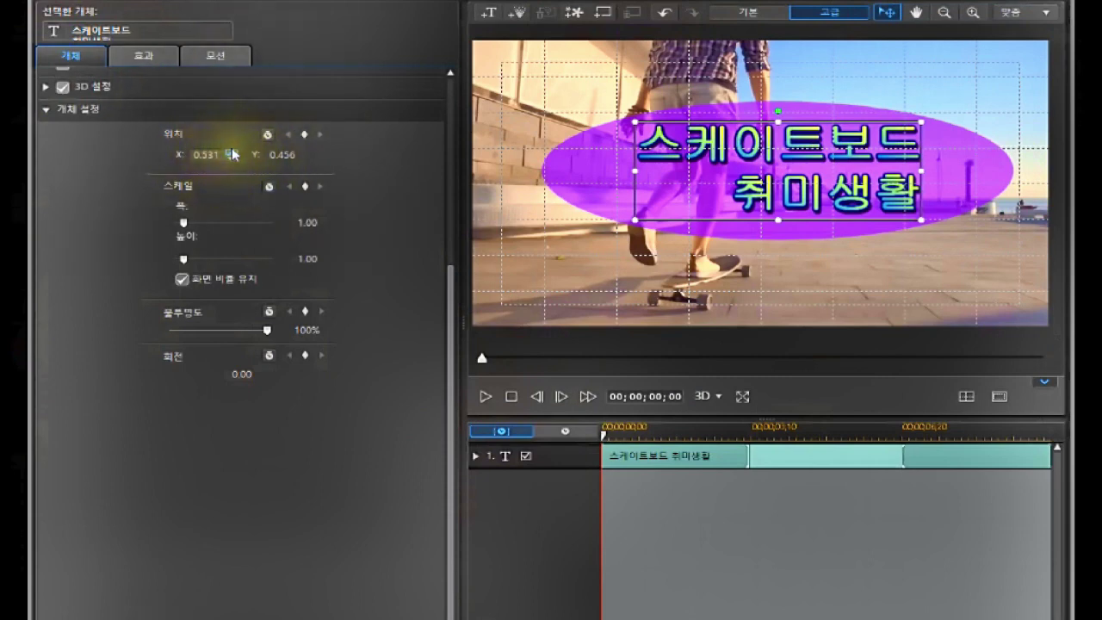
mouse_move(233, 154)
left_mouse_down()
mouse_move(250, 165)
mouse_move(234, 155)
left_mouse_up()
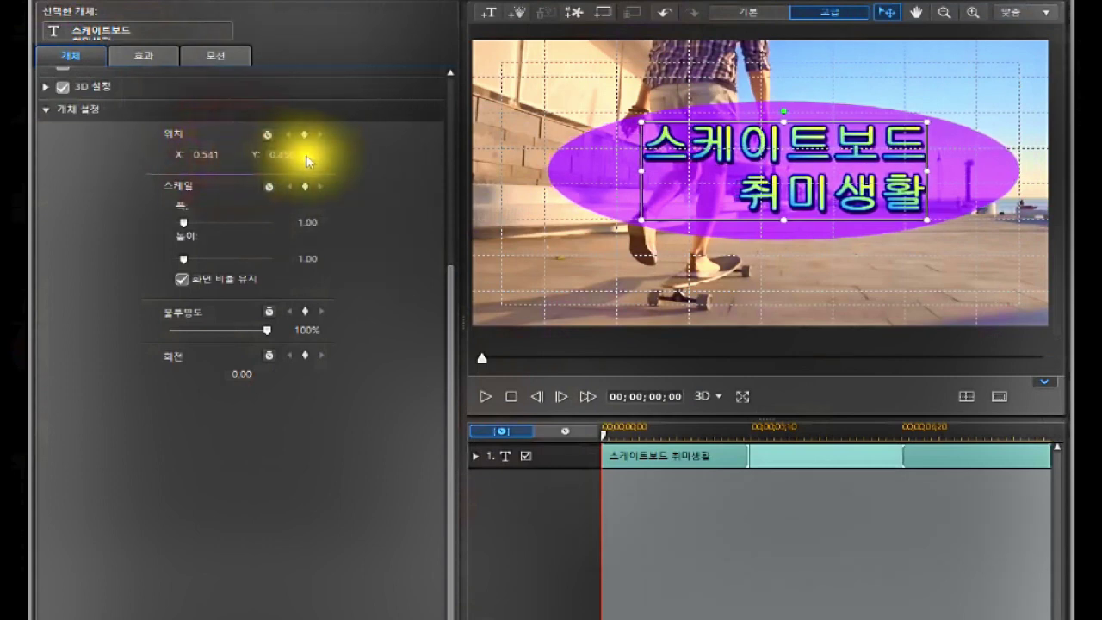
left_click_drag(308, 150, 312, 152)
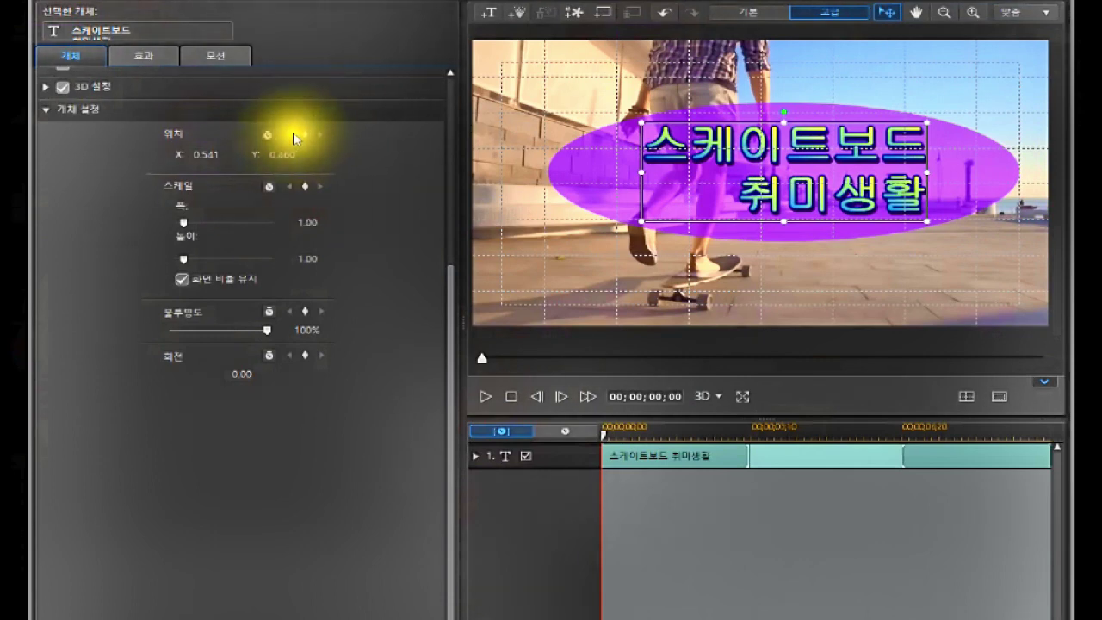
Step: Move the playhead to 00;00;01;15 and scale the title proportionally to 1.51 in width and height
left_click(668, 422)
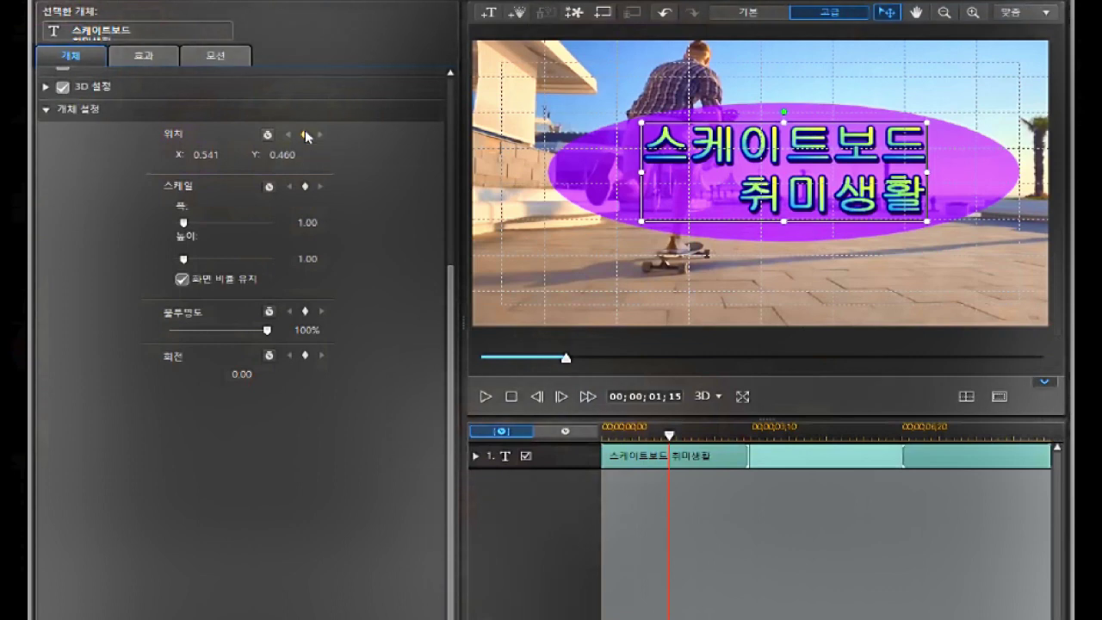
left_click(305, 130)
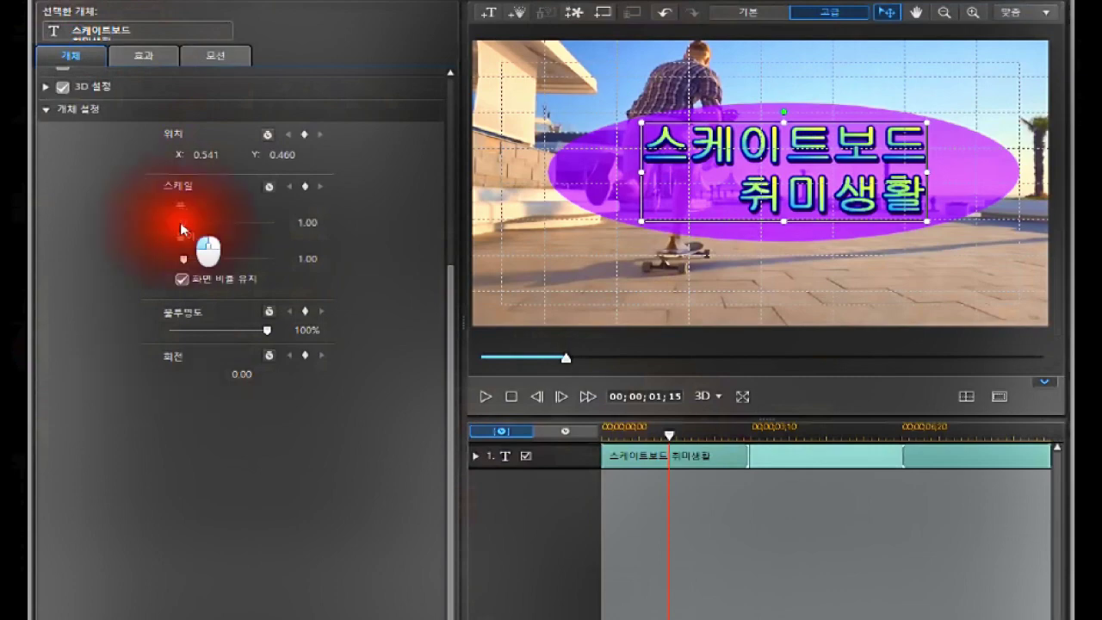
left_click_drag(180, 222, 192, 248)
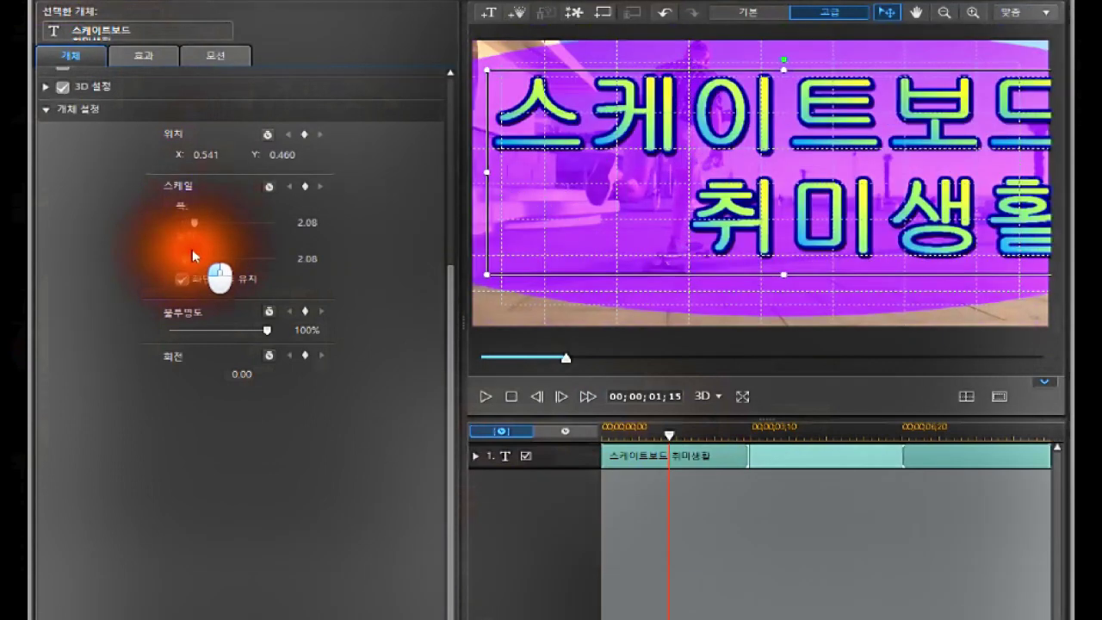
left_click_drag(192, 249, 179, 284)
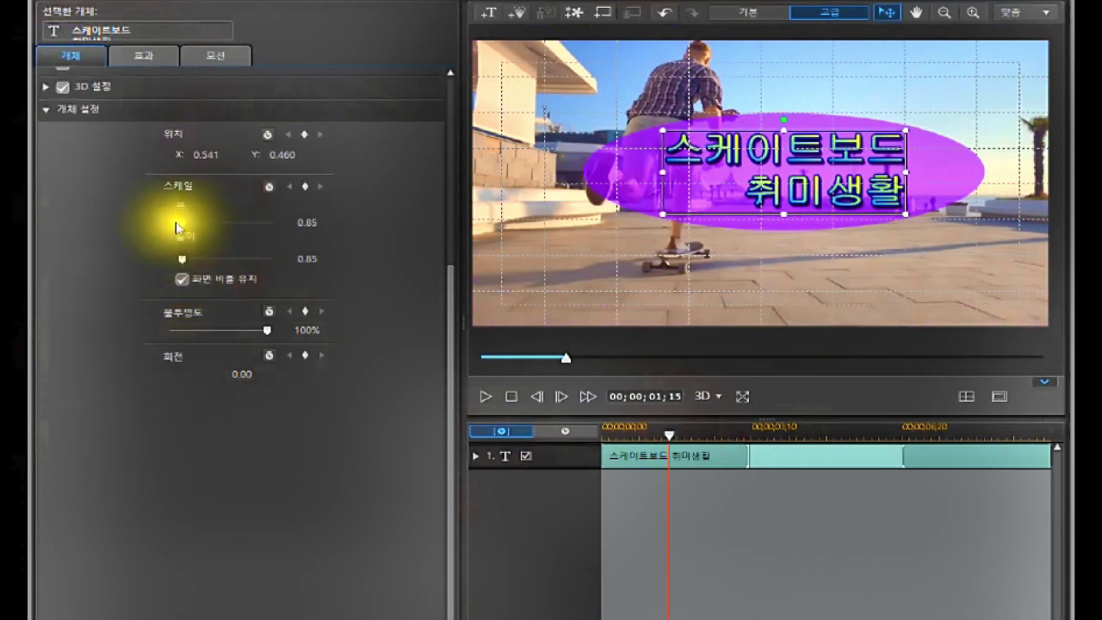
left_click_drag(182, 226, 186, 287)
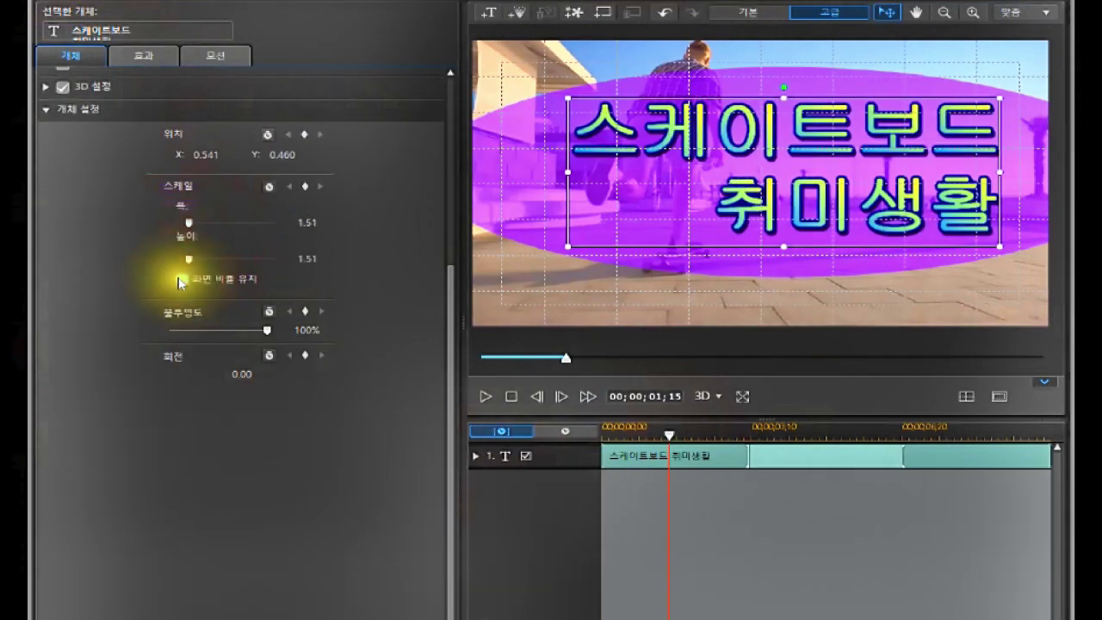
Step: Unlock the title's aspect ratio, set its scale to width 0.77 and height 1.43, and try the opacity, leaving it at 100%
left_click(184, 280)
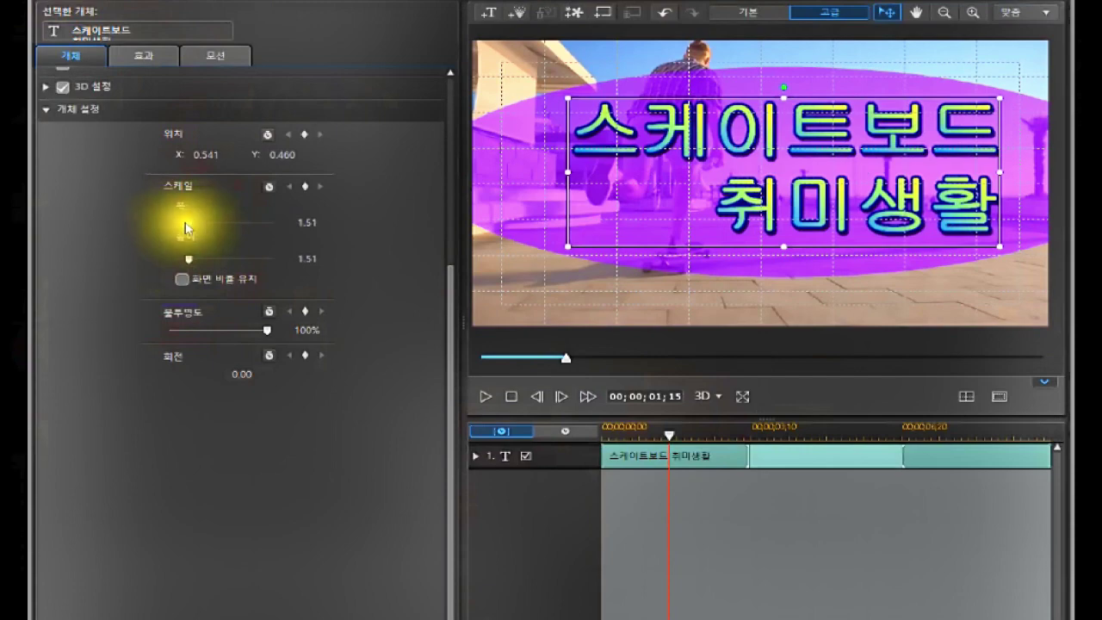
left_click_drag(185, 221, 186, 263)
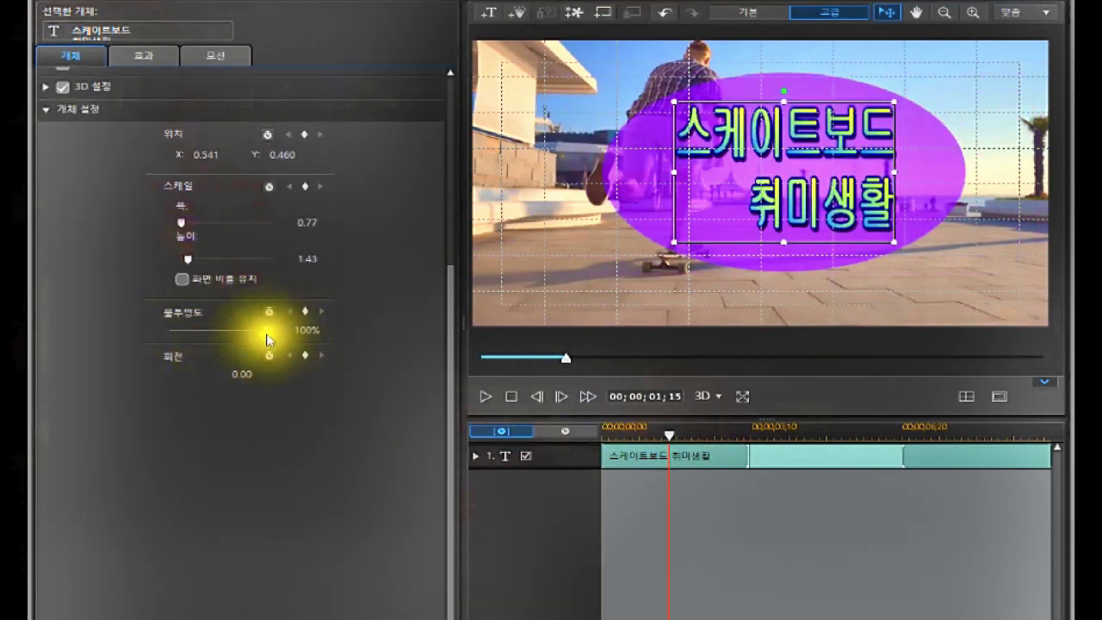
left_click_drag(265, 331, 288, 355)
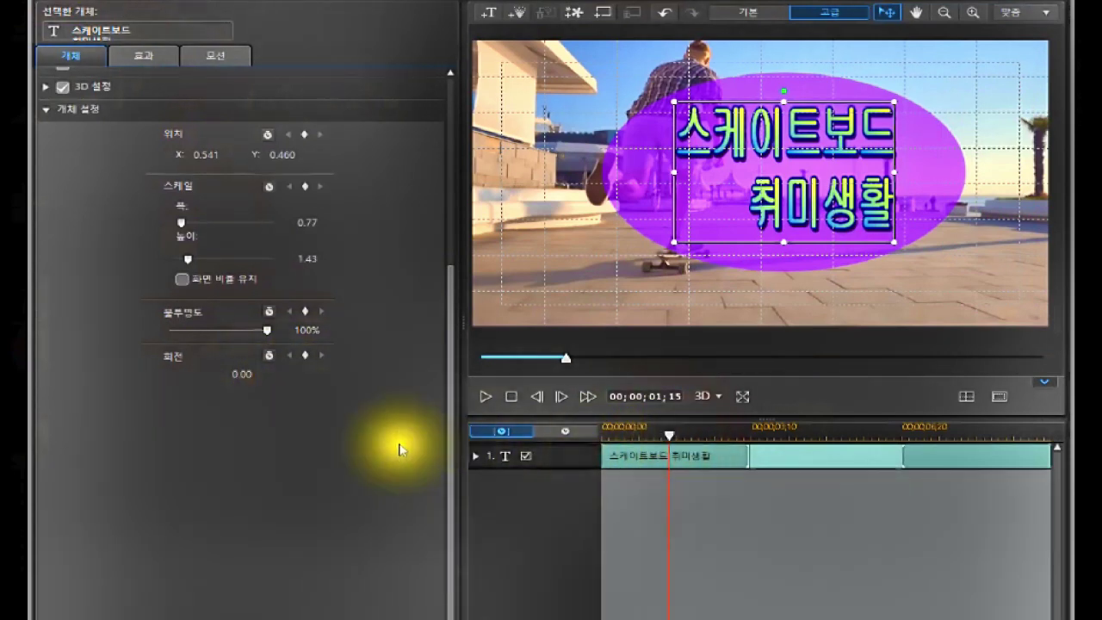
Step: Add a rotation keyframe at 00;00;01;15 and another at 00;00;02;28 with the title rotated to -720.00, after trying 5.00
left_click(304, 355)
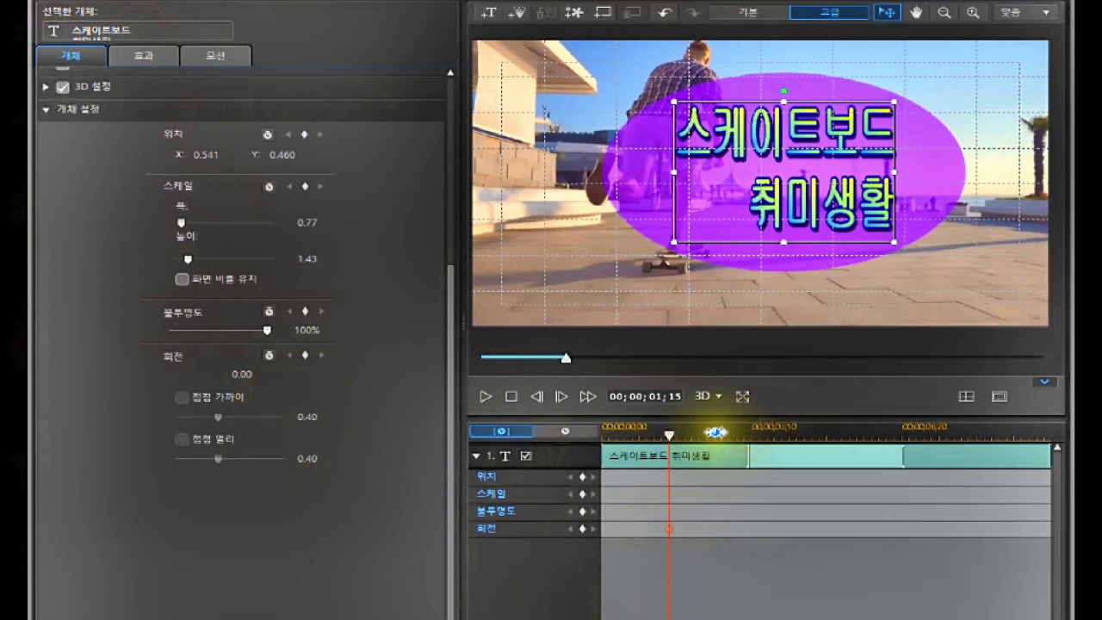
left_click(730, 432)
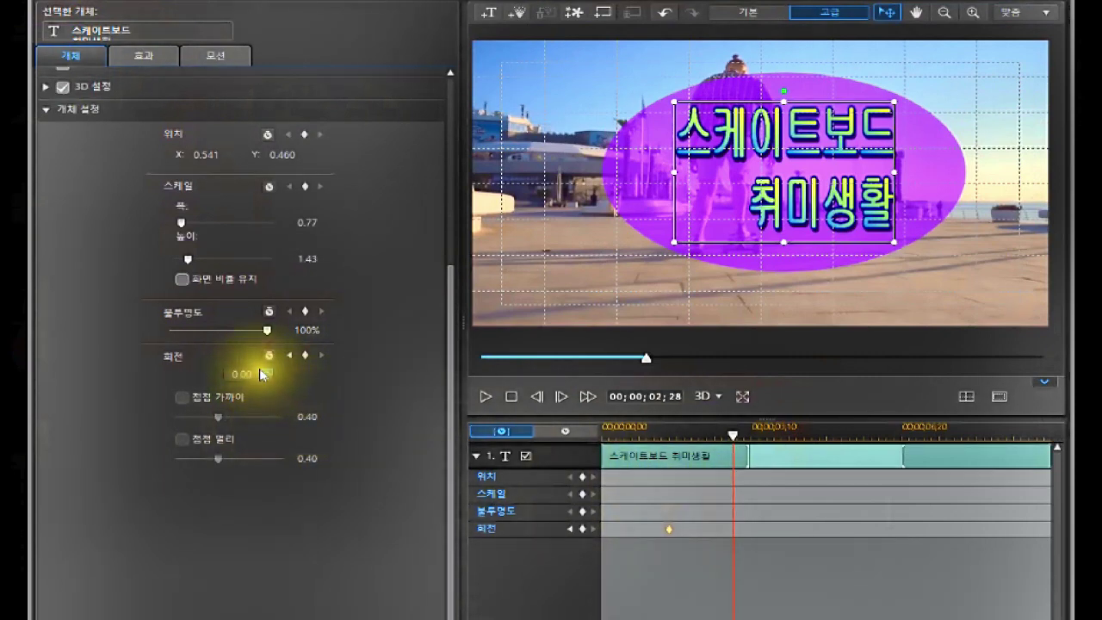
left_click(225, 372)
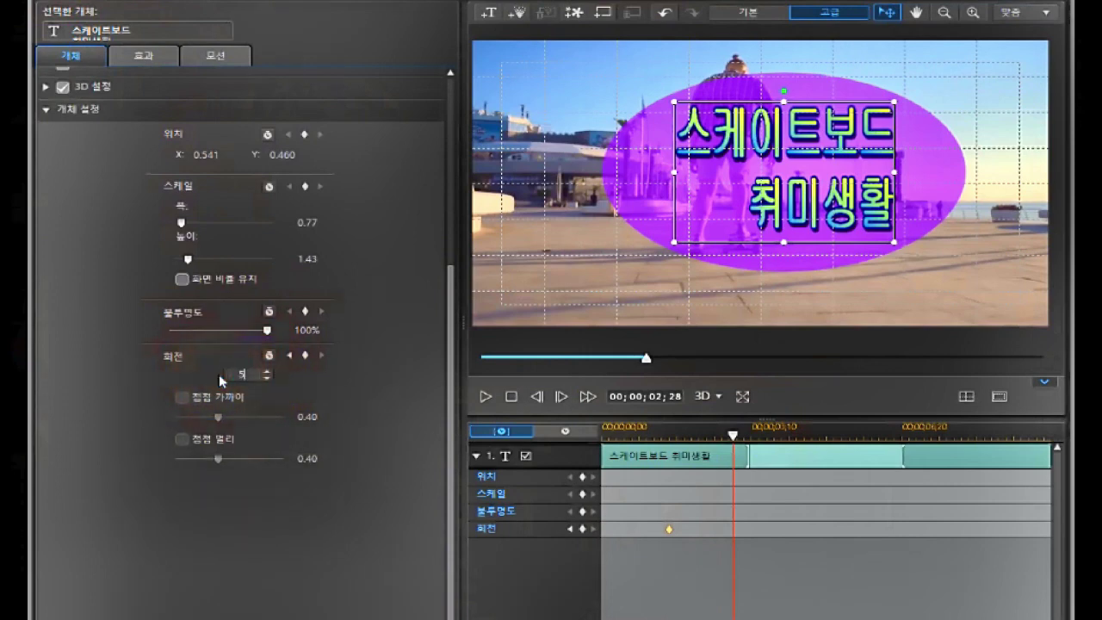
key("Return")
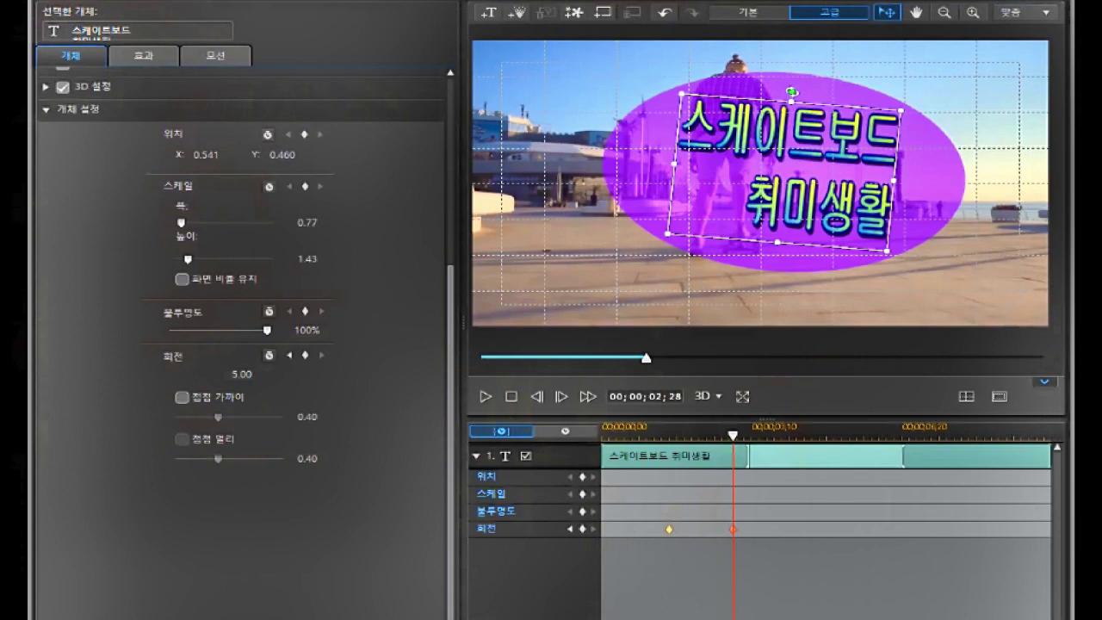
mouse_move(791, 91)
left_mouse_down()
mouse_move(738, 49)
mouse_move(812, 70)
mouse_move(677, 111)
mouse_move(642, 105)
mouse_move(870, 219)
mouse_move(890, 104)
mouse_move(581, 153)
mouse_move(705, 91)
mouse_move(832, 78)
mouse_move(720, 239)
mouse_move(763, 54)
mouse_move(863, 233)
mouse_move(684, 167)
mouse_move(833, 189)
mouse_move(757, 55)
mouse_move(756, 99)
mouse_move(780, 95)
mouse_move(859, 278)
left_mouse_up()
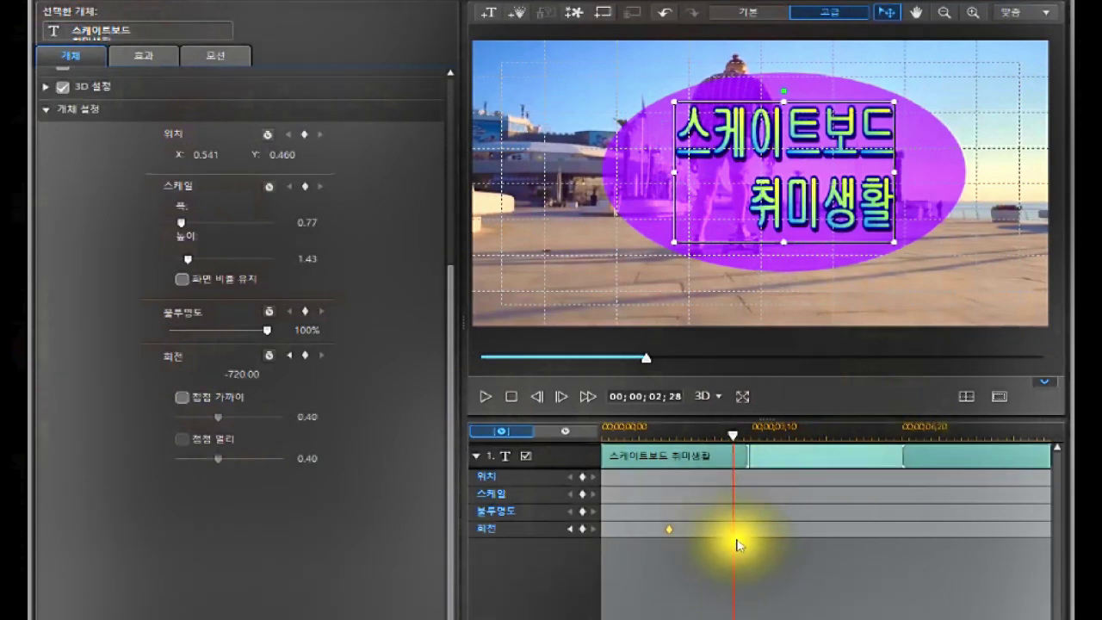
Step: Play the title's rotation animation from the beginning and stop the preview
left_click(510, 395)
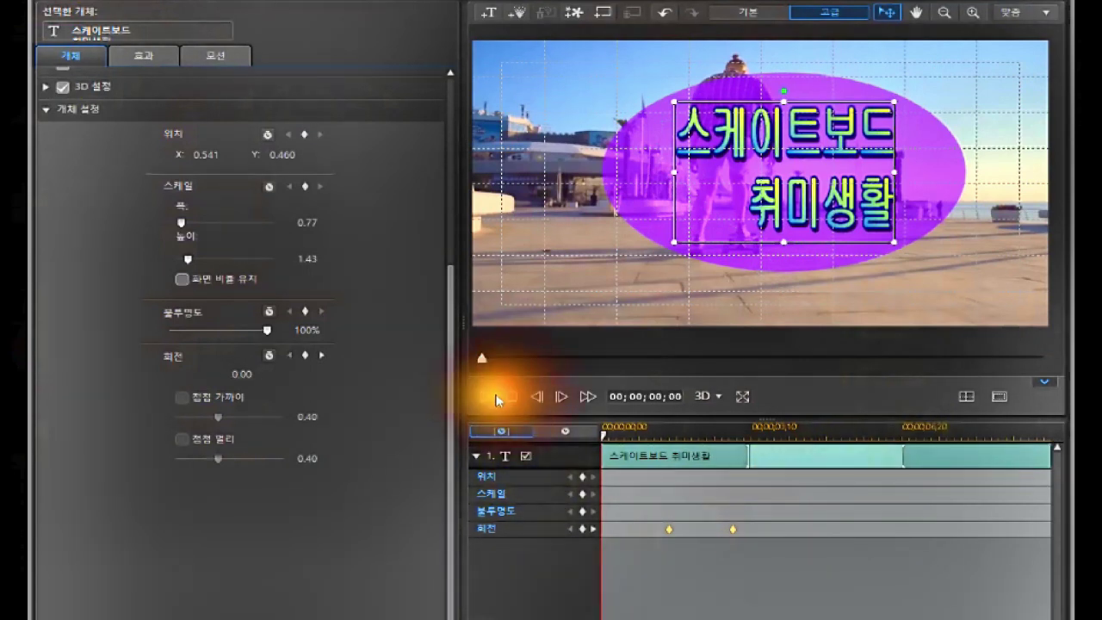
left_click(480, 396)
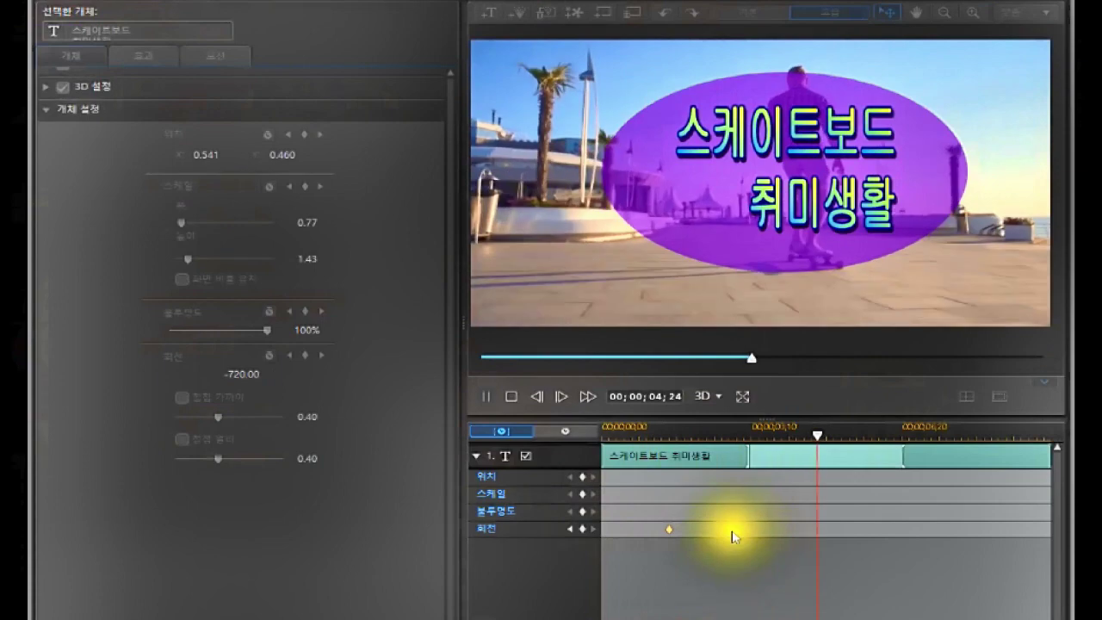
left_click(514, 398)
left_click(771, 452)
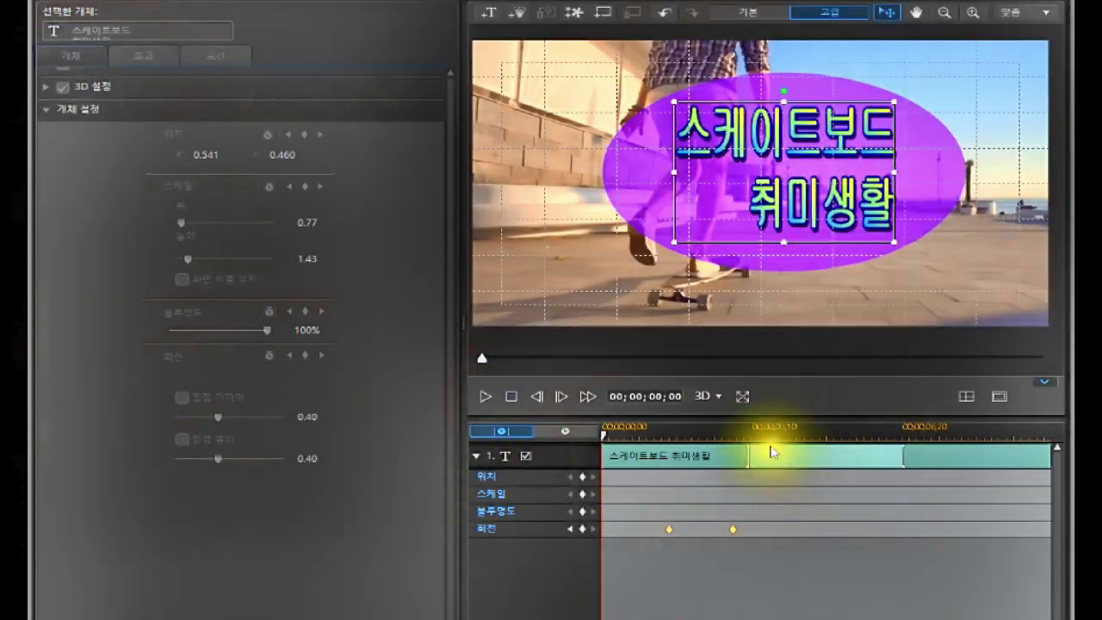
Step: Move the playhead to 00;00;03;24, try easing in the rotation (점점 가까이), and centre-align the title text
left_click(770, 436)
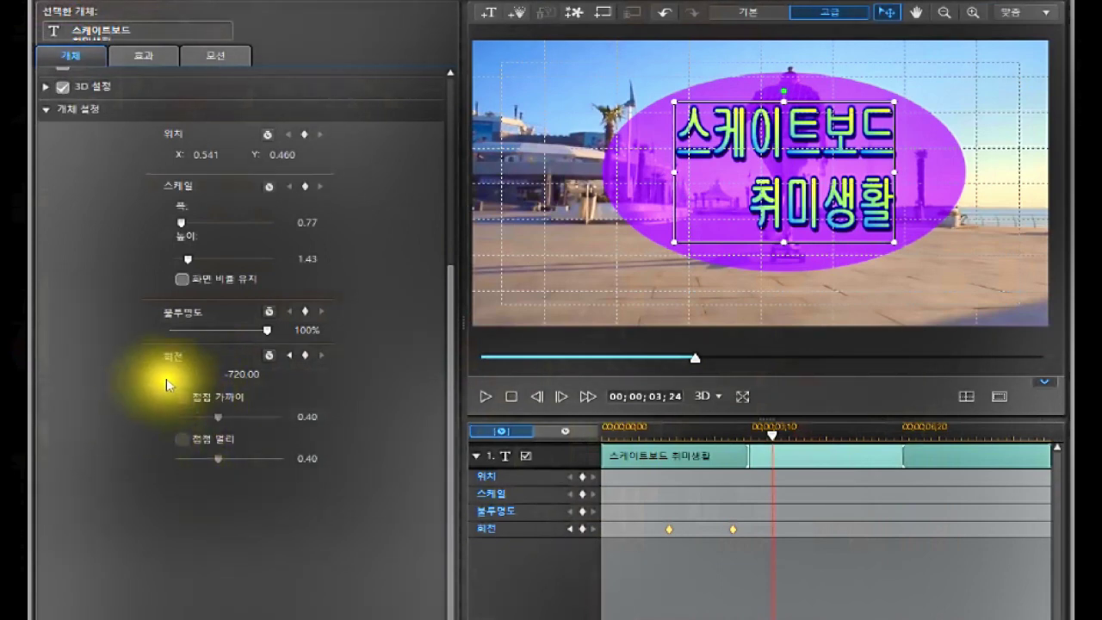
left_click(185, 394)
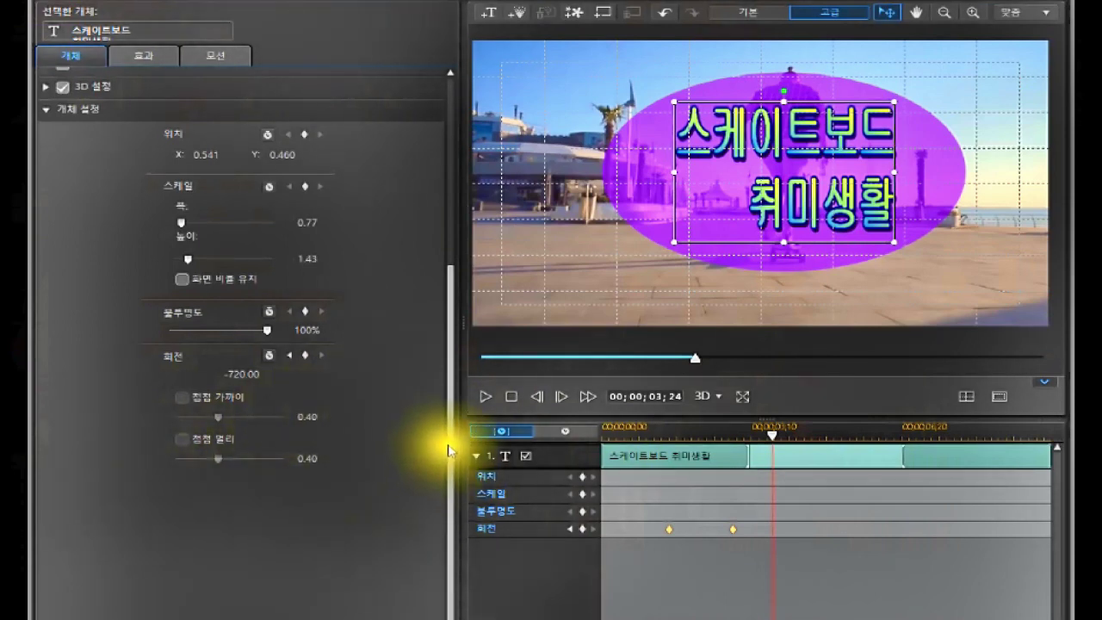
left_click_drag(448, 442, 474, 88)
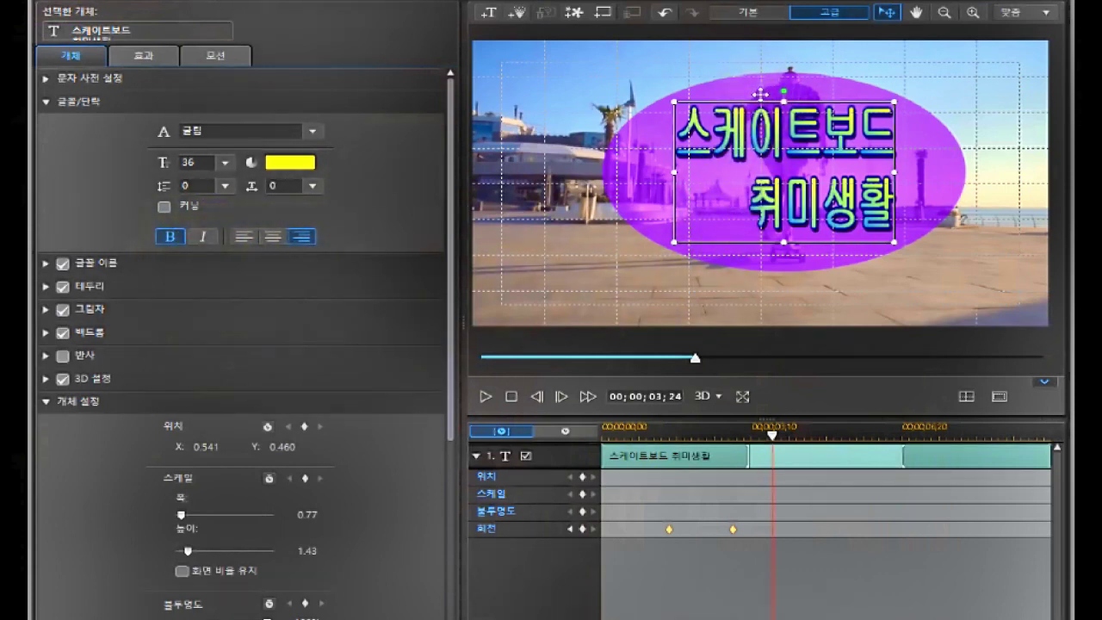
left_click(273, 238)
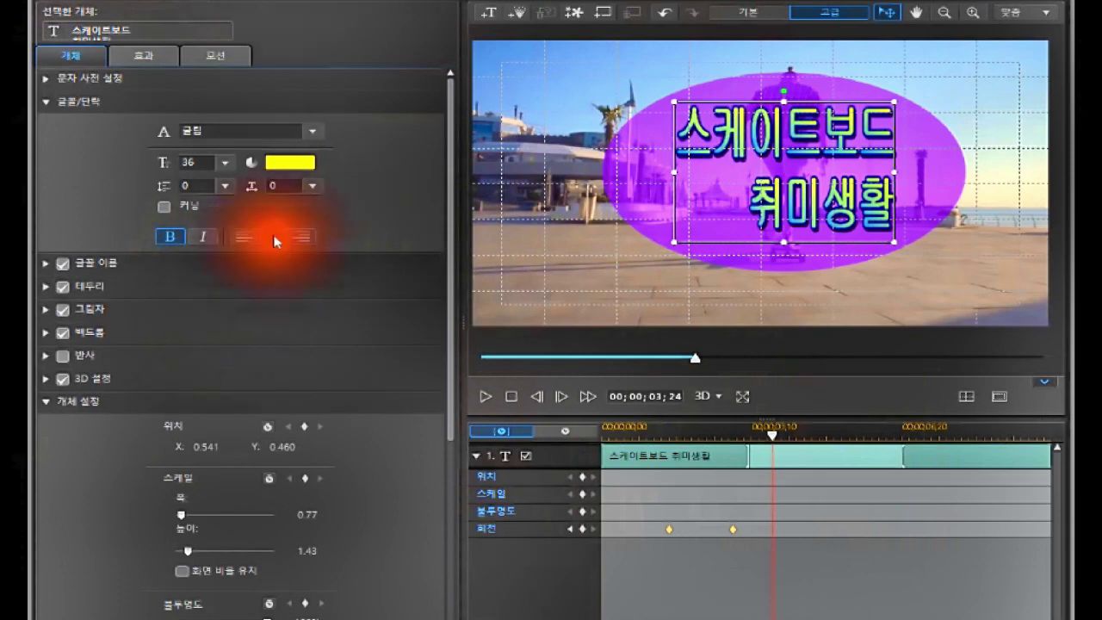
Step: Try left and right alignment on the title text and return it to centre alignment
left_click(243, 238)
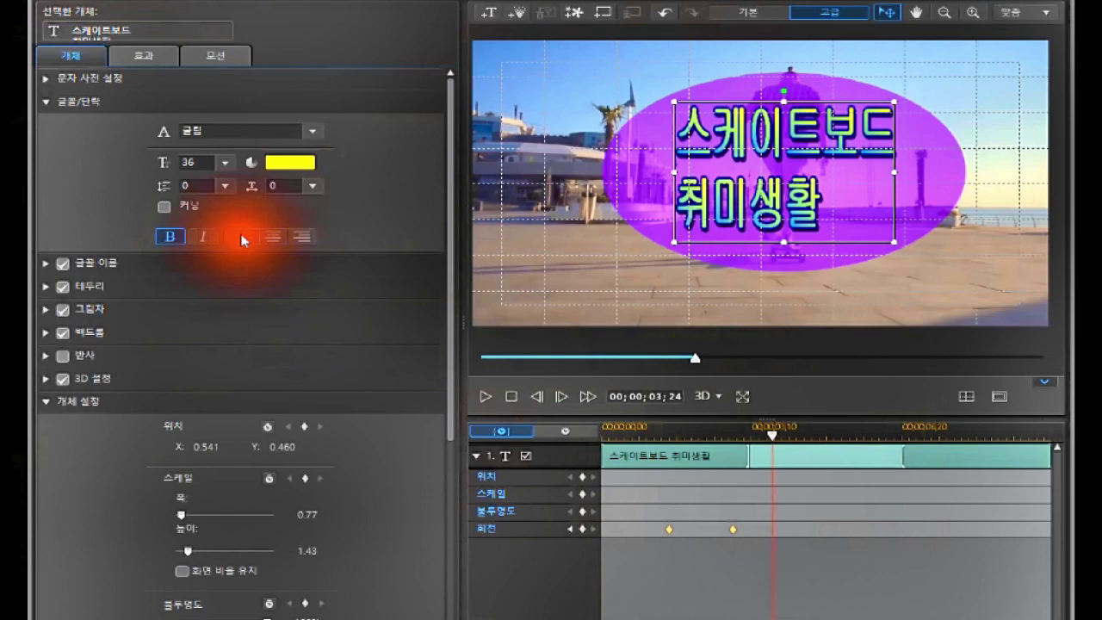
left_click(266, 237)
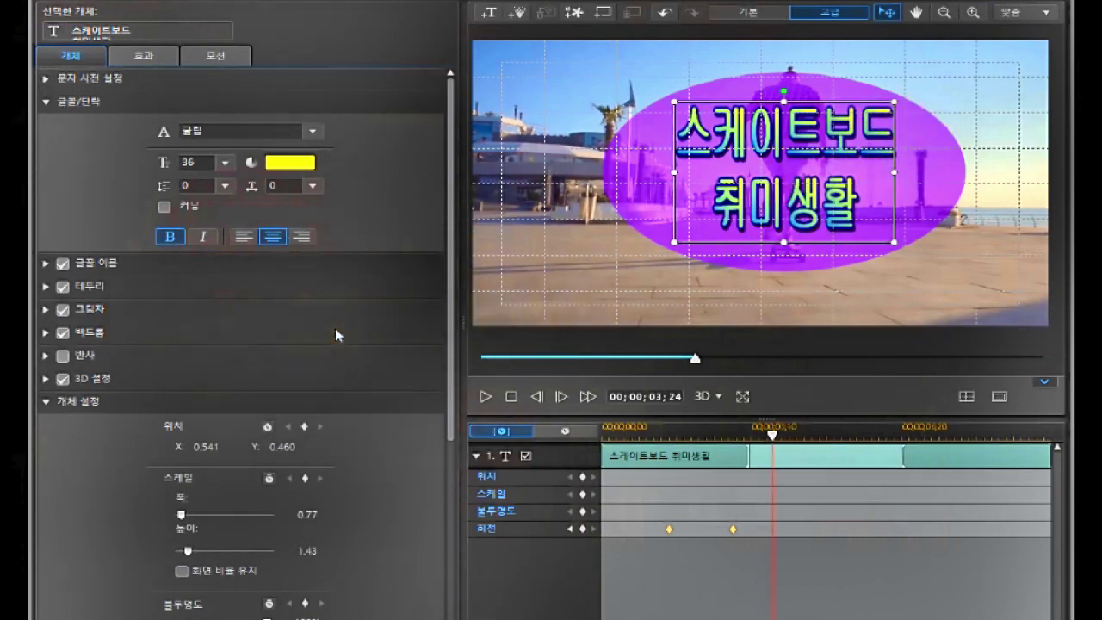
left_click(764, 82)
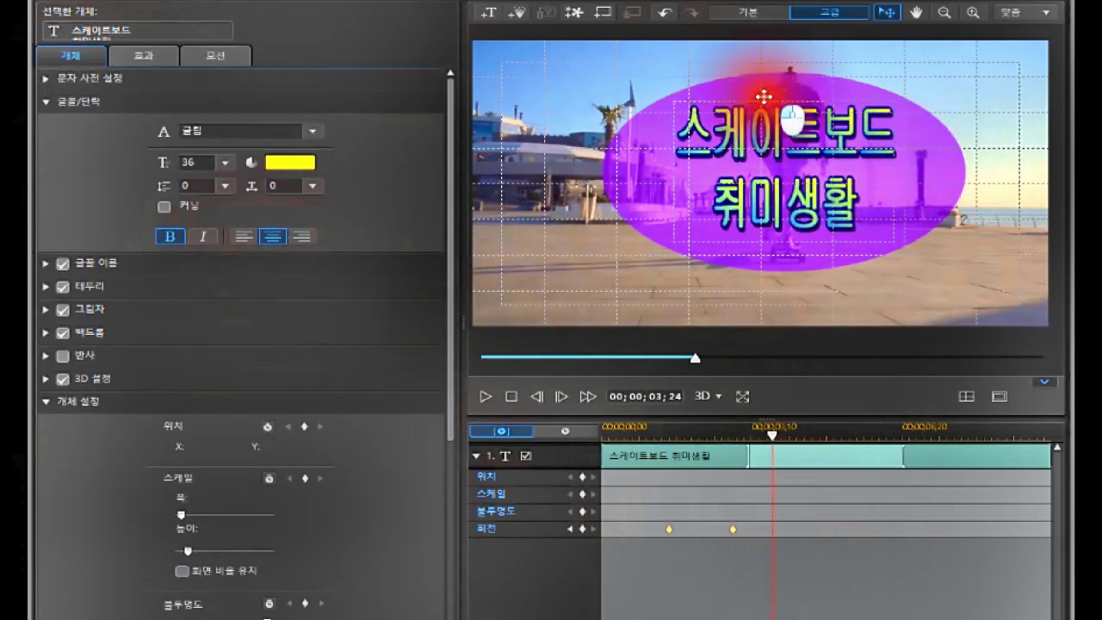
left_click(249, 234)
left_click(301, 237)
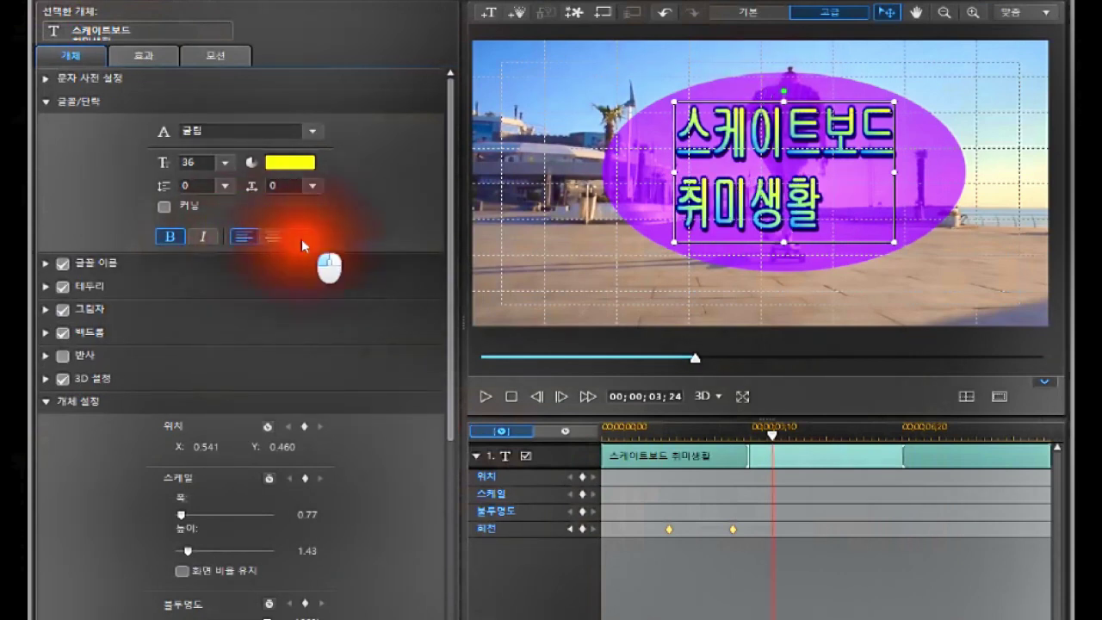
left_click(271, 237)
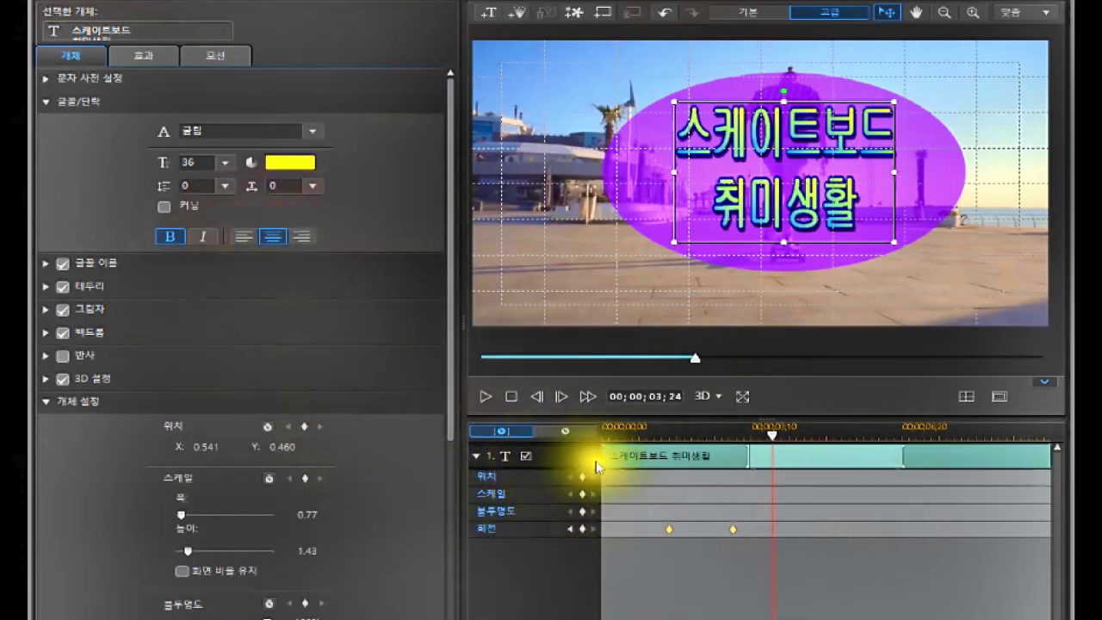
Step: Collapse the title track, remove it from the timeline (제거), and undo the removal
left_click(476, 455)
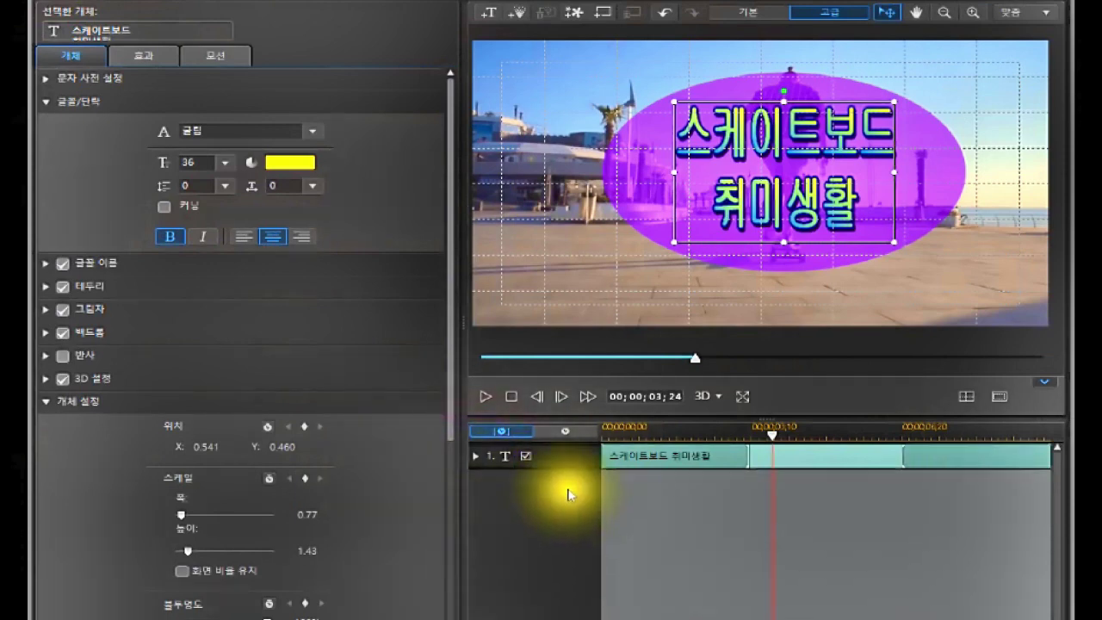
left_click(554, 458)
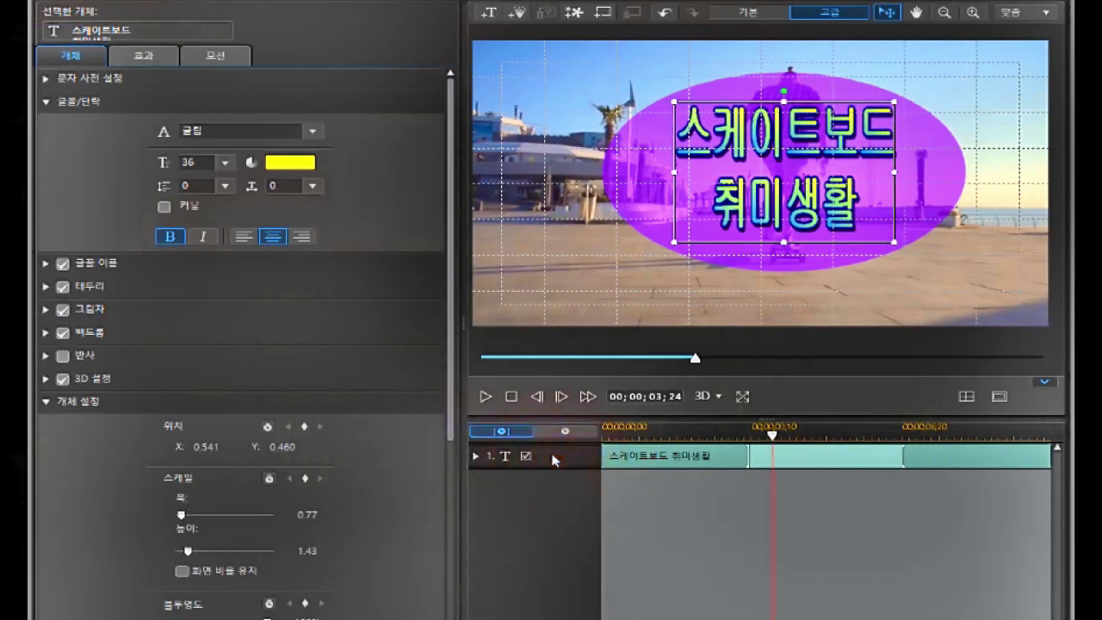
right_click(553, 459)
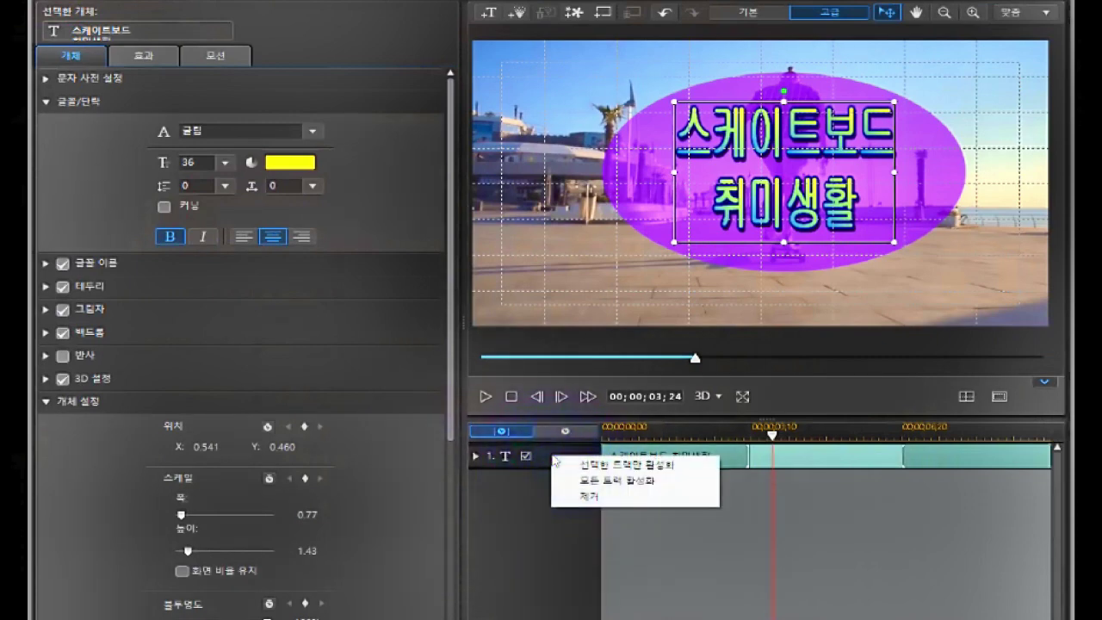
left_click(594, 496)
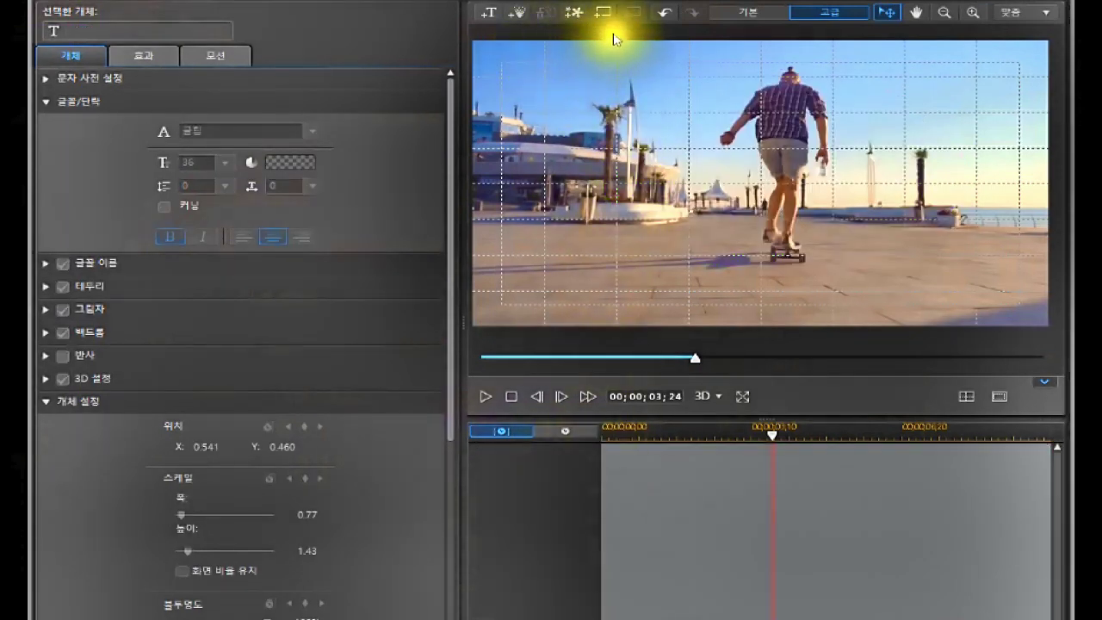
left_click(662, 13)
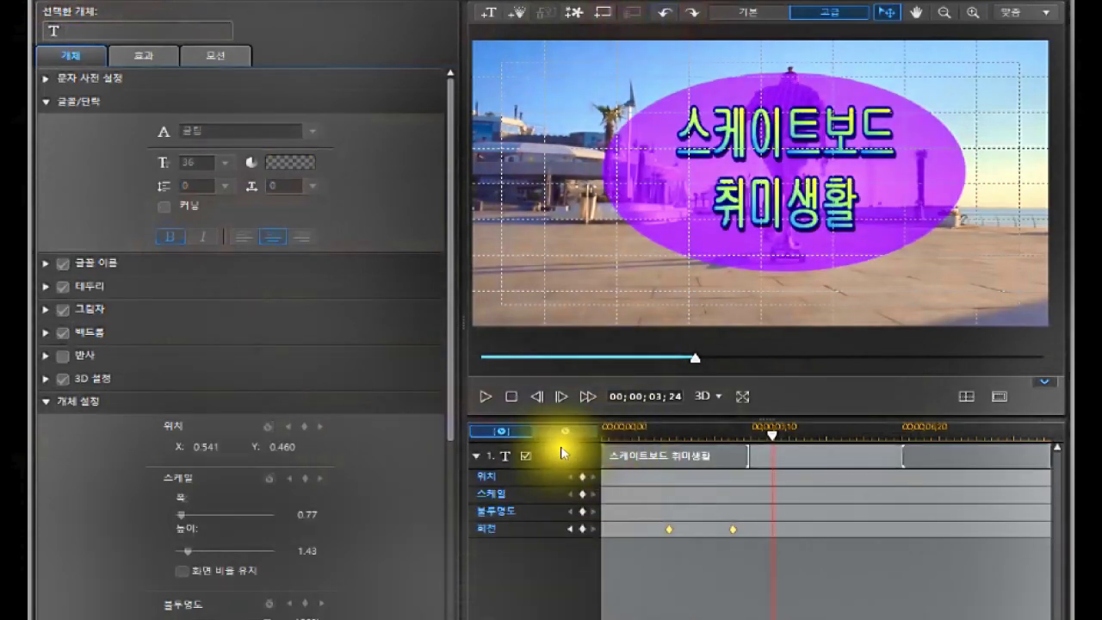
Step: Select the restored title track, delete it once more, and undo the deletion
left_click(580, 452)
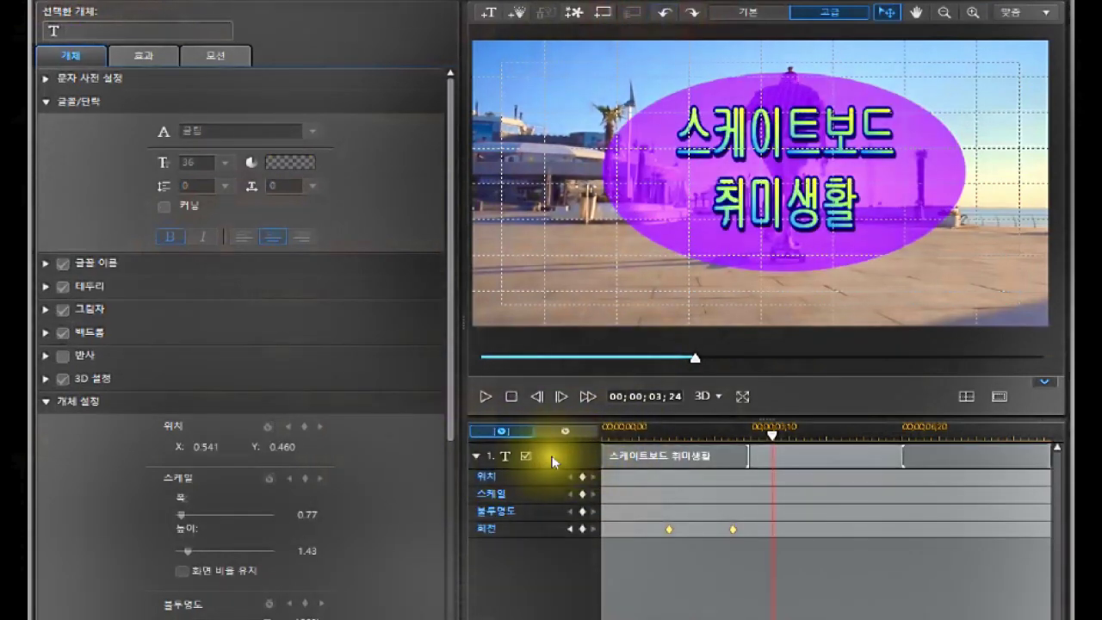
left_click(554, 459)
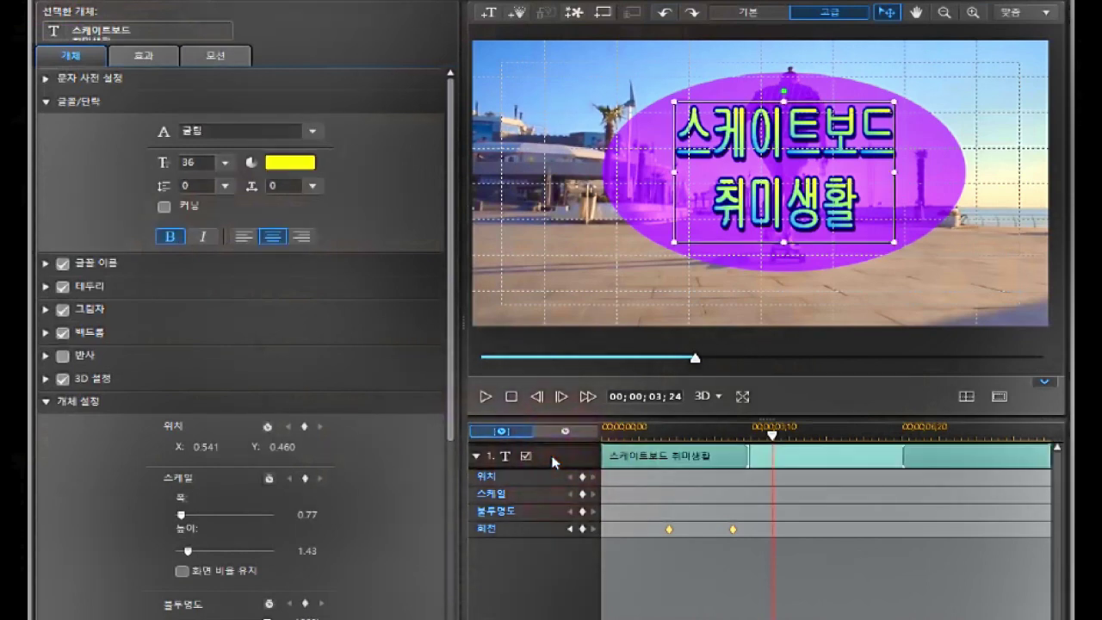
key("Delete")
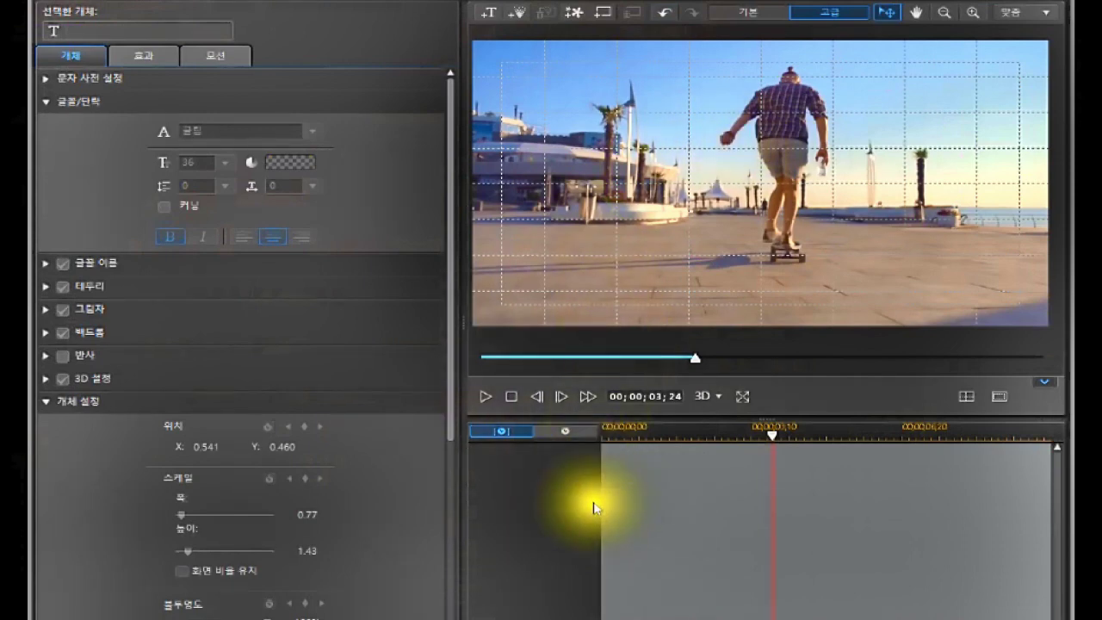
left_click(662, 14)
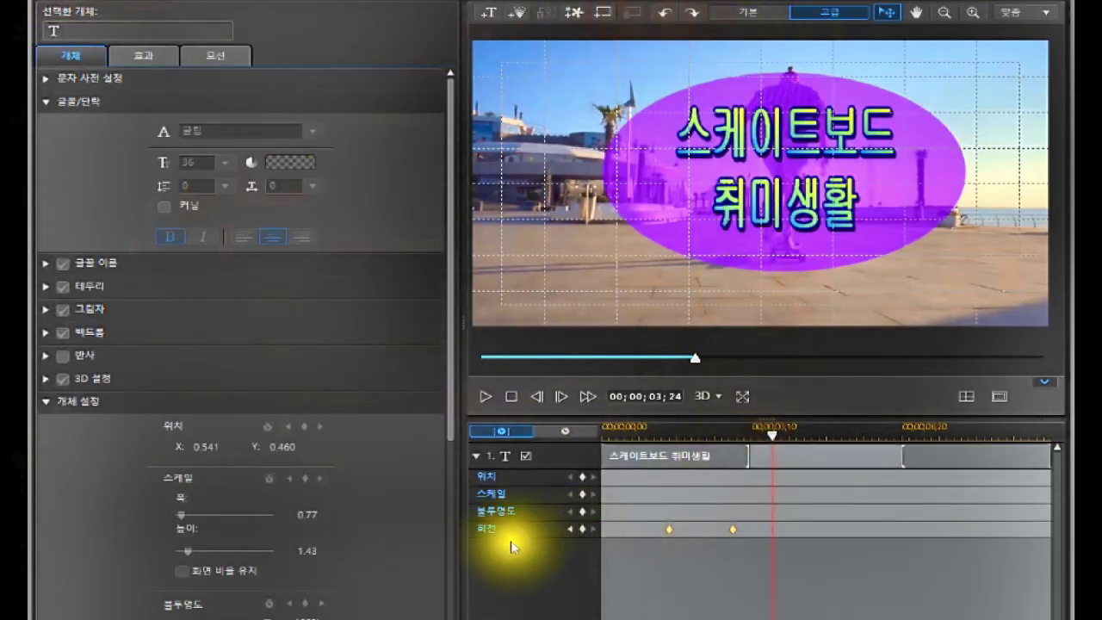
Step: Collapse the title track again and copy (복사) the 스케이트보드 취미생활 title from the preview
left_click(476, 456)
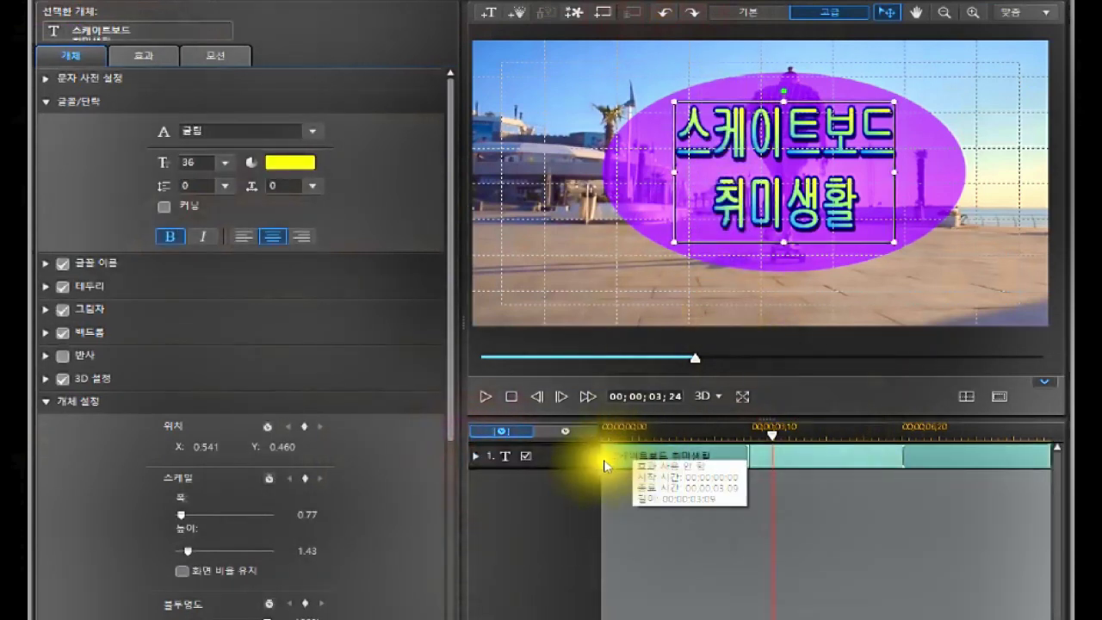
right_click(571, 457)
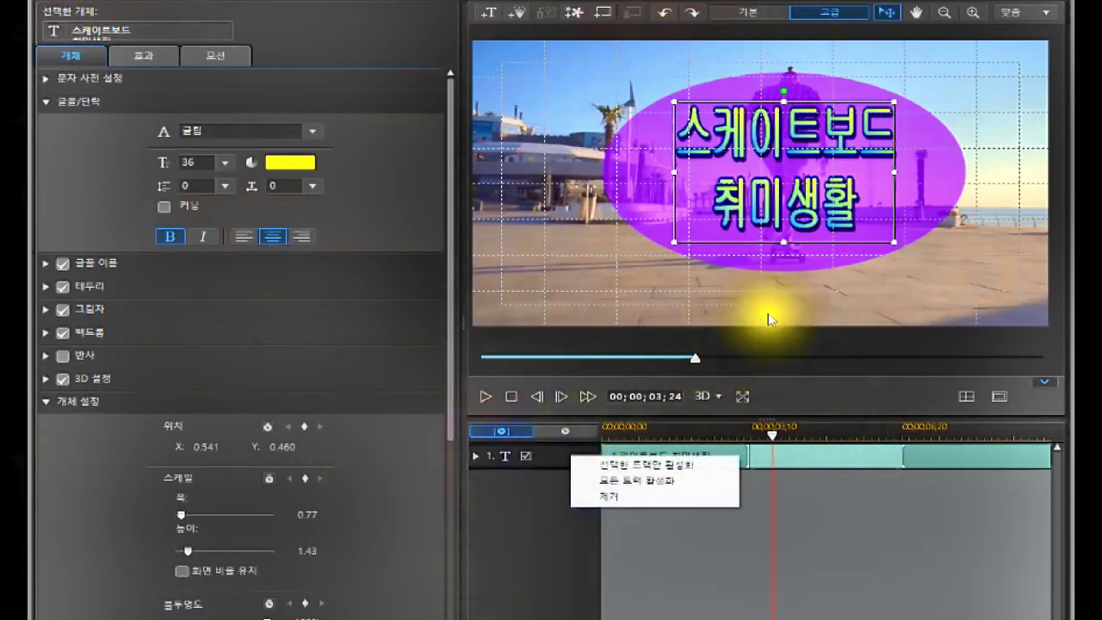
left_click(743, 102)
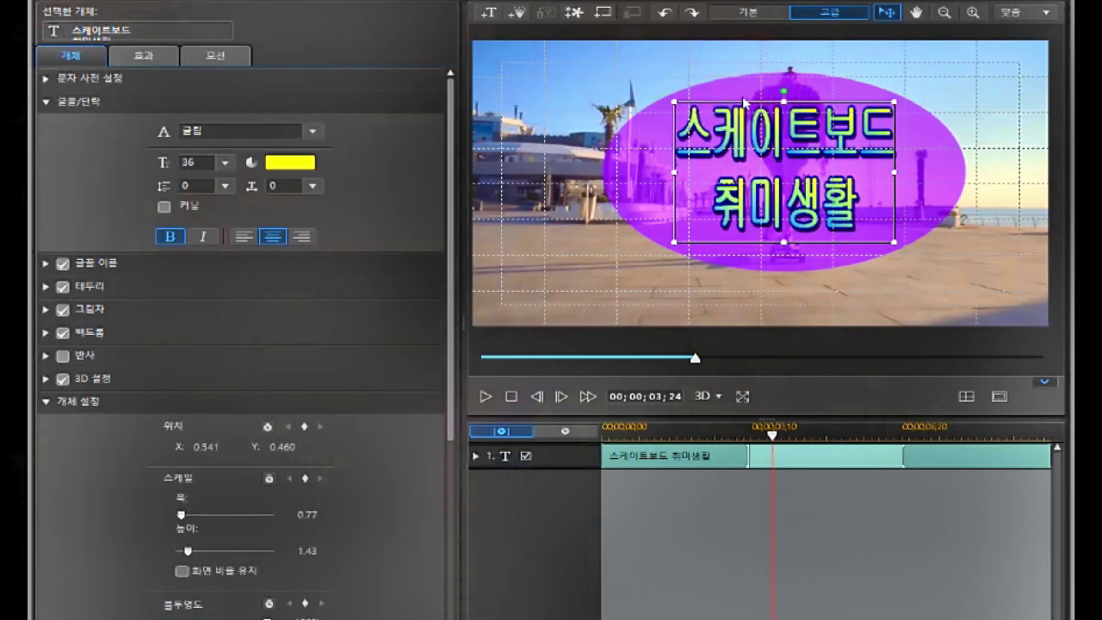
right_click(742, 102)
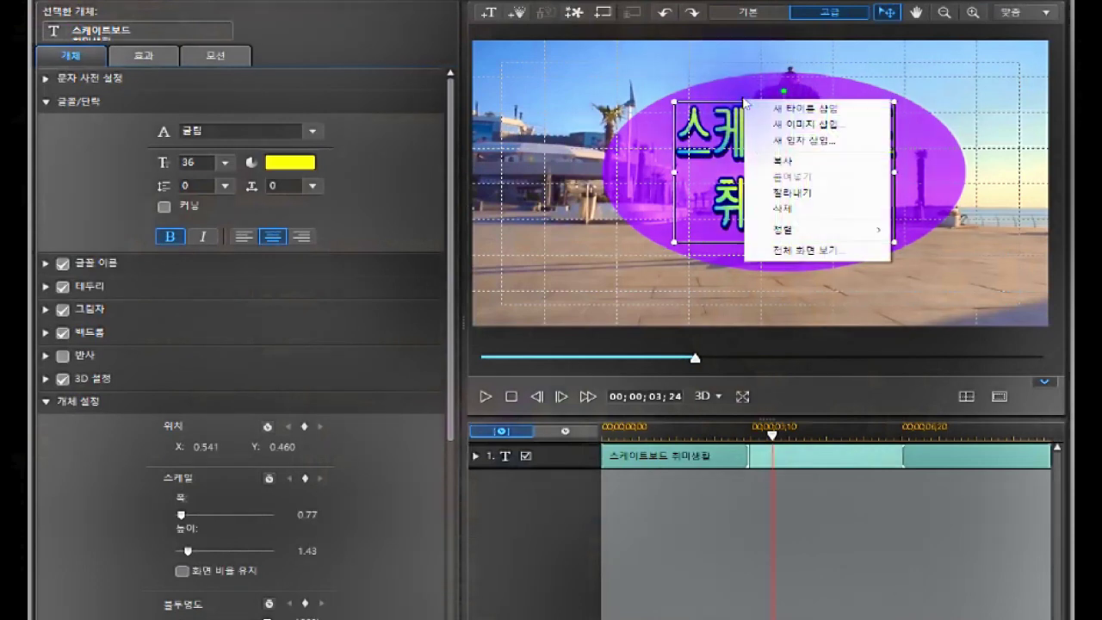
left_click(798, 159)
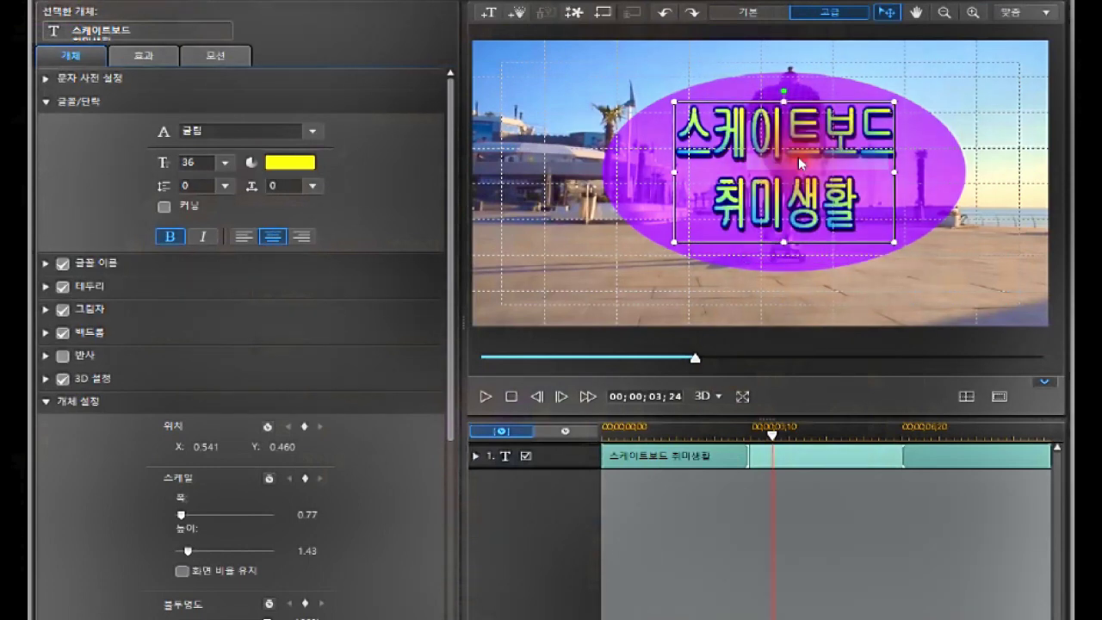
Step: Paste the copied title into the lower-left area of the frame, scaled to width 0.53 and height 0.99 at X 0.183, Y 0.751
left_click(524, 279)
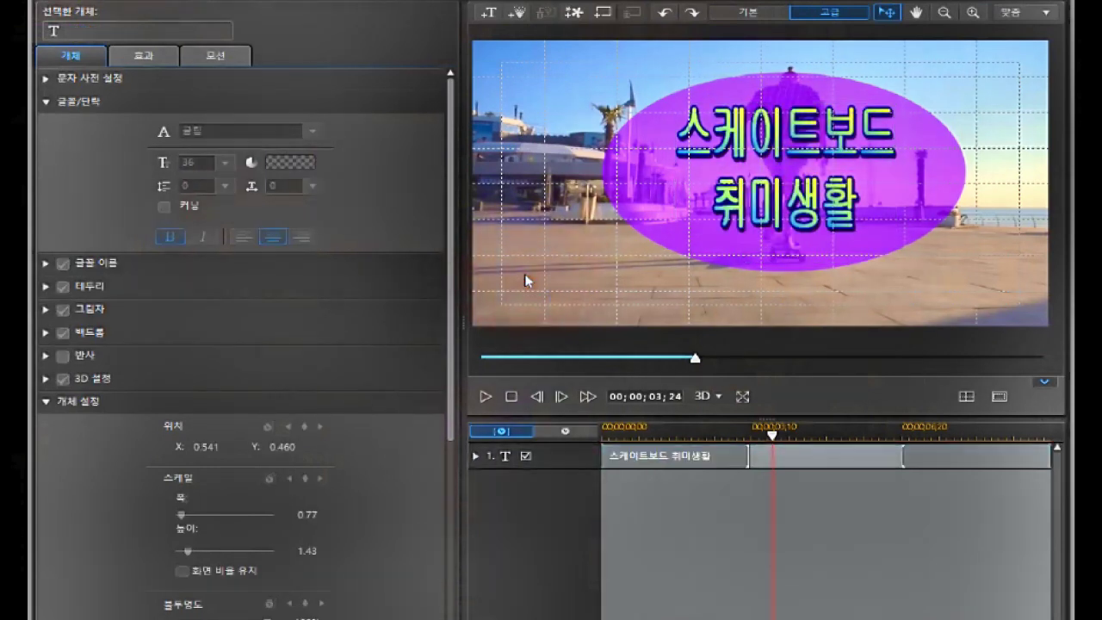
left_click(553, 247)
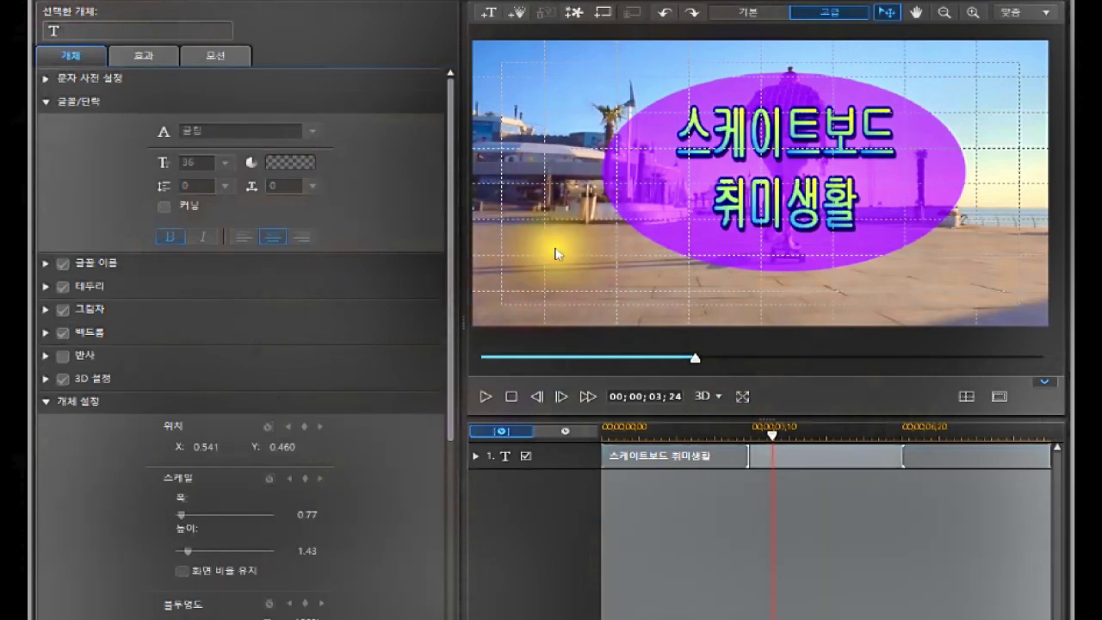
left_click(554, 247)
right_click(555, 251)
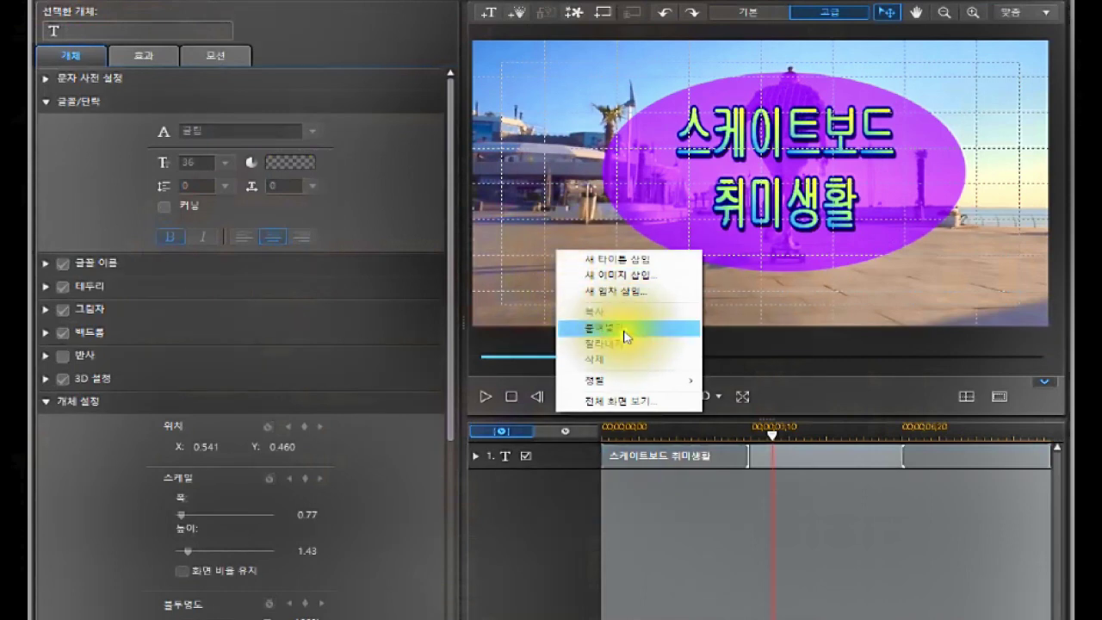
left_click(613, 327)
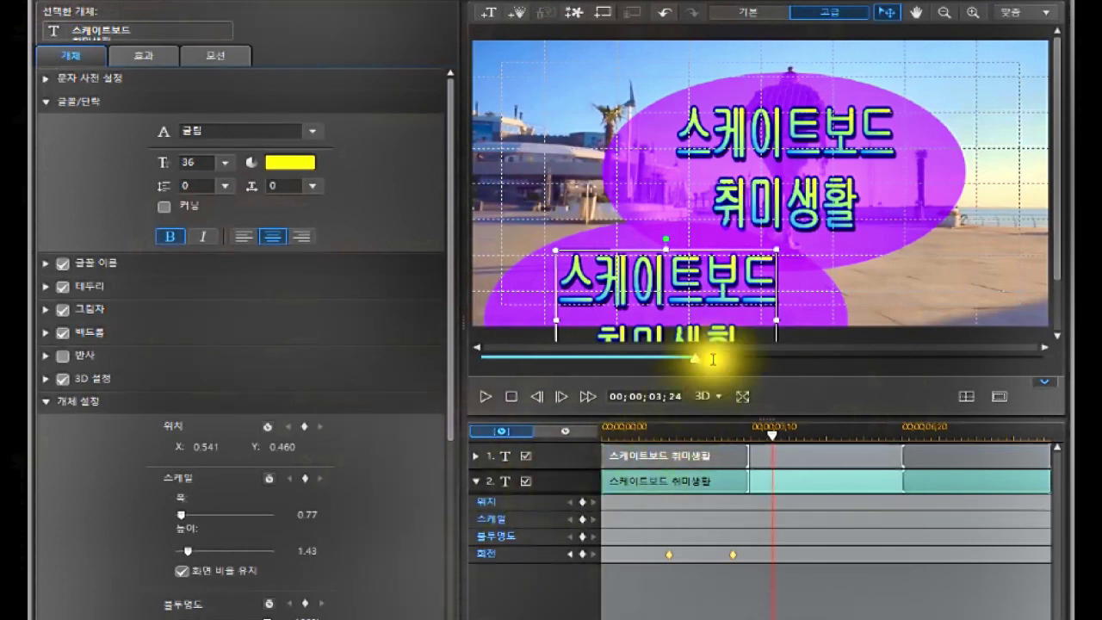
left_click_drag(664, 245, 572, 203)
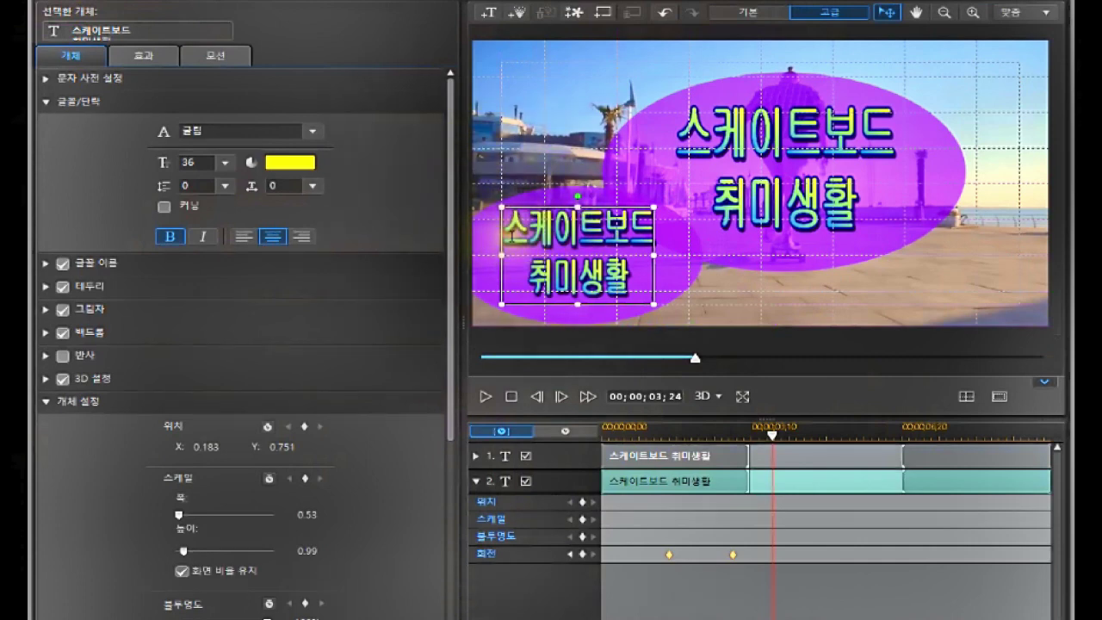
Step: Replace all the text of the pasted title with Powerdirector and move that title to X 0.232, Y 0.792
left_click_drag(508, 215, 629, 308)
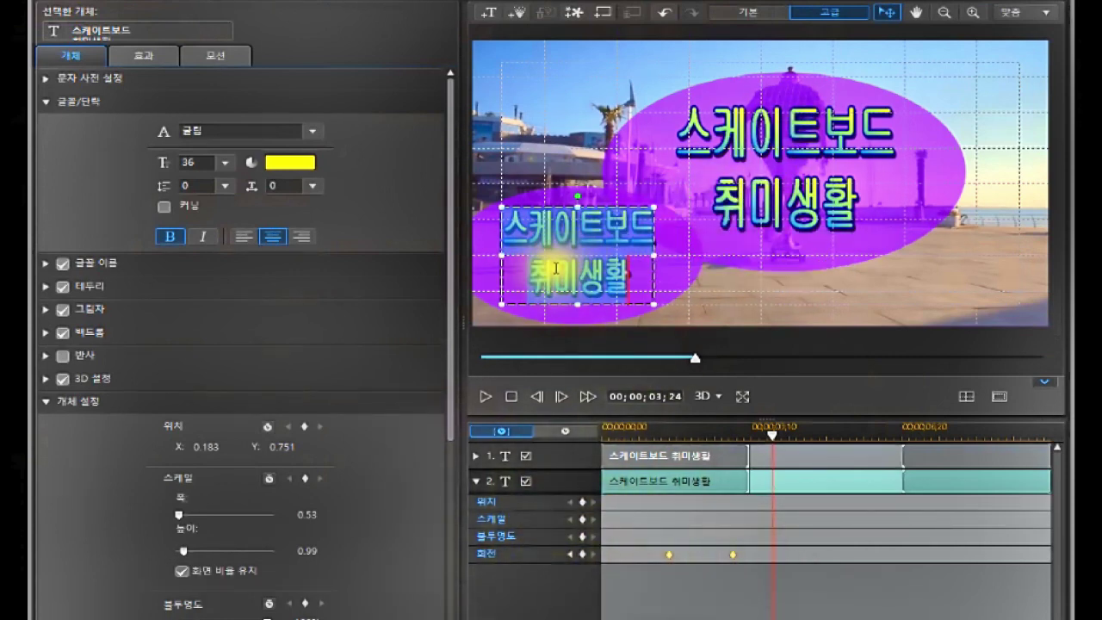
left_click_drag(558, 231, 507, 243)
left_click(507, 234)
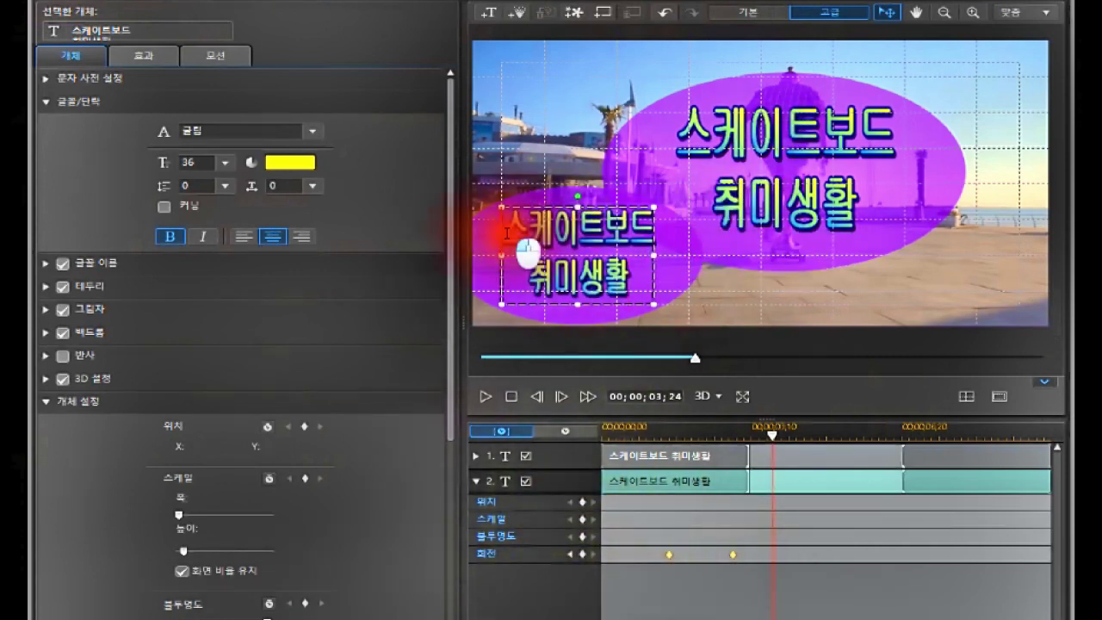
left_click_drag(507, 234, 641, 283)
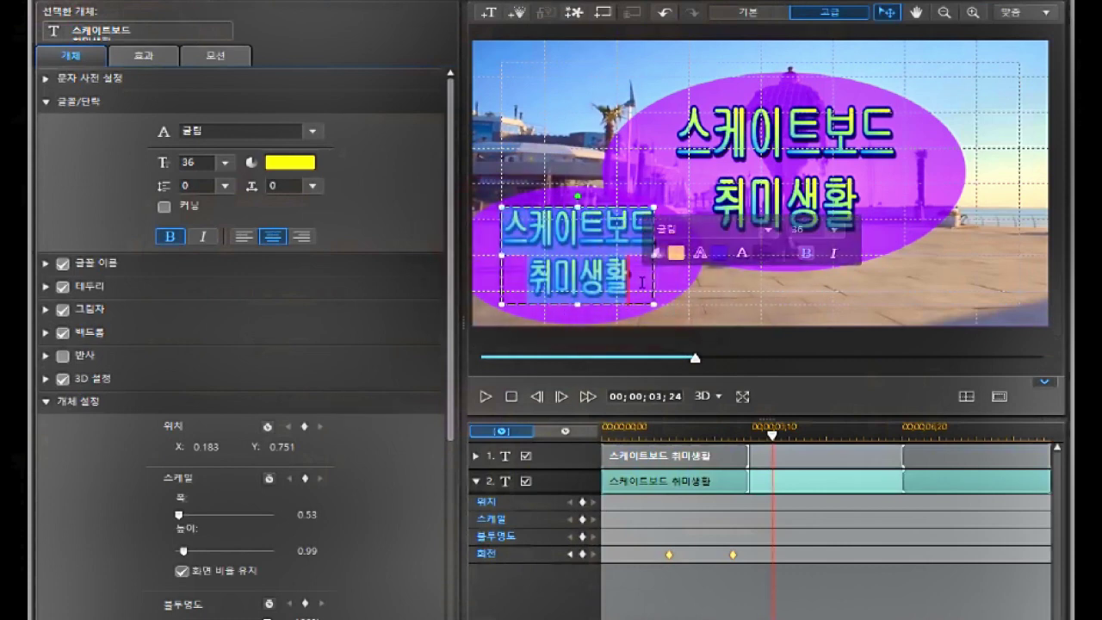
type("vkdnj")
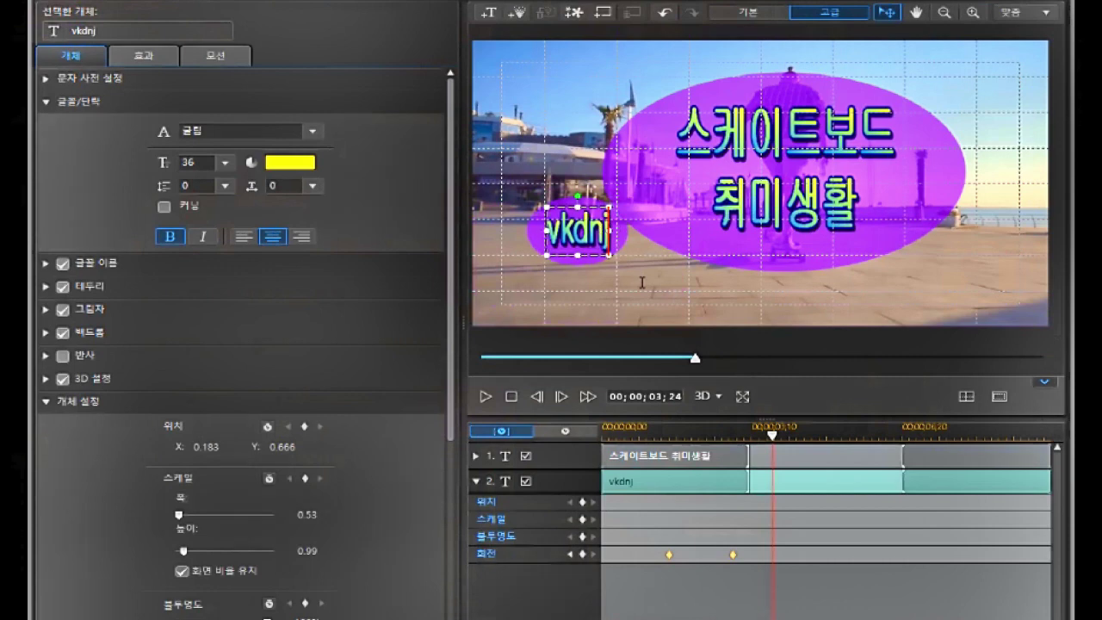
type("elfprx")
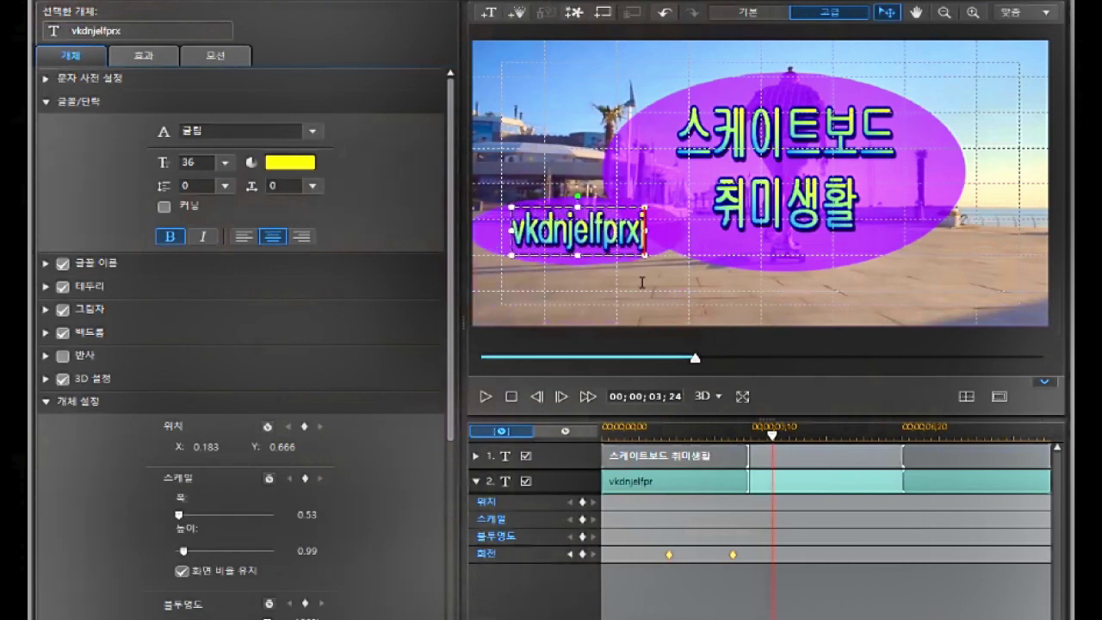
key("BackSpace")
key("BackSpace")
key("BackSpace")
key("BackSpace")
key("BackSpace")
key("BackSpace")
key("BackSpace")
key("BackSpace")
key("BackSpace")
key("BackSpace")
key("BackSpace")
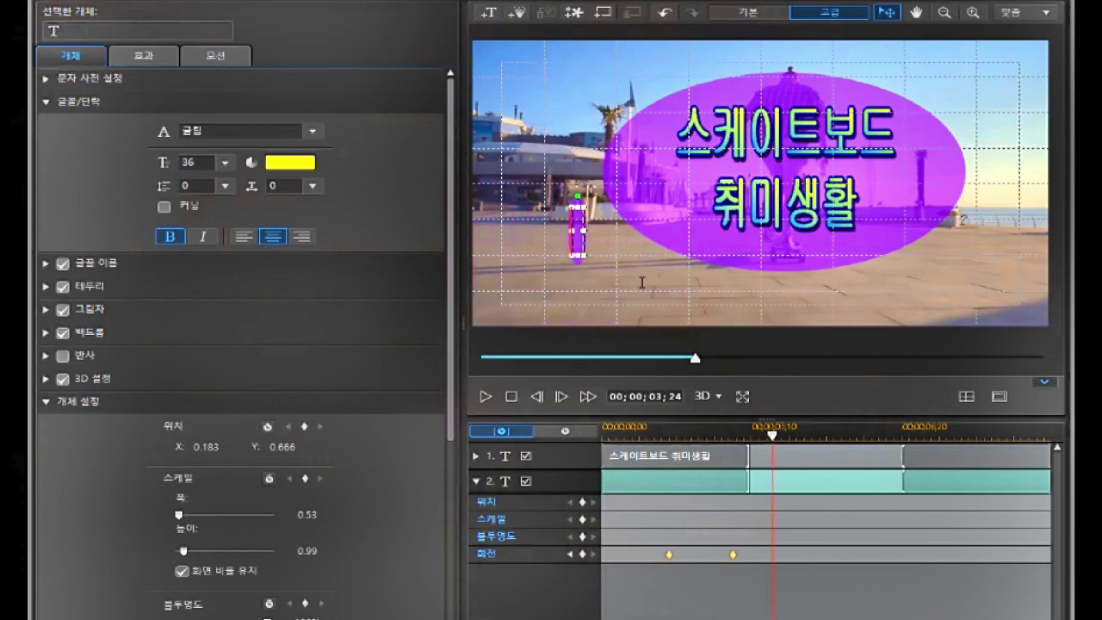
type("Pow")
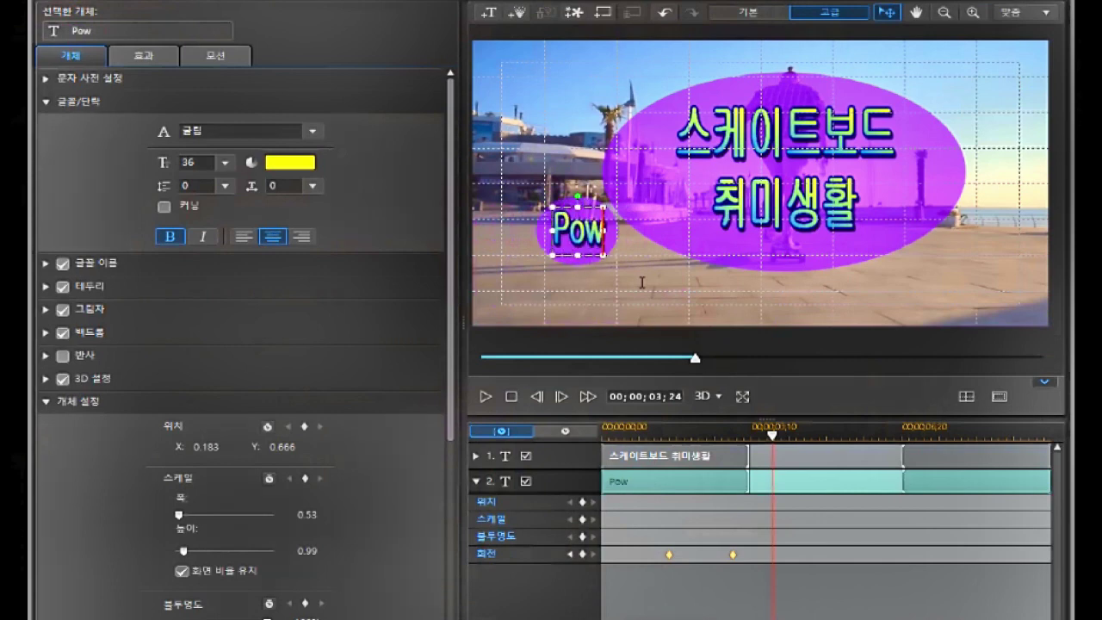
type("erdi")
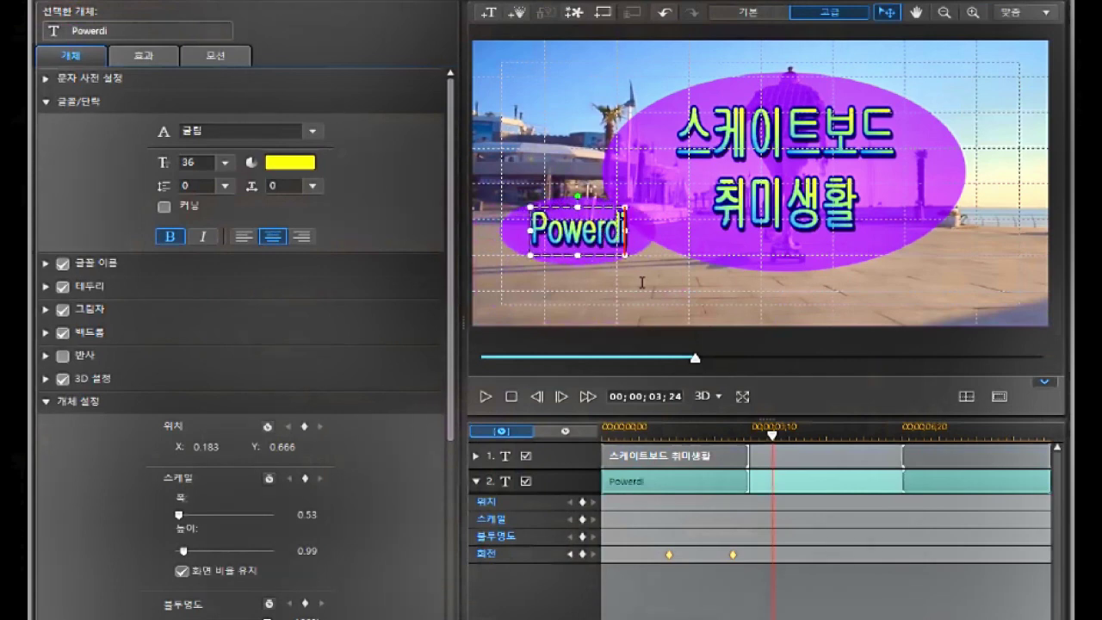
type("rec")
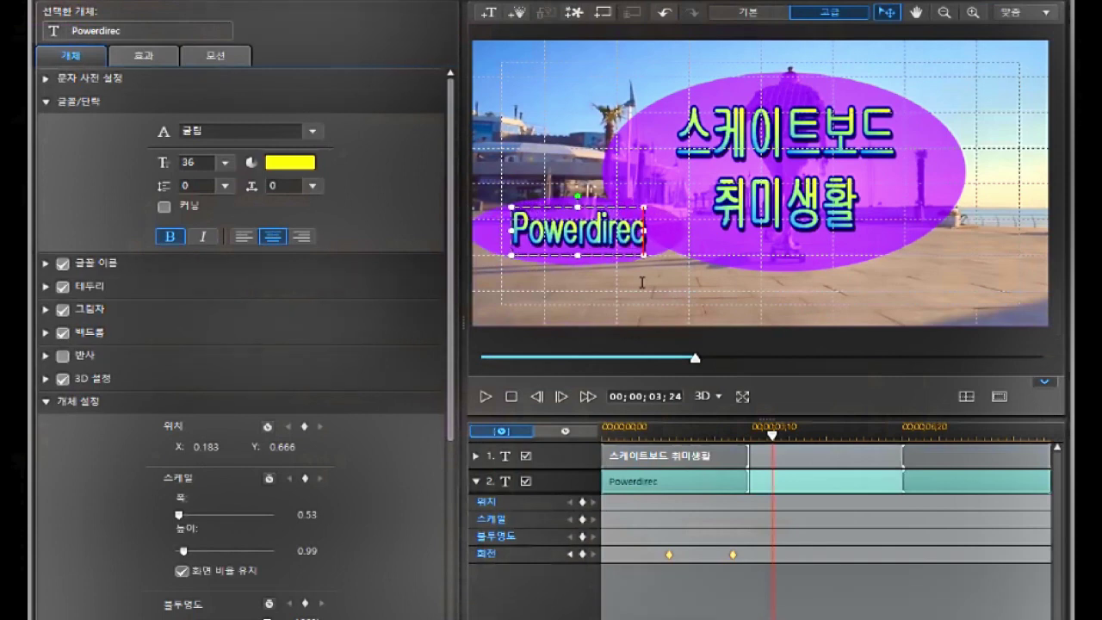
type("tor")
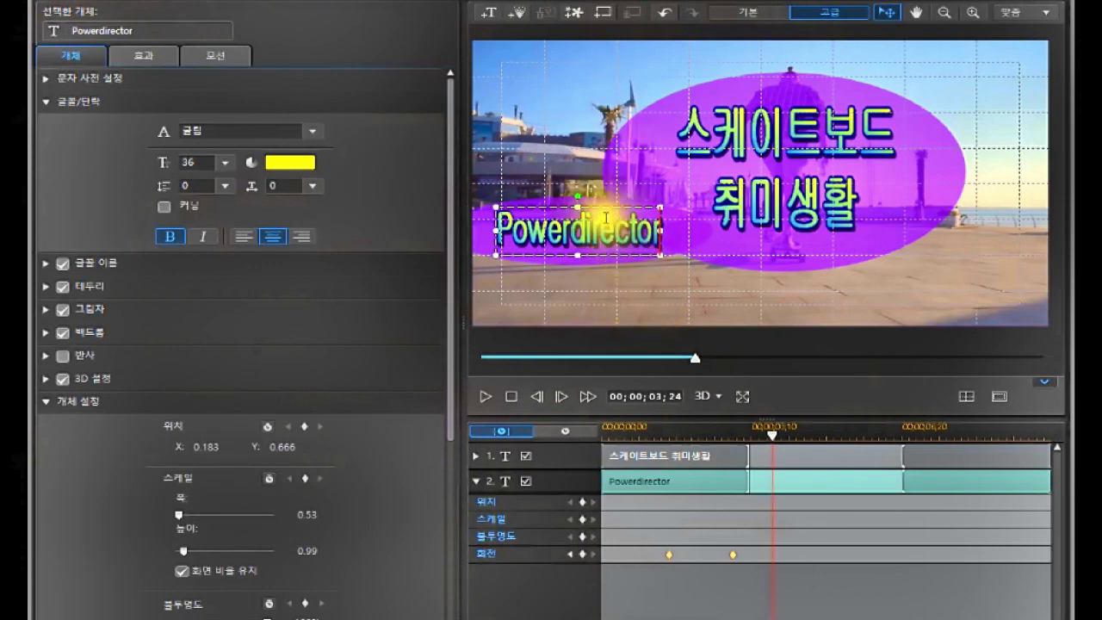
left_click(535, 204)
left_click_drag(536, 203, 563, 240)
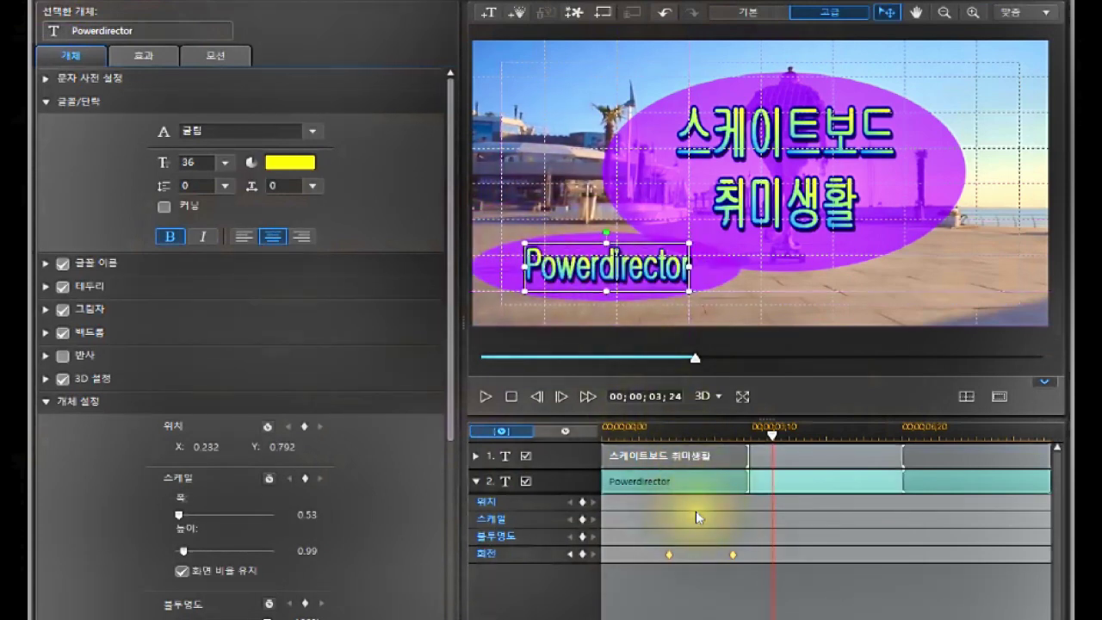
Step: Delete the 스케이트보드 취미생활 title track and select the remaining Powerdirector title track
left_click(553, 448)
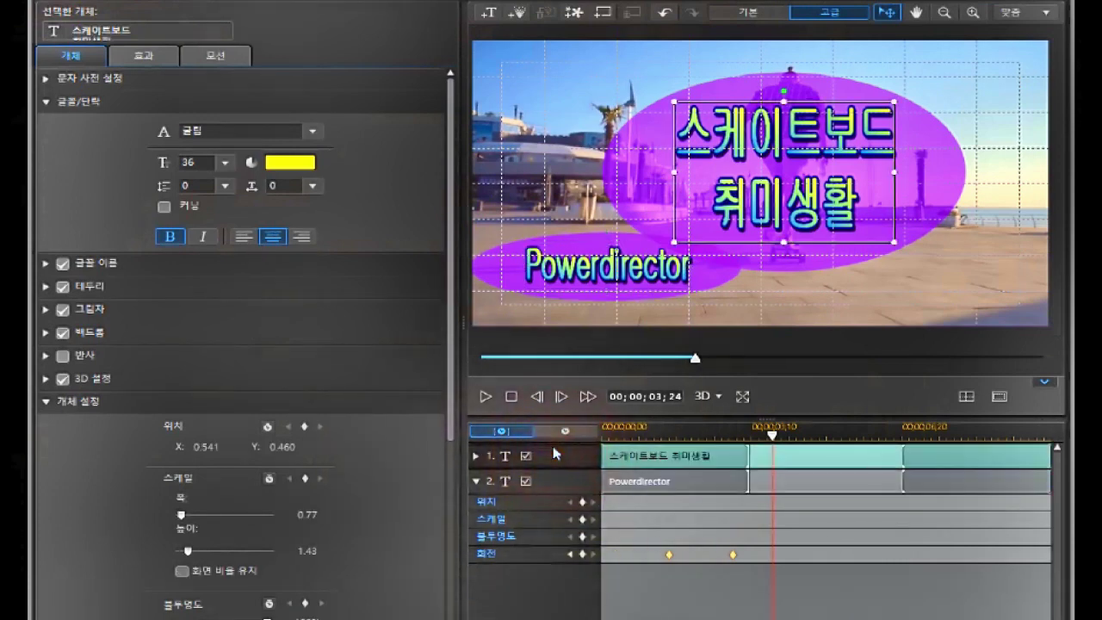
key("Delete")
left_click(706, 450)
Step: Move the Powerdirector title up to the middle of the frame and enlarge it to width 1.19 and height 2.21
left_click(583, 262)
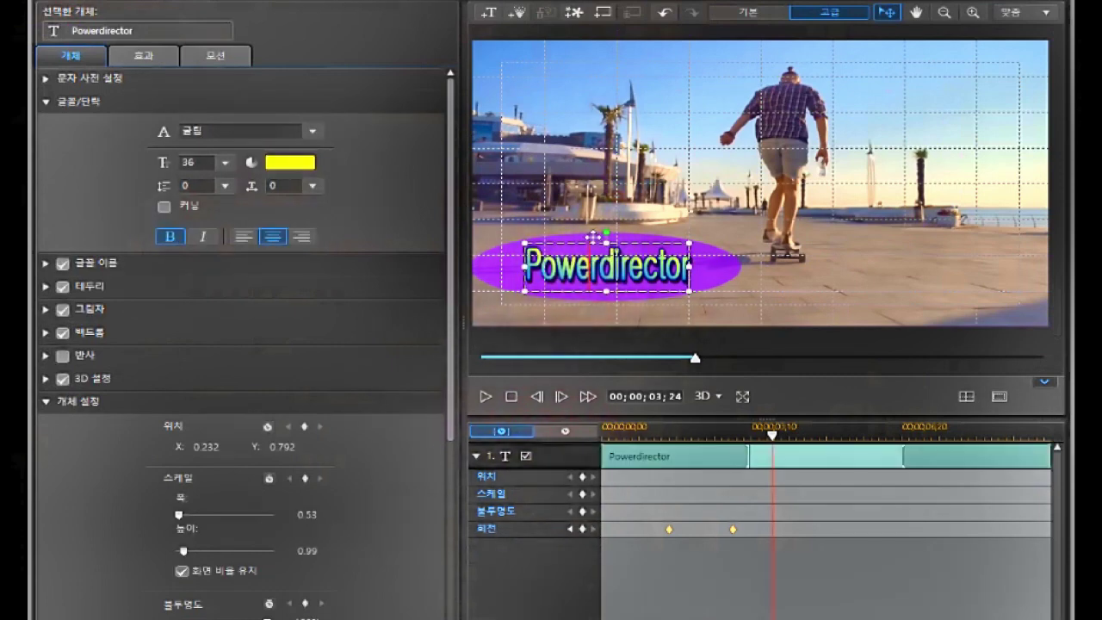
left_click(593, 237)
left_click_drag(593, 236, 735, 108)
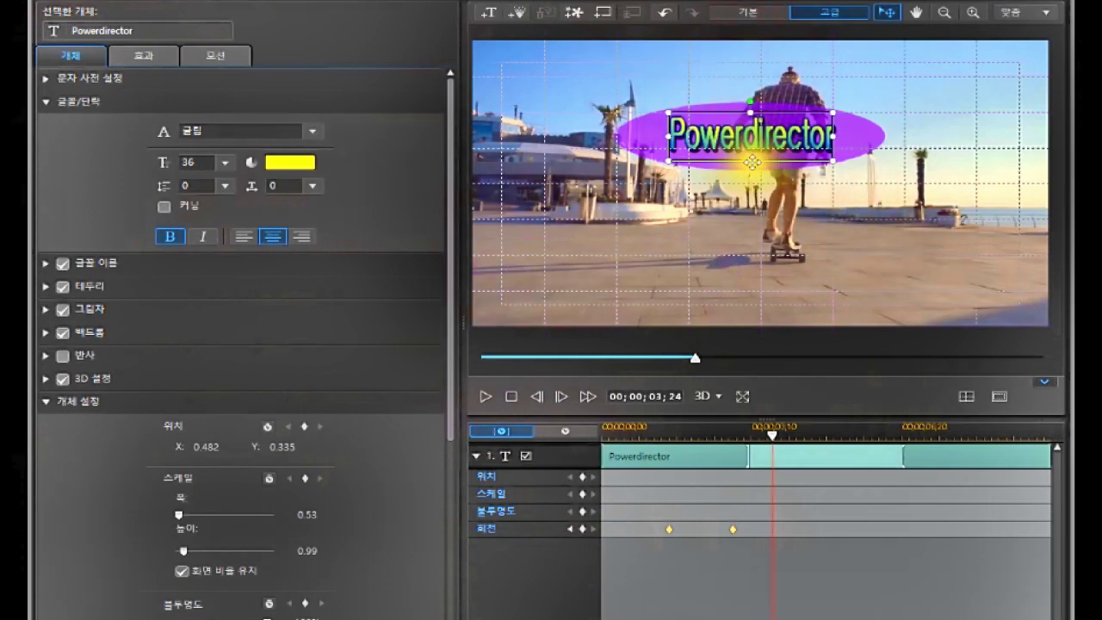
left_click_drag(750, 160, 749, 222)
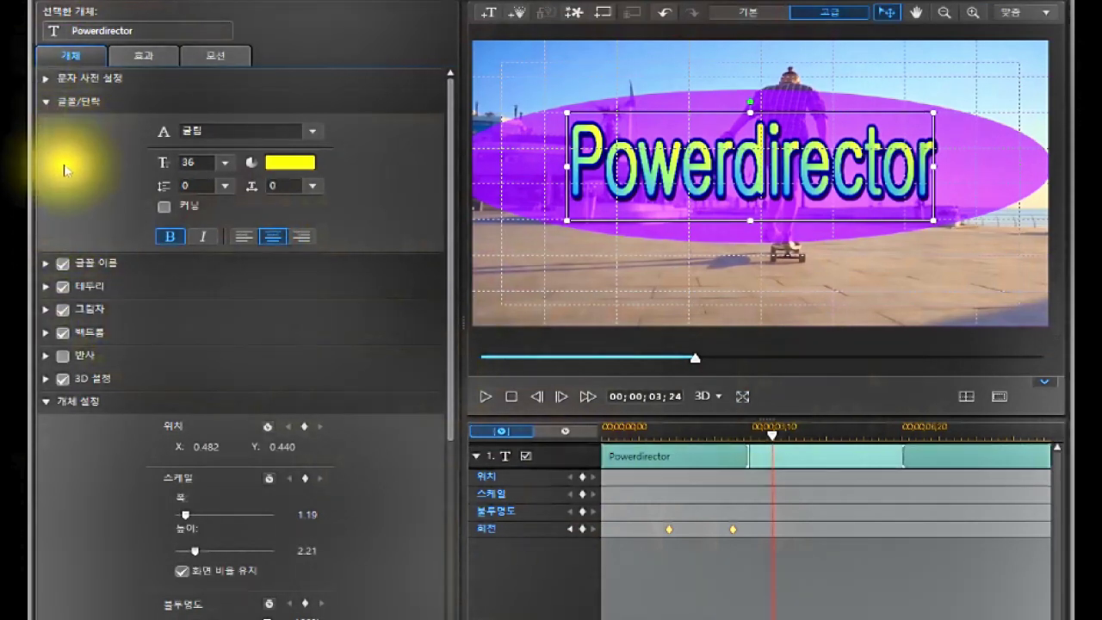
Step: Try the green, light blue and orange default character presets on the Powerdirector title, ending with the slanted yellow one outlined in black
left_click(45, 78)
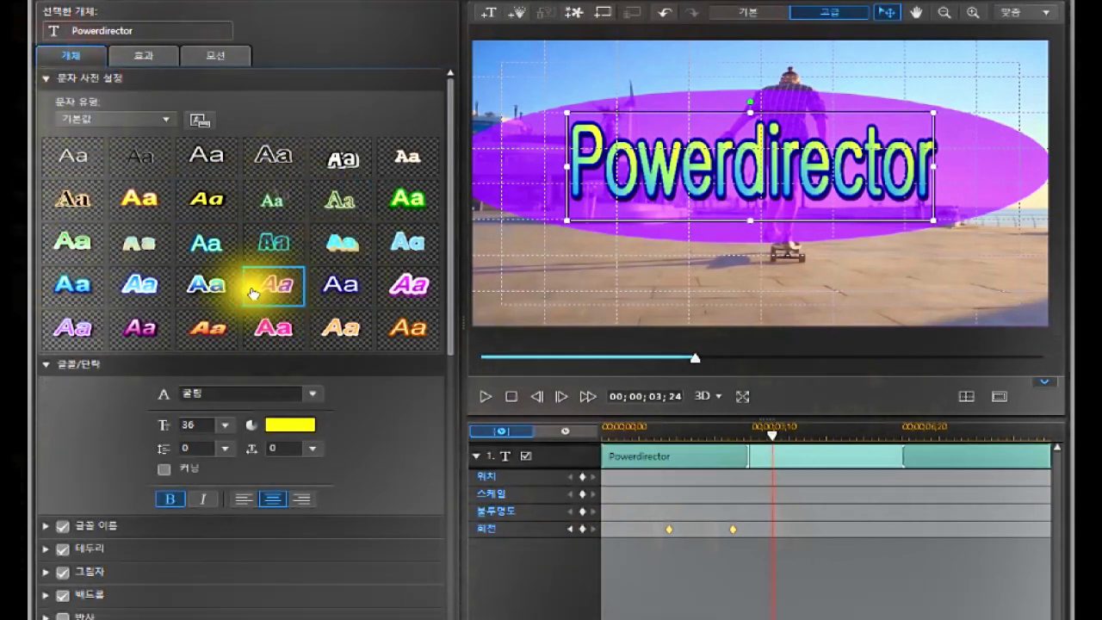
left_click(407, 197)
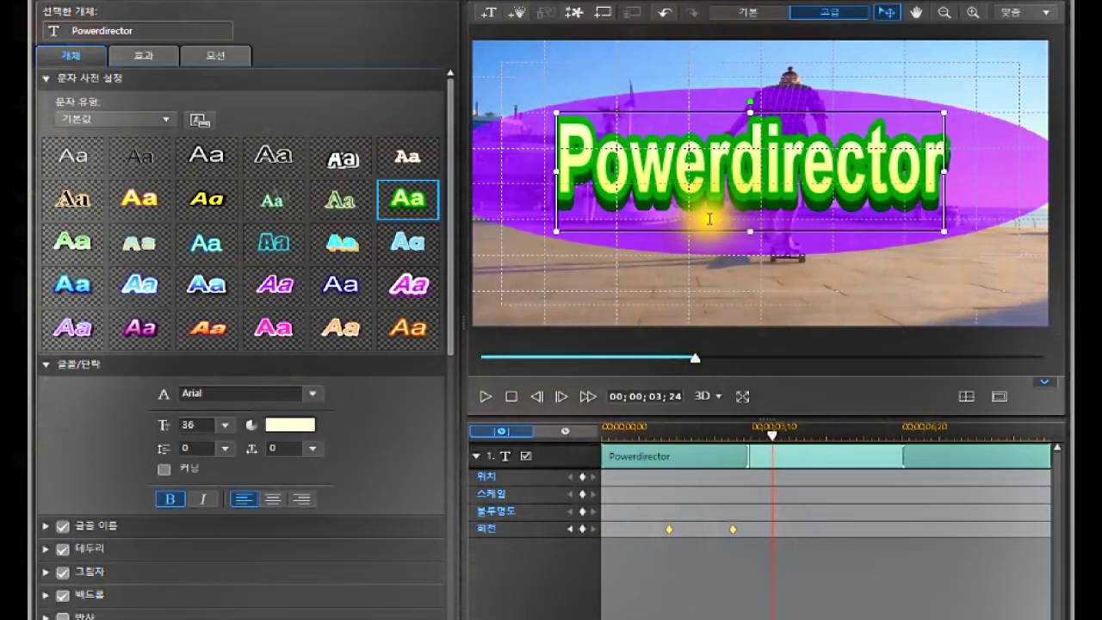
left_click(407, 245)
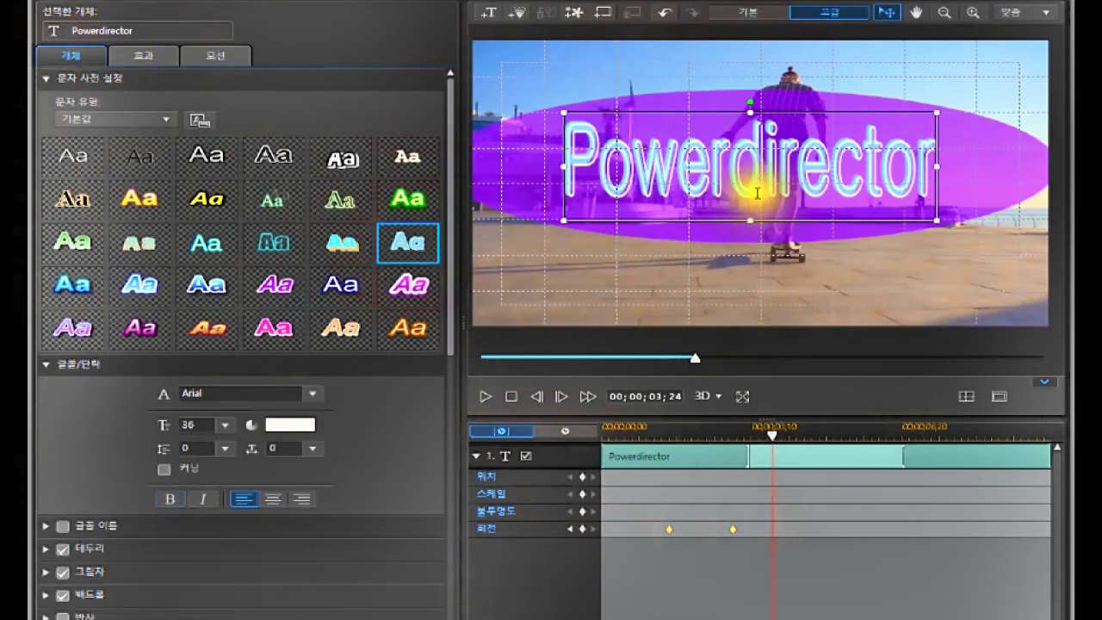
left_click(408, 331)
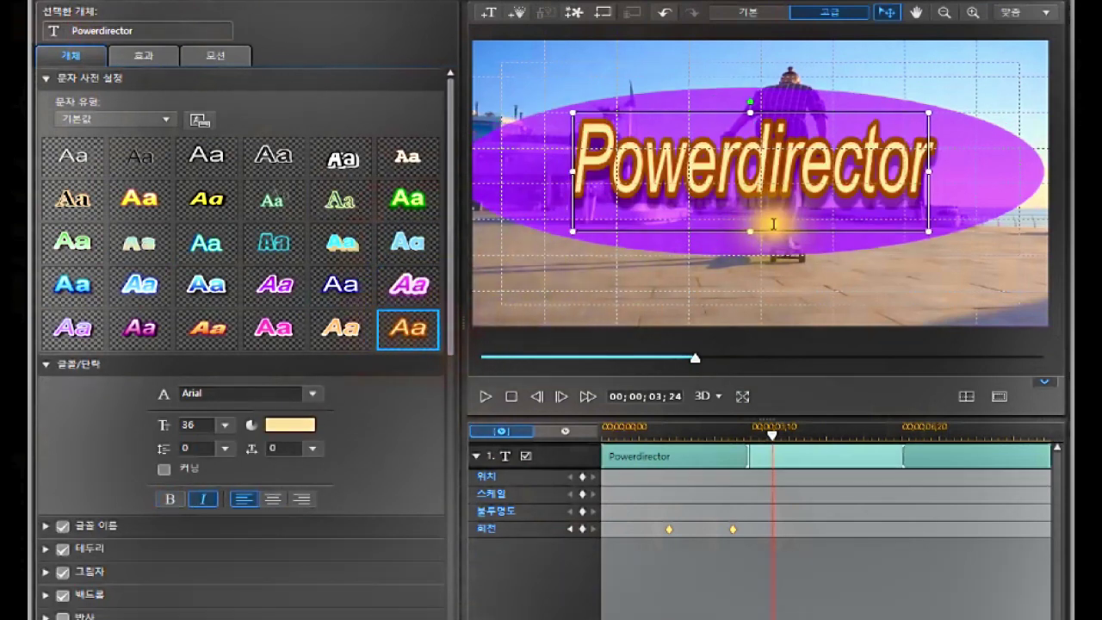
left_click(201, 203)
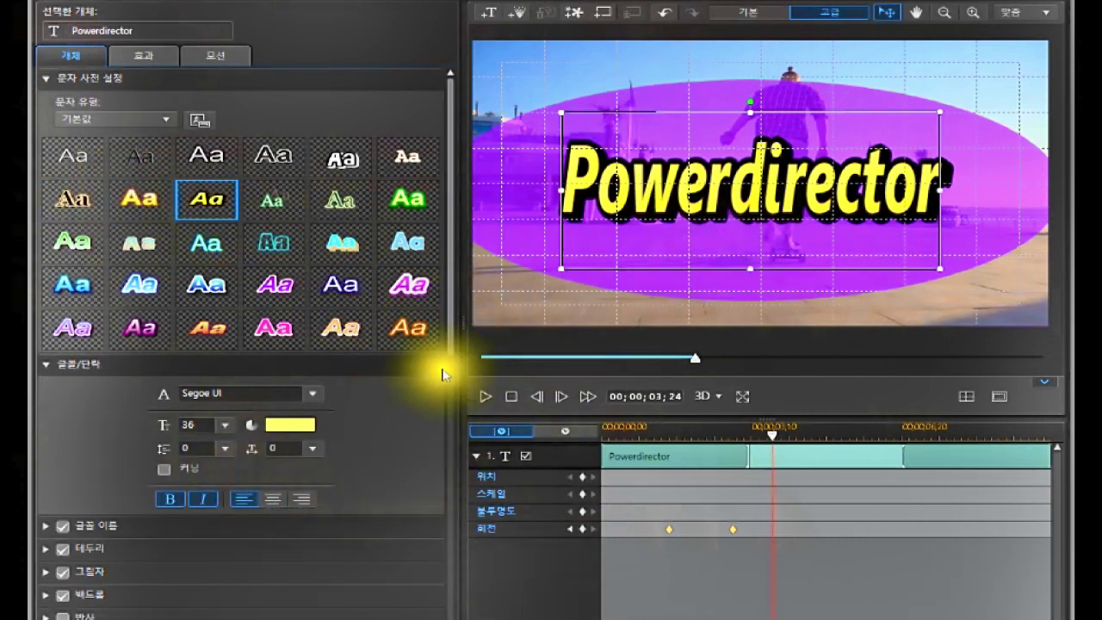
Step: Browse the fonts available for the Powerdirector title, remove its italics and centre its text
left_click_drag(448, 344, 437, 432)
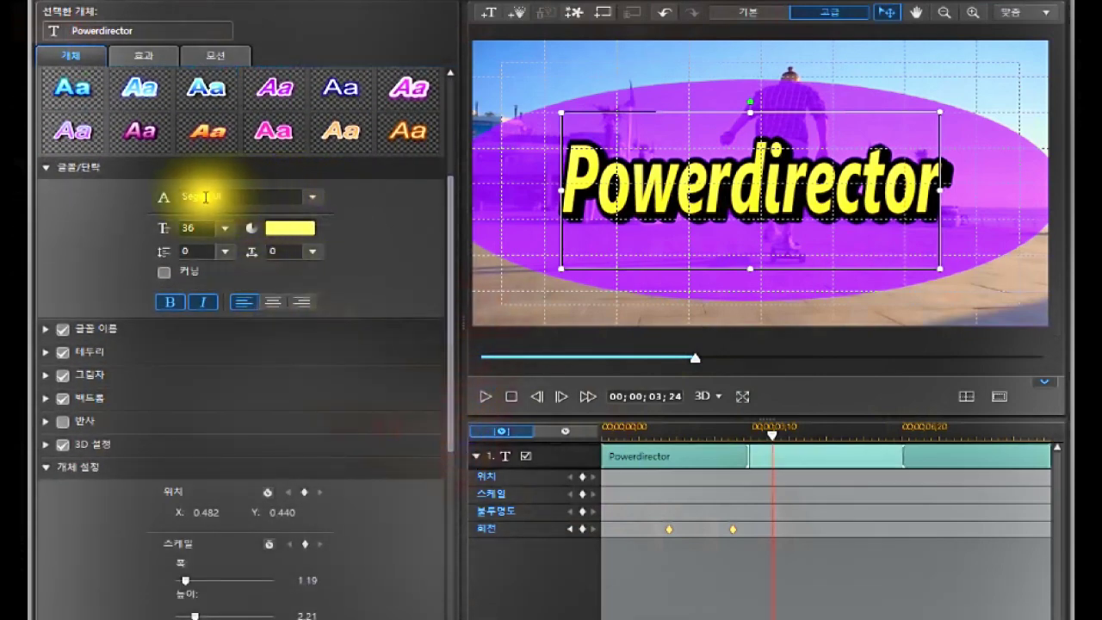
left_click(314, 199)
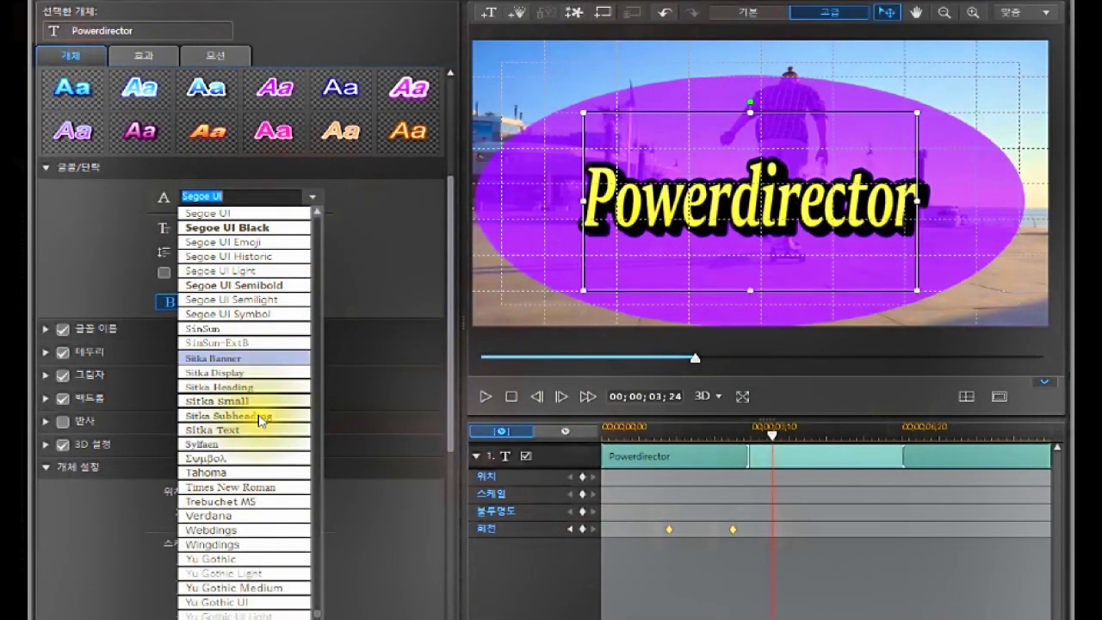
left_click_drag(315, 613, 312, 512)
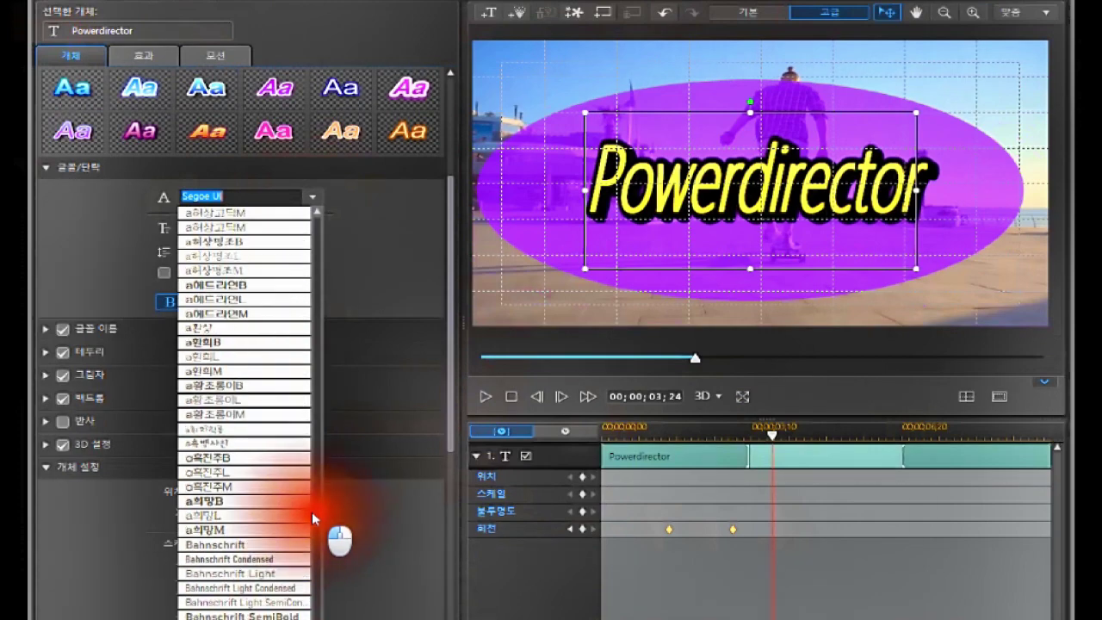
scroll(225, 338, "up", 10)
scroll(228, 339, "up", 10)
scroll(205, 323, "up", 4)
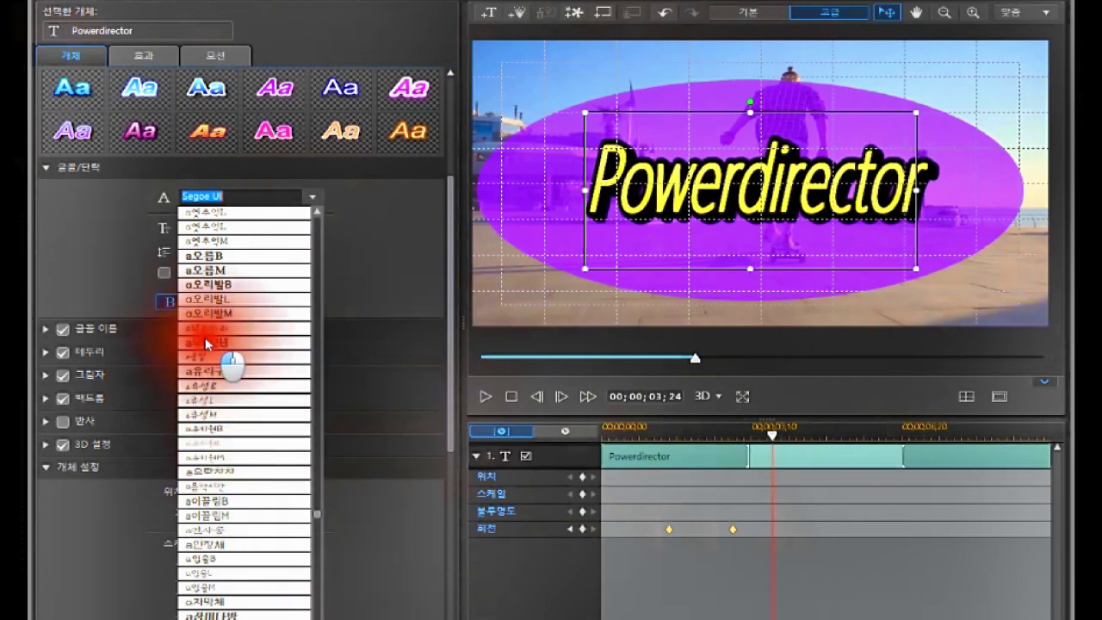
scroll(205, 337, "up", 2)
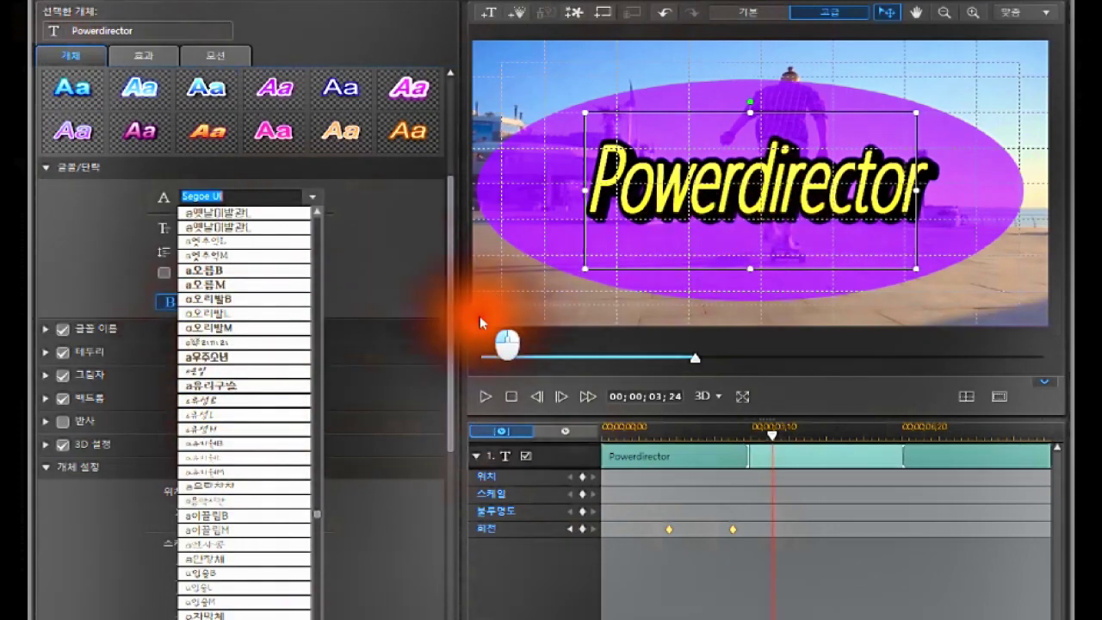
left_click(397, 301)
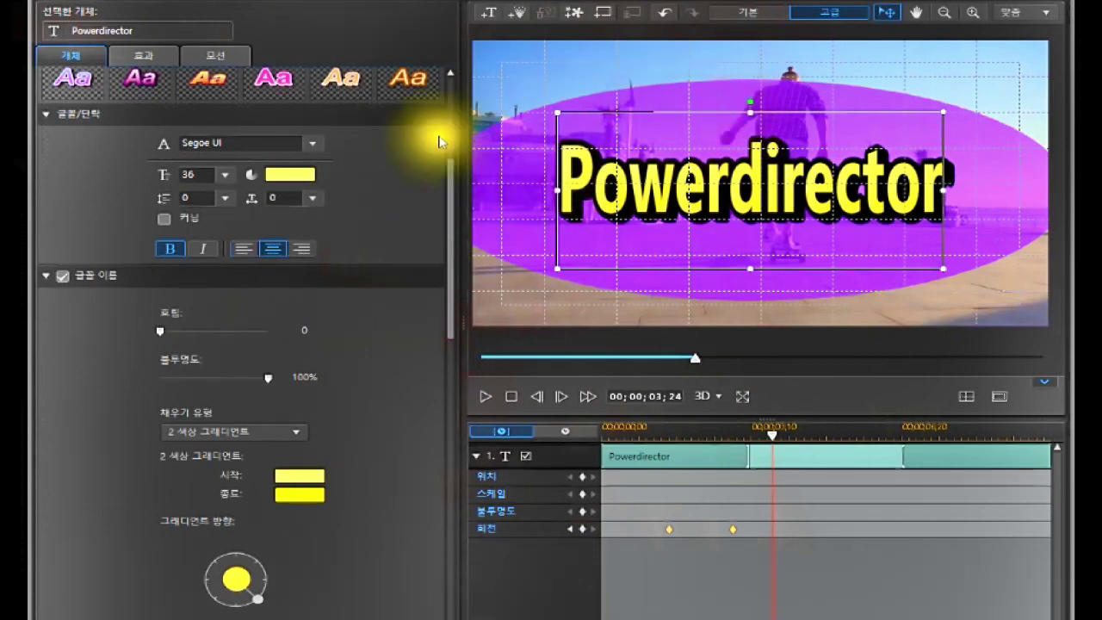
Step: Set the Powerdirector title's font to Segoe UI Emoji and its font size to 24
left_click(306, 139)
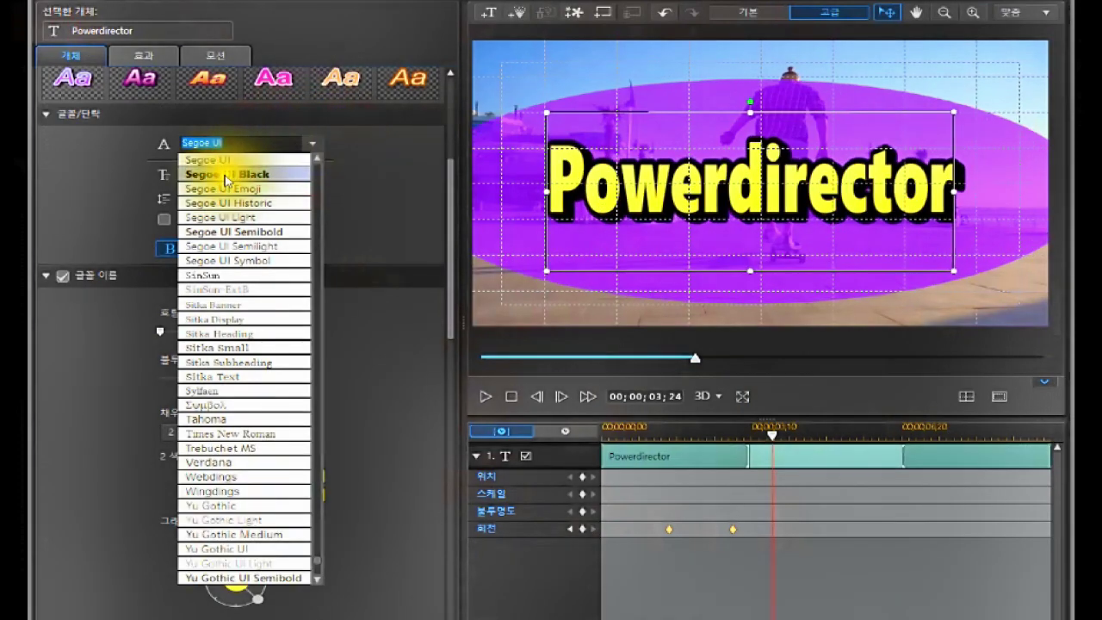
left_click(223, 189)
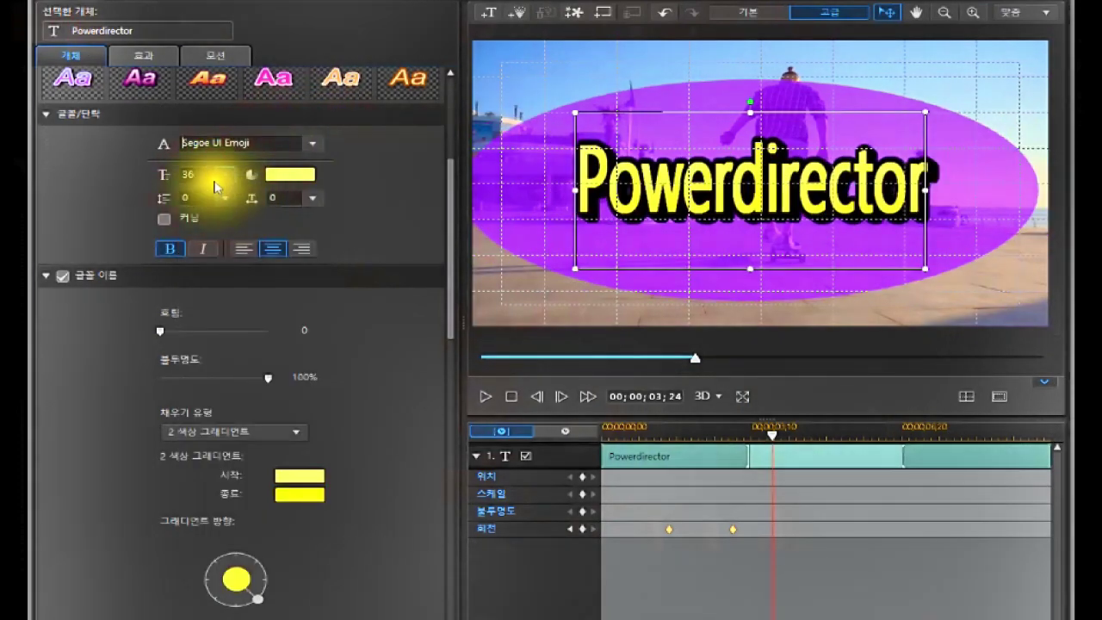
left_click(224, 174)
left_click(204, 207)
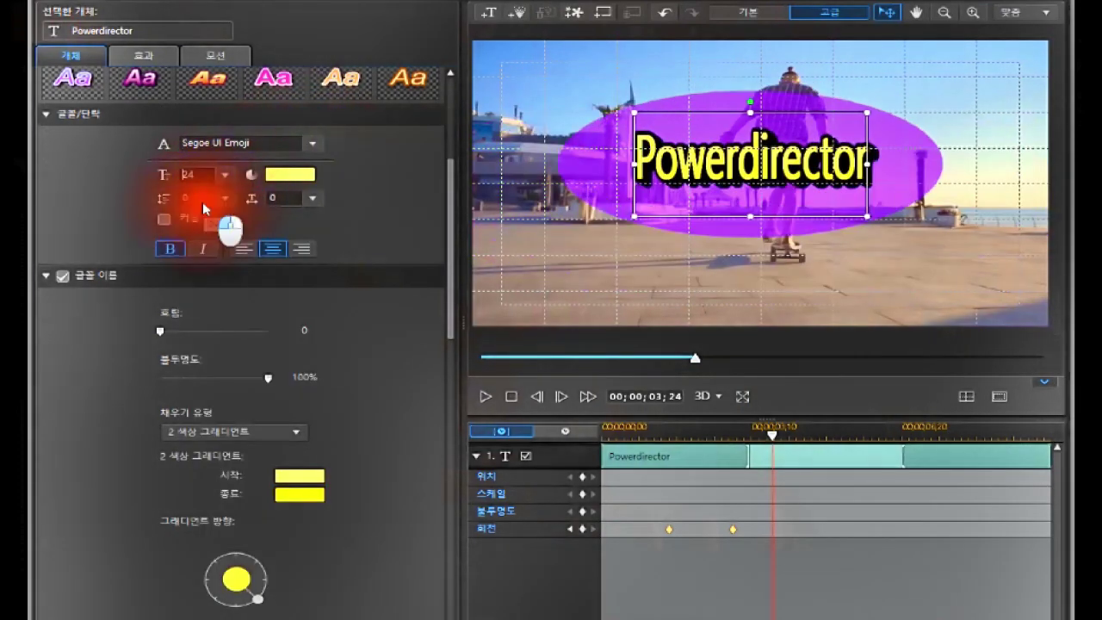
Step: Change the Powerdirector title's text colour to red from the basic colours
left_click(289, 174)
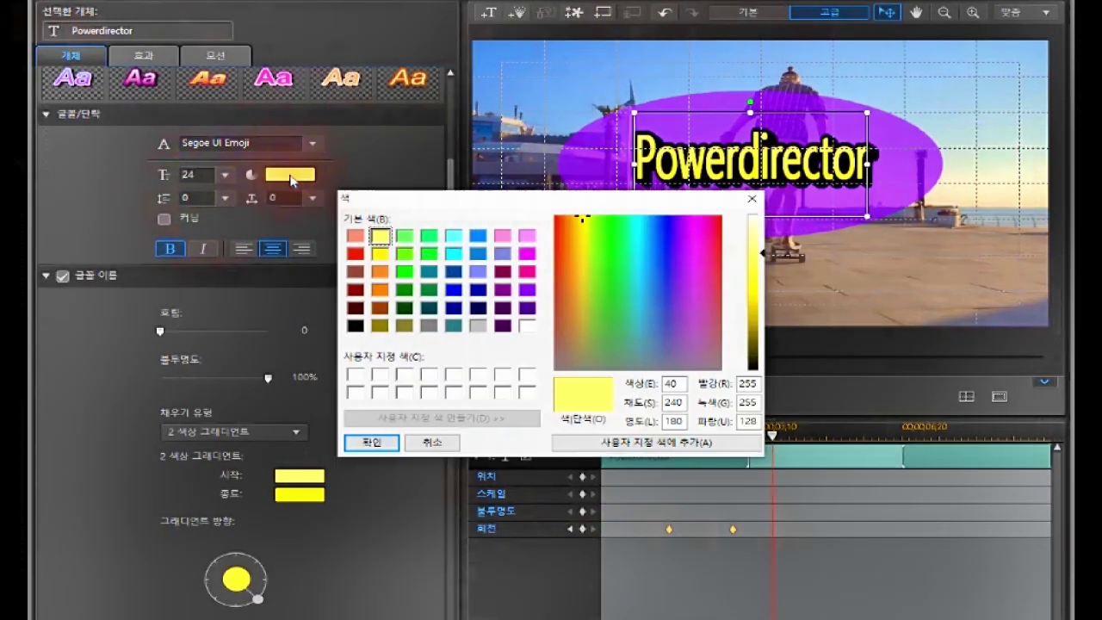
left_click(354, 253)
left_click(371, 442)
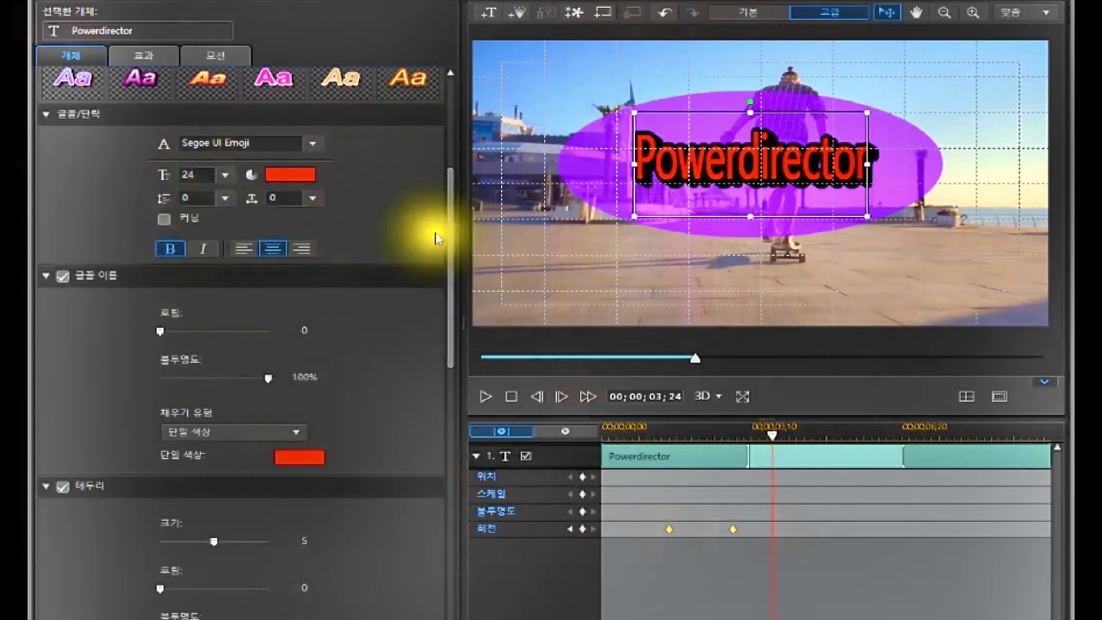
Step: Apply the last custom preset (내 사전 설정), white letters with a dark blue outline, and save the title's style as a new preset
left_click_drag(451, 229, 451, 215)
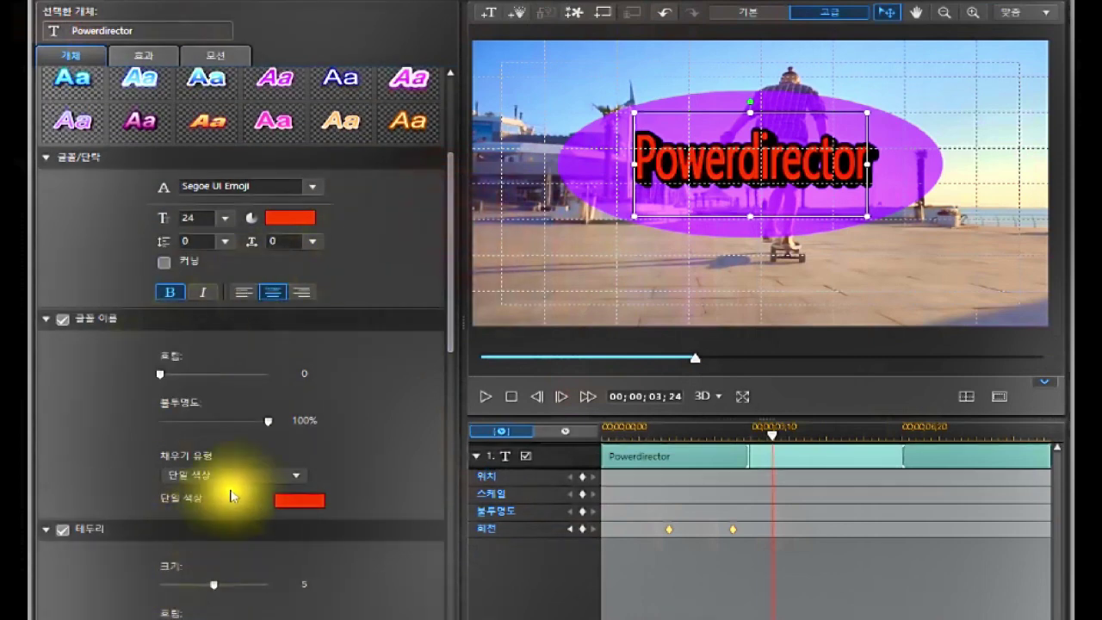
left_click_drag(447, 260, 447, 167)
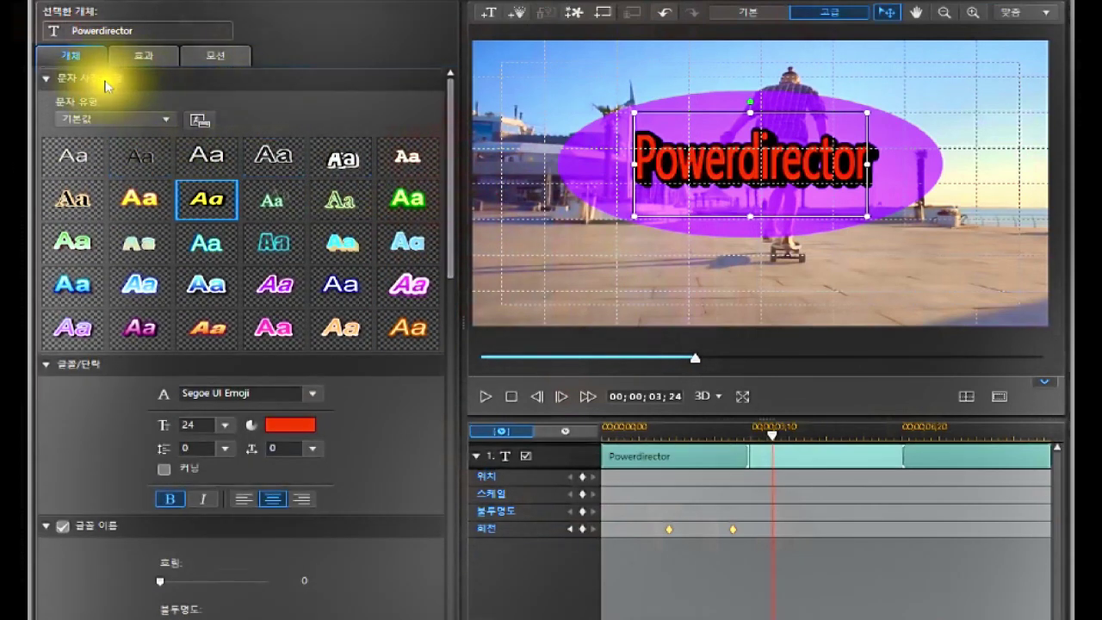
left_click(166, 121)
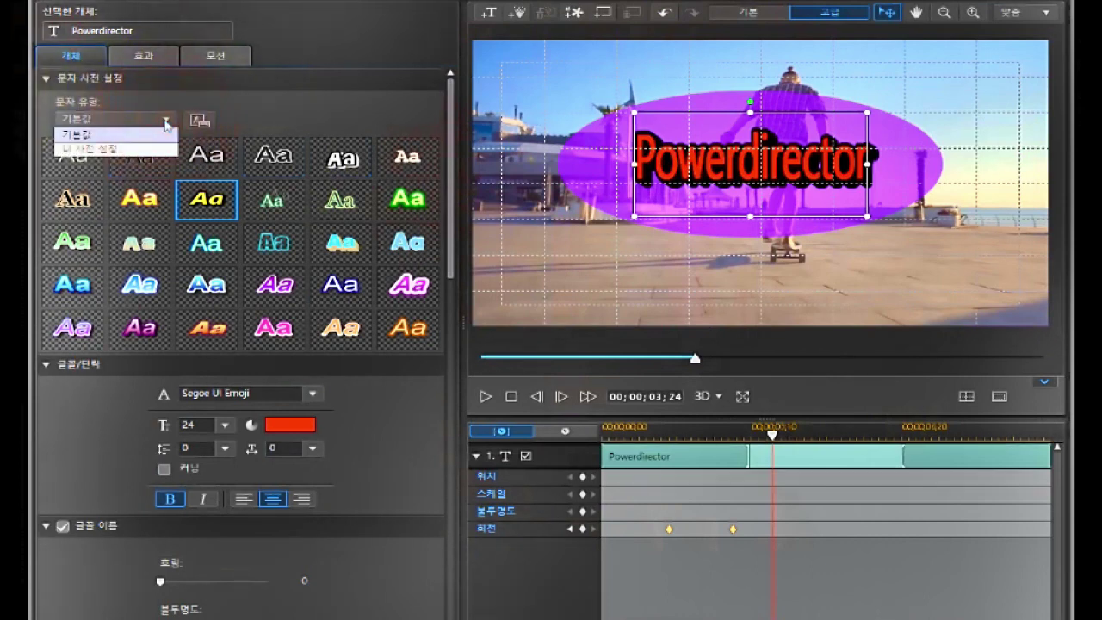
left_click(129, 149)
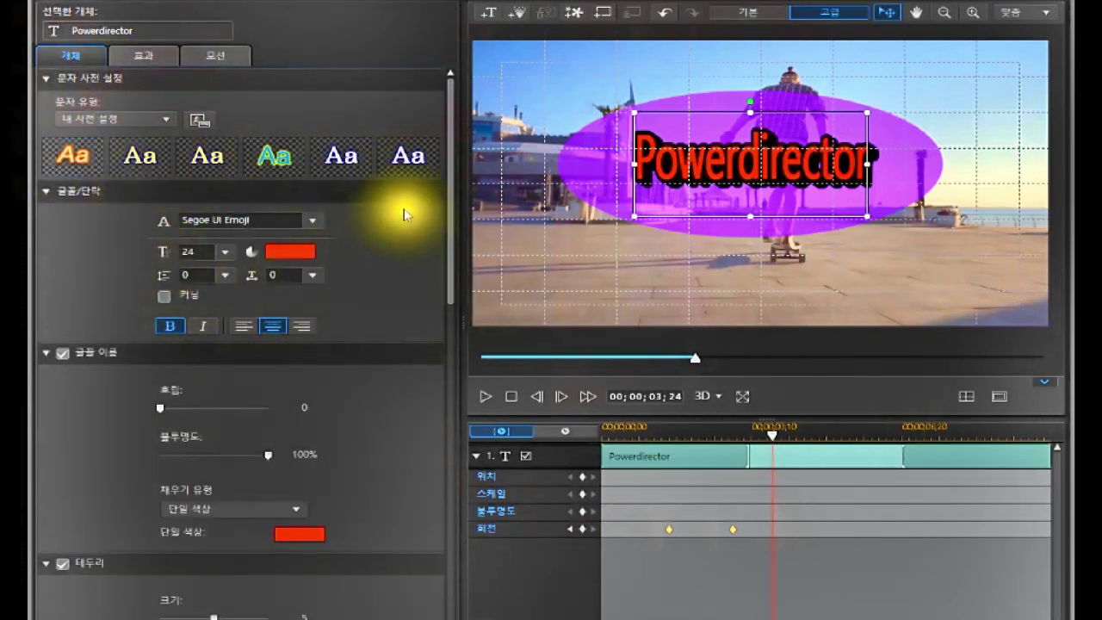
left_click(414, 163)
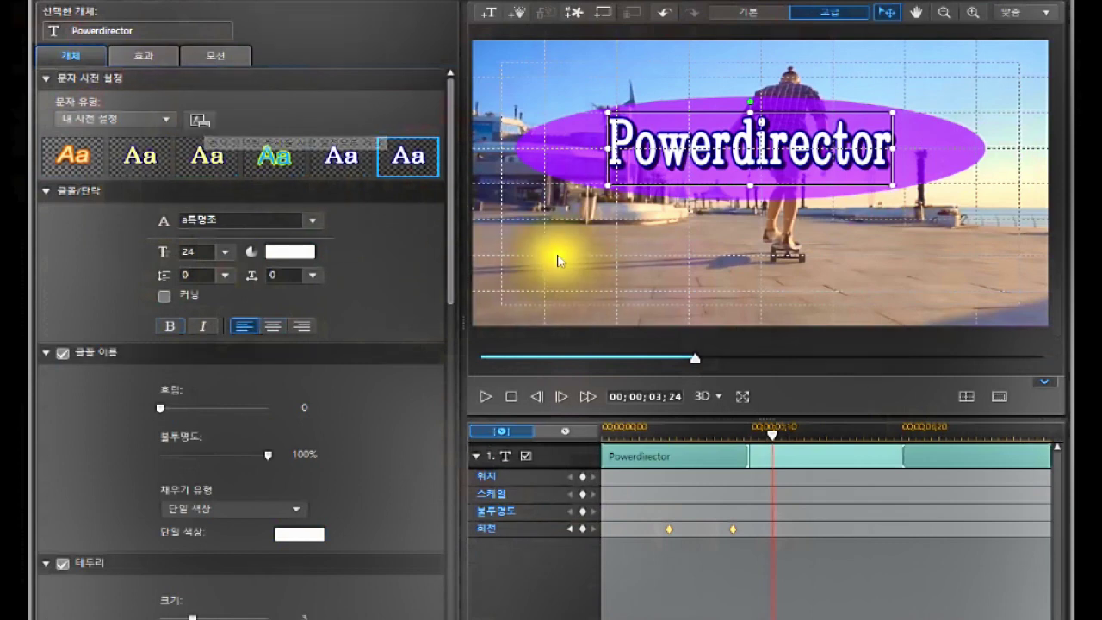
left_click(199, 121)
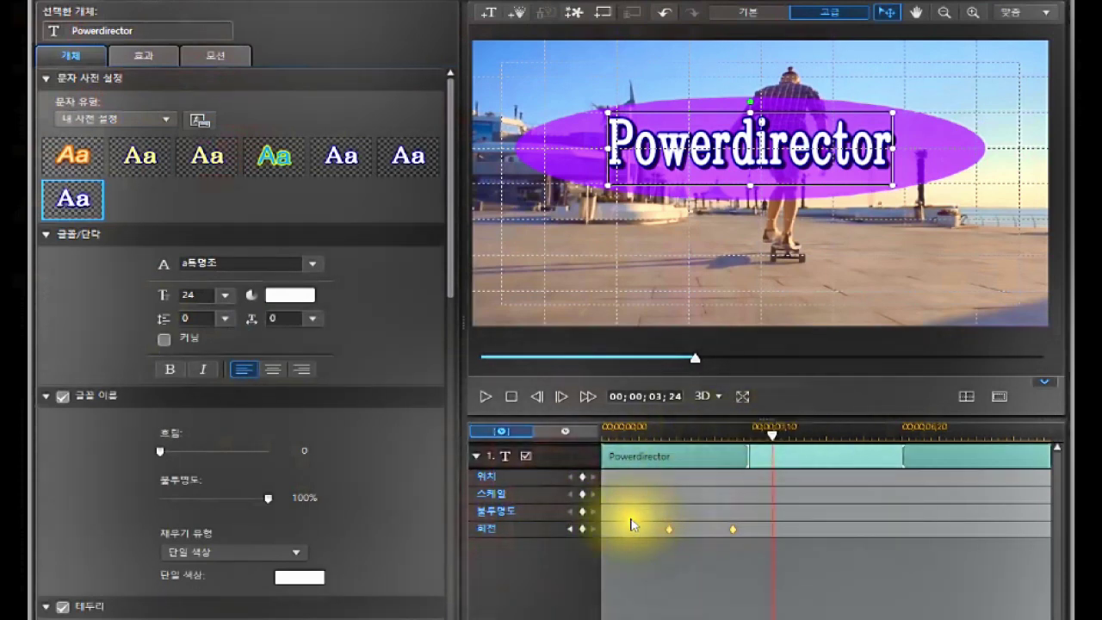
Step: Add position, scale, opacity and rotation keyframes (위치, 스케일, 불투명도, 회전) for the Powerdirector title at 00;00;00;00
left_click_drag(771, 437, 603, 438)
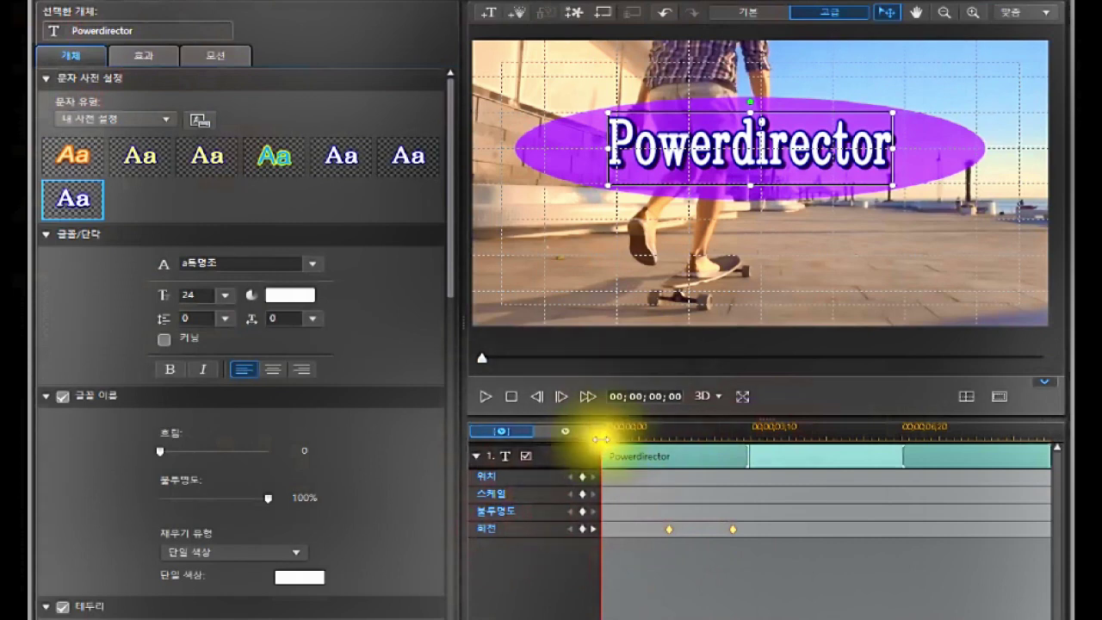
left_click(581, 478)
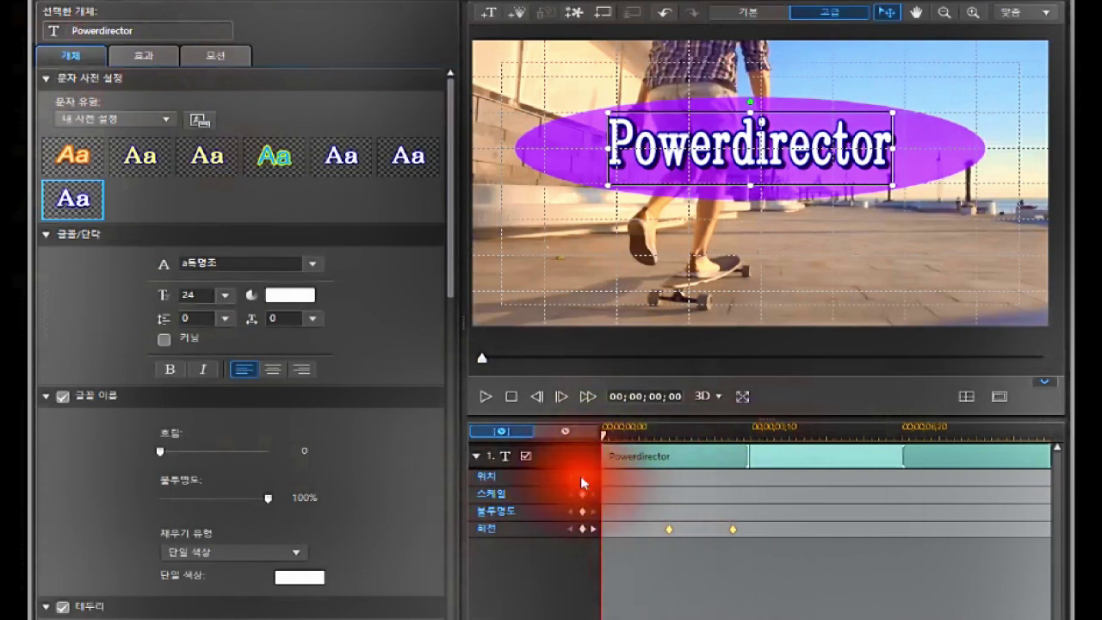
left_click(582, 495)
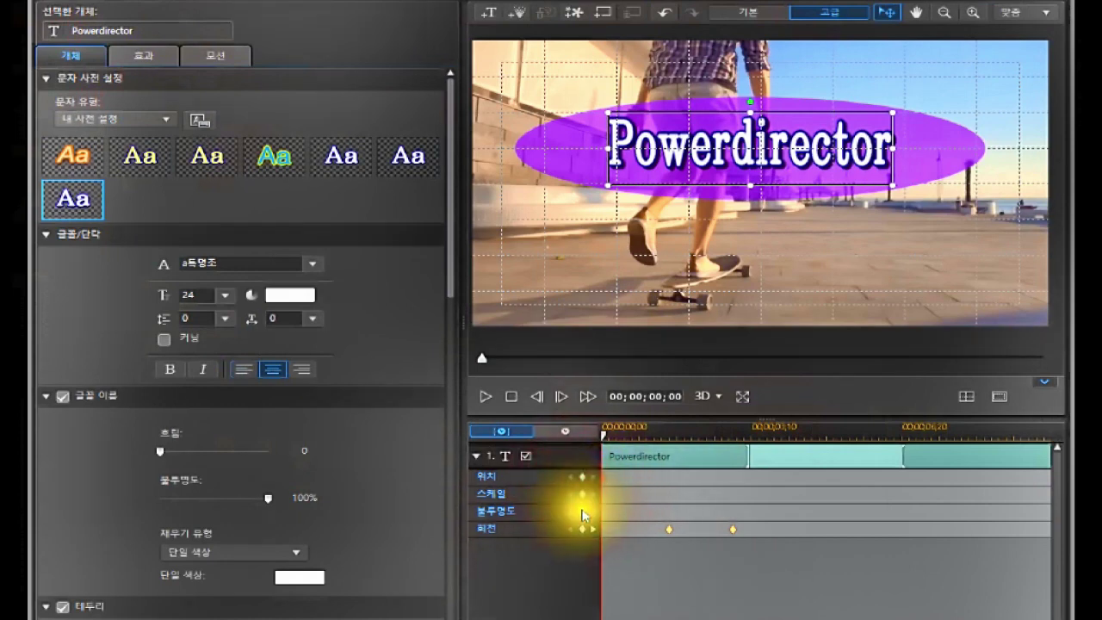
left_click(582, 511)
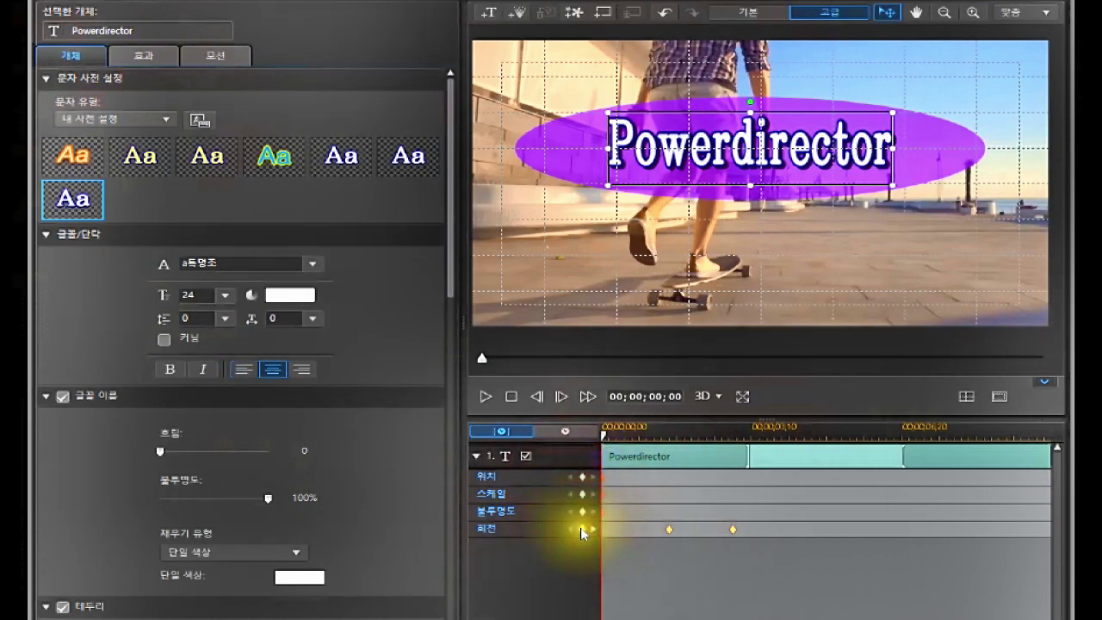
left_click(582, 530)
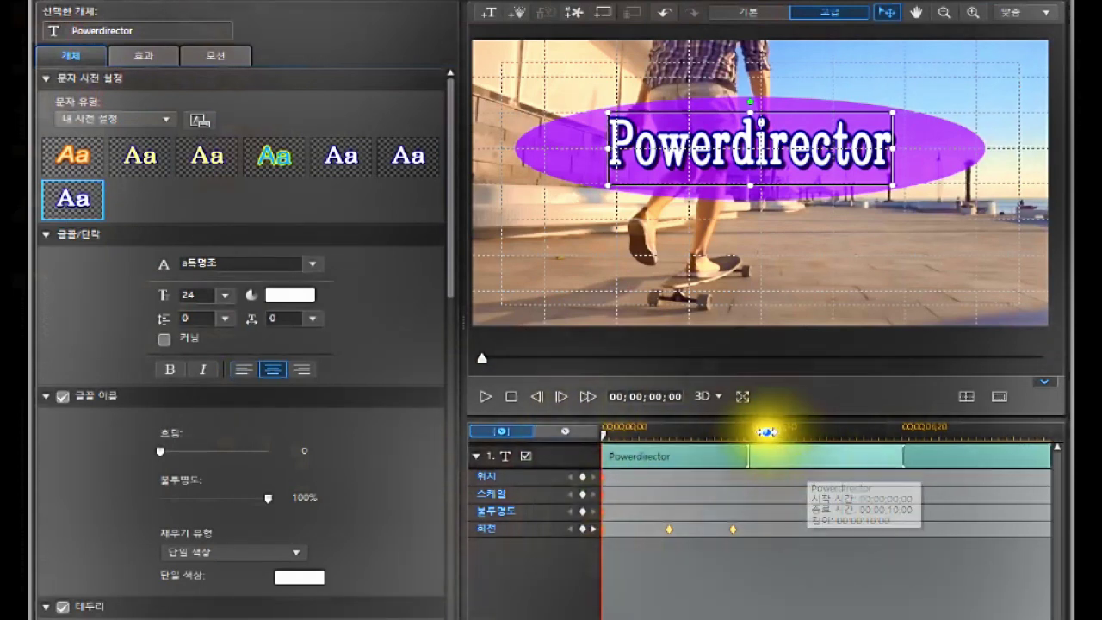
Step: Add a position keyframe at 00;00;03;21 by moving the Powerdirector title down to just below the middle of the frame
left_click(767, 429)
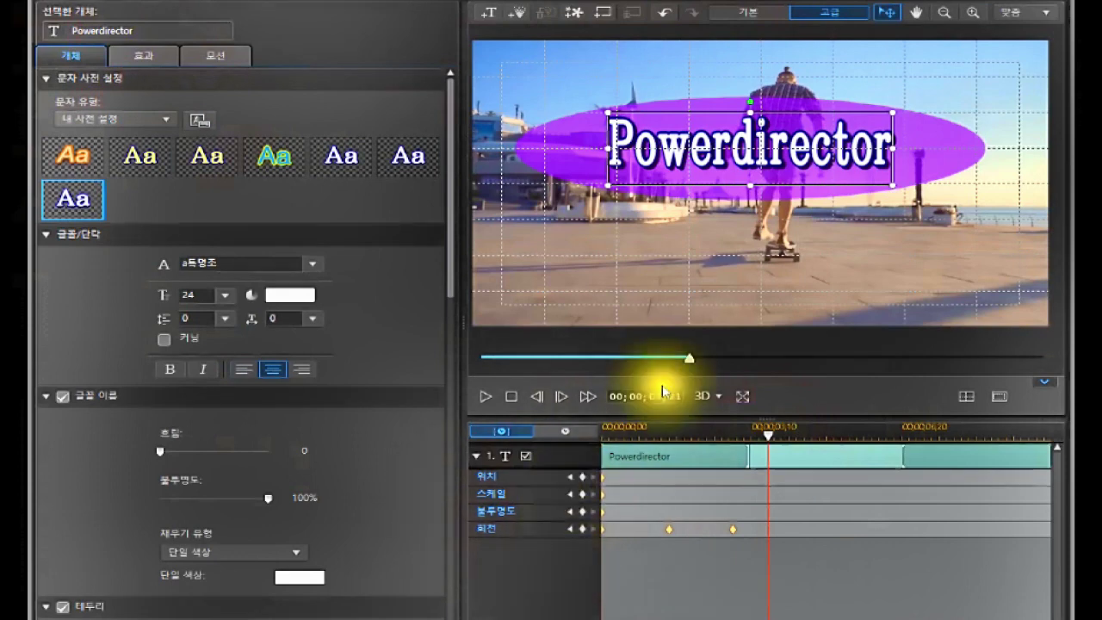
left_click(733, 112)
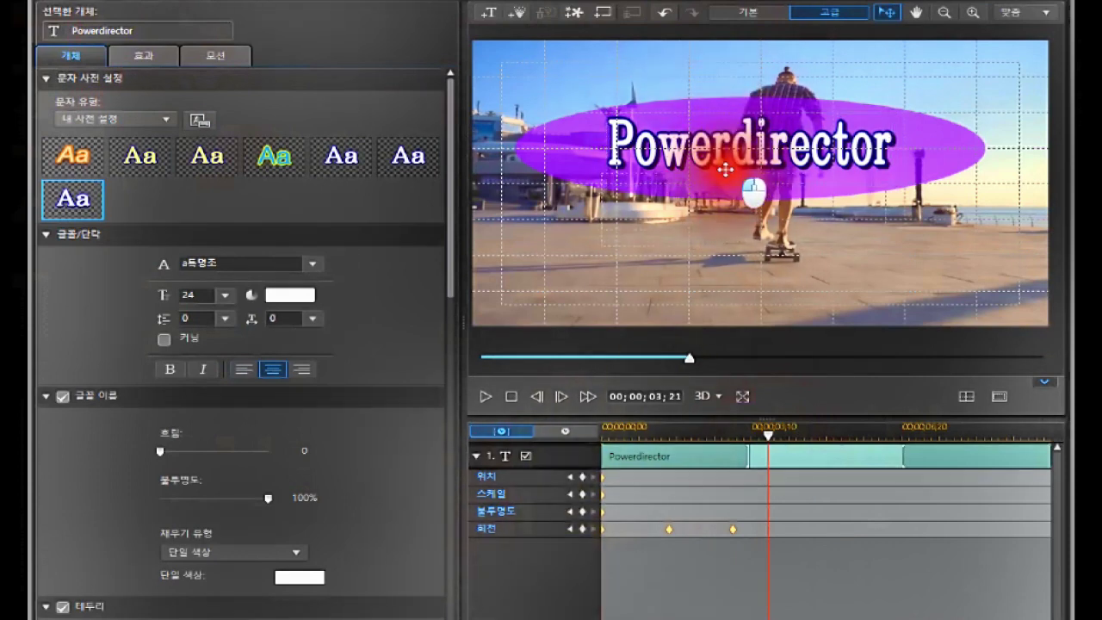
left_click_drag(733, 169, 741, 230)
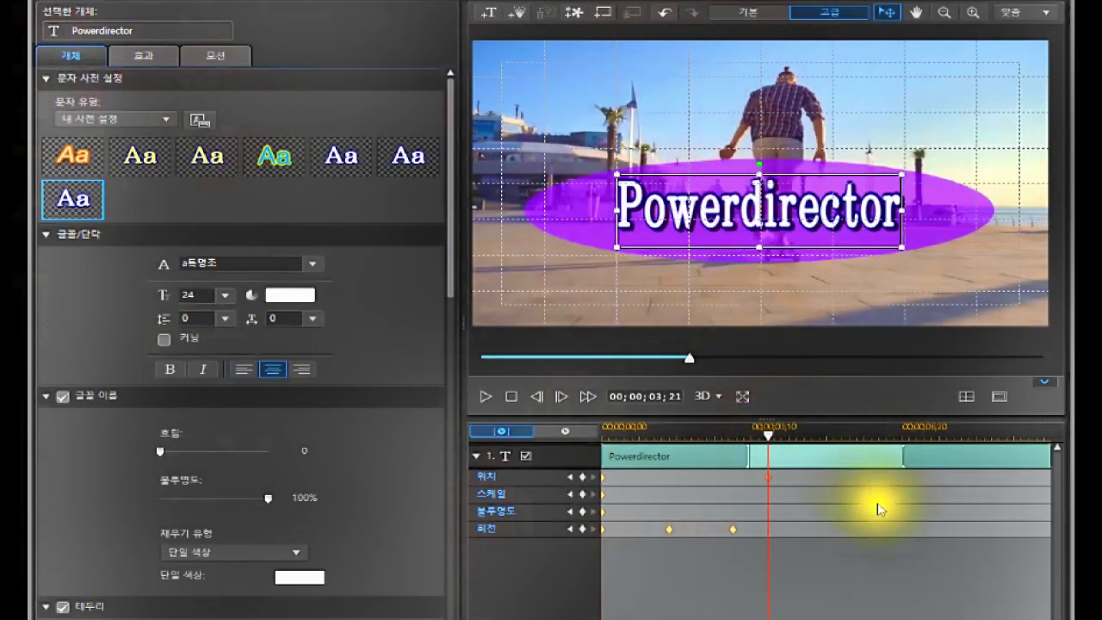
left_click(768, 478)
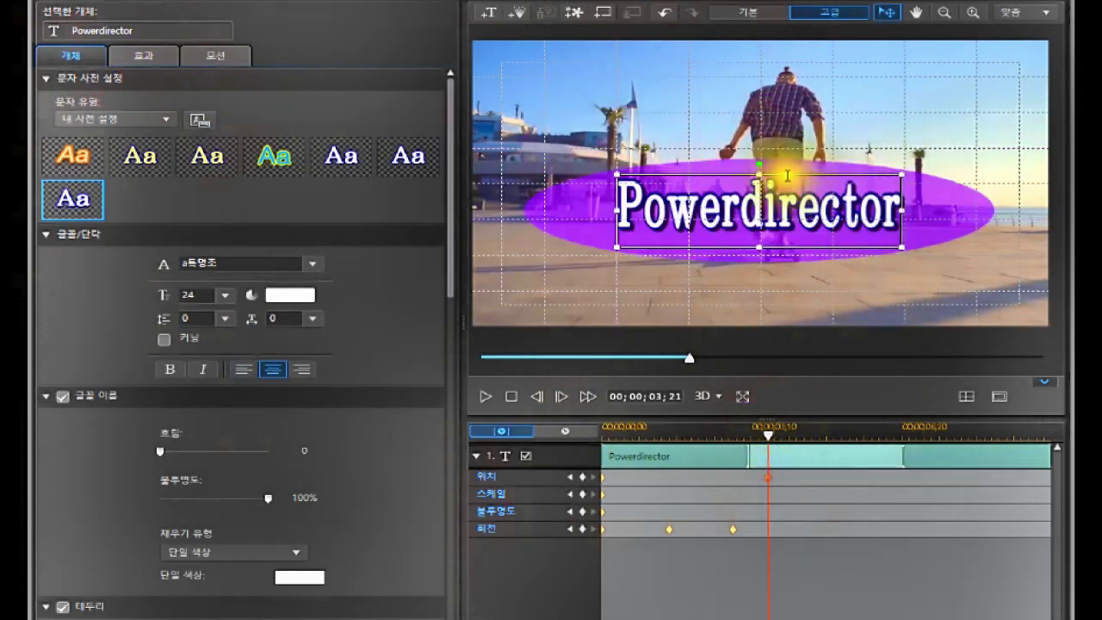
Step: Enlarge the Powerdirector title and lower its opacity (불투명도) to 86% at 00;00;03;21, setting scale and opacity keyframes there
left_click_drag(758, 172, 773, 105)
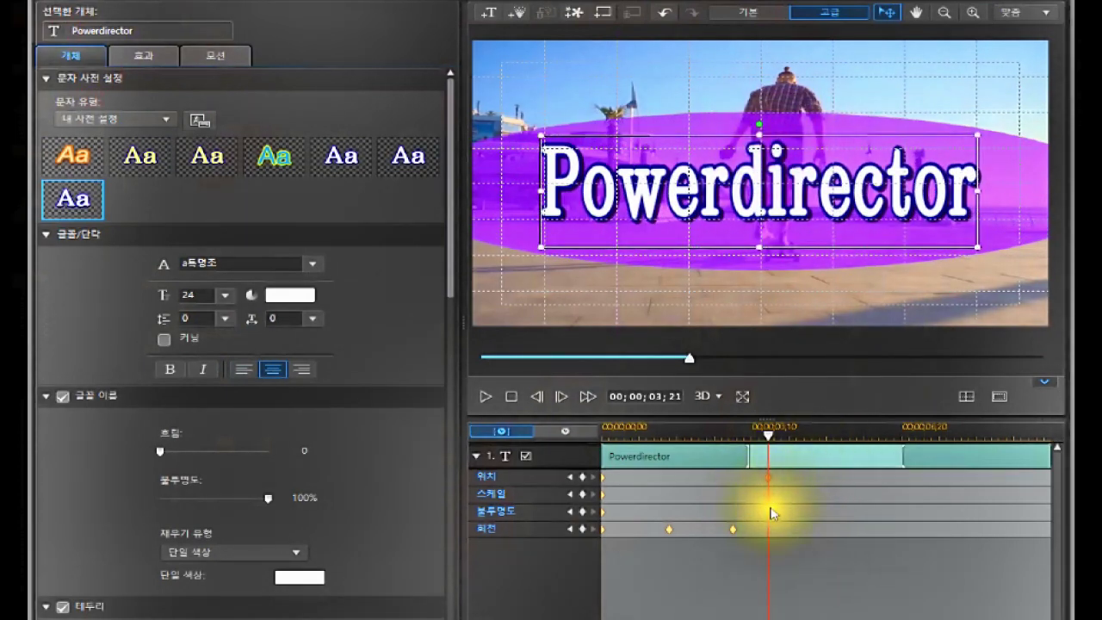
left_click(575, 510)
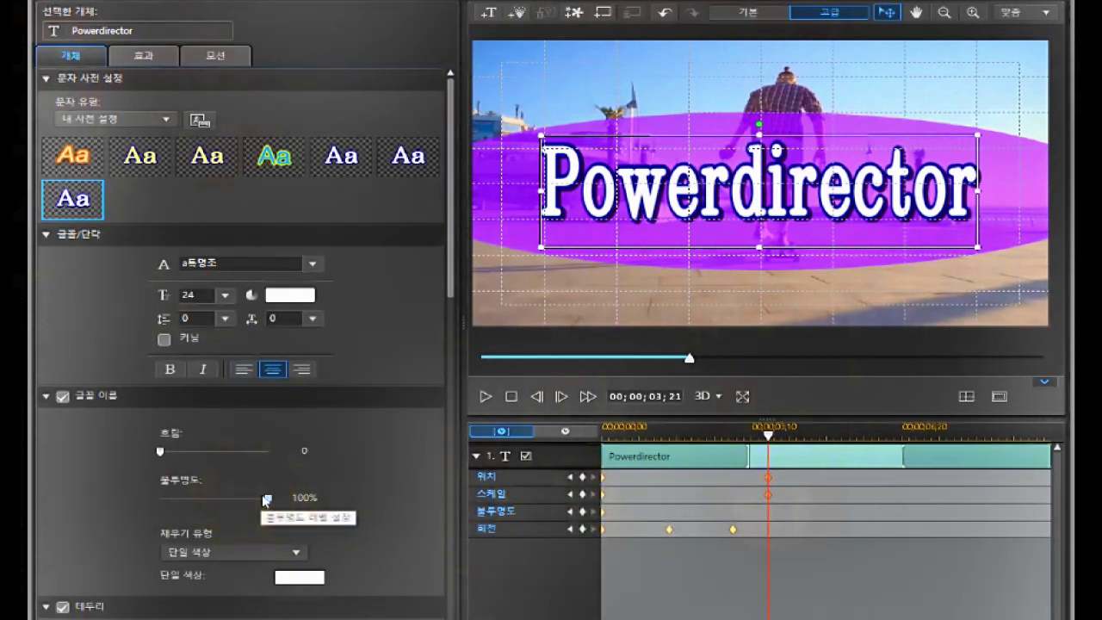
left_click_drag(262, 500, 248, 511)
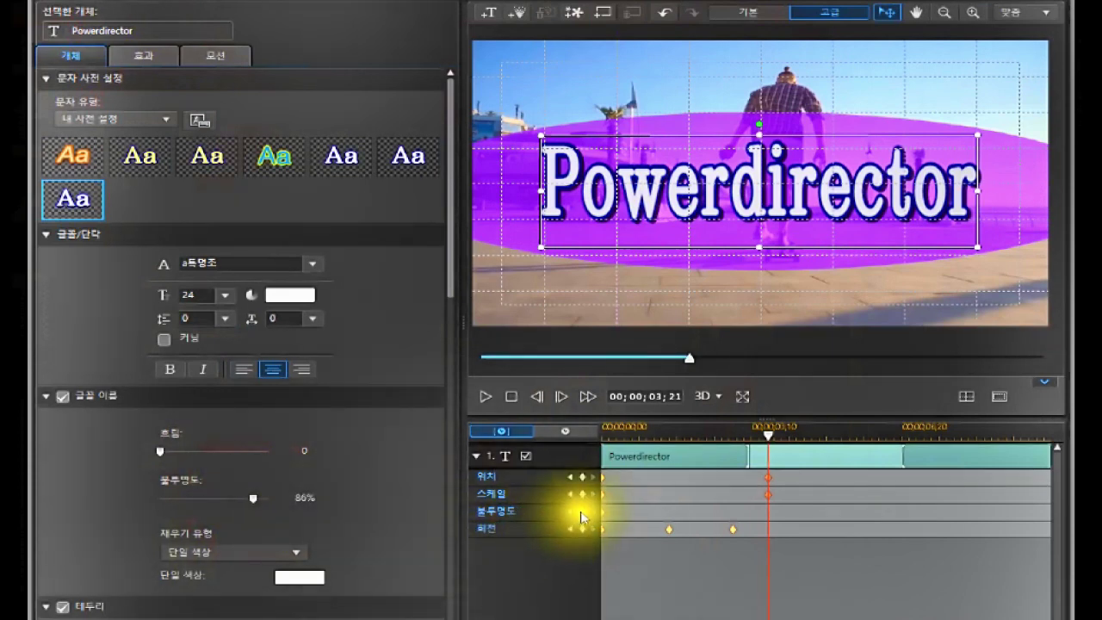
left_click(582, 514)
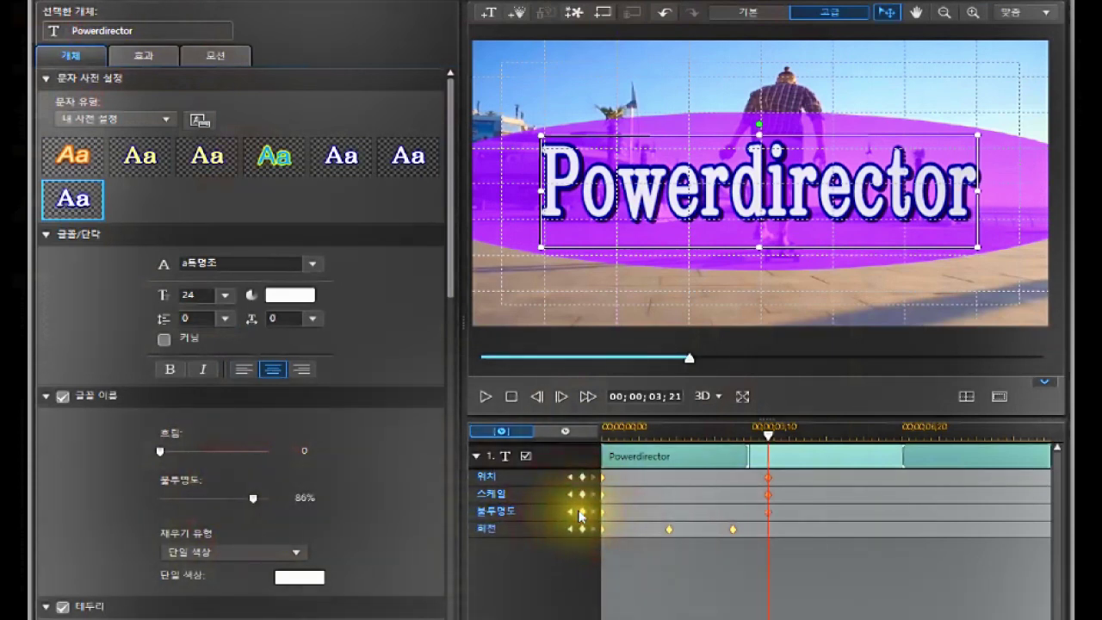
left_click(770, 534)
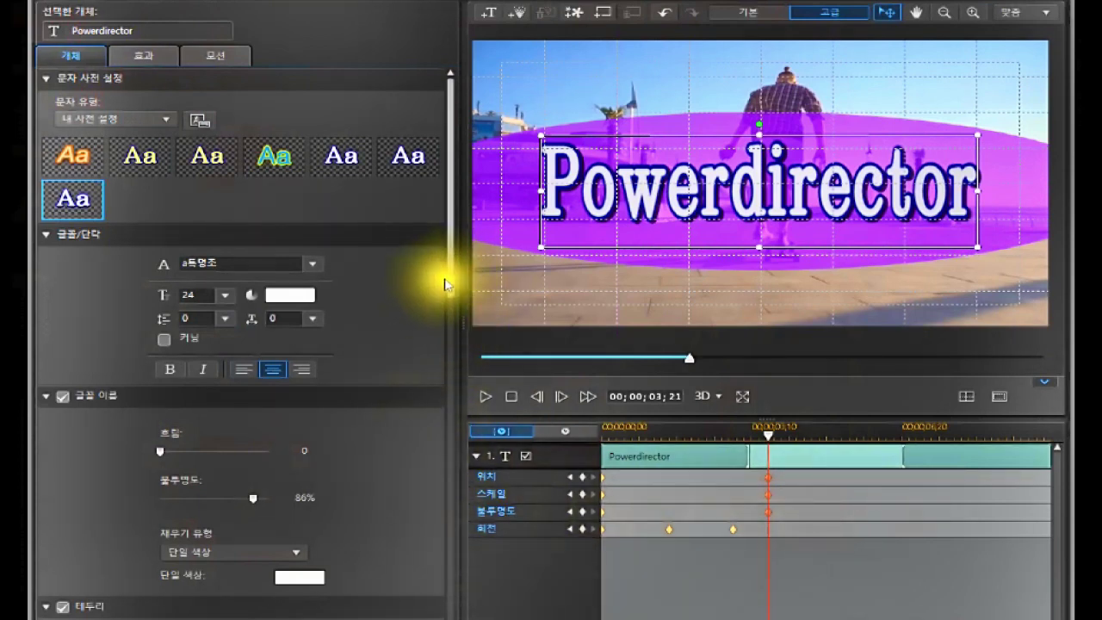
left_click_drag(448, 286, 413, 229)
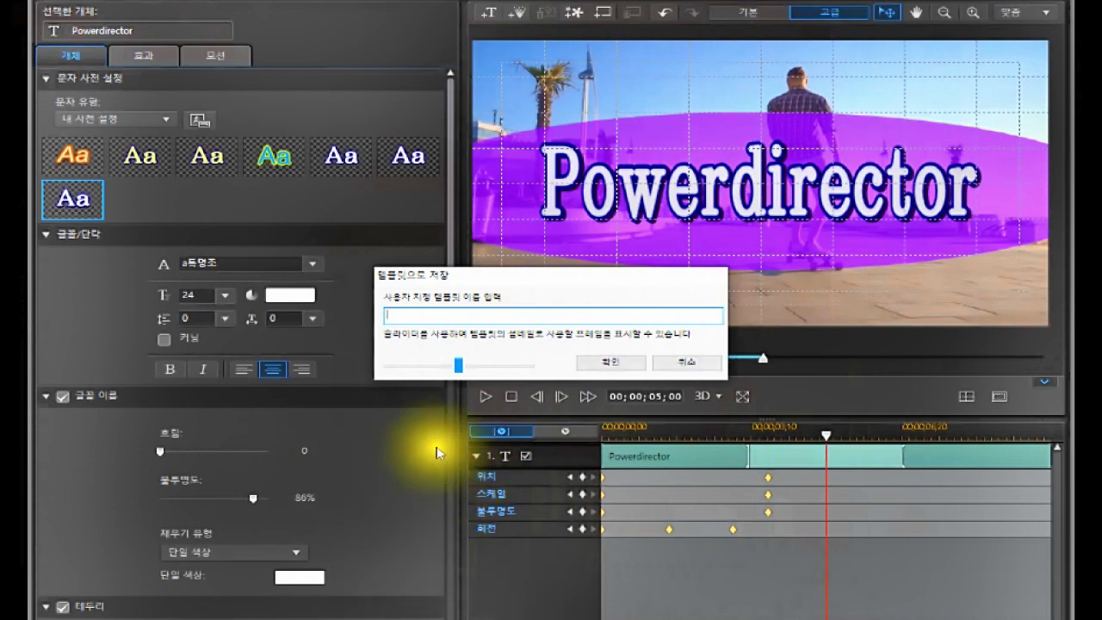
Step: Save the title as a custom template named #백드롭(글자), using the frame at 00;00;02;21 as its thumbnail
left_click(475, 313)
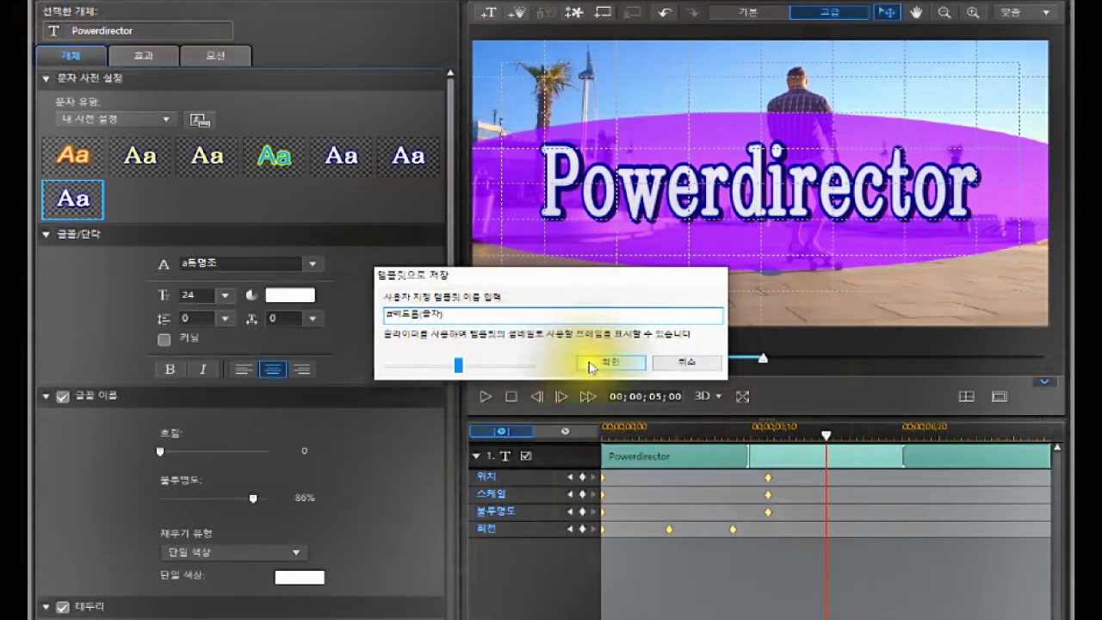
left_click(457, 367)
mouse_move(457, 369)
left_mouse_down()
mouse_move(529, 378)
mouse_move(413, 375)
mouse_move(405, 385)
mouse_move(513, 372)
mouse_move(448, 376)
left_mouse_up()
left_click(611, 362)
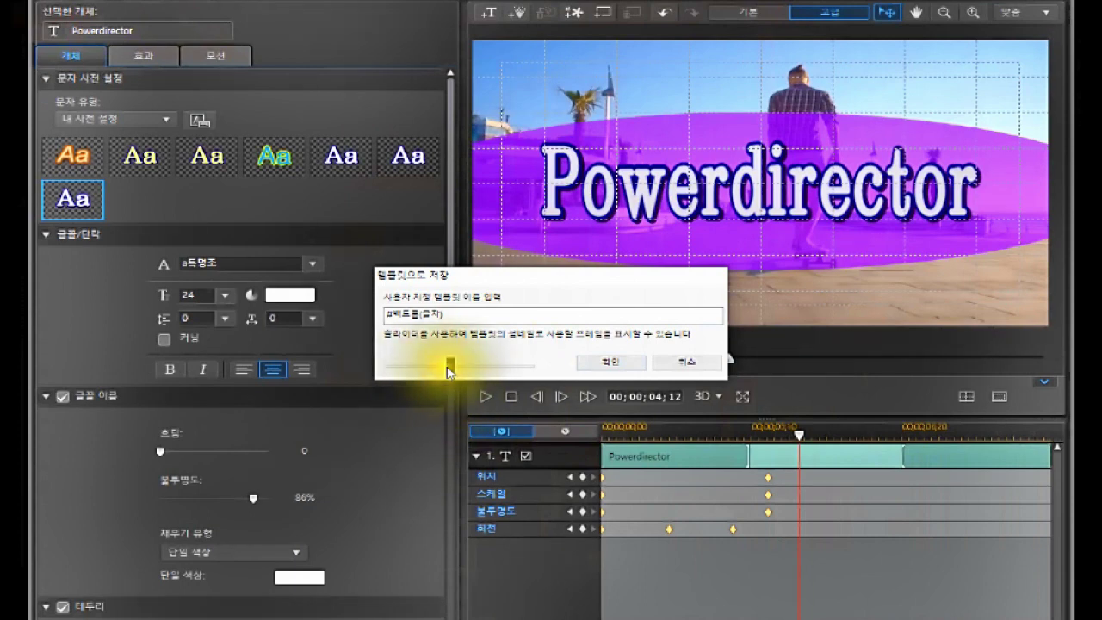
left_click_drag(447, 370, 426, 366)
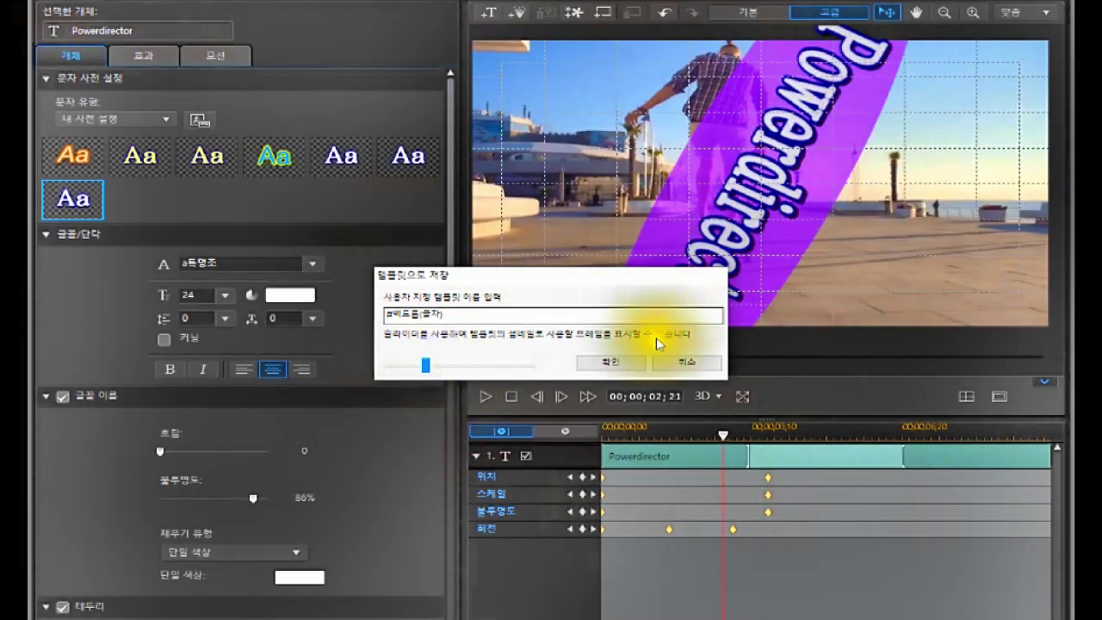
left_click(608, 367)
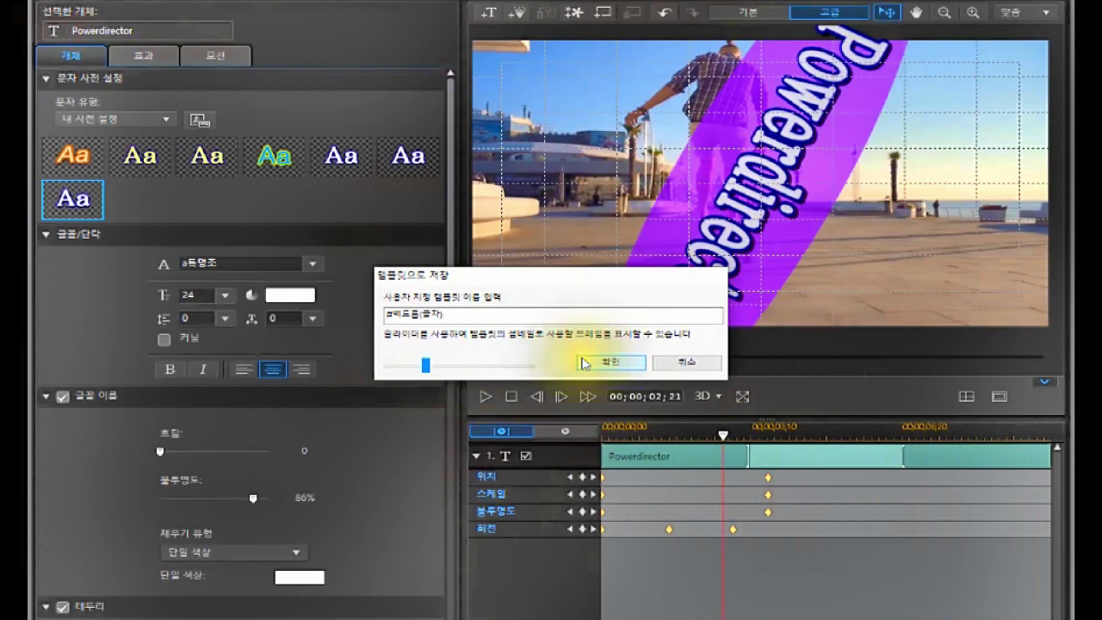
left_click(606, 362)
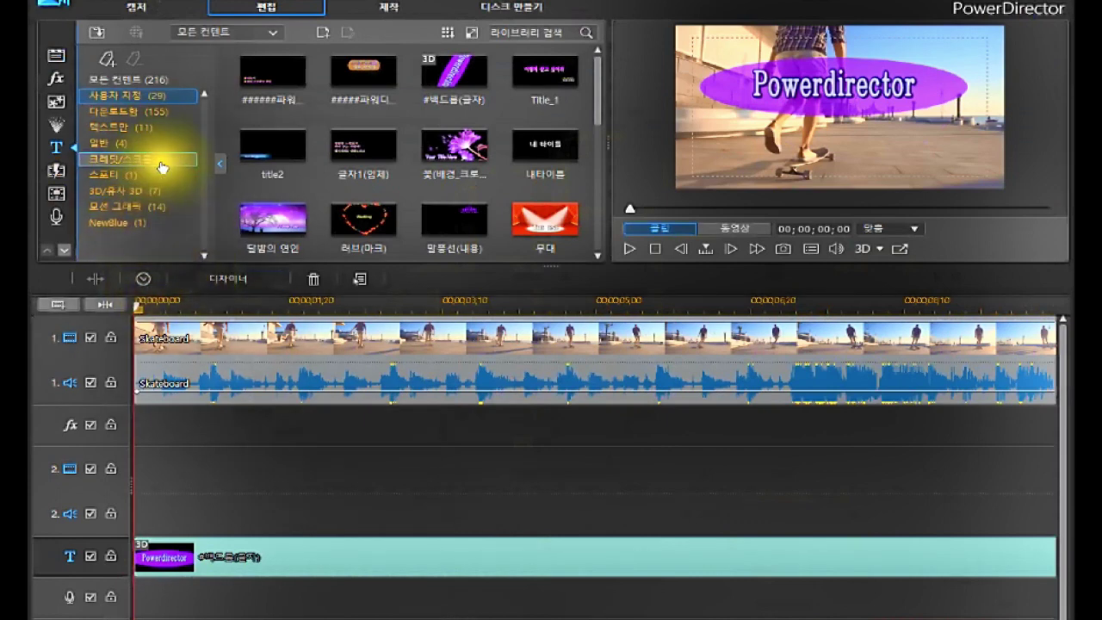
Step: Preview the saved #백드롭(글자) template in the title library's custom category (사용자 지정)
left_click(155, 95)
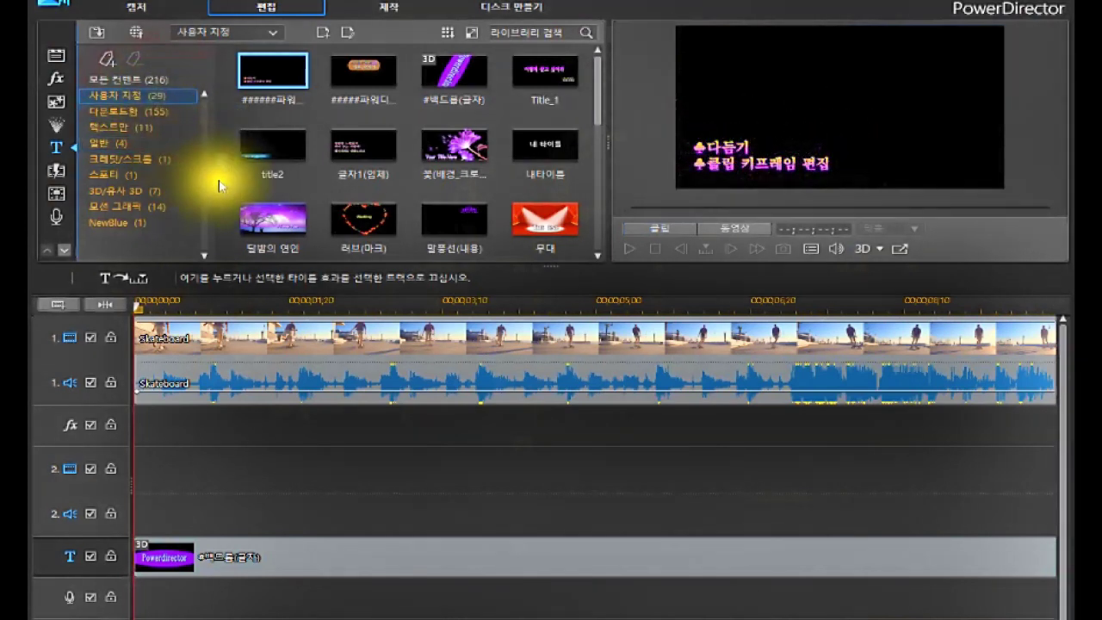
left_click(57, 148)
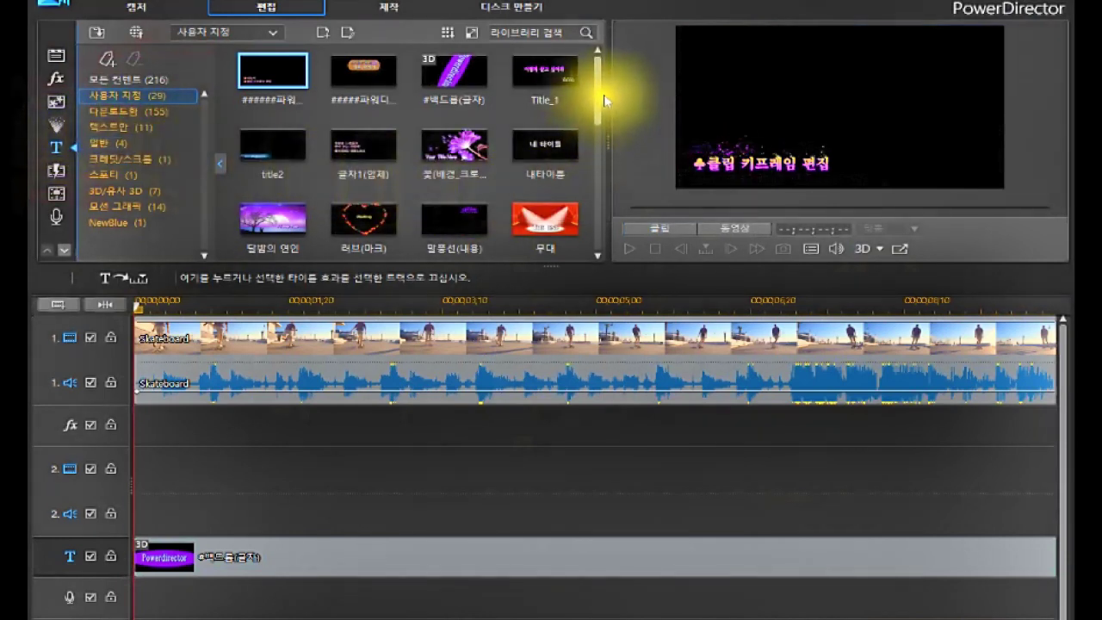
left_click(596, 96)
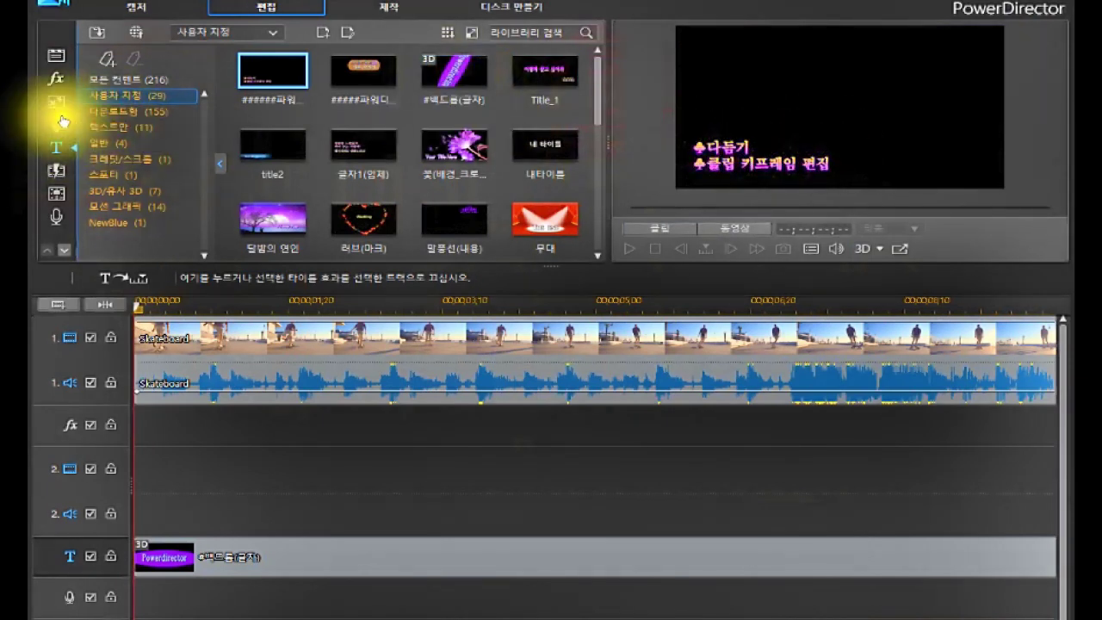
left_click(51, 148)
left_click(114, 97)
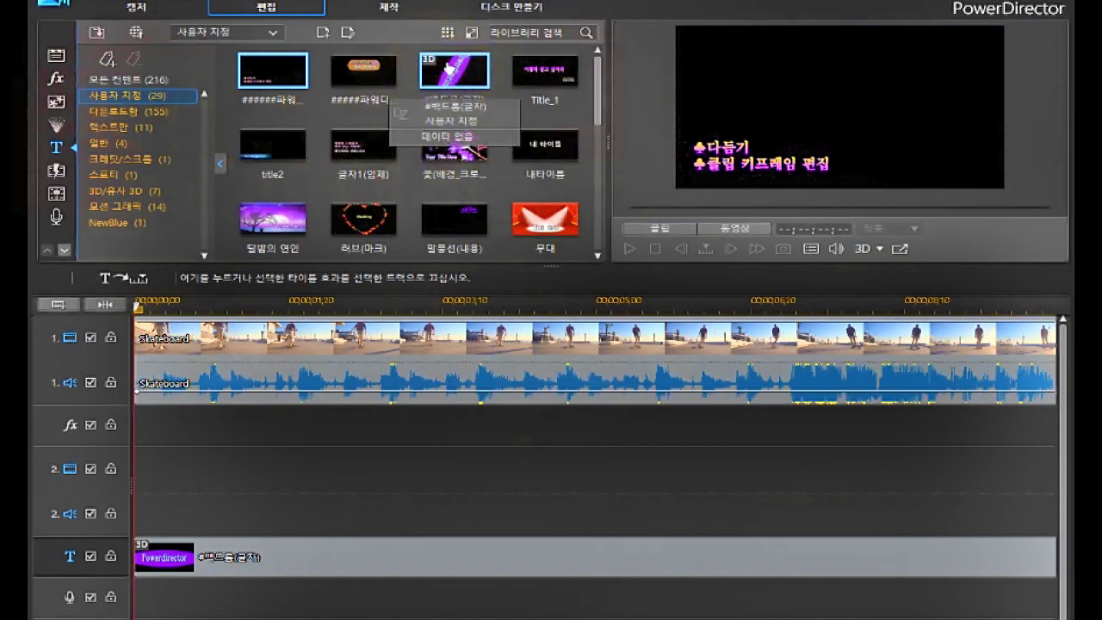
left_click(448, 69)
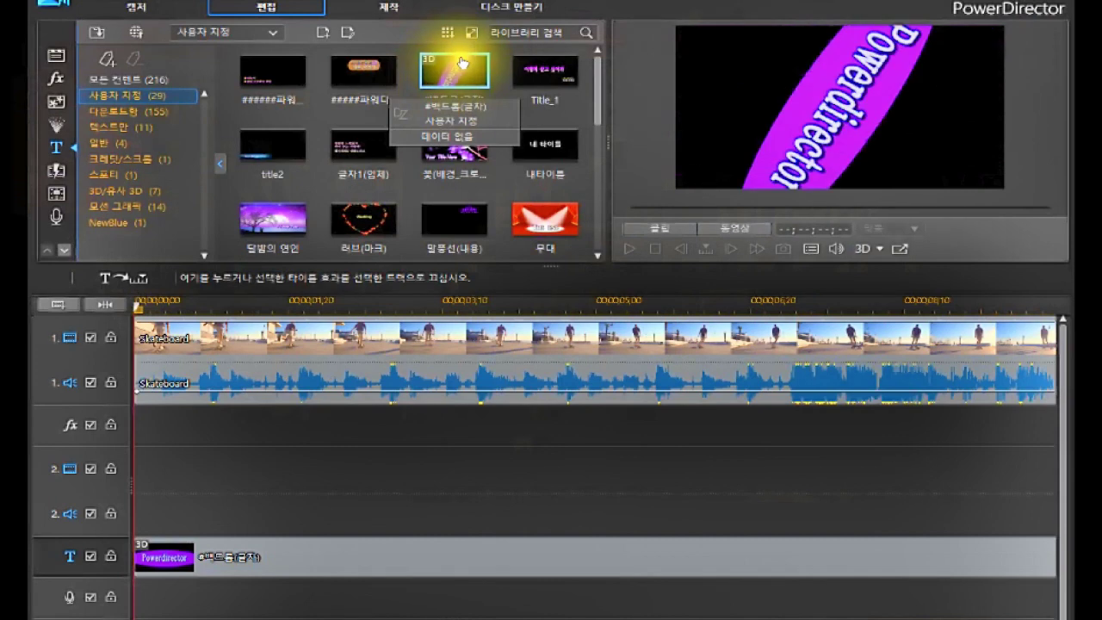
left_click(455, 74)
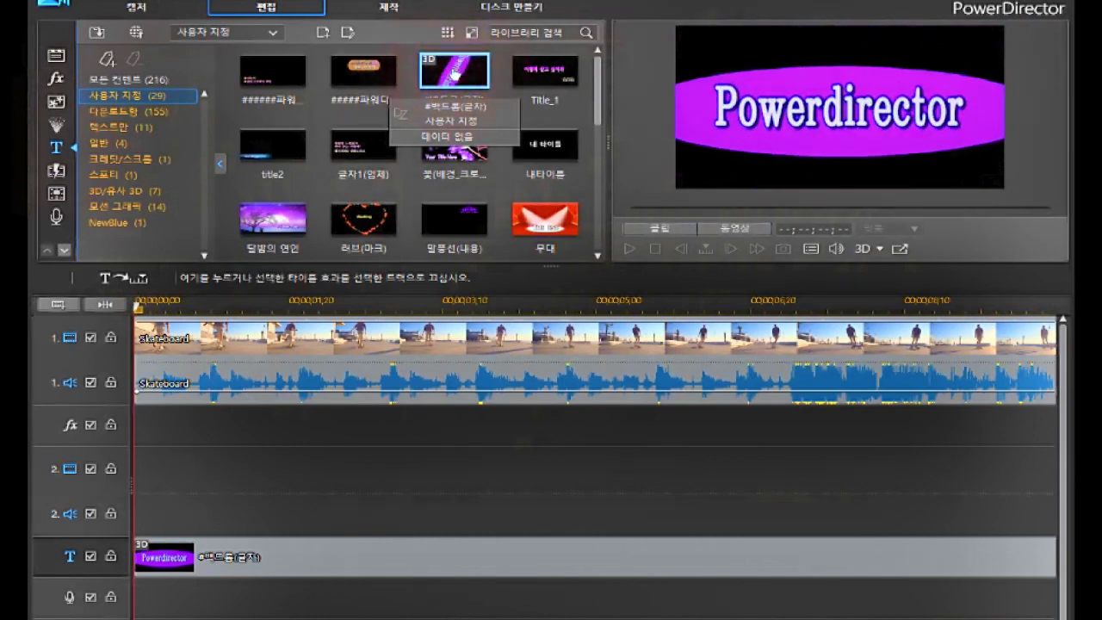